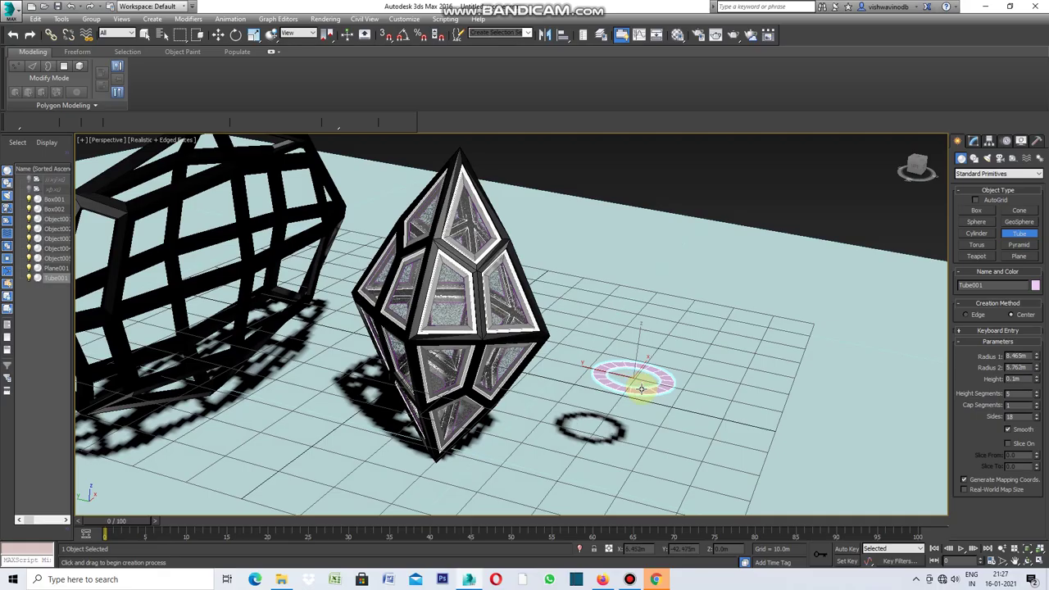
Set the tube's inner radius and give it a height of 43.912 m beside the glass diamond
left_click(642, 387)
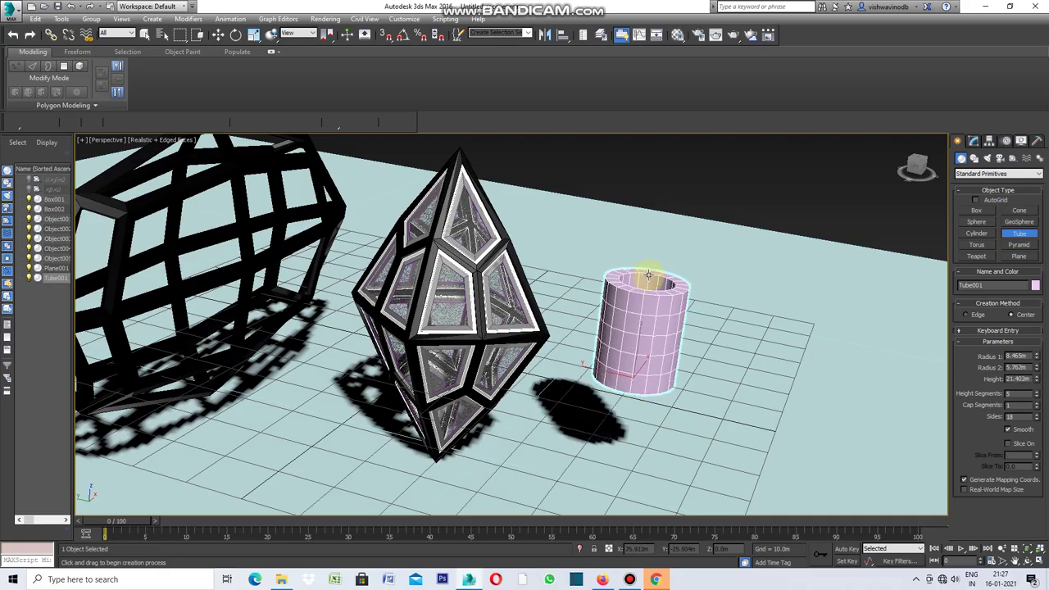
left_click(663, 170)
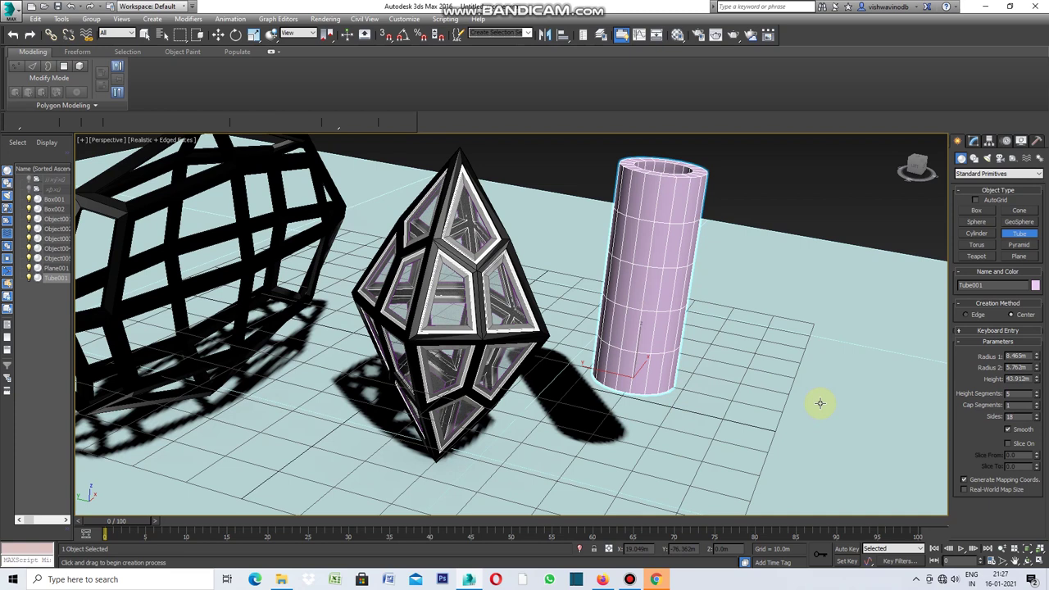
left_click(973, 142)
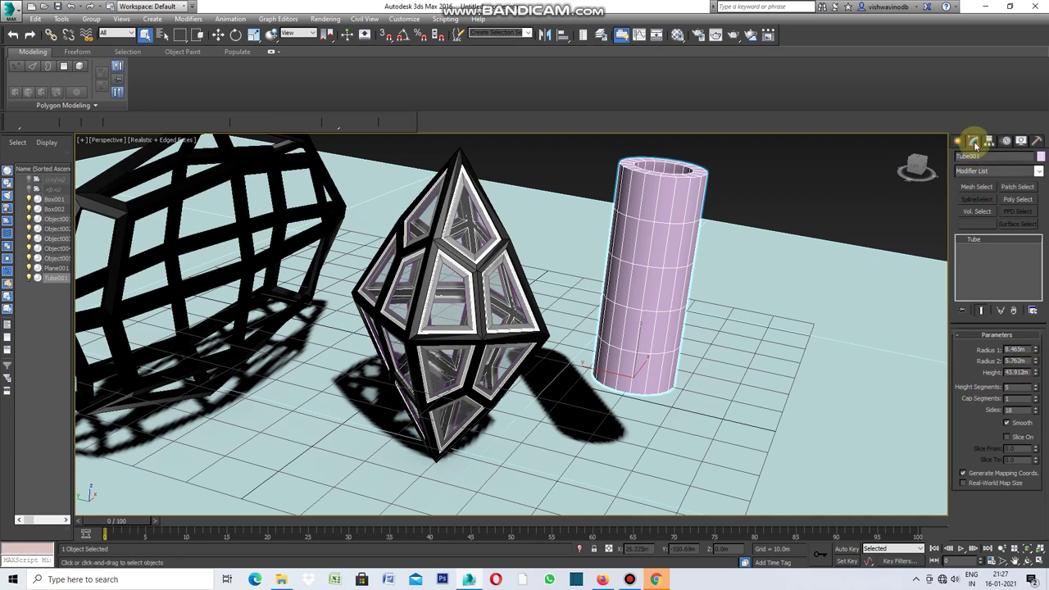
Add a Tessellate modifier to Tube001 and set it to operate on polygons
left_click(1039, 174)
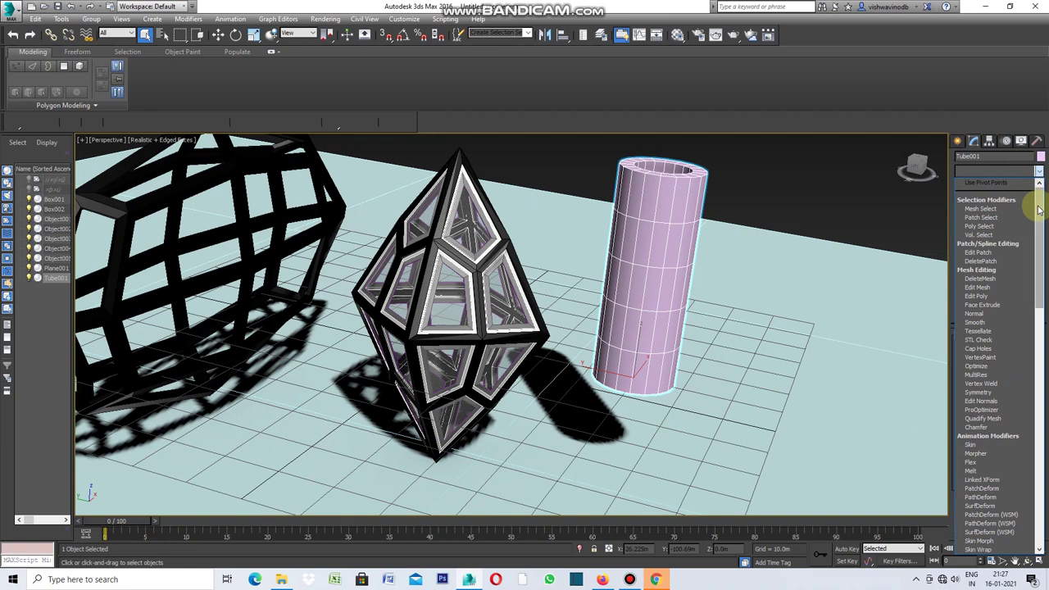
left_click(985, 338)
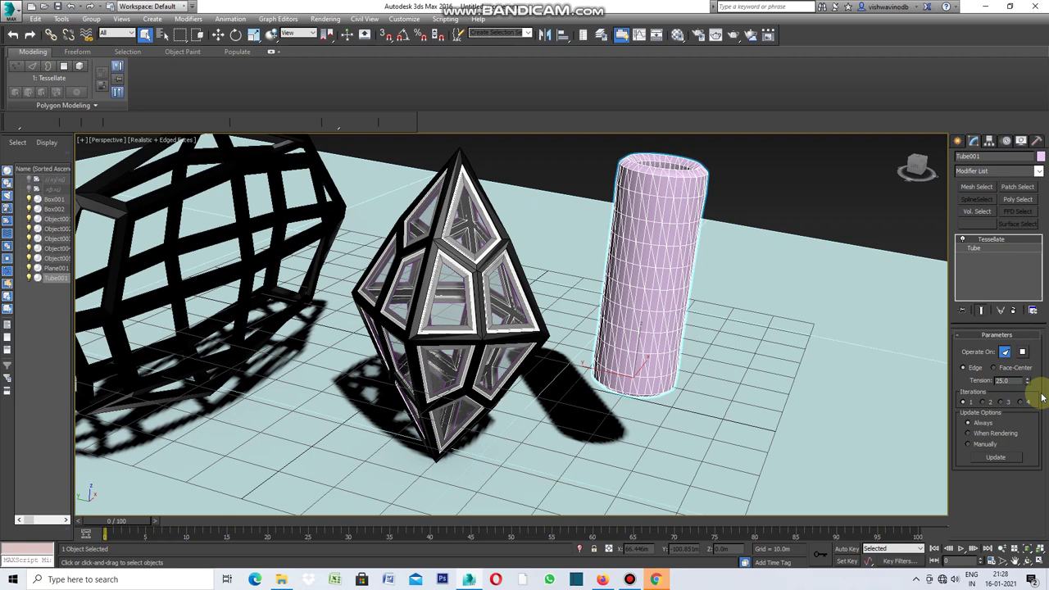
left_click(1022, 352)
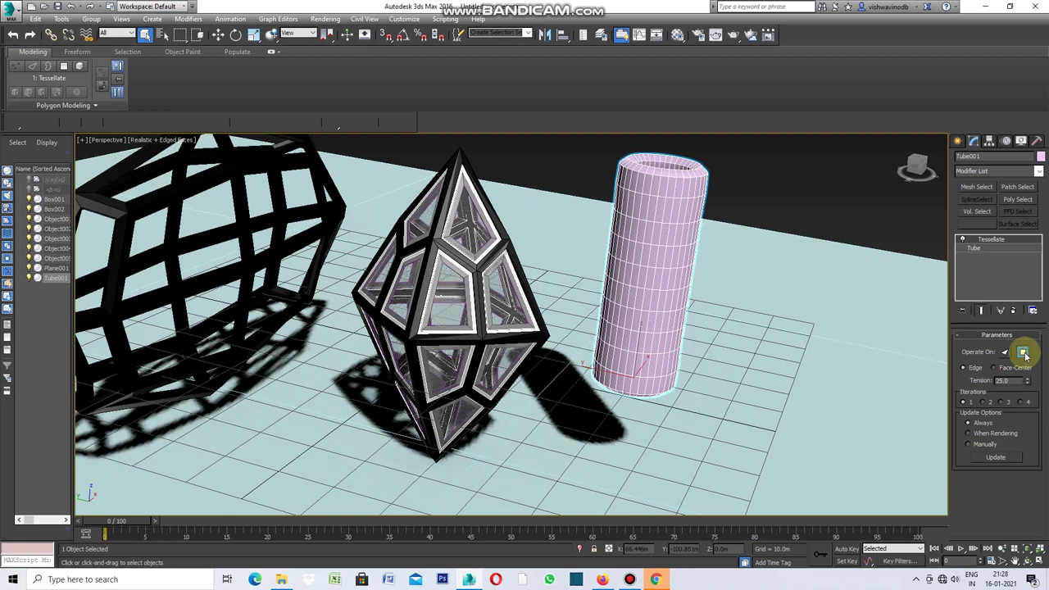
Switch Tessellate to triangles and drag the Tension value to preview the rounding
left_click(1005, 351)
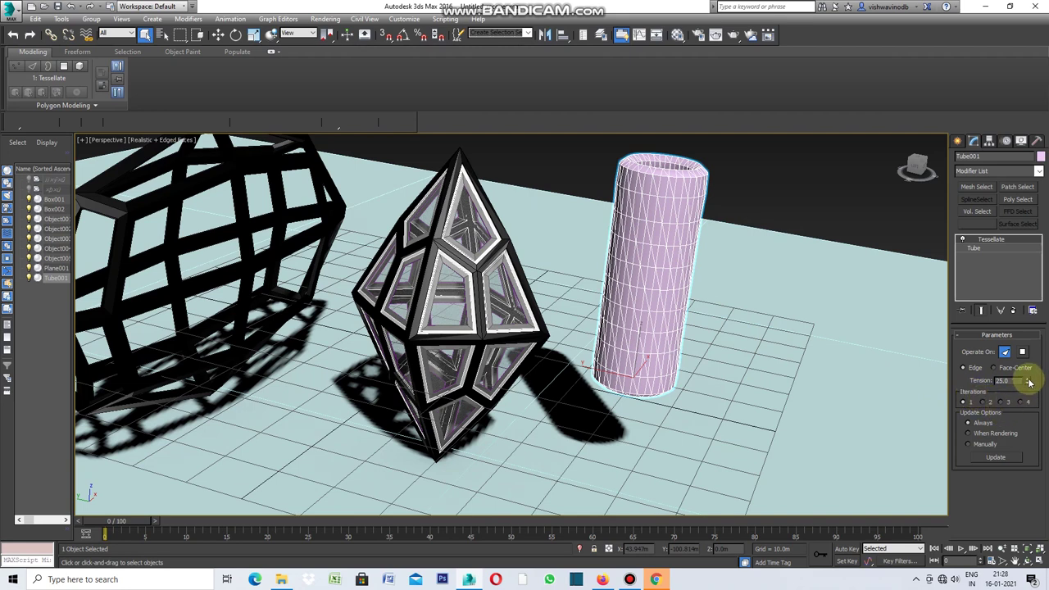
left_click_drag(1030, 383, 1025, 224)
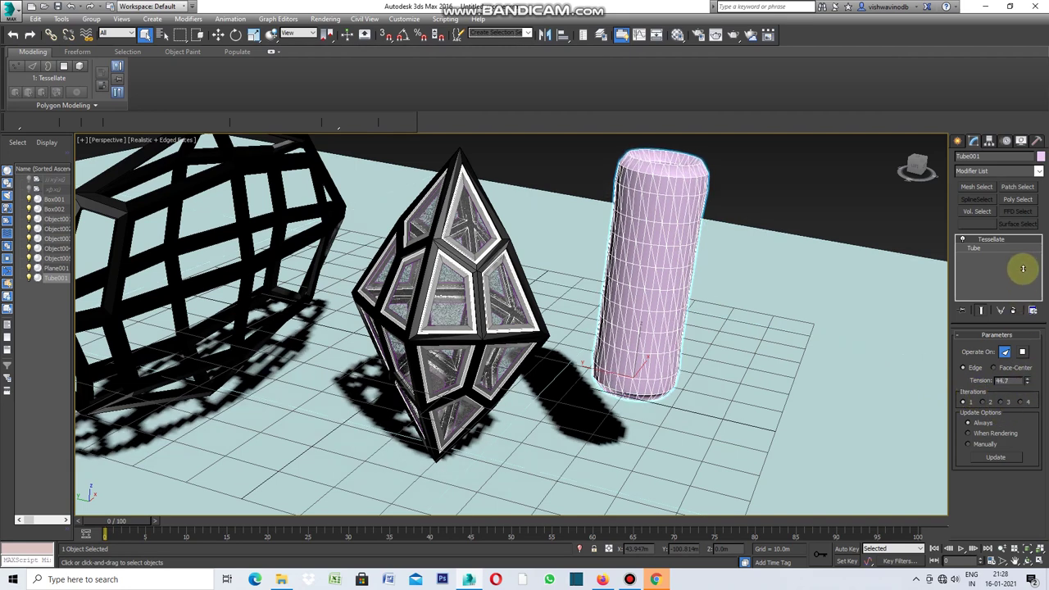
mouse_move(1025, 224)
left_mouse_down()
mouse_move(1030, 428)
mouse_move(1013, 494)
mouse_move(968, 561)
left_mouse_up()
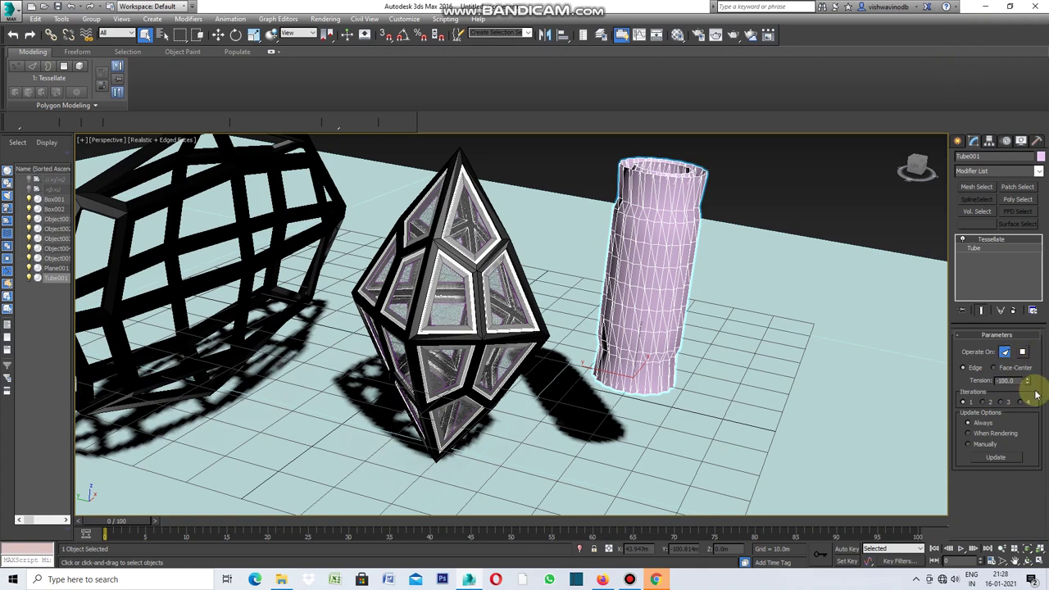
left_click_drag(1027, 380, 1013, 299)
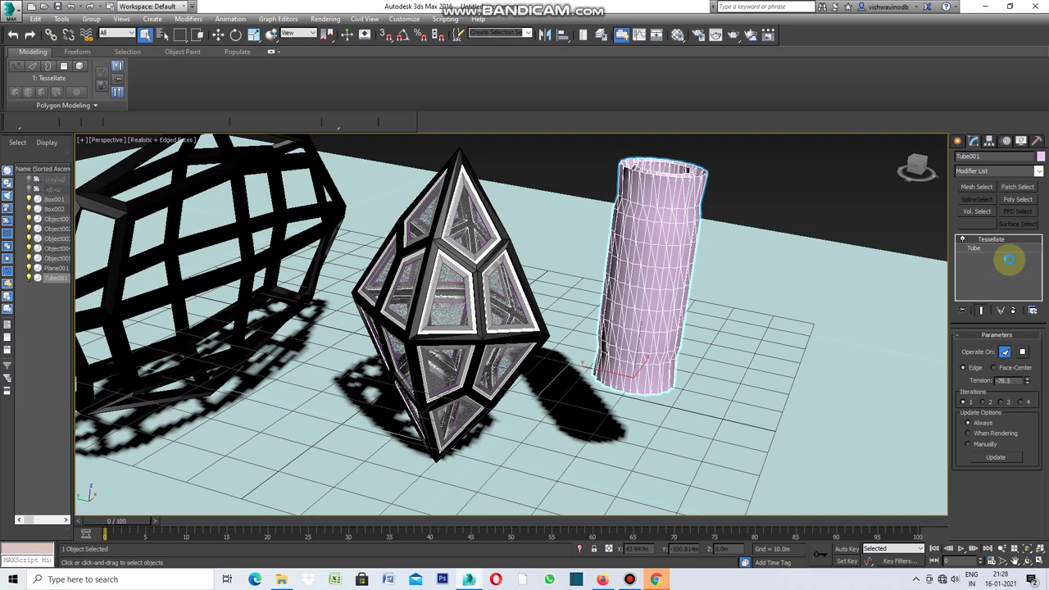
left_click_drag(1013, 300, 998, 201)
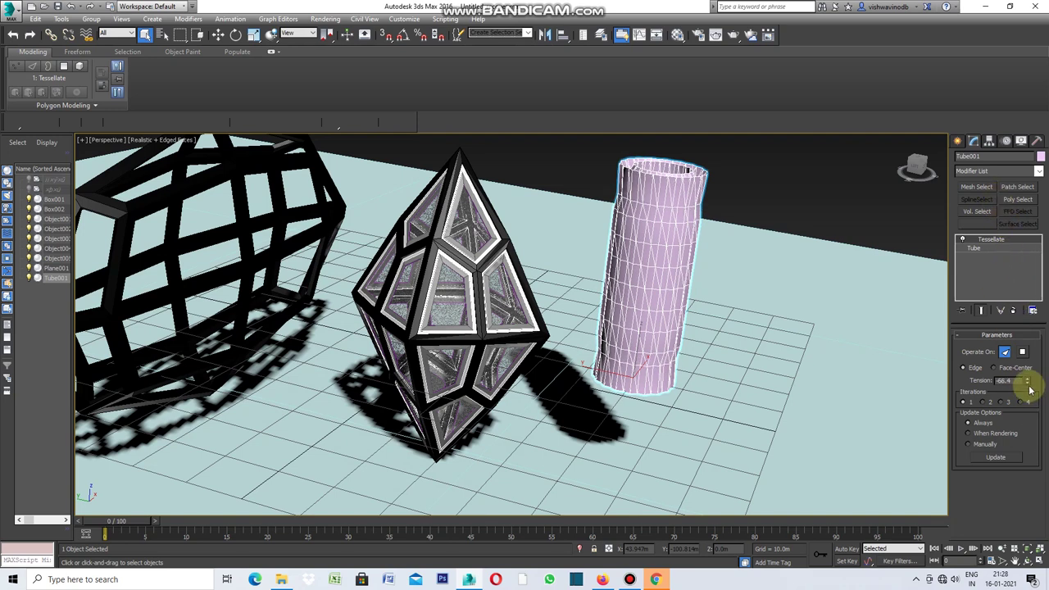
left_click_drag(1028, 381, 1002, 271)
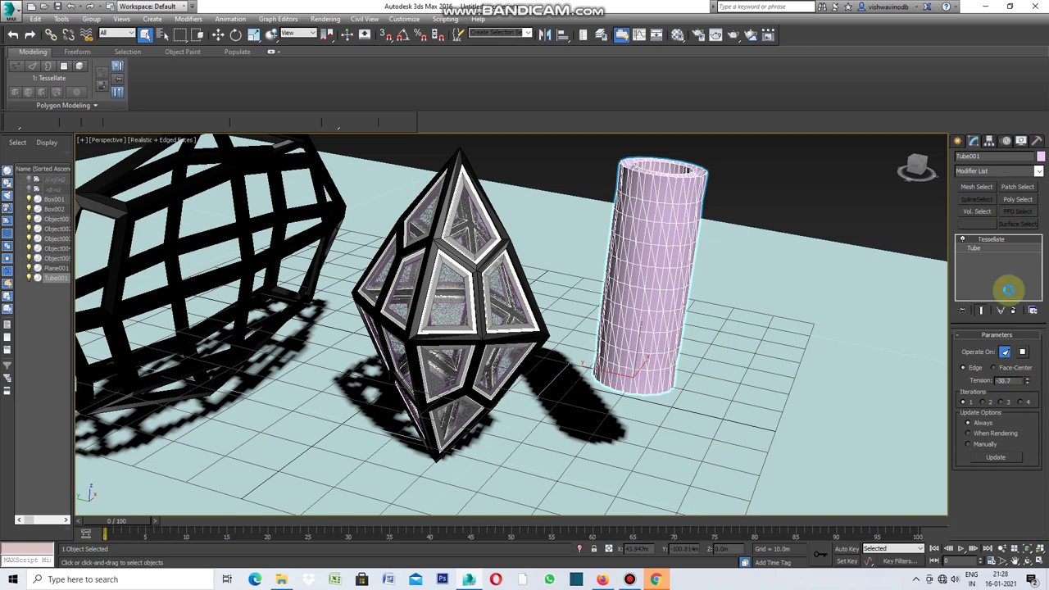
left_click_drag(1029, 381, 995, 164)
Enter a Tension of 50 and raise Iterations to 2
double_click(1018, 381)
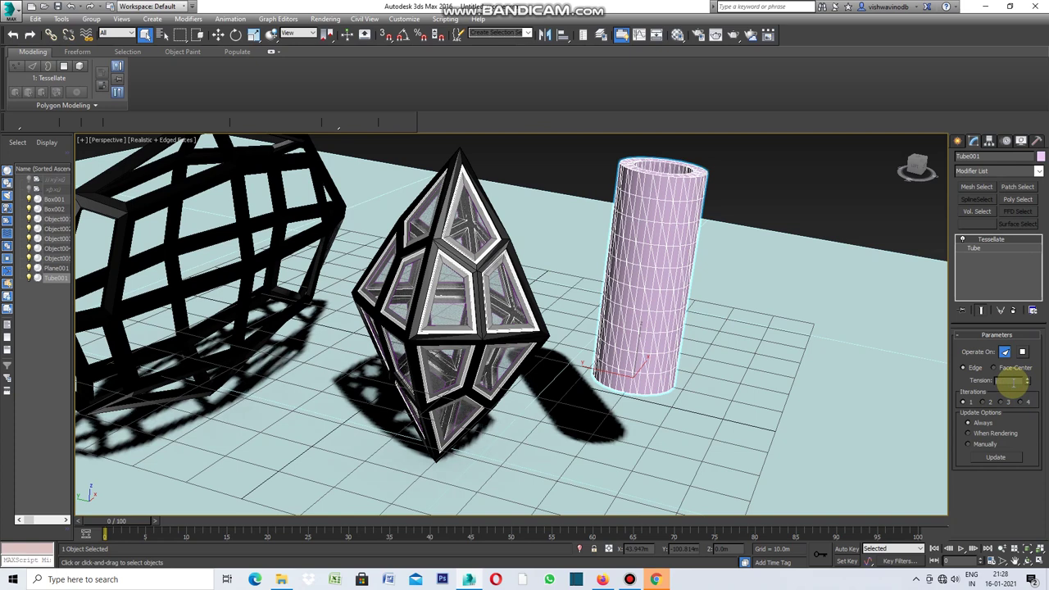
type("50")
key("Return")
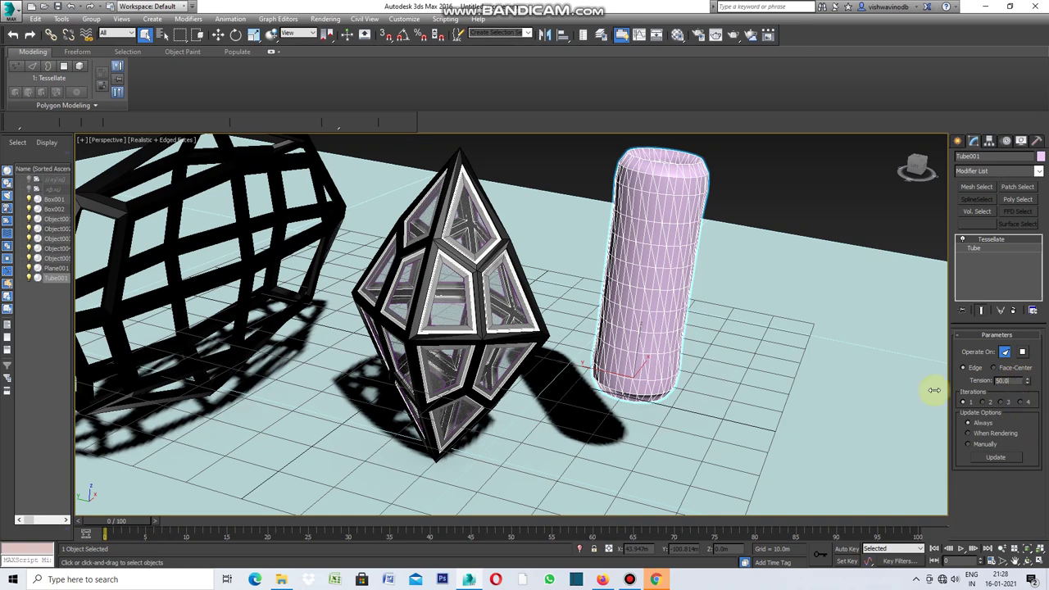
left_click(983, 402)
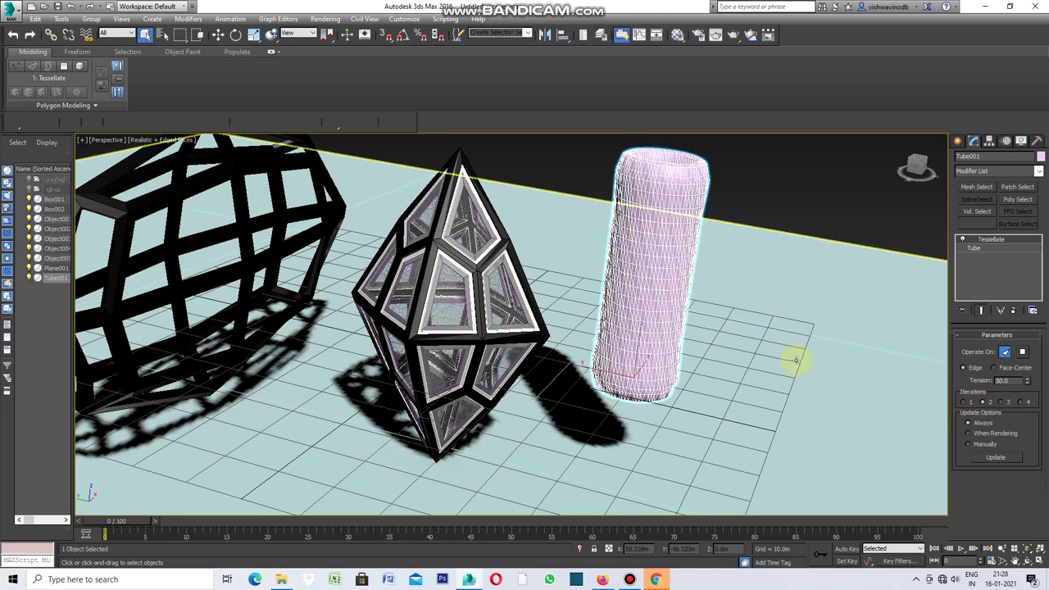
left_click(1002, 403)
left_click(1022, 401)
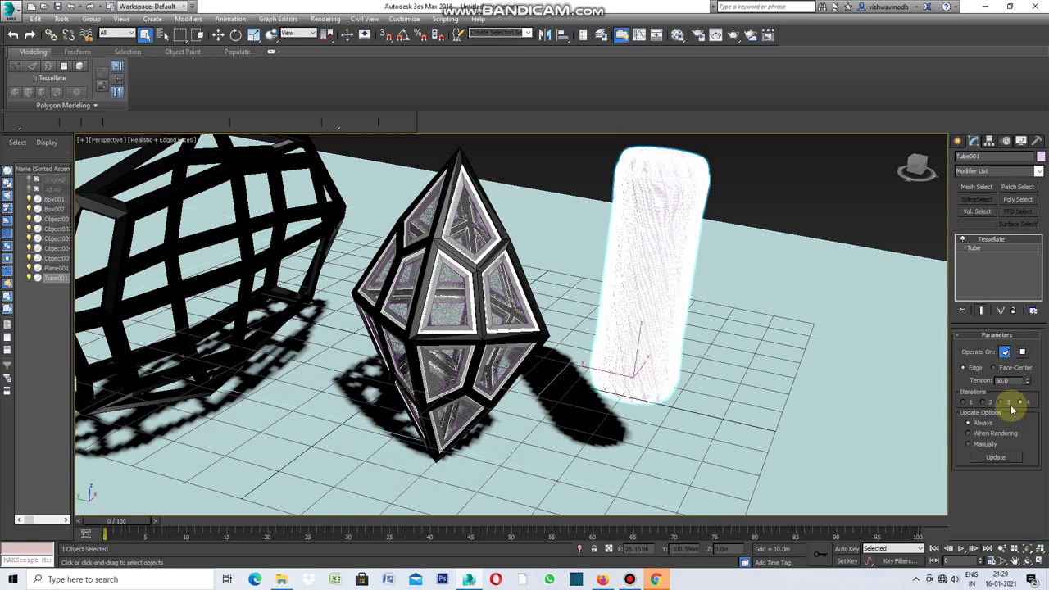
left_click(983, 402)
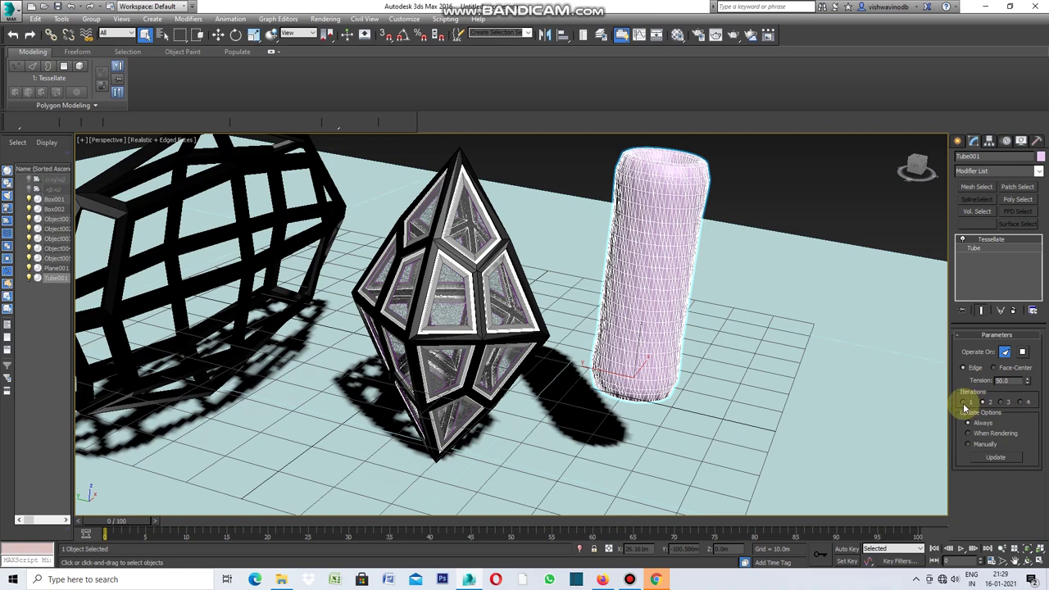
left_click(969, 402)
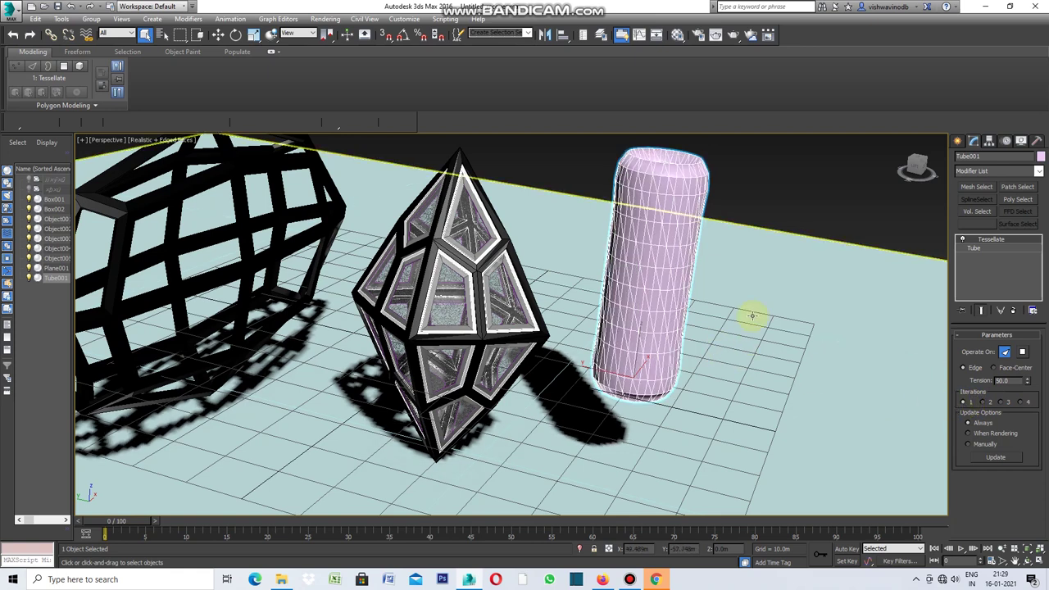
left_click(1014, 562)
left_click_drag(713, 423, 649, 469)
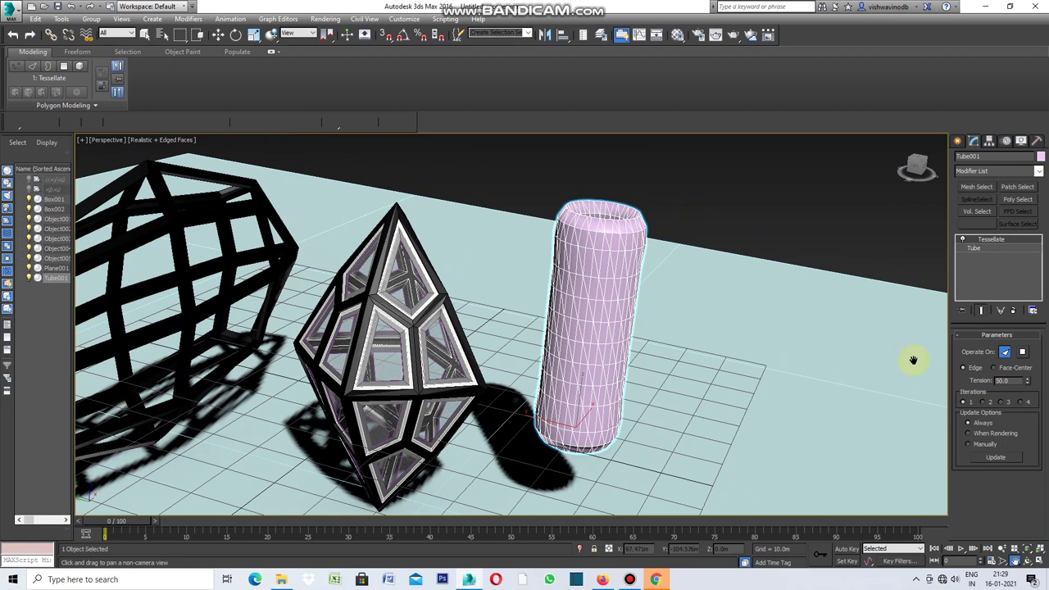
Switch Tessellate to Face-Center, try 3 iterations, and settle on 2
left_click(995, 367)
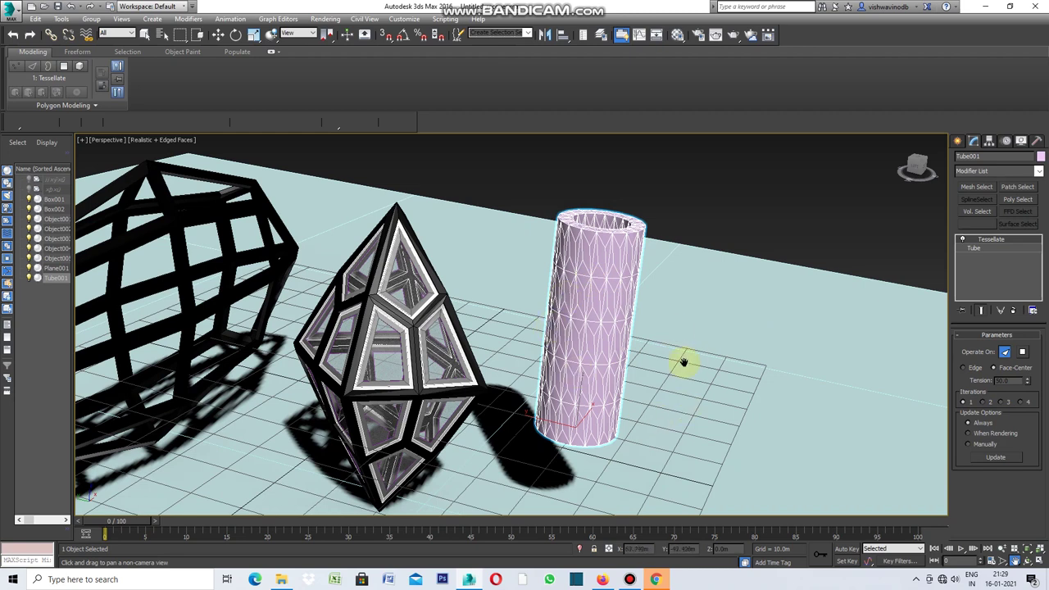
left_click(981, 400)
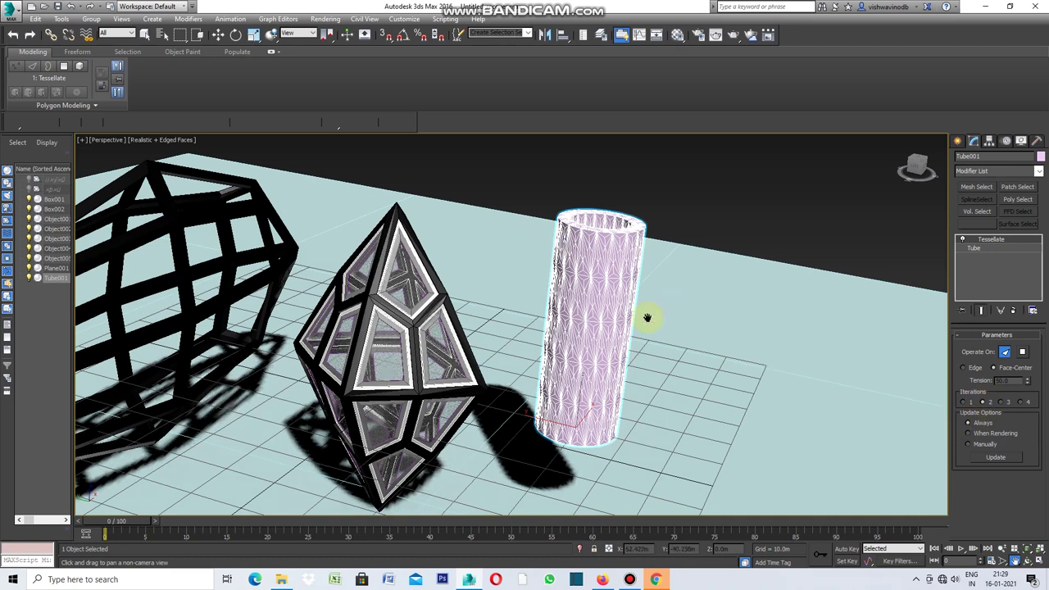
left_click(1001, 404)
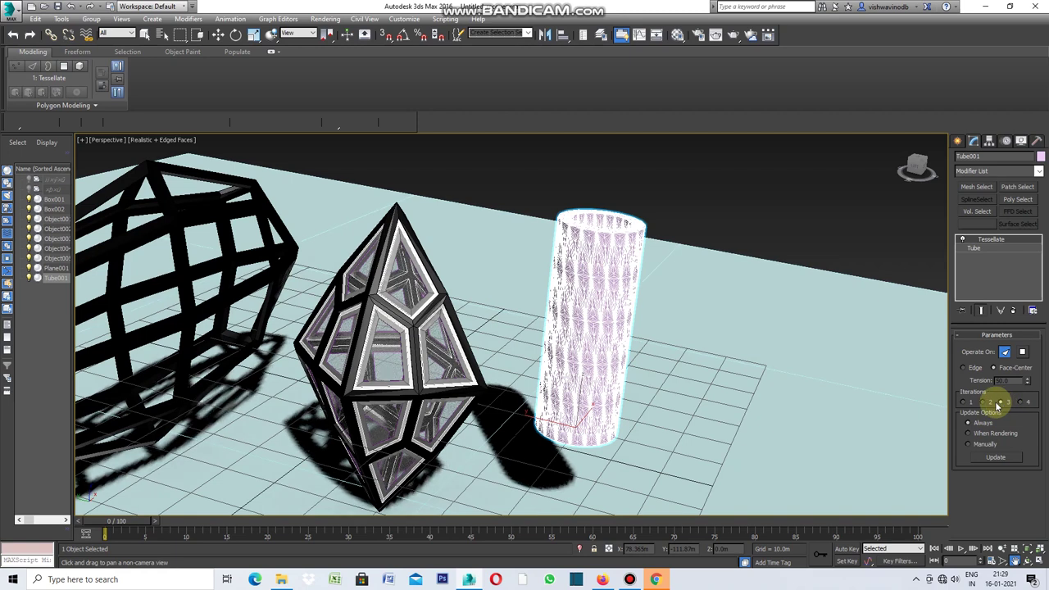
left_click(983, 402)
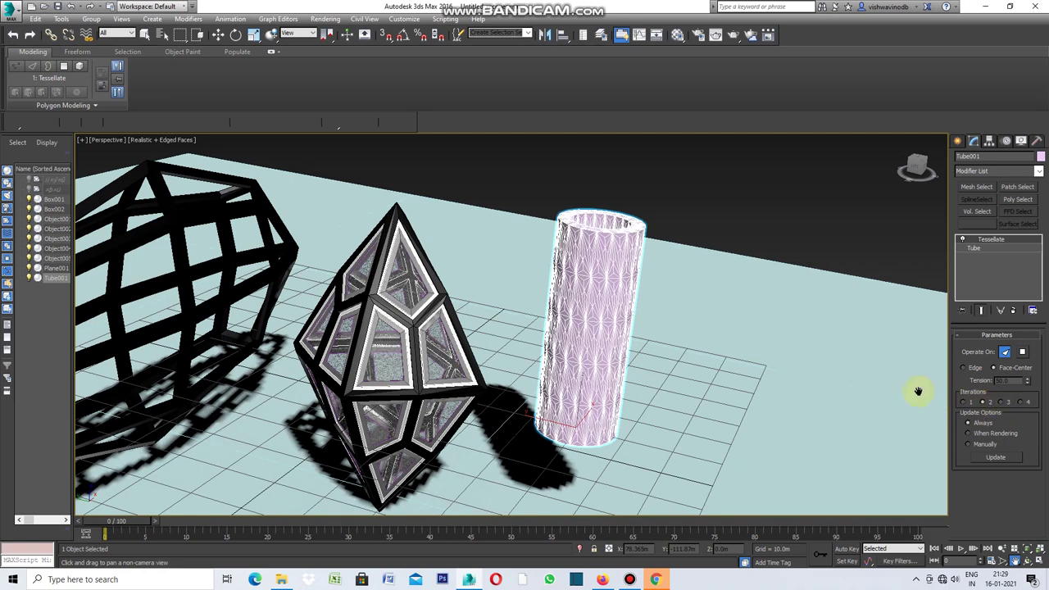
scroll(628, 380, "up", 2)
scroll(627, 377, "up", 2)
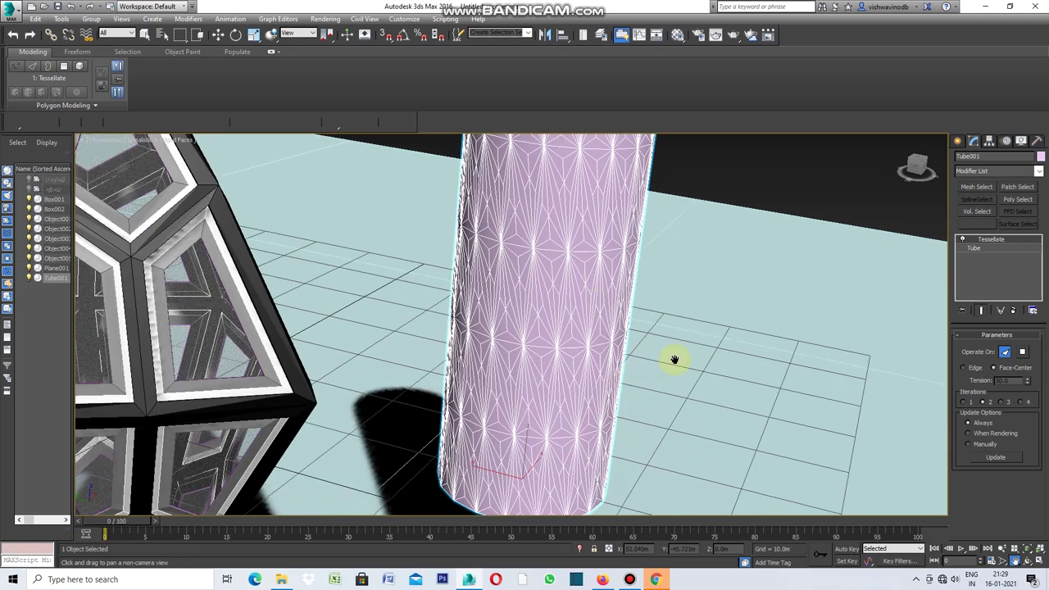
scroll(673, 359, "down", 2)
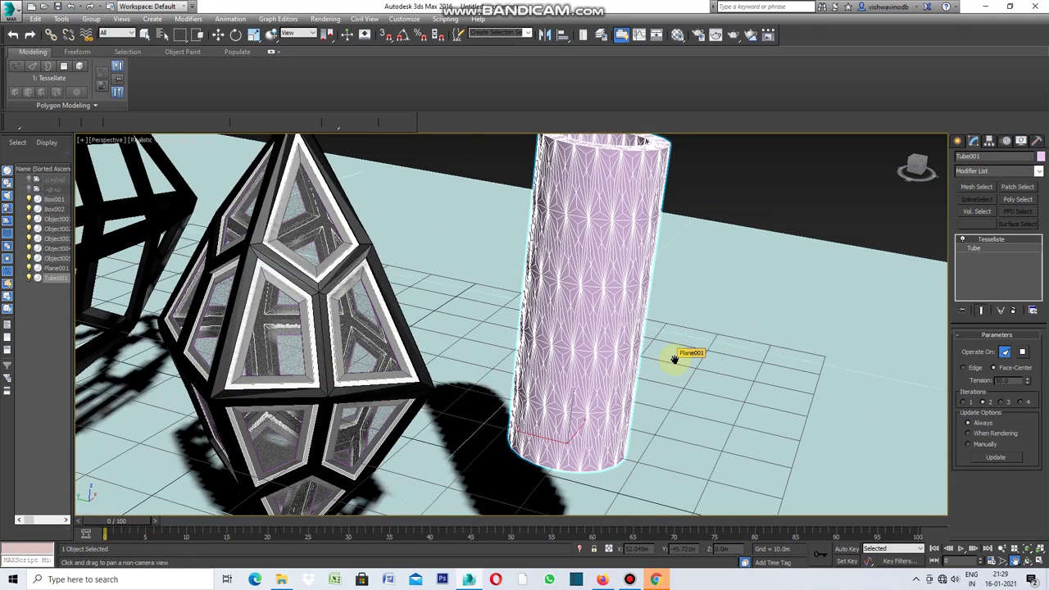
scroll(675, 357, "down", 2)
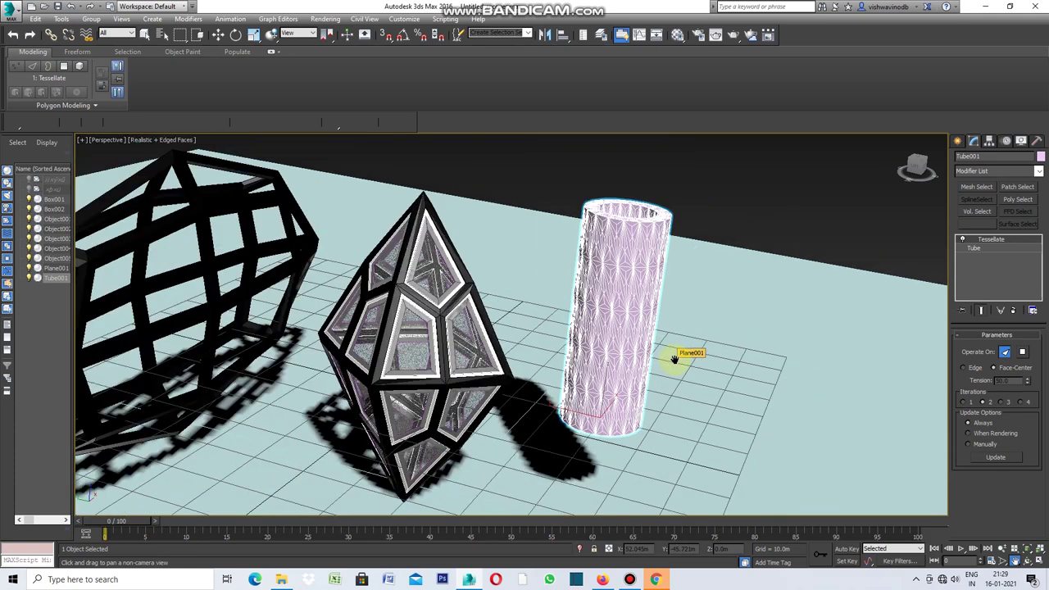
Convert Tube001 to an Editable Poly
right_click(694, 305)
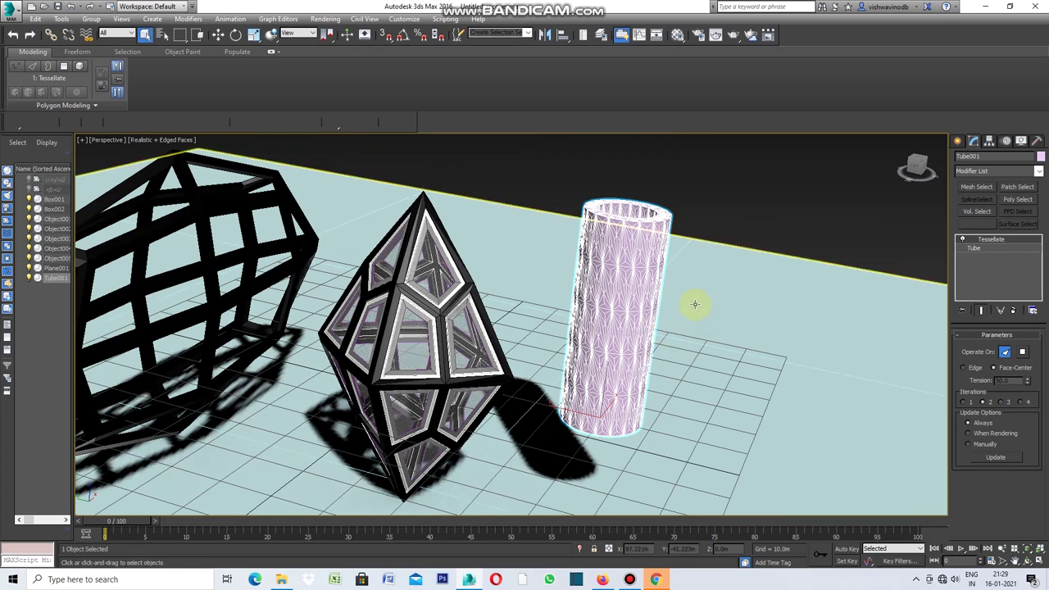
right_click(620, 241)
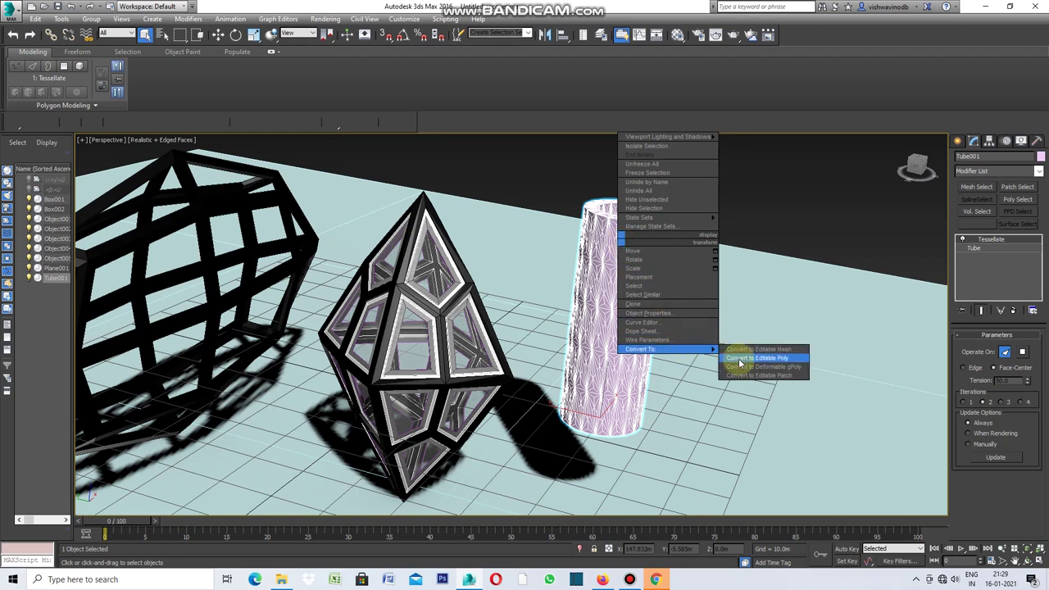
left_click(740, 363)
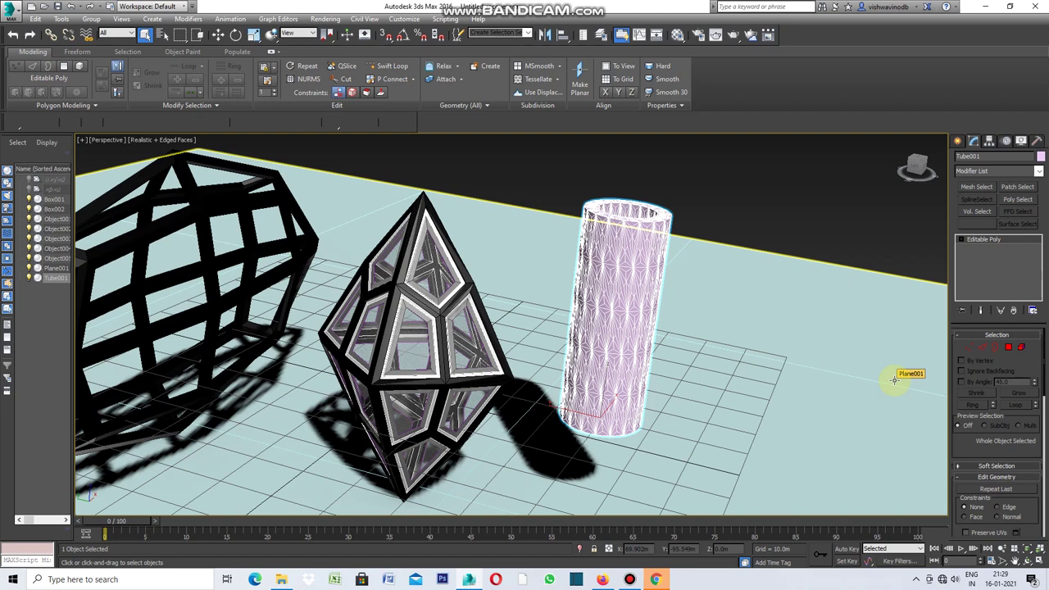
Select all 3672 of the tube's polygons at Polygon level
left_click(1008, 347)
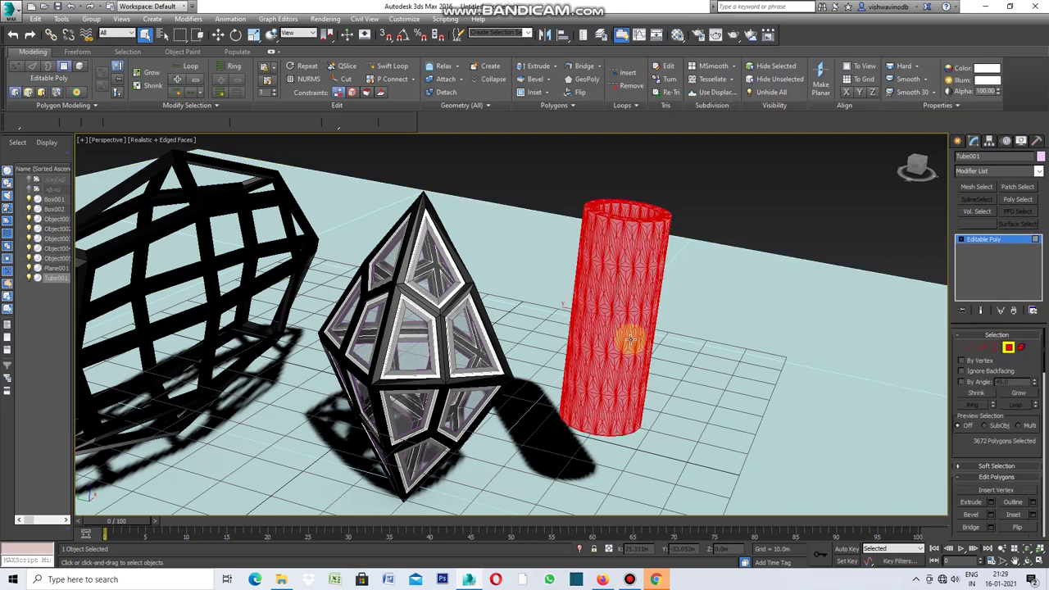
scroll(641, 341, "up", 2)
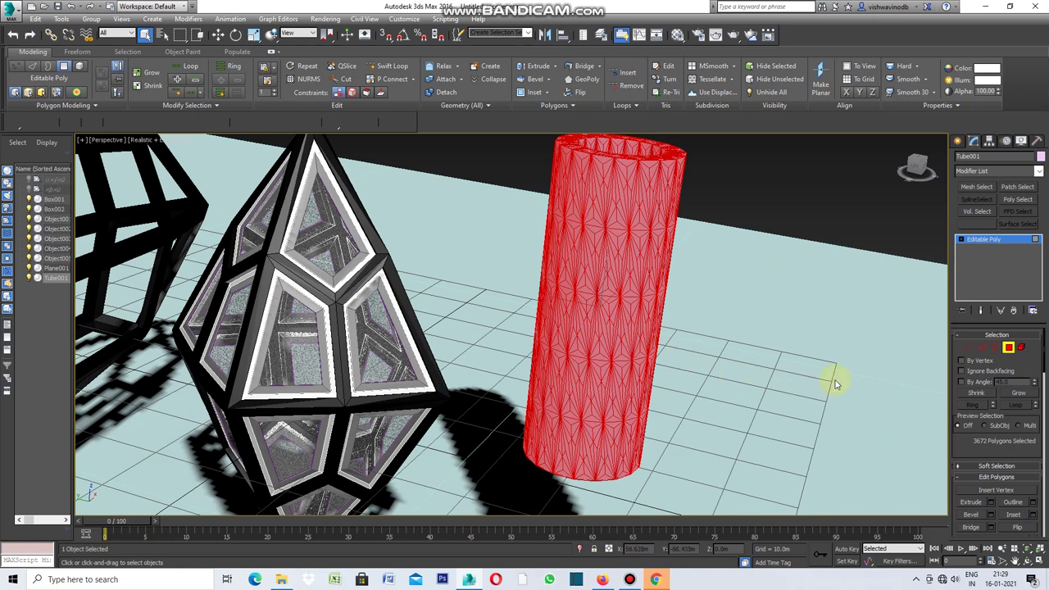
scroll(1043, 364, "down", 2)
mouse_move(1042, 364)
left_mouse_down()
mouse_move(1043, 401)
mouse_move(1042, 372)
left_mouse_up()
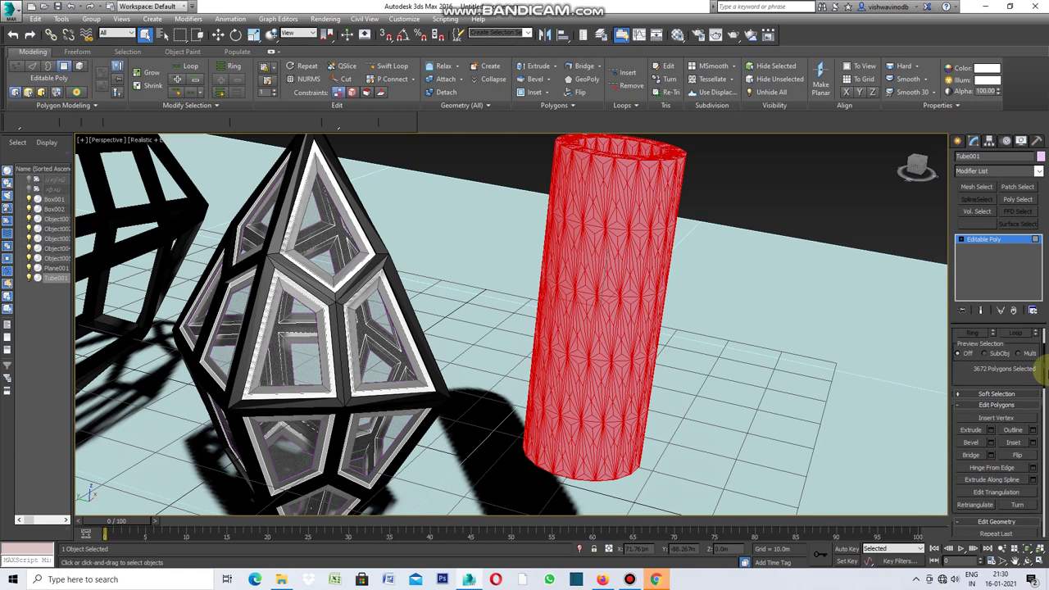
Set up a By Polygon inset on the selected polygons, trying 0.01m first
left_click(1033, 442)
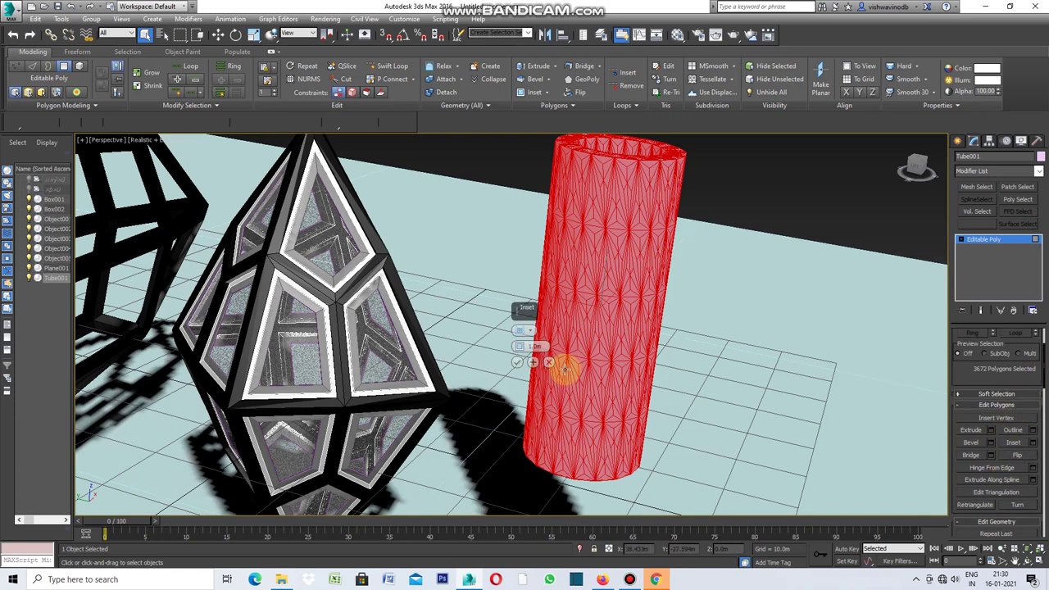
left_click(528, 330)
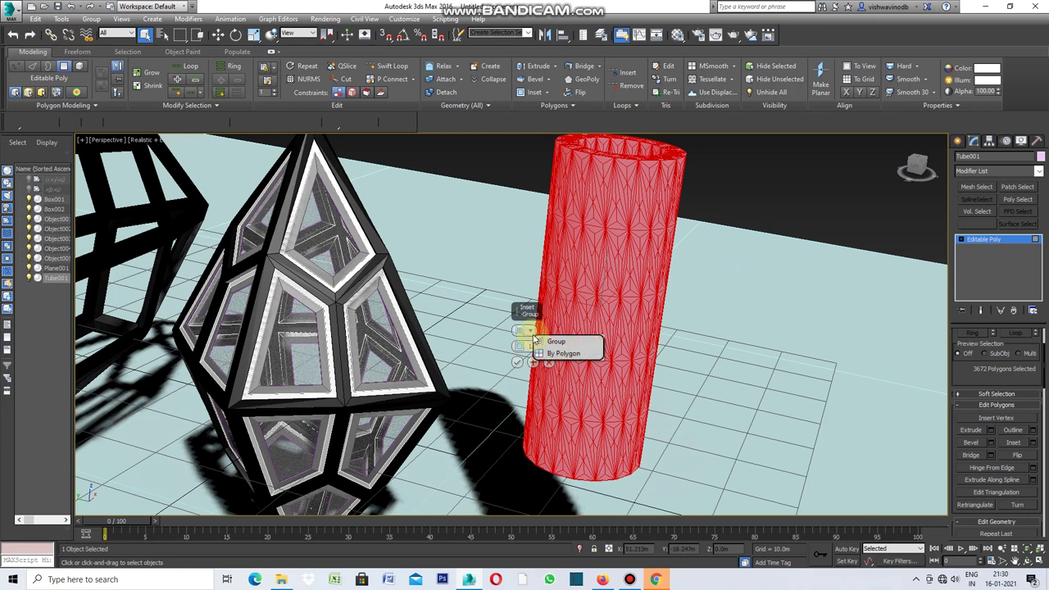
left_click(571, 356)
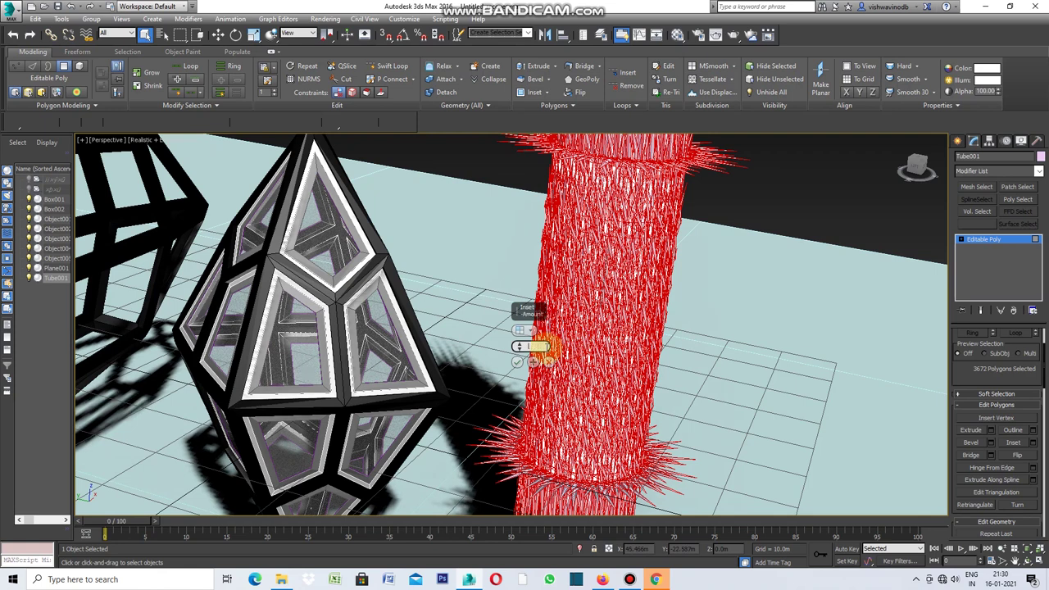
type(".01")
key("Return")
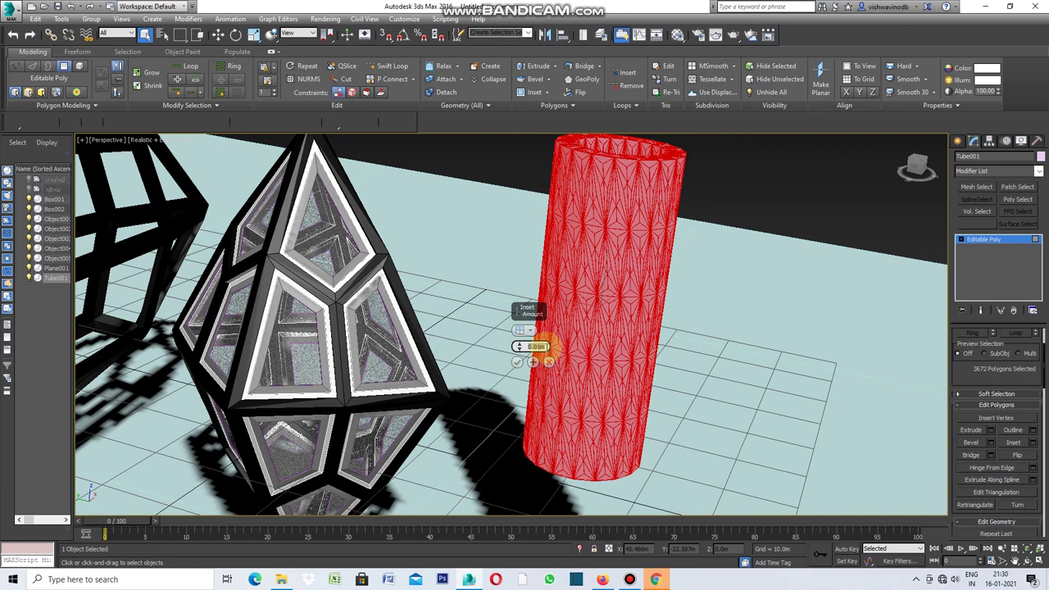
scroll(586, 380, "up", 2)
scroll(586, 379, "up", 2)
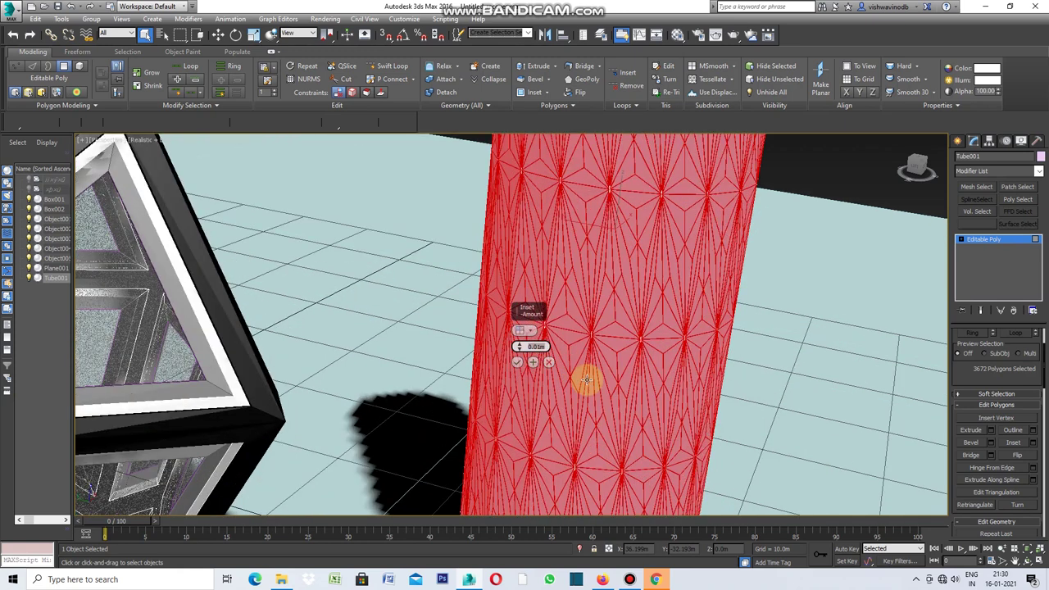
scroll(586, 379, "up", 2)
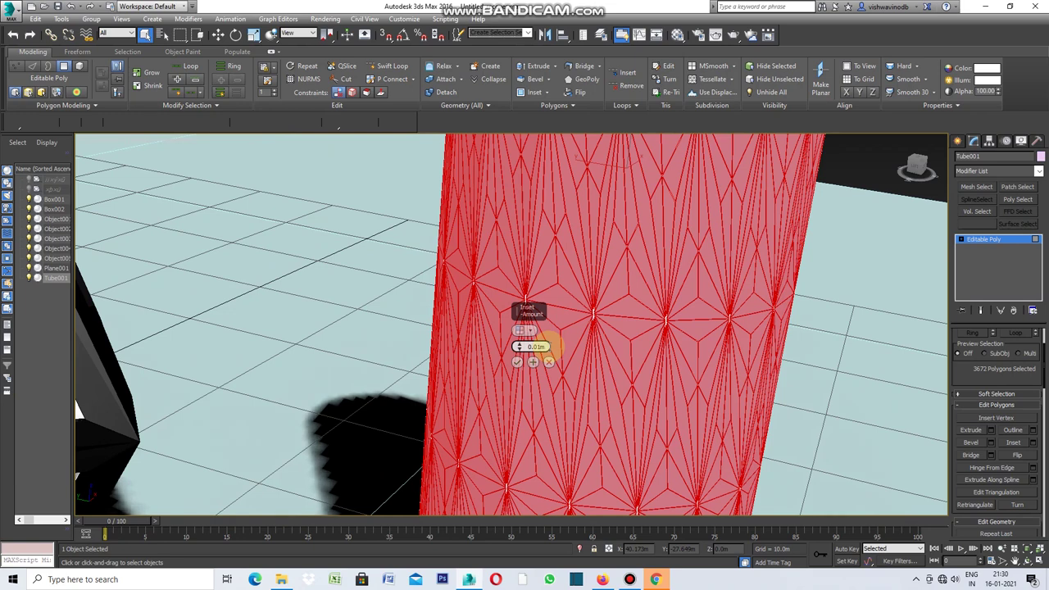
Raise the inset amount through 0.05m to 0.075m and confirm it
left_click(536, 346)
type("0.0")
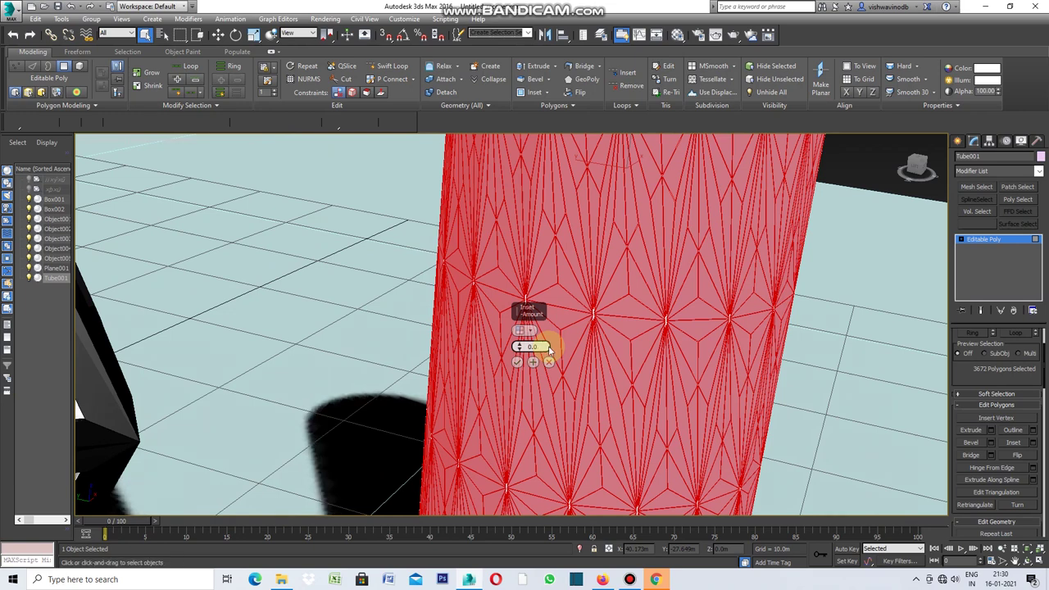
key("Return")
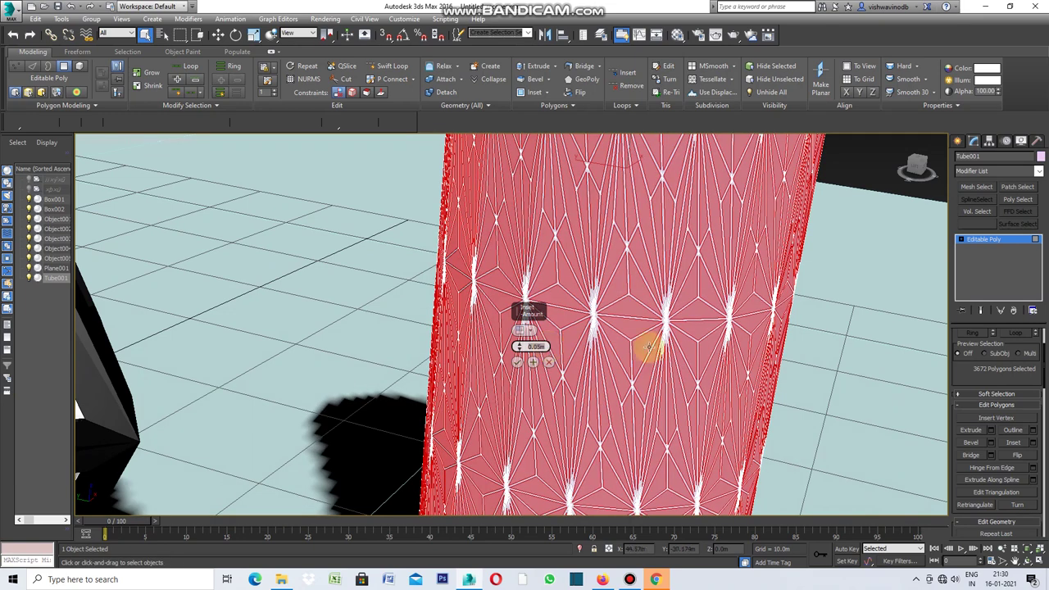
middle_click_drag(608, 367, 612, 369, "alt")
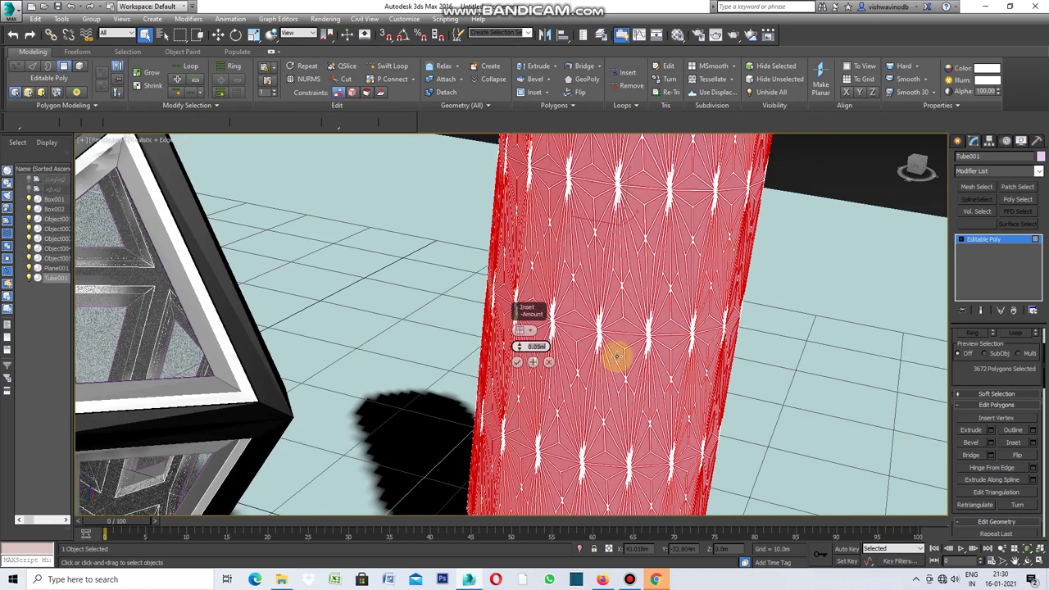
scroll(614, 361, "up", 3)
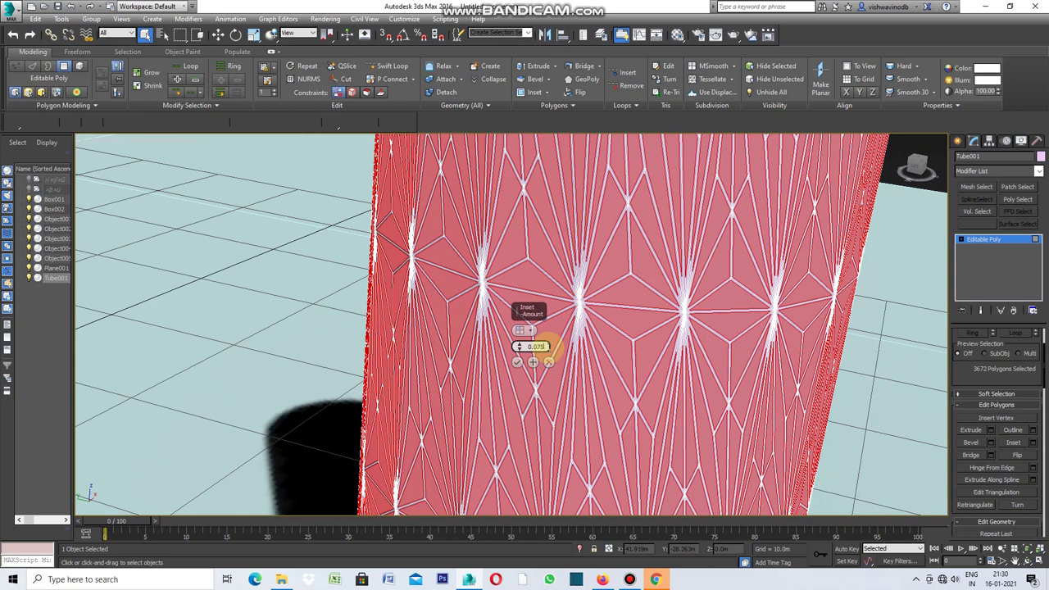
key("Return")
scroll(554, 353, "down", 2)
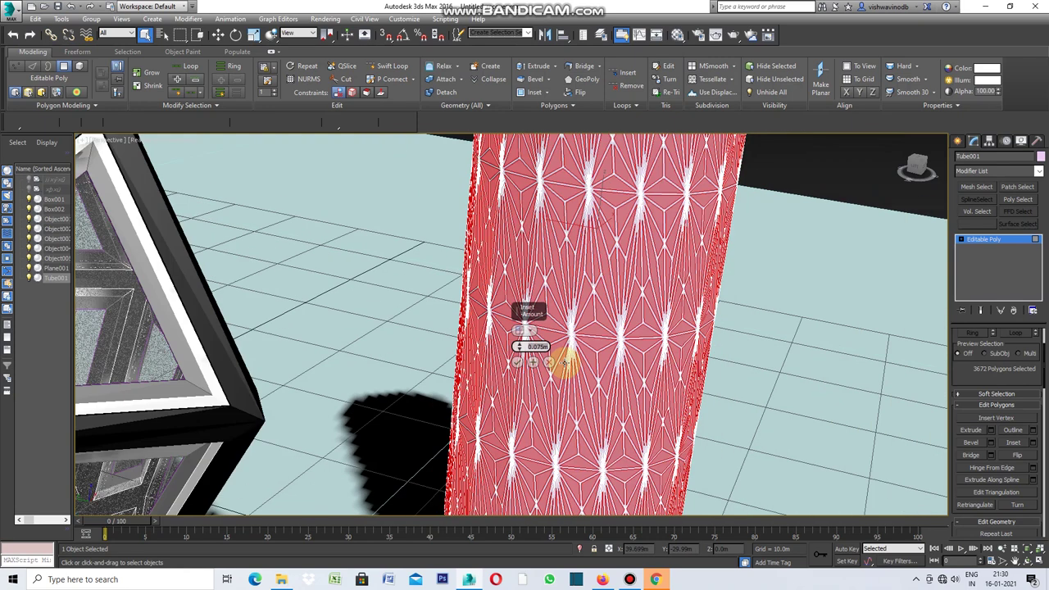
scroll(557, 357, "down", 2)
scroll(562, 360, "down", 2)
scroll(595, 322, "up", 3)
scroll(594, 307, "up", 1)
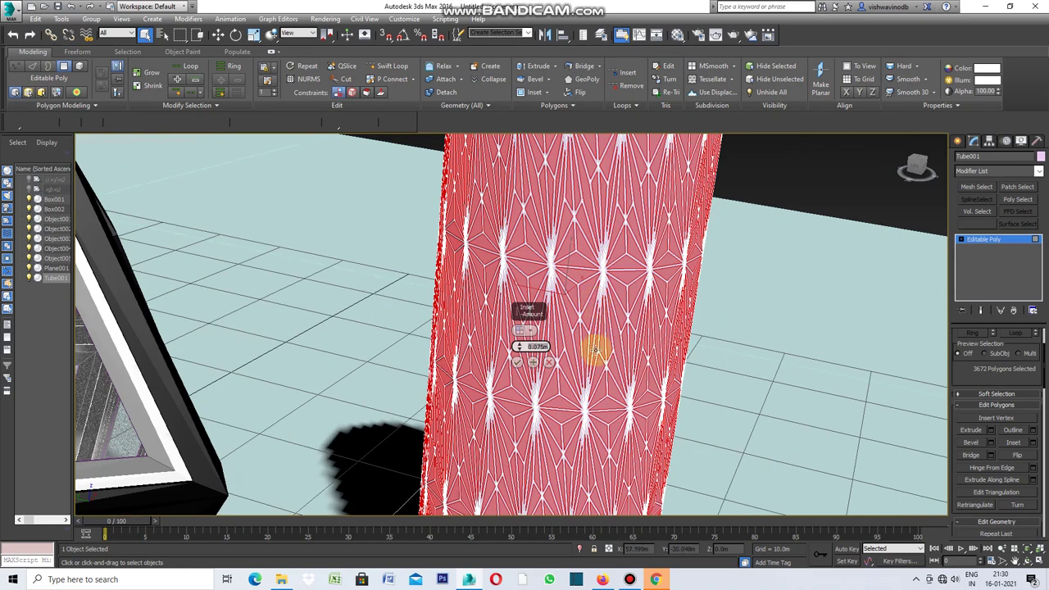
left_click(517, 363)
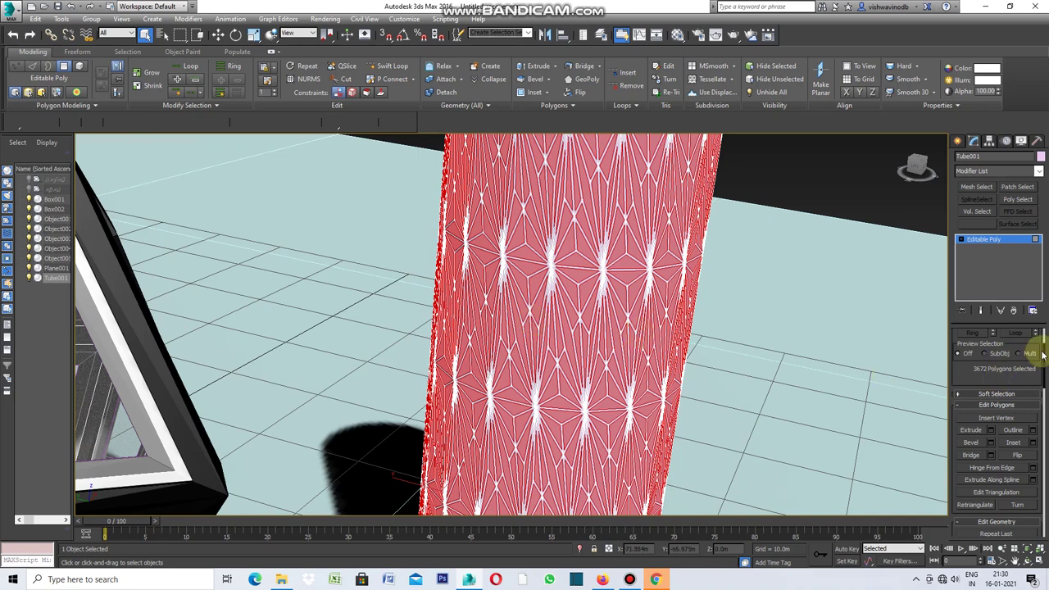
Detach the inset polygons as Object006 and make Tube001's object colour black
left_click_drag(1043, 352, 1044, 401)
left_click(1017, 399)
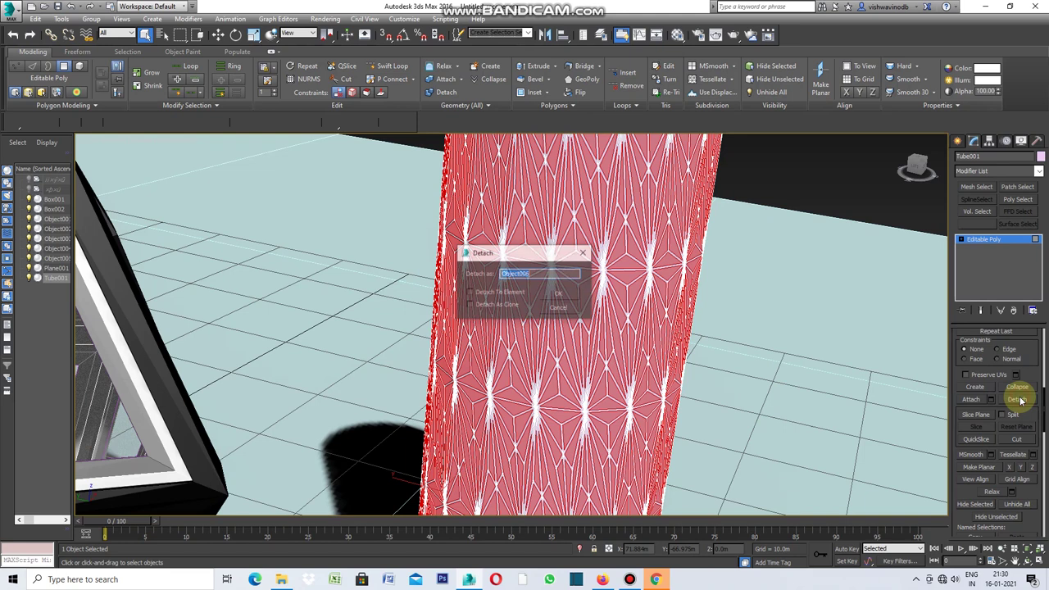
left_click(557, 295)
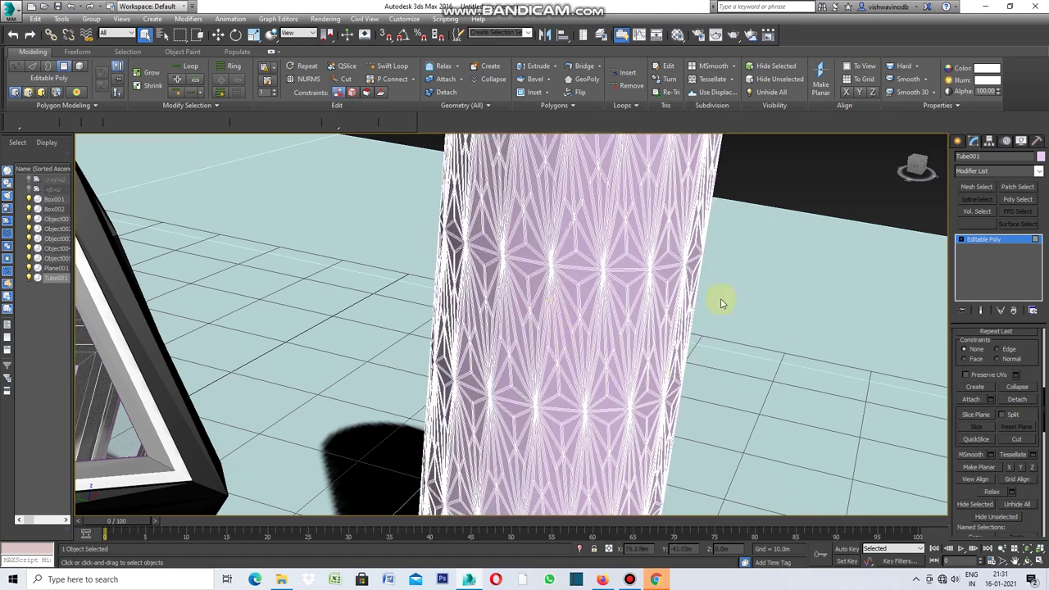
left_click(1041, 156)
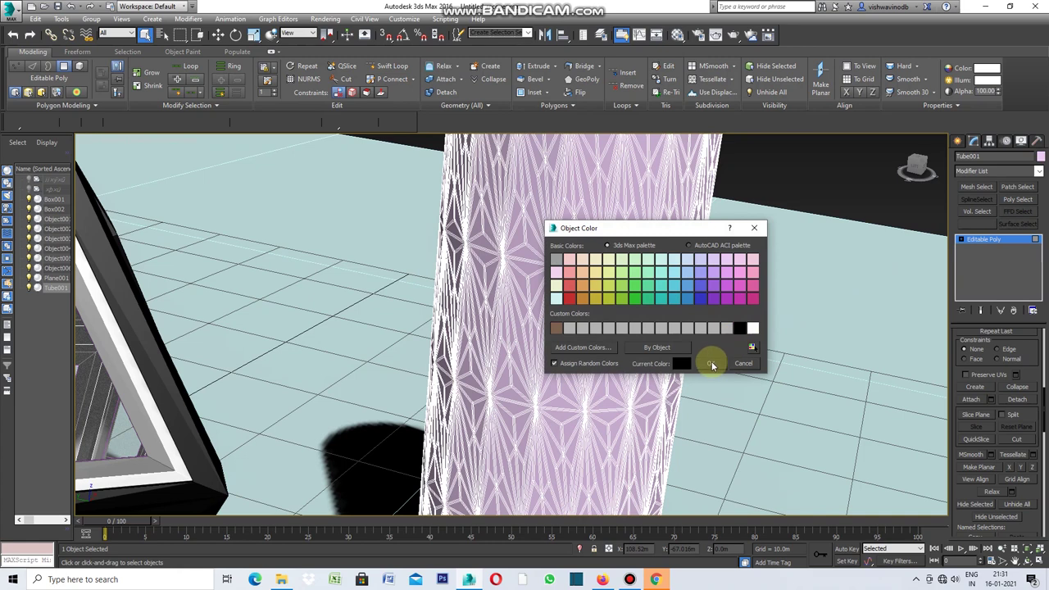
left_click(709, 363)
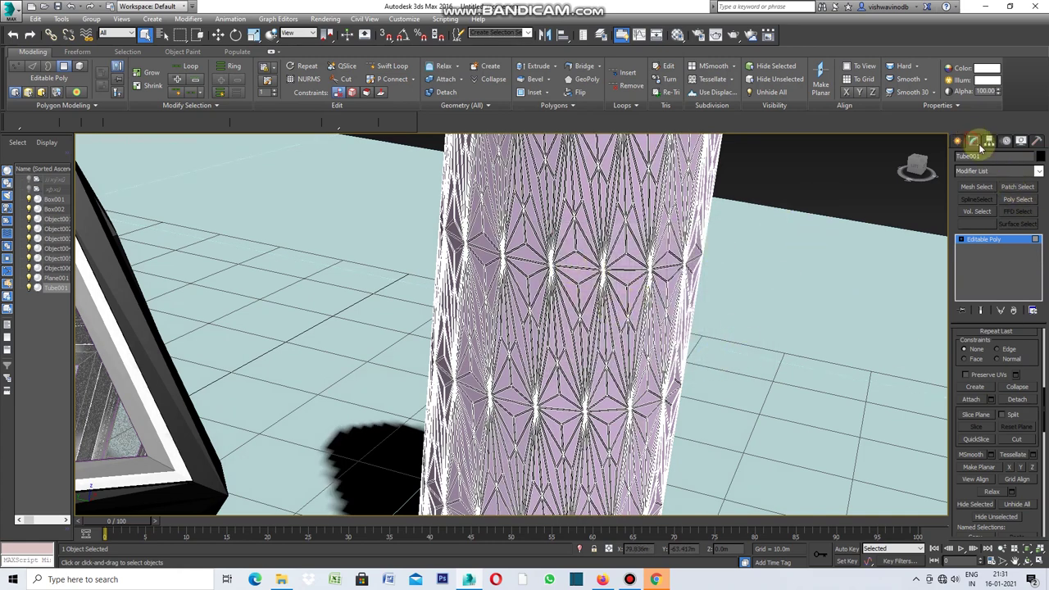
left_click(1038, 170)
Add a Shell modifier to Tube001 with an Outer Amount of 0.75m
left_click_drag(1039, 199, 1041, 390)
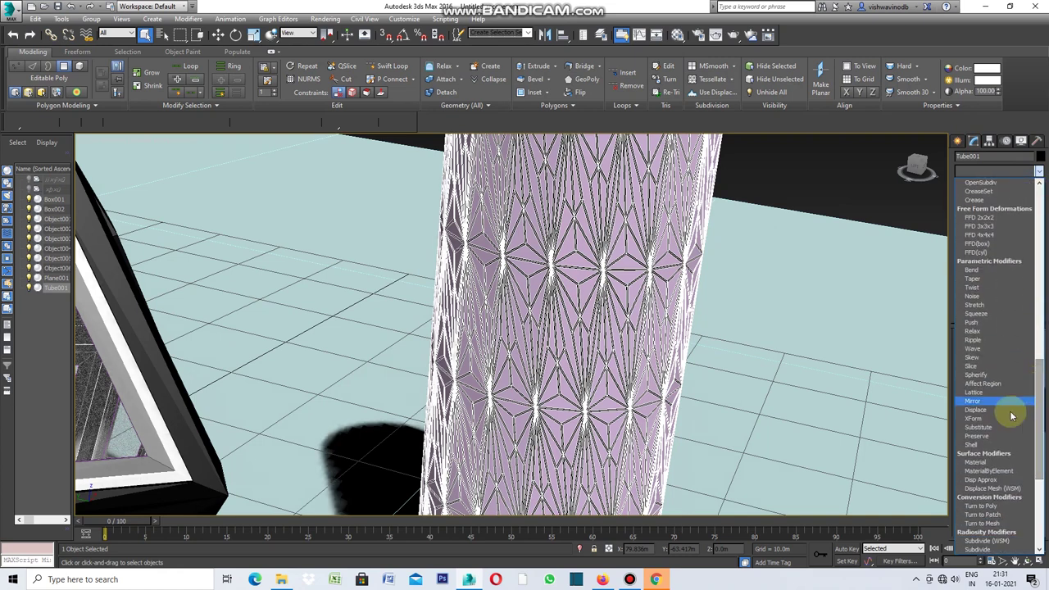
left_click(991, 445)
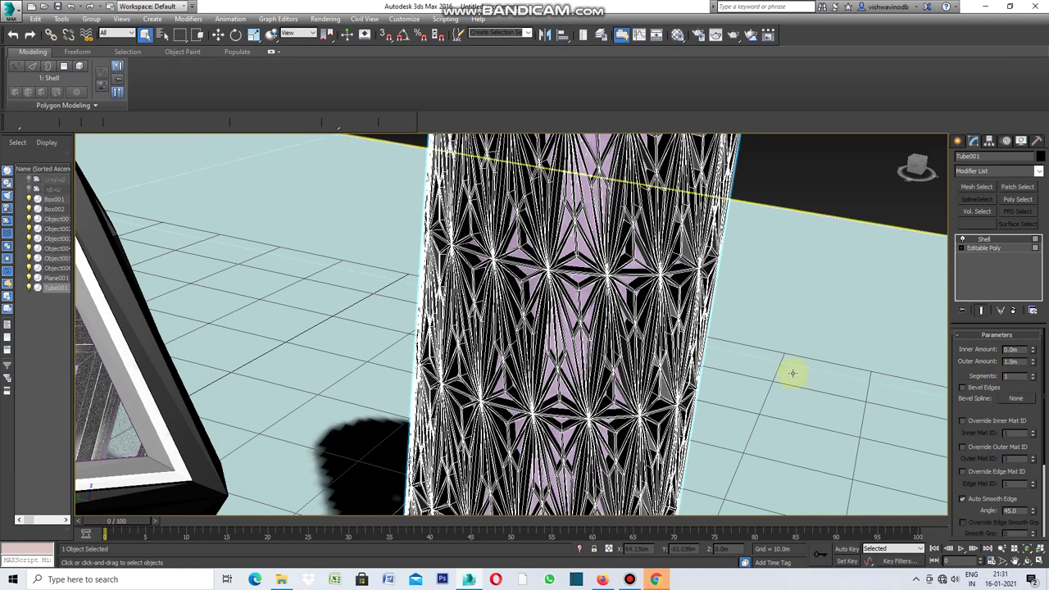
scroll(790, 373, "down", 3)
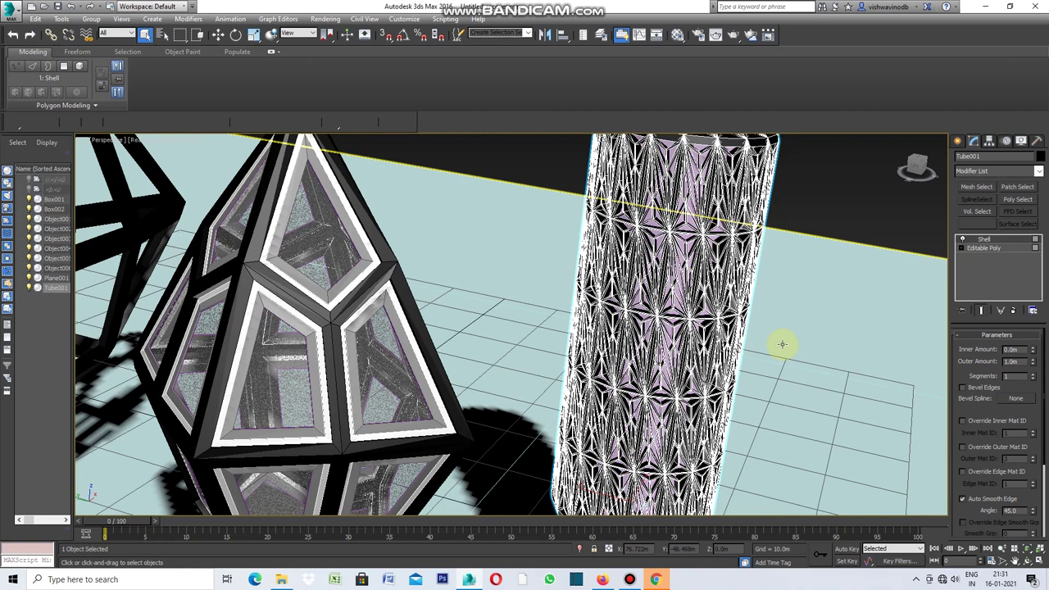
scroll(782, 344, "up", 3)
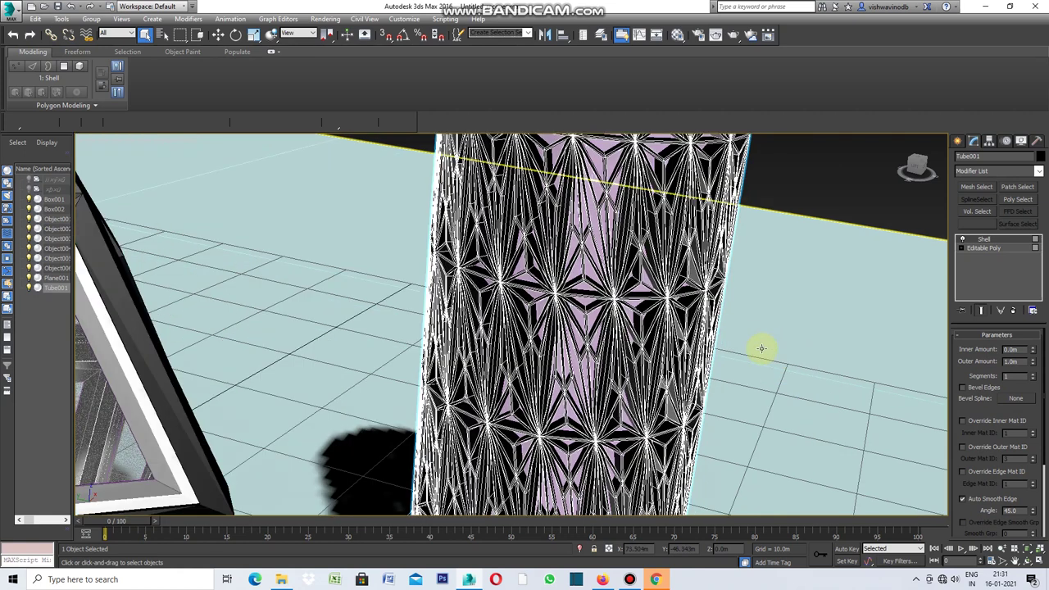
scroll(761, 347, "down", 4)
scroll(761, 346, "up", 4)
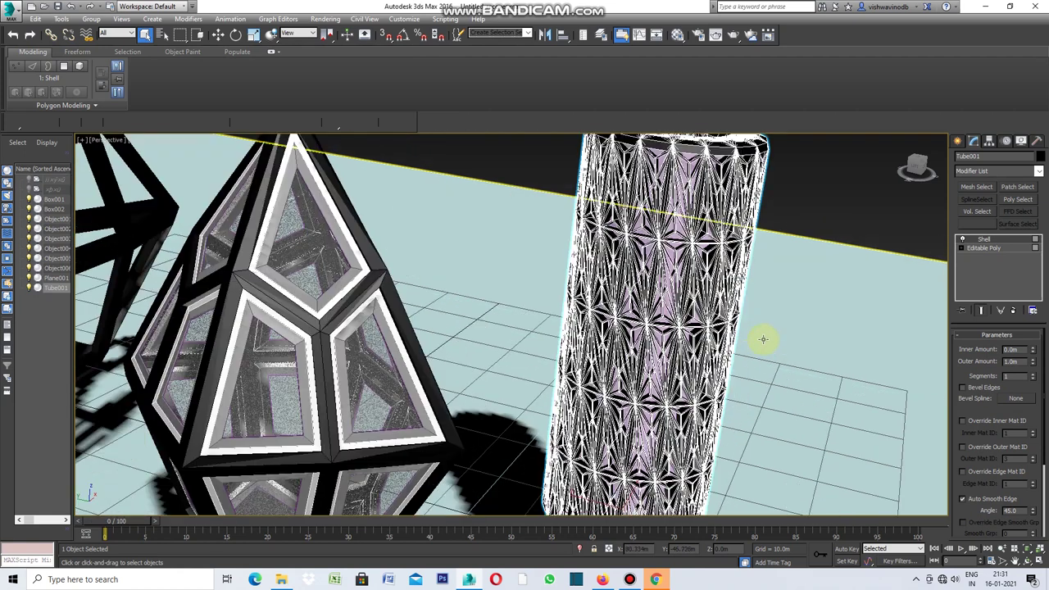
left_click(1018, 350)
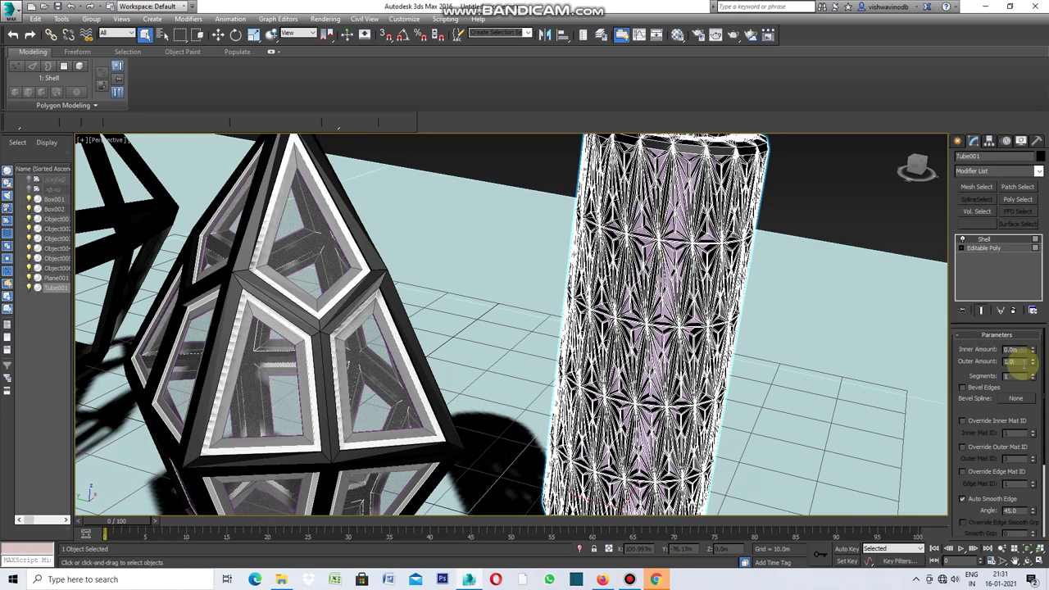
left_click(1022, 363)
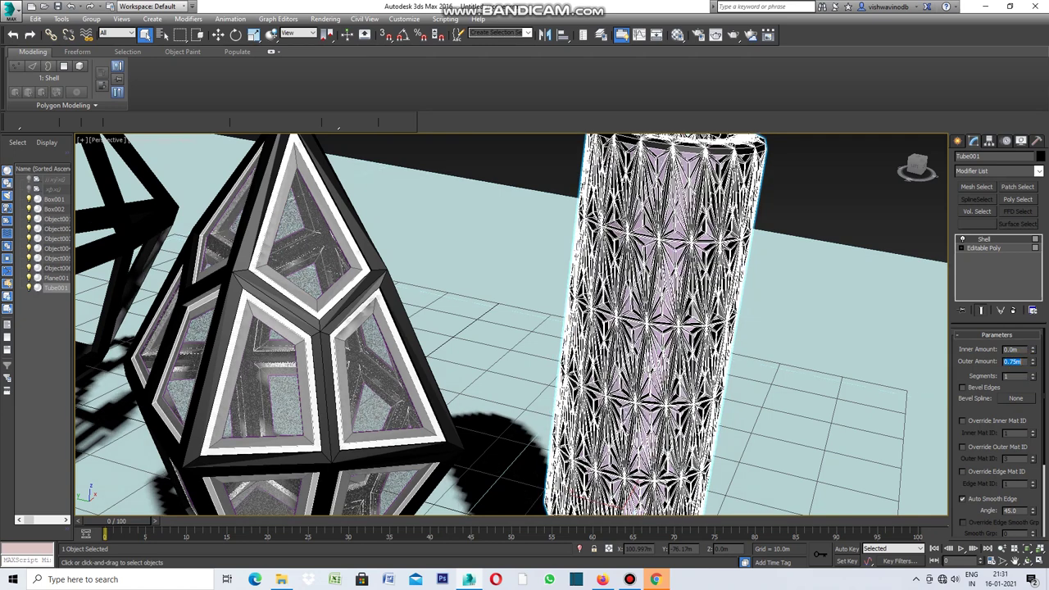
left_click(862, 210)
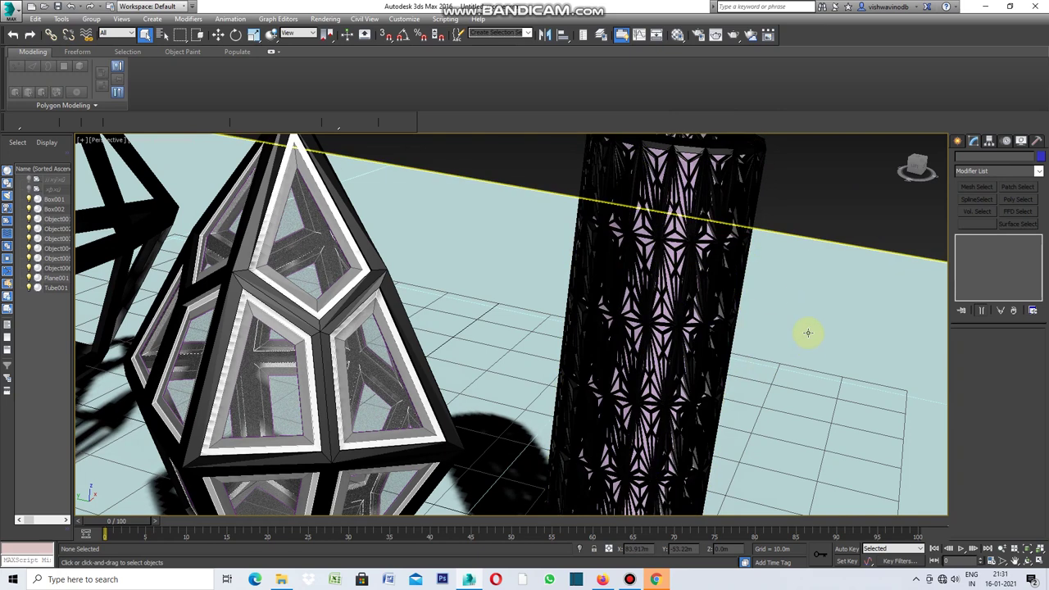
left_click(692, 264)
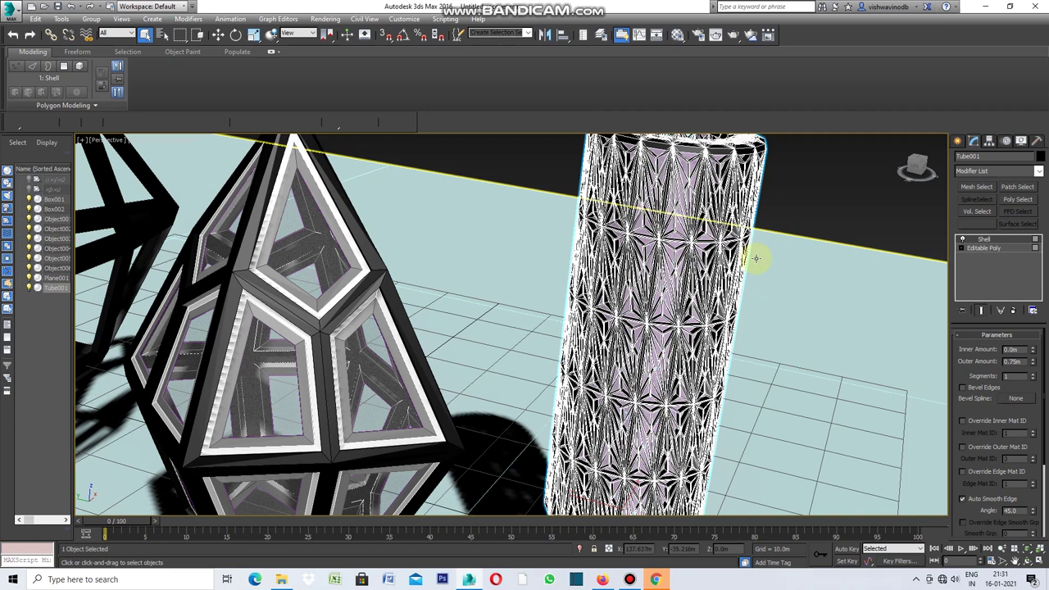
Make the tube's object colour white, then select Object006 as an Editable Poly
left_click(1039, 158)
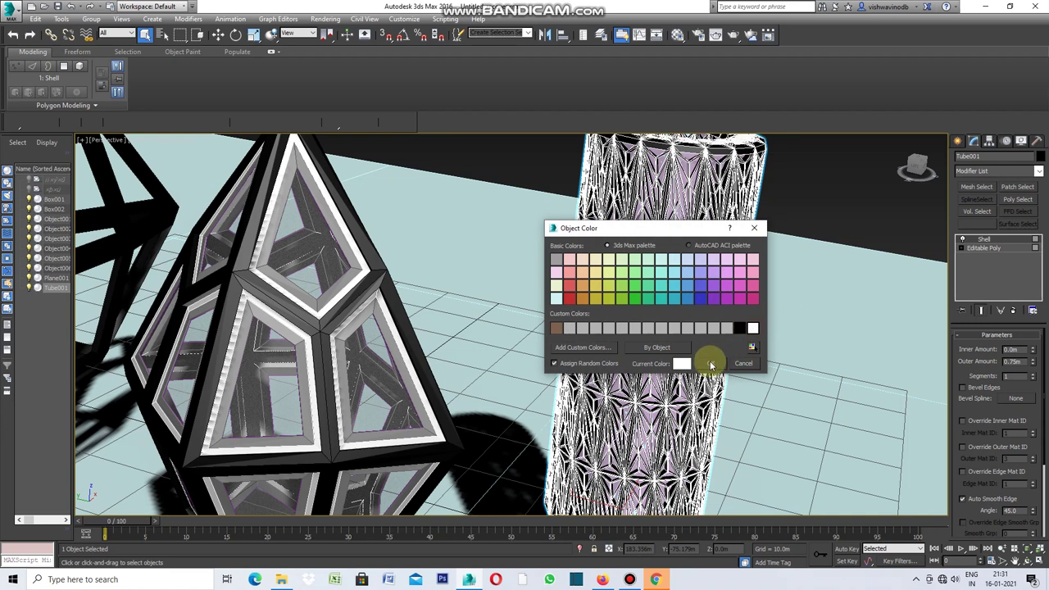
left_click(710, 363)
left_click(829, 184)
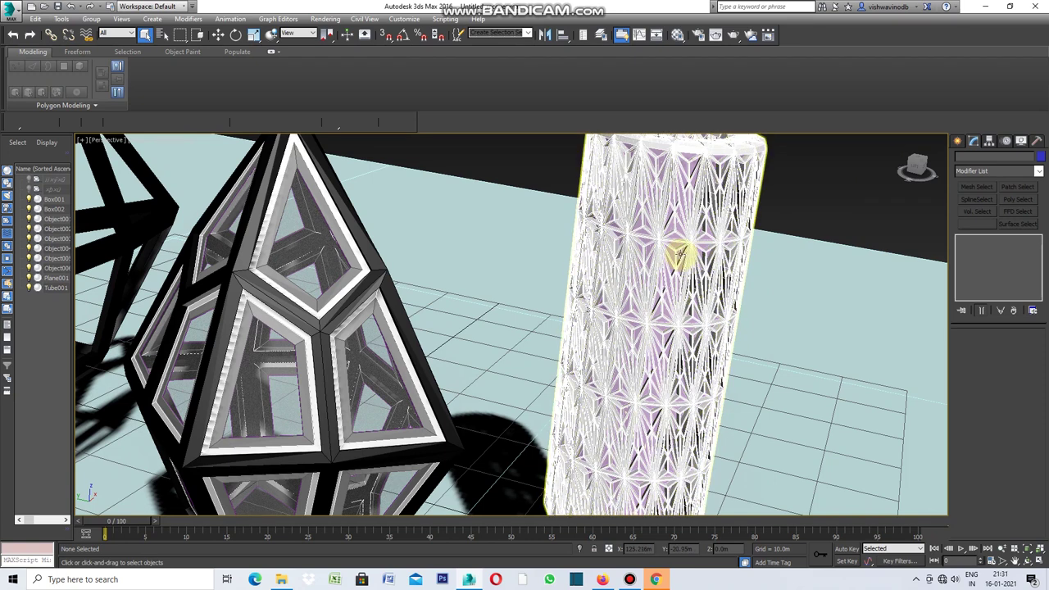
left_click(679, 252)
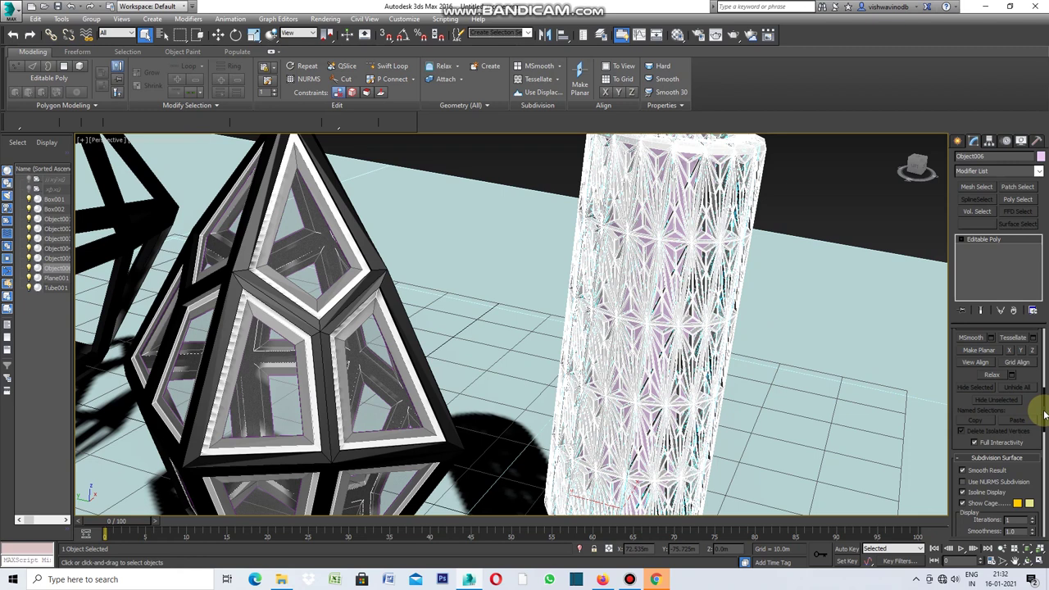
left_click_drag(1045, 413, 1044, 344)
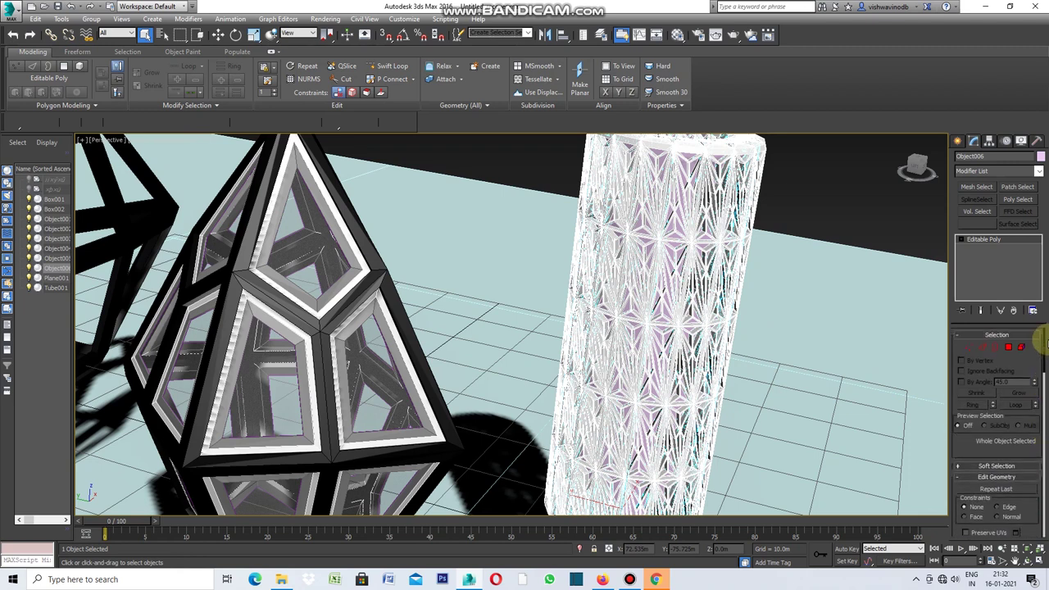
Enter Polygon level on Object006 and set up an inset, trying 0.08m first
left_click(1008, 347)
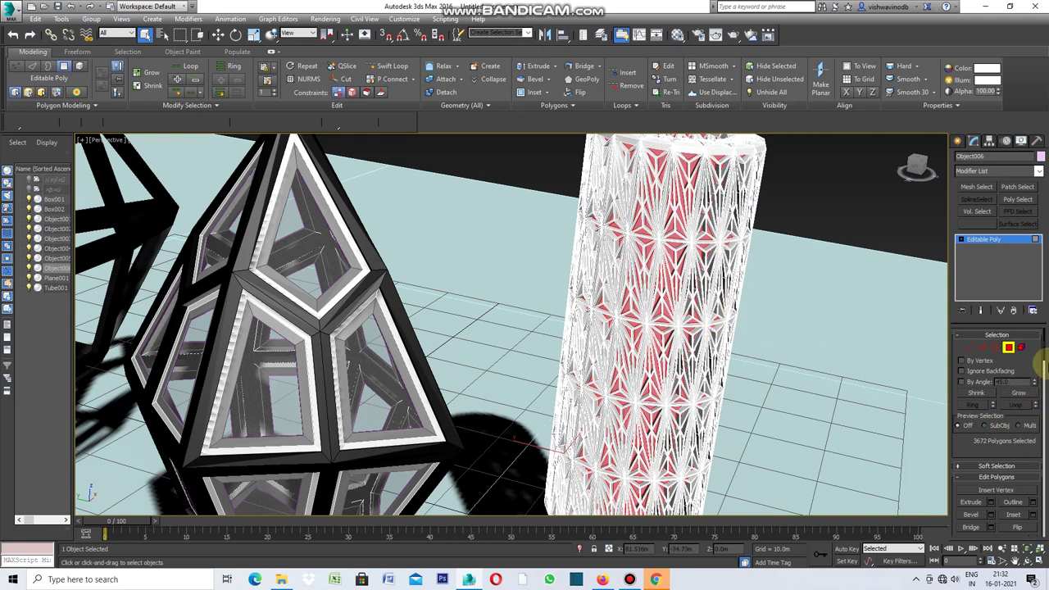
left_click_drag(1044, 352, 1044, 385)
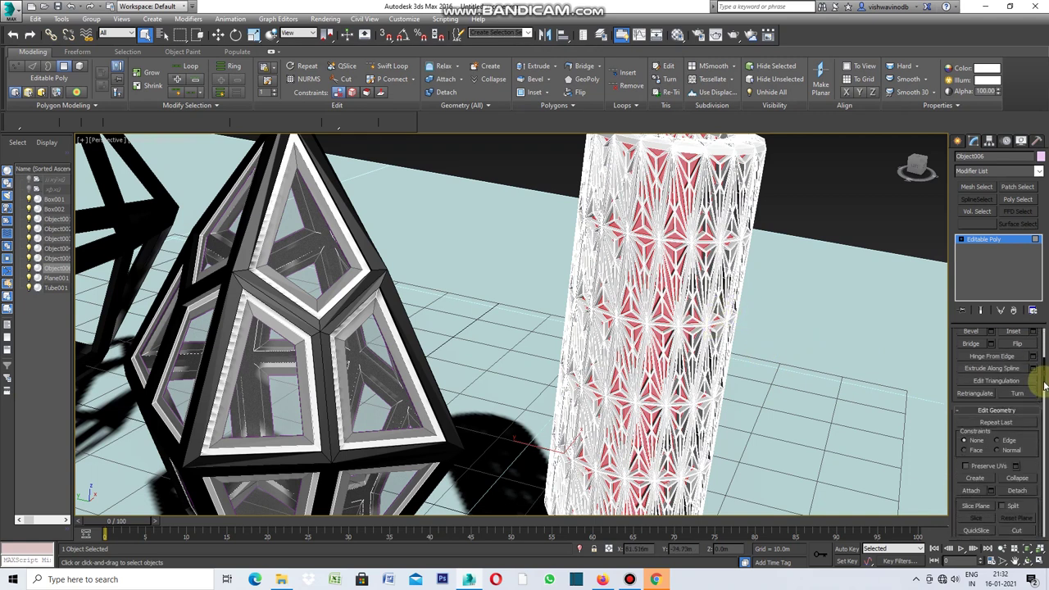
left_click(1031, 332)
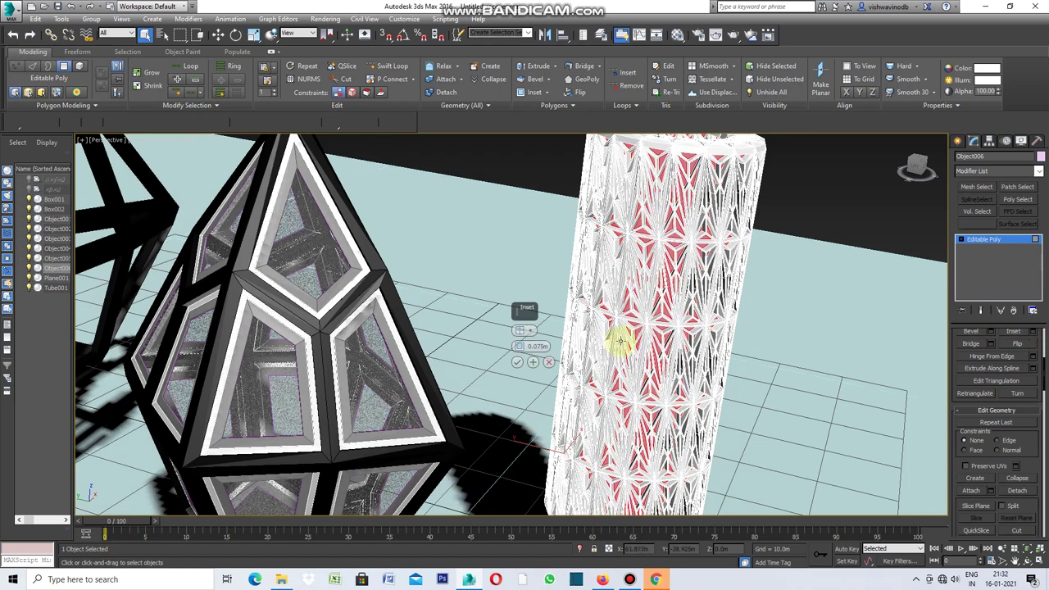
left_click(530, 332)
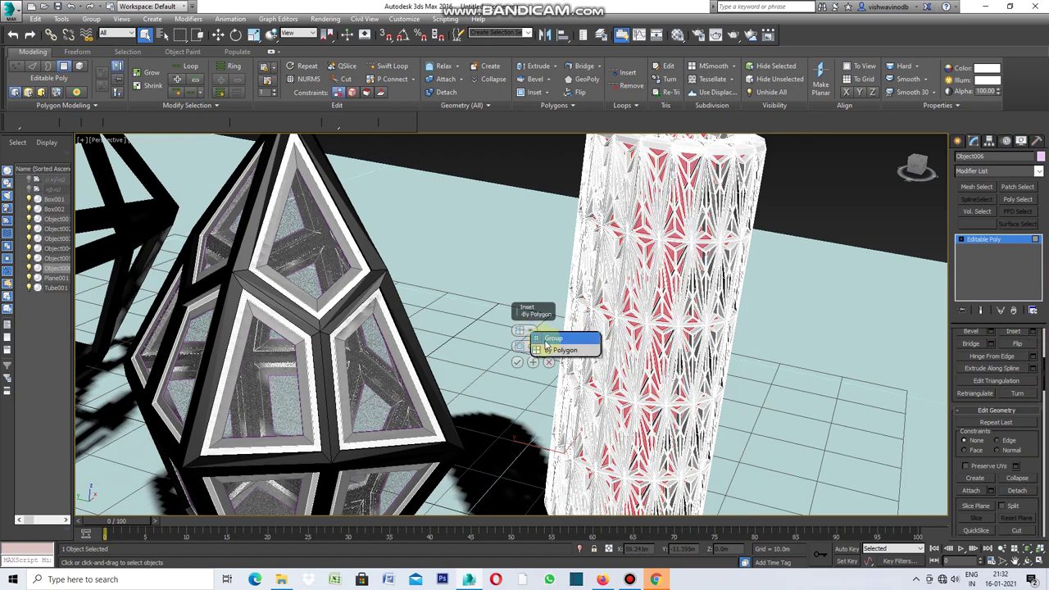
left_click(555, 350)
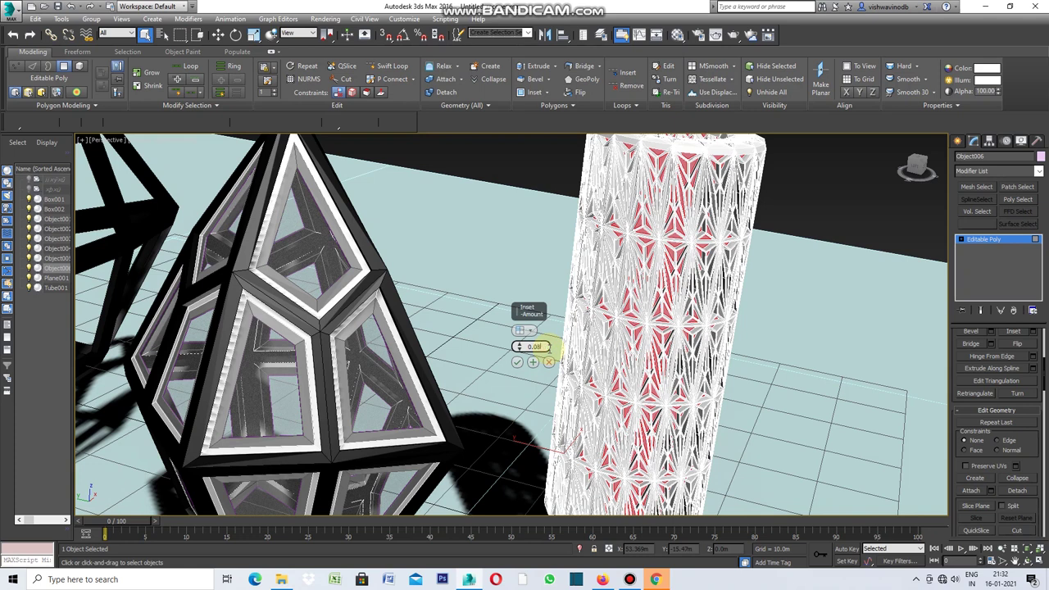
key("Return")
Apply a 0.1m inset to the column's polygons and begin detaching them as Object007
left_click(545, 346)
key("Return")
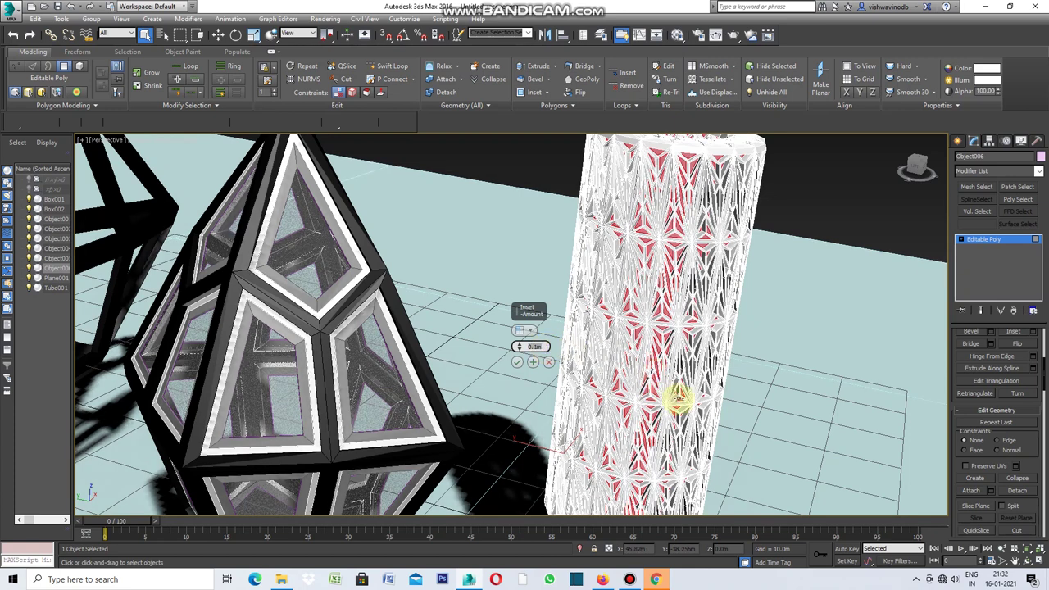
left_click(517, 363)
left_click(1016, 490)
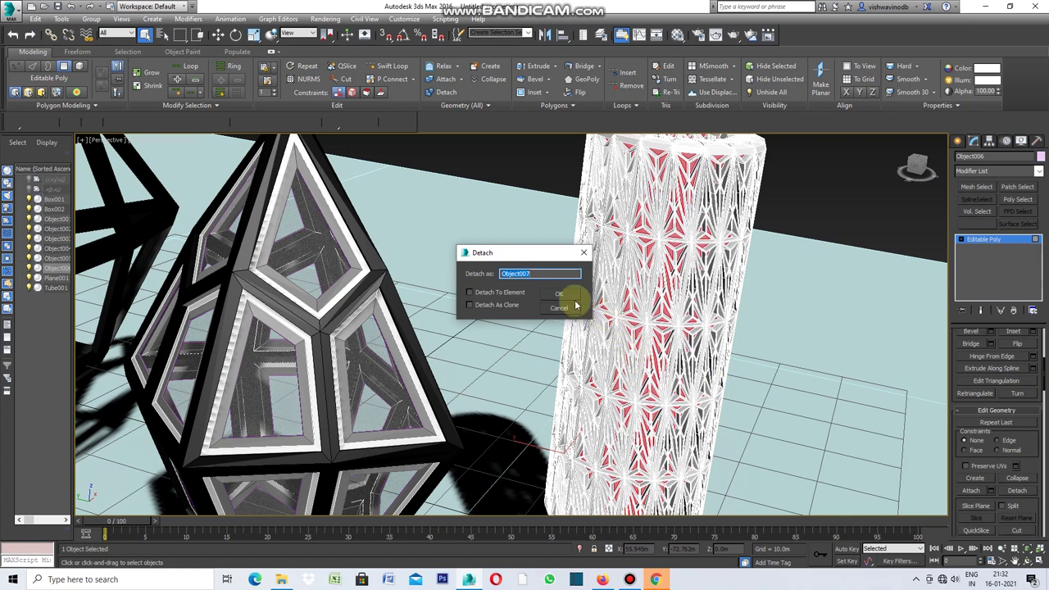
Confirm the detach as Object007 and give column Object006 the black custom object colour
left_click(559, 294)
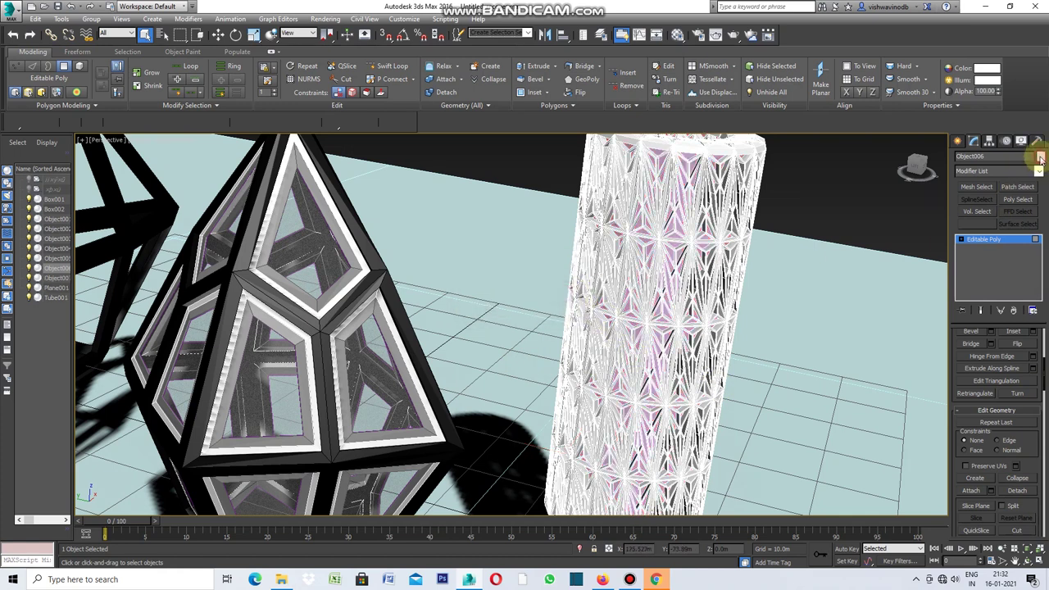
left_click(1041, 157)
left_click(739, 329)
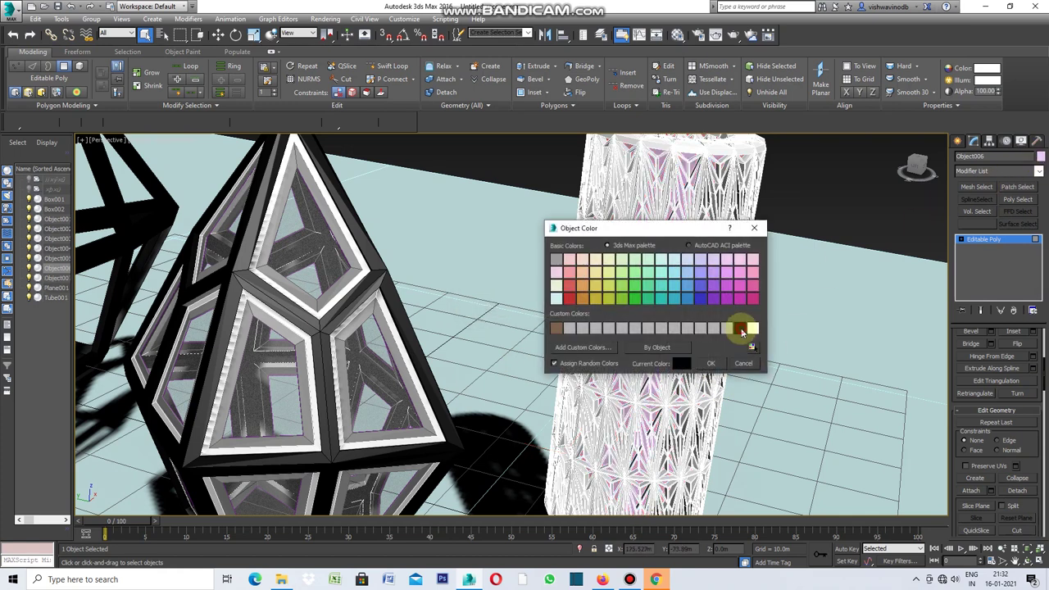
left_click(710, 363)
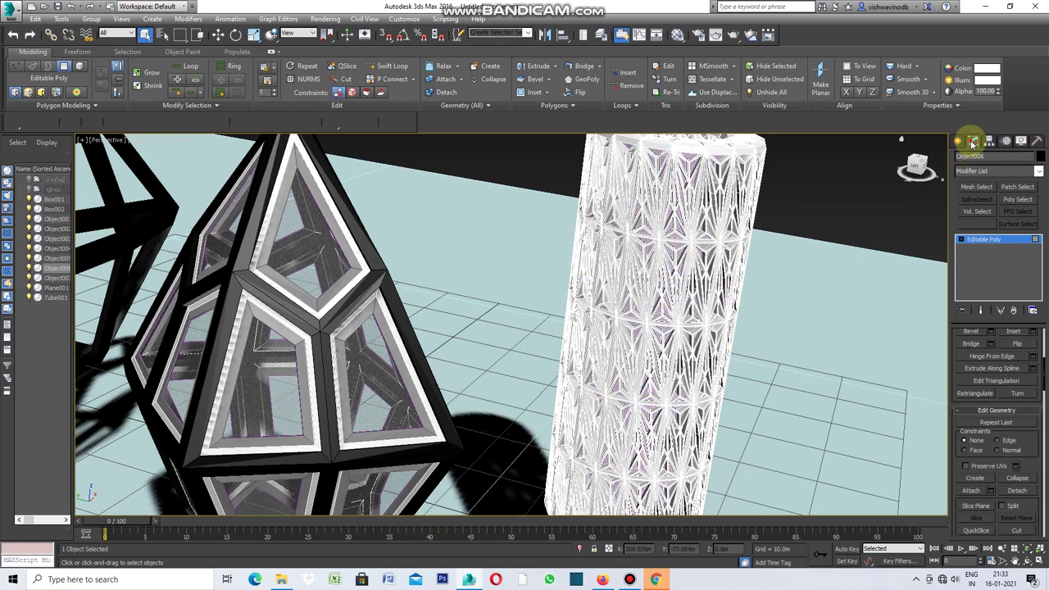
left_click(1038, 171)
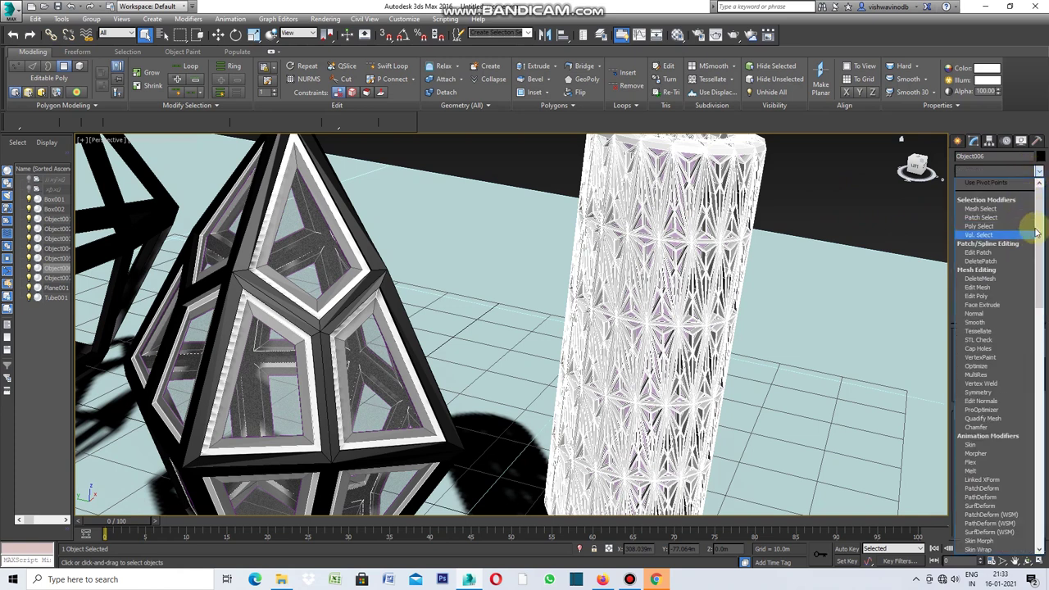
Add a Shell modifier to Object006, setting Outer Amount to 0.6m and then 1.0m
left_click_drag(1038, 238, 1038, 410)
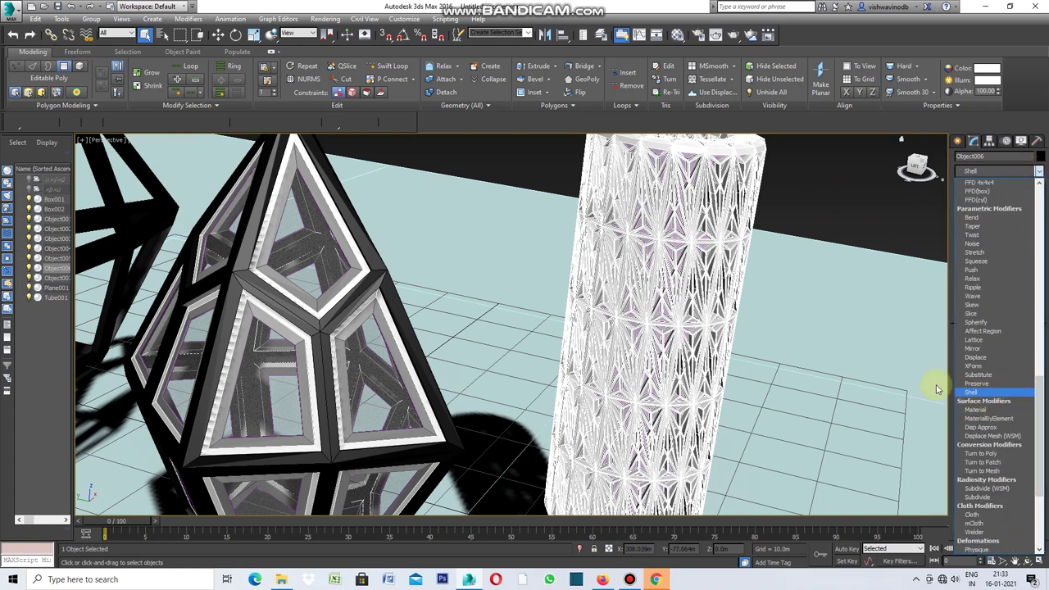
left_click(877, 388)
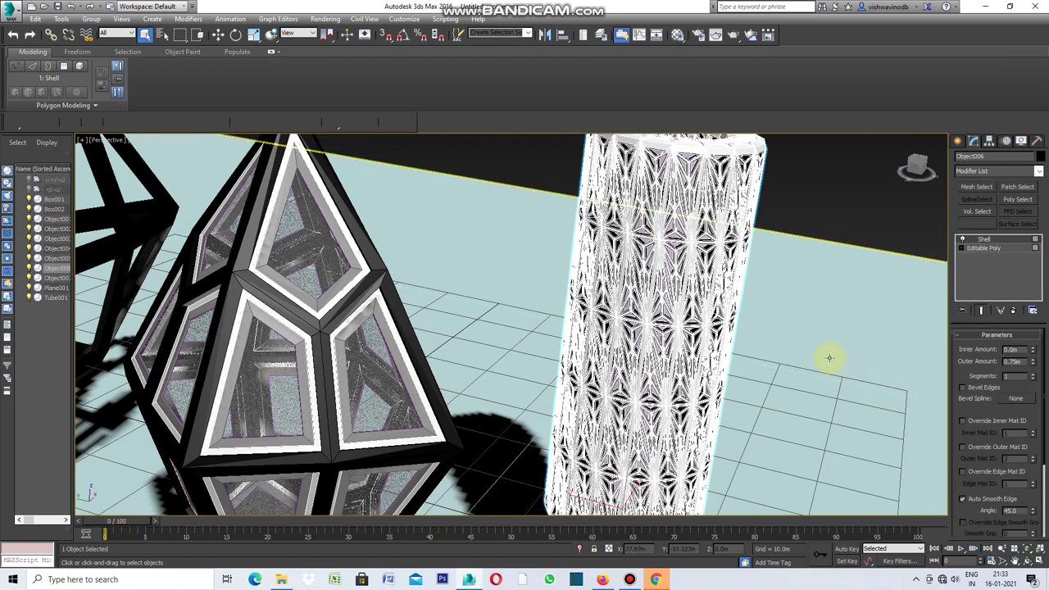
left_click(1014, 361)
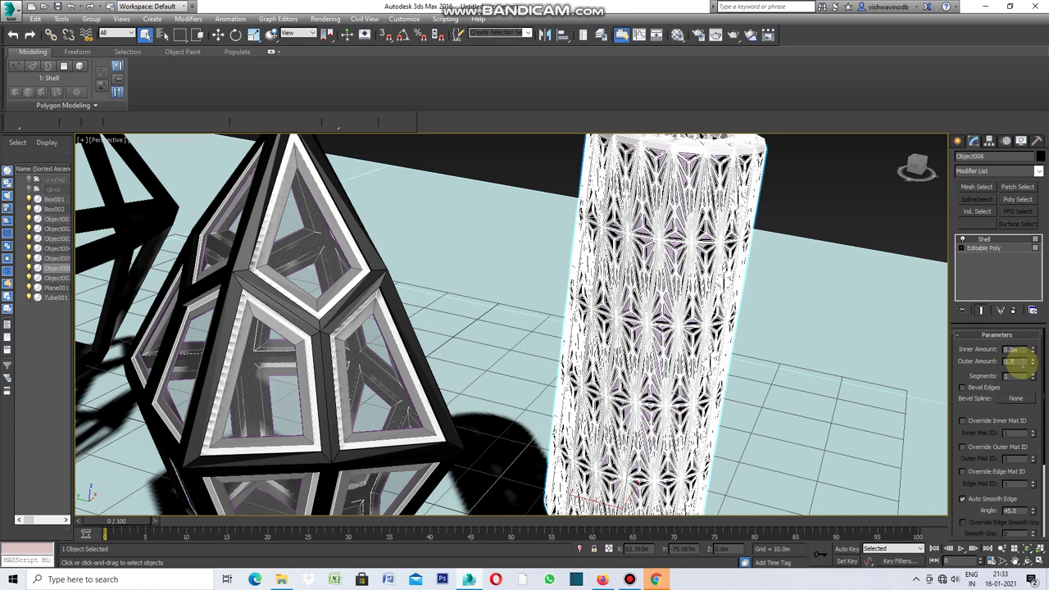
type("6")
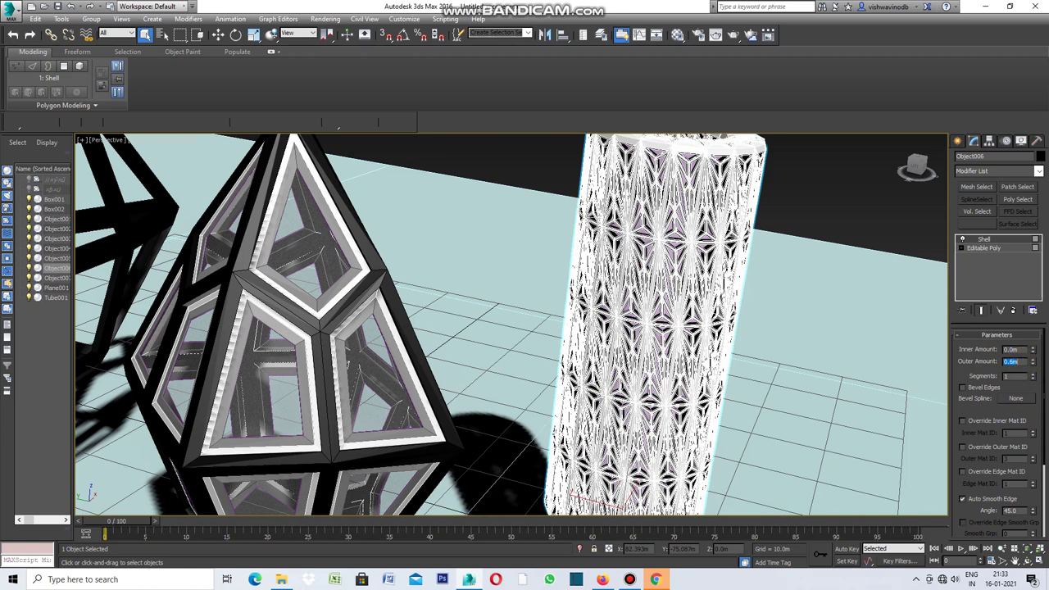
key("Return")
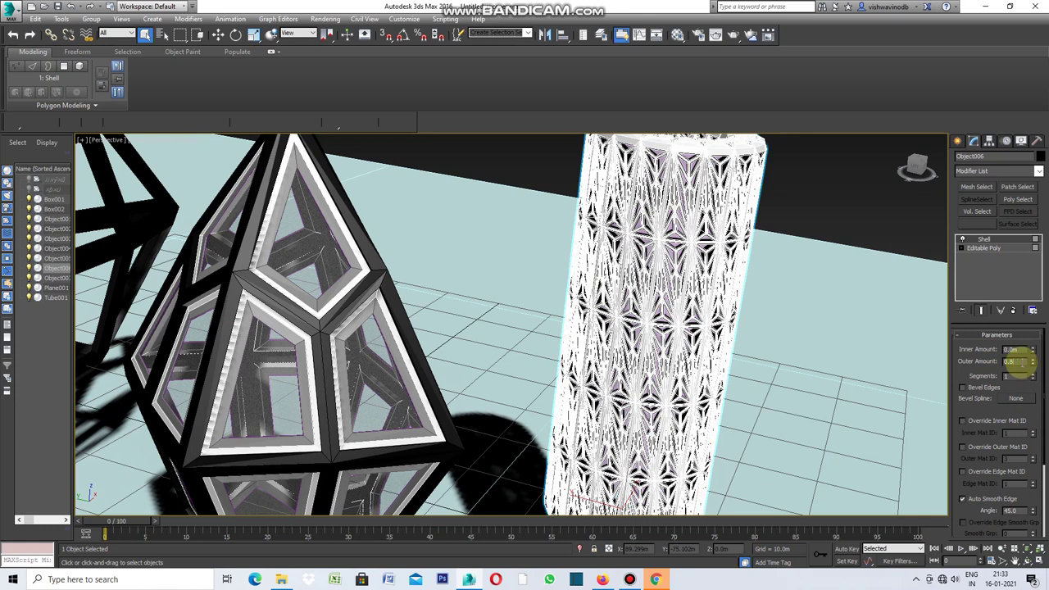
type("1.")
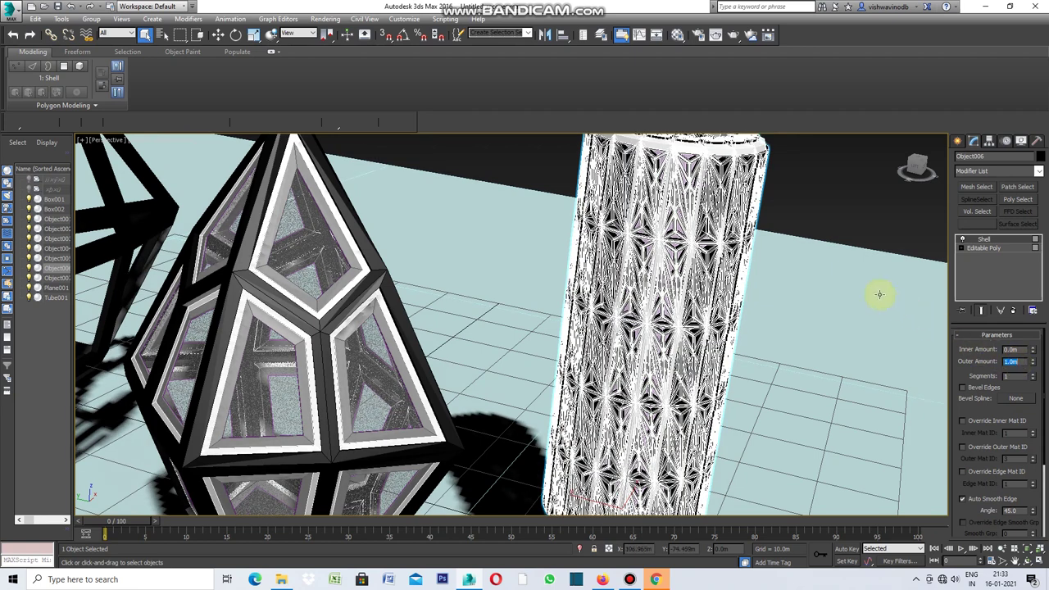
left_click(823, 210)
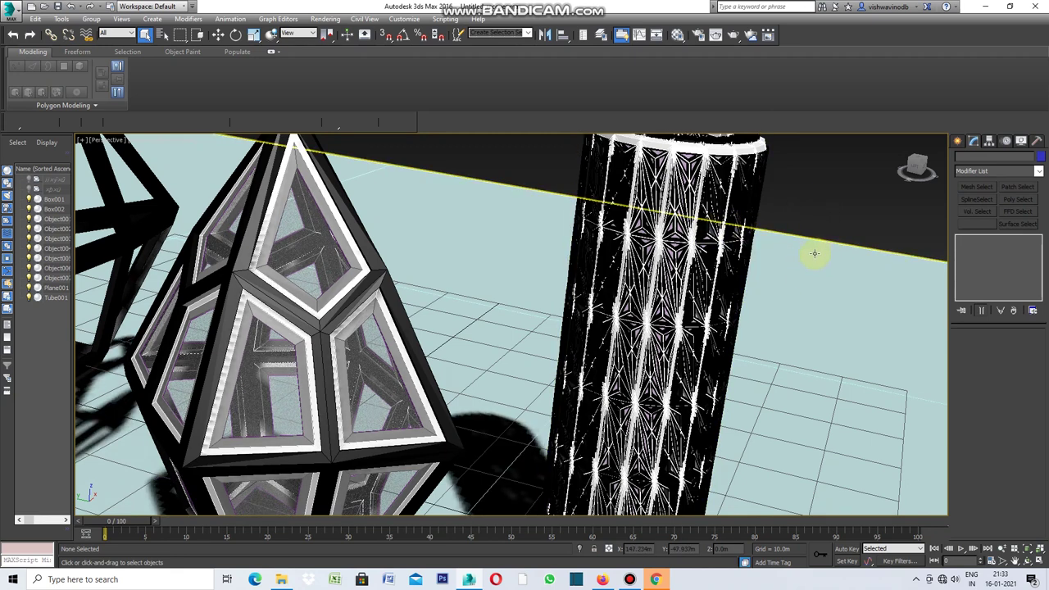
scroll(690, 299, "up", 2)
scroll(688, 299, "up", 3)
scroll(687, 299, "up", 2)
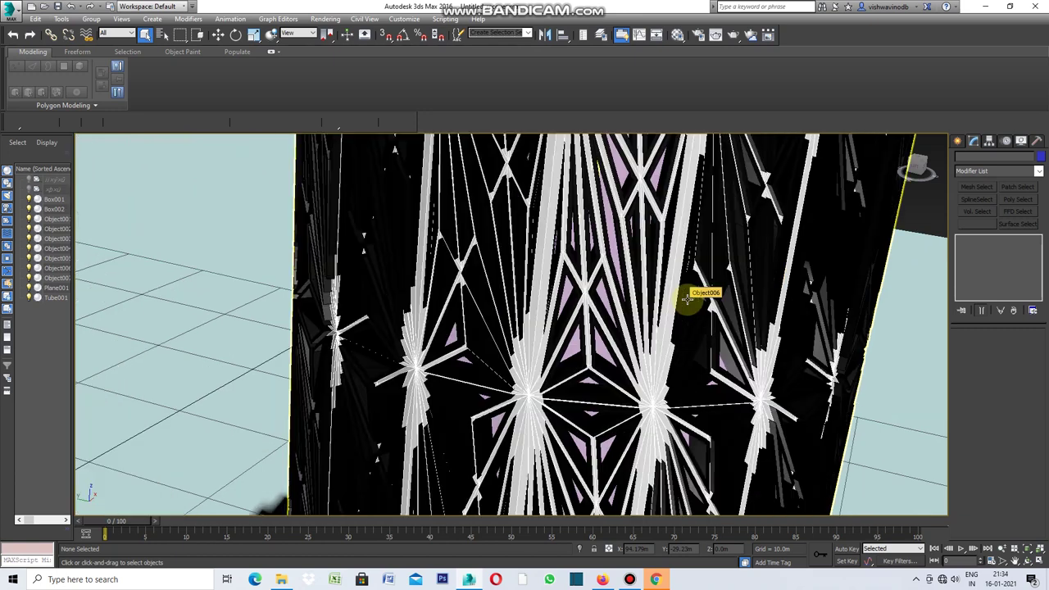
scroll(681, 299, "up", 3)
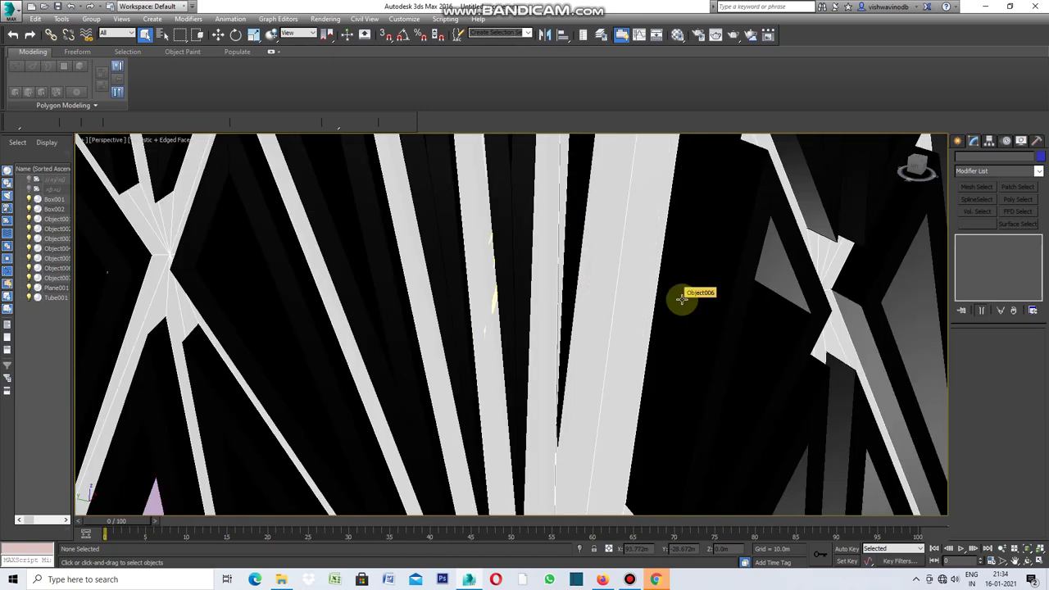
scroll(681, 299, "down", 3)
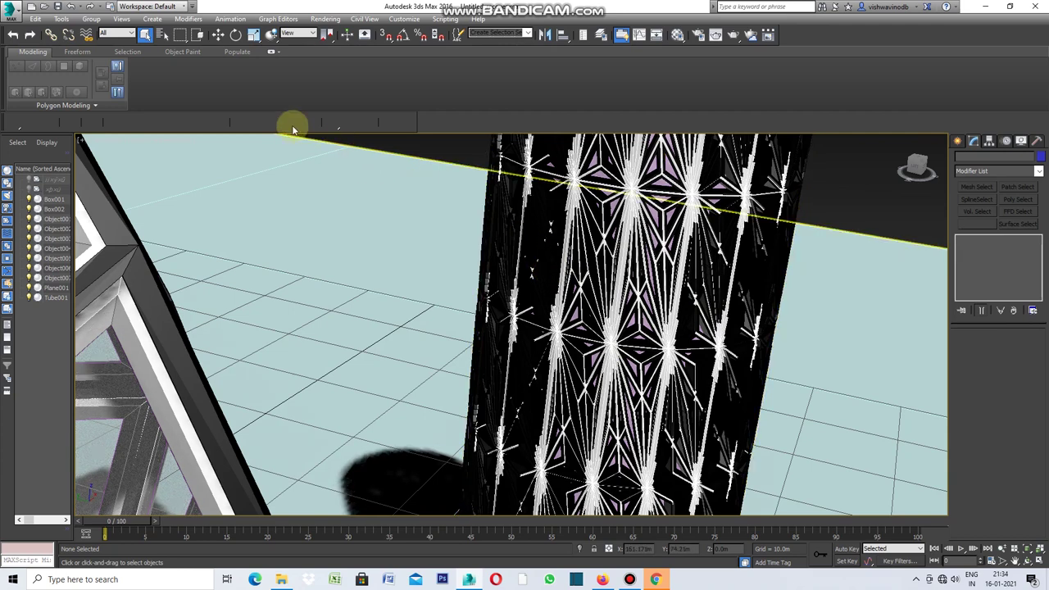
left_click(71, 7)
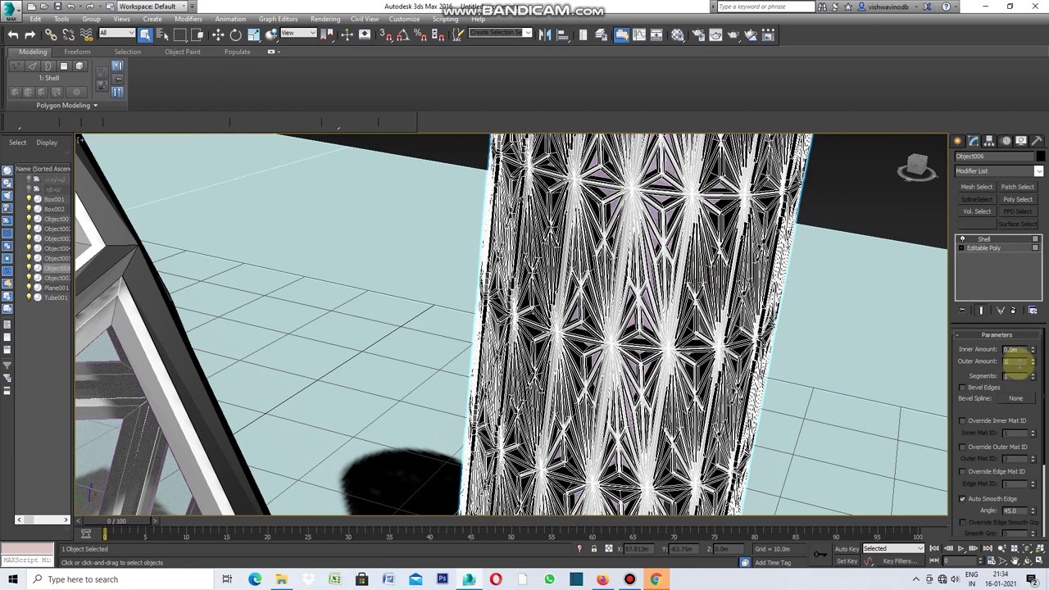
Set the column's Shell Outer Amount to 0.7m and select the detached inset mesh Object007
left_click(1016, 363)
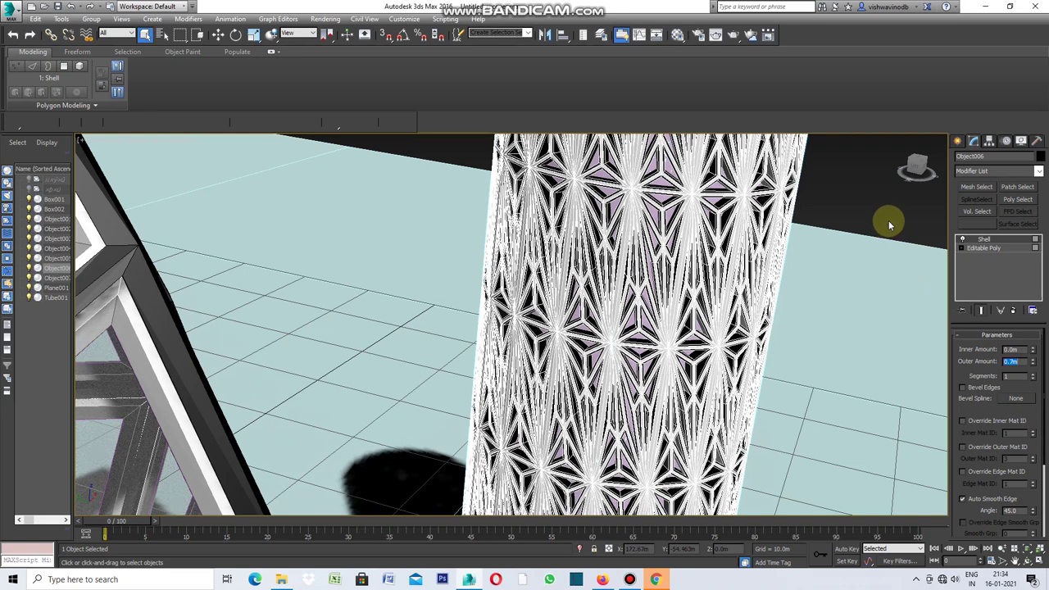
left_click(888, 221)
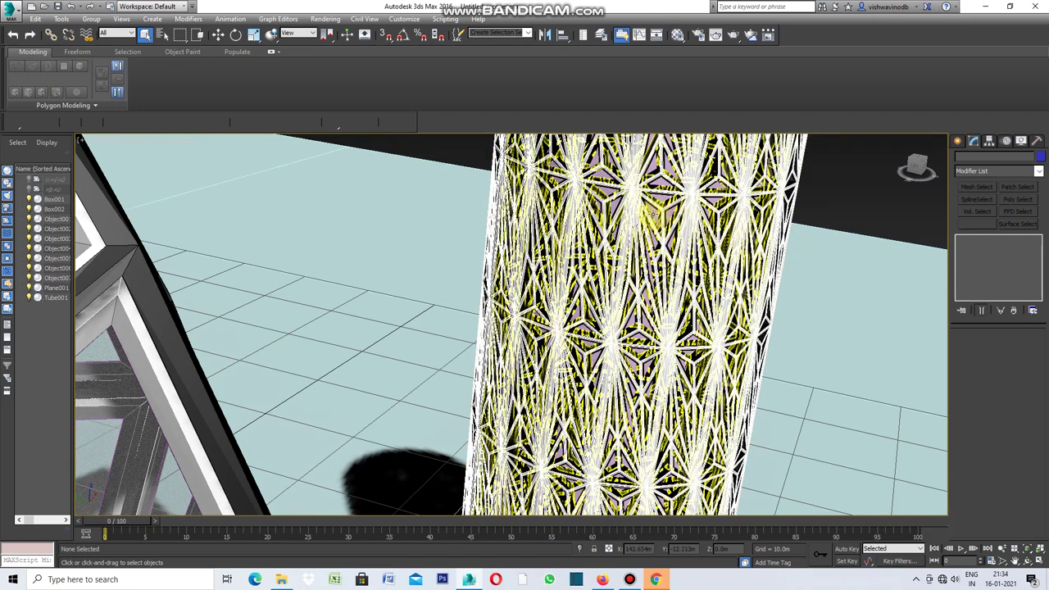
left_click(665, 206)
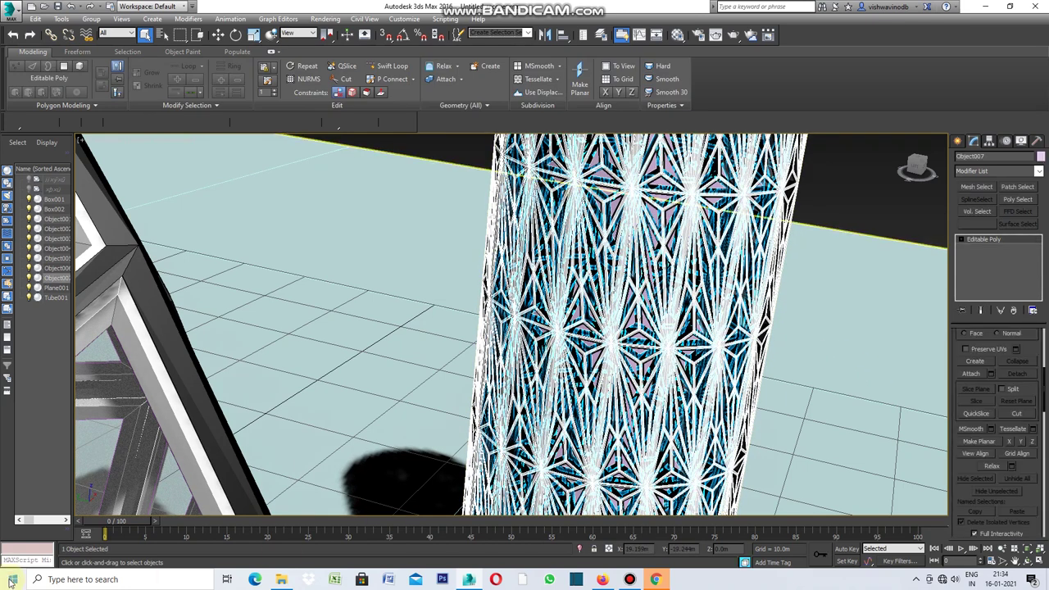
Close the Material Editor and deselect Object007
left_click(677, 34)
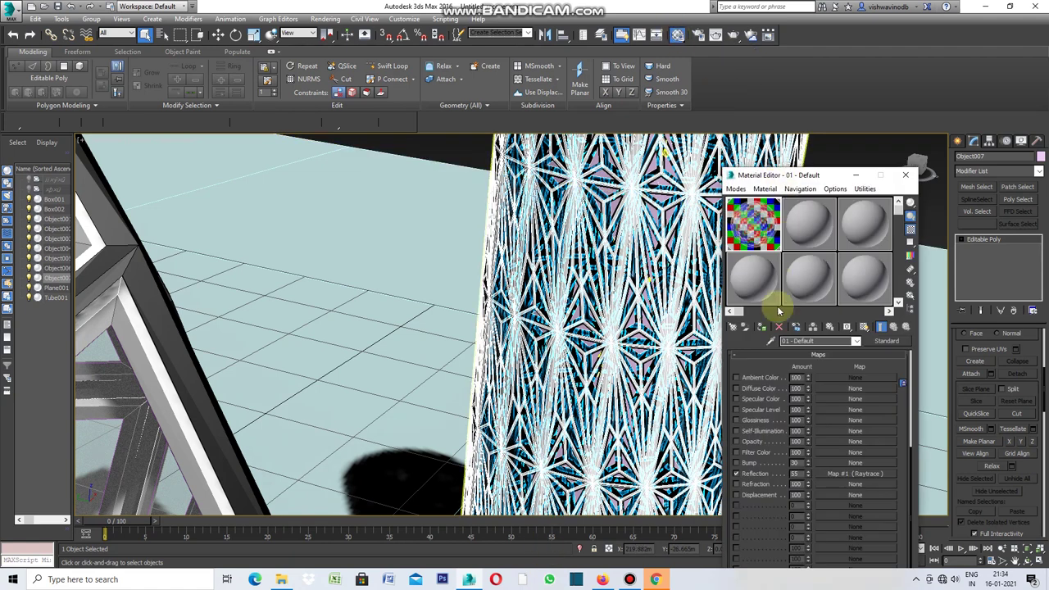
left_click(762, 327)
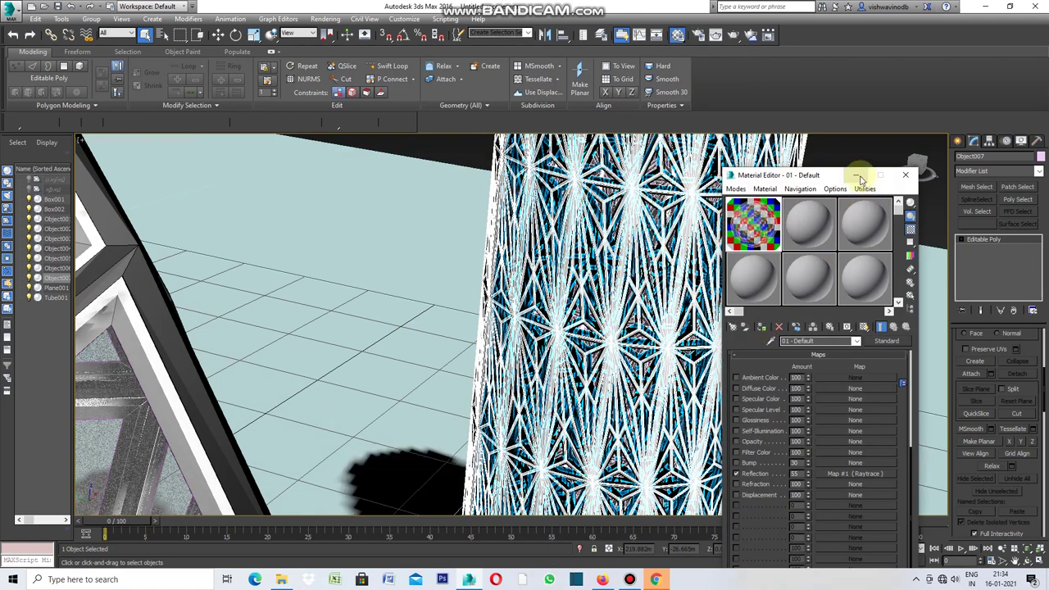
left_click(855, 174)
left_click(856, 160)
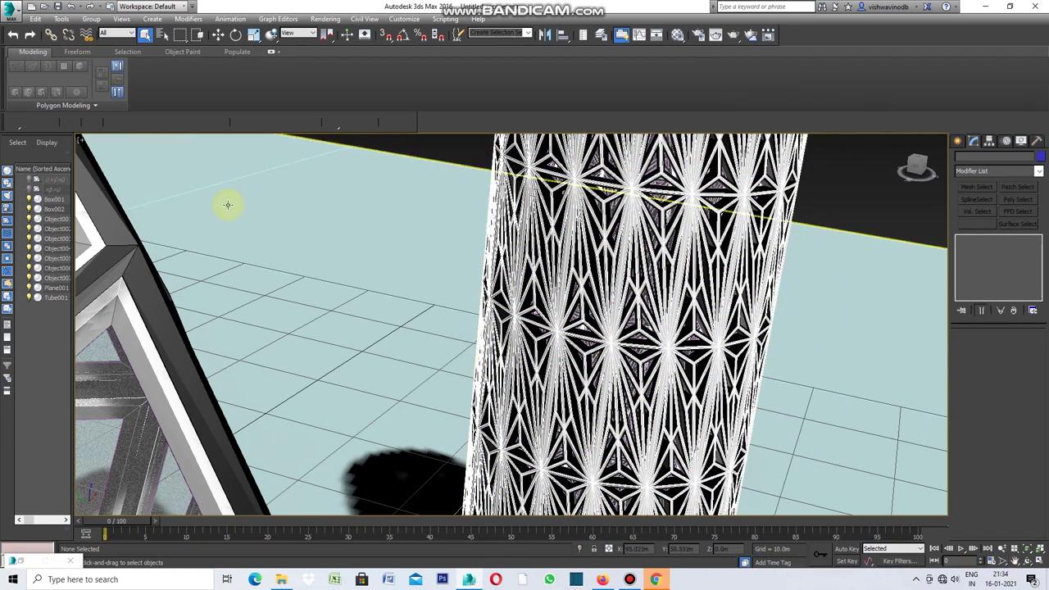
Zoom out and orbit to frame the whole column and glass polyhedron
left_click(991, 561)
left_click_drag(782, 442, 784, 490)
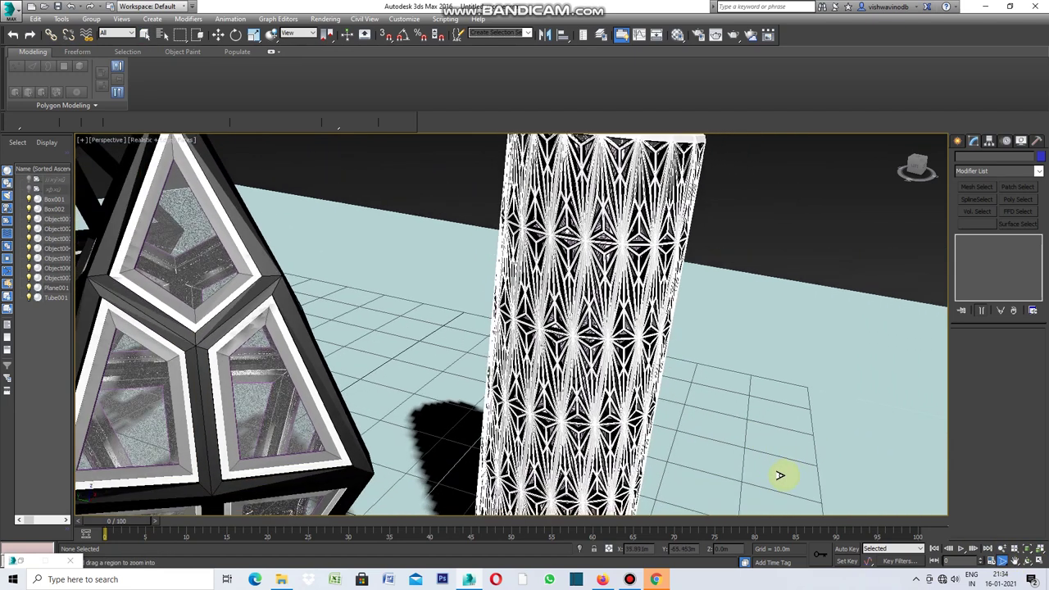
left_click(1026, 561)
mouse_move(632, 322)
left_mouse_down()
mouse_move(618, 312)
mouse_move(628, 318)
left_mouse_up()
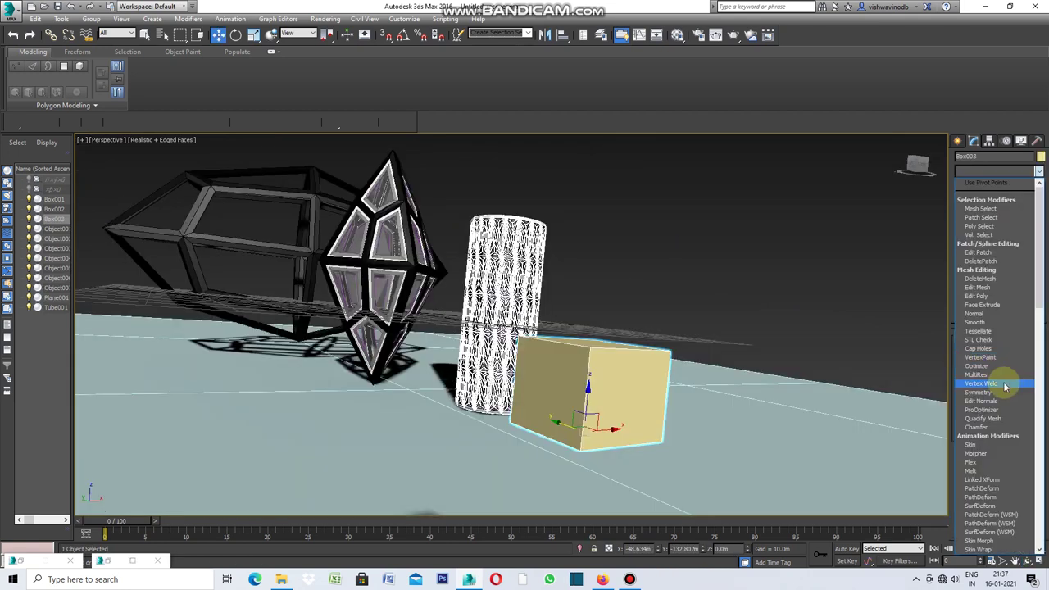
Apply Tessellate to Box003, trying iterations 1–4 before settling on 1 iteration
left_click(980, 332)
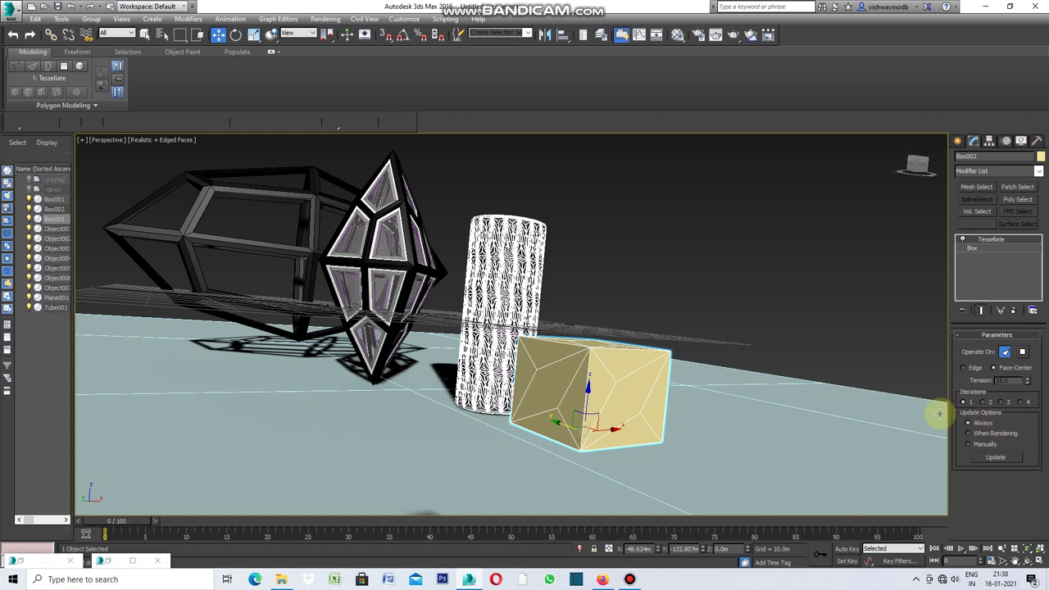
left_click(985, 403)
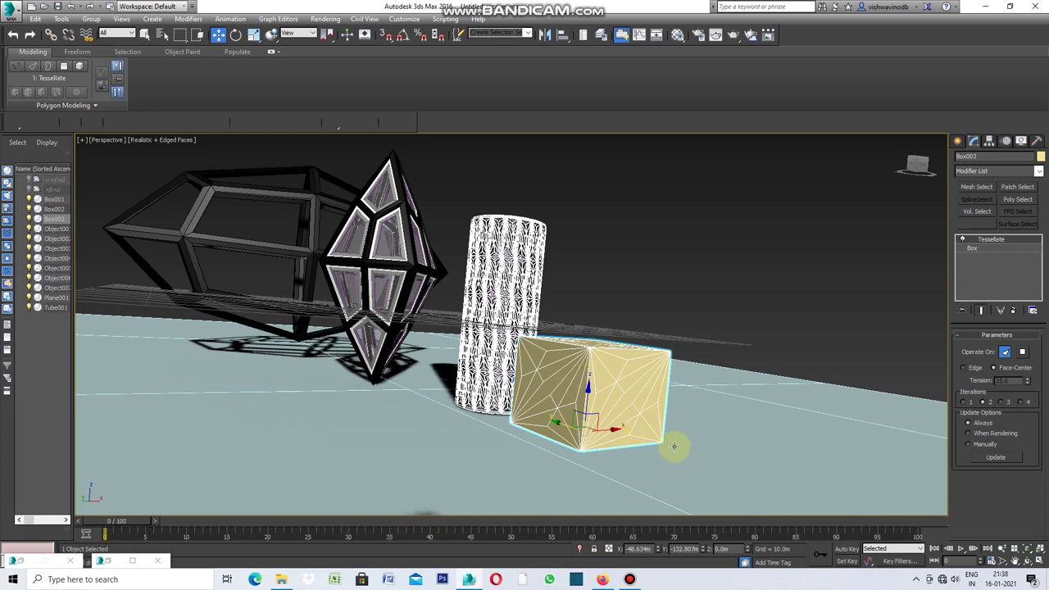
left_click(1000, 403)
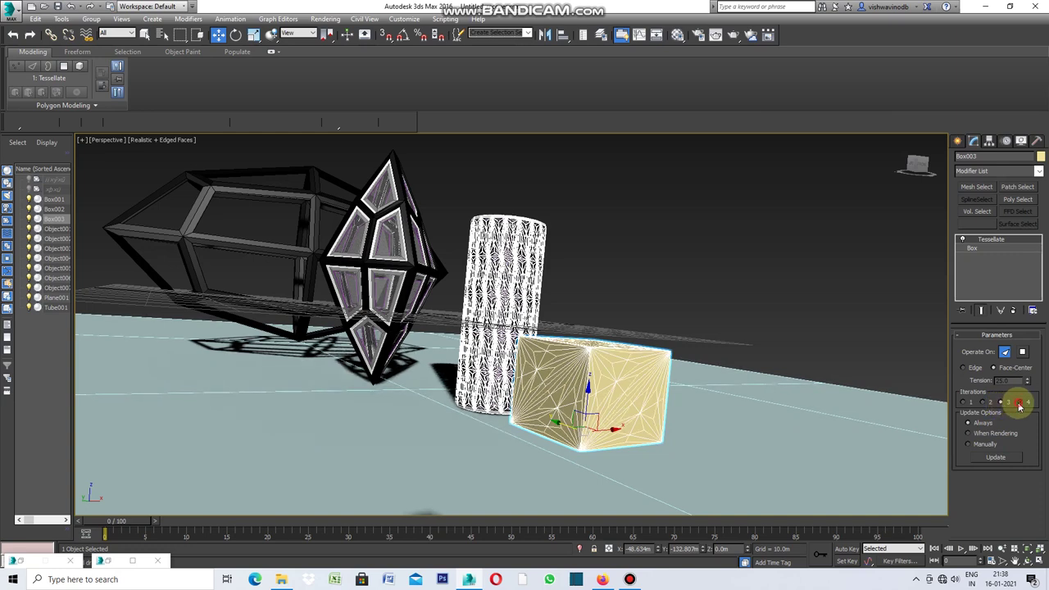
left_click(1019, 403)
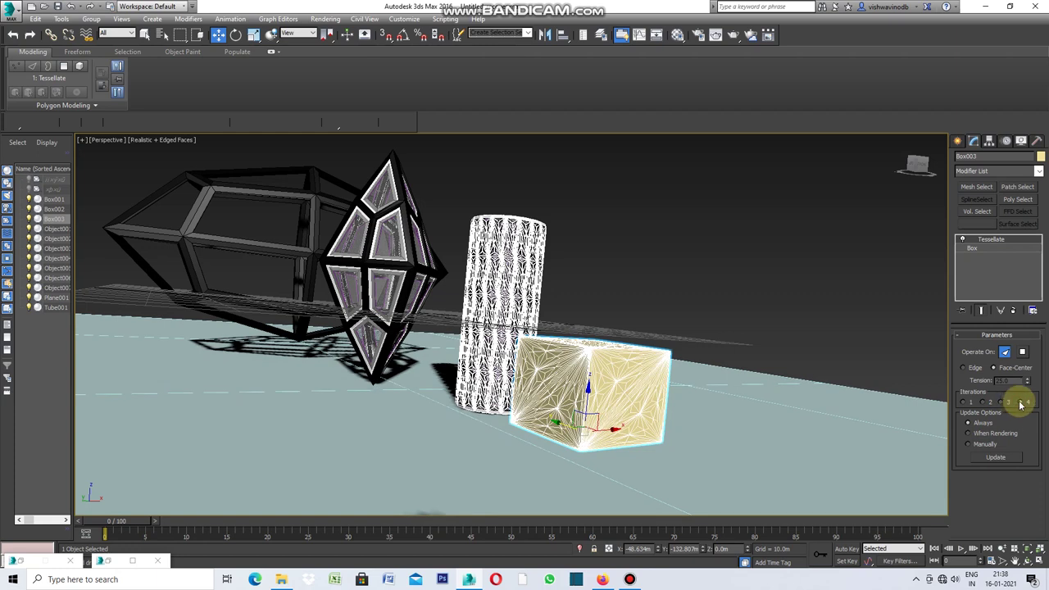
left_click(1004, 404)
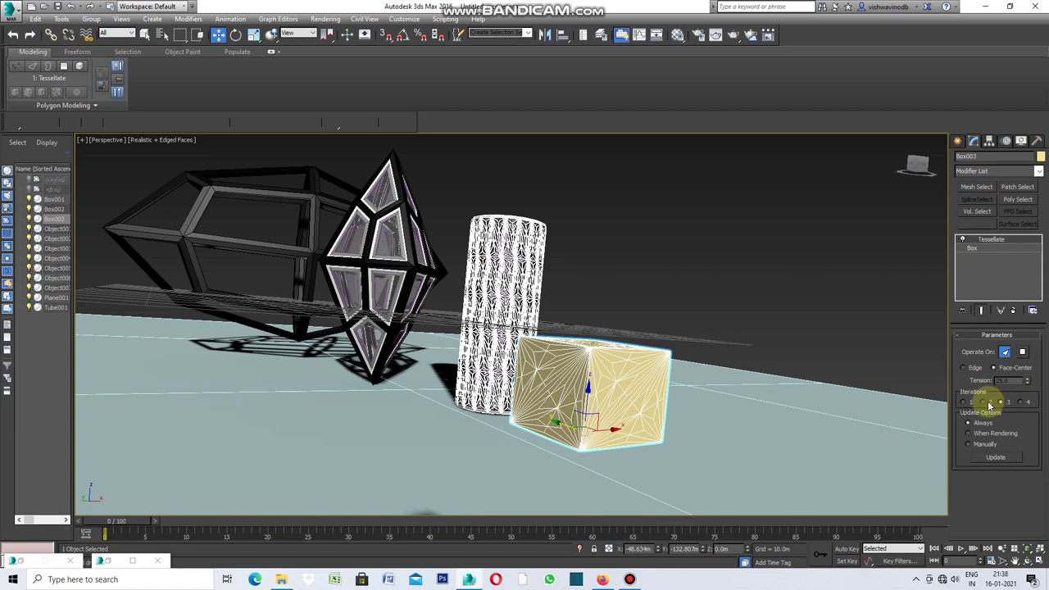
left_click(987, 403)
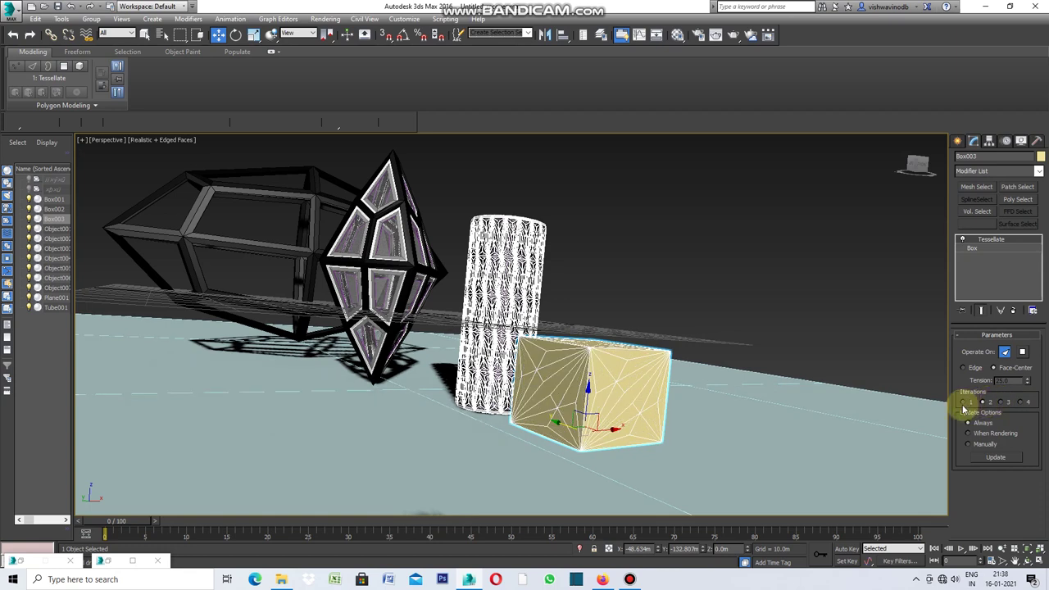
left_click(965, 402)
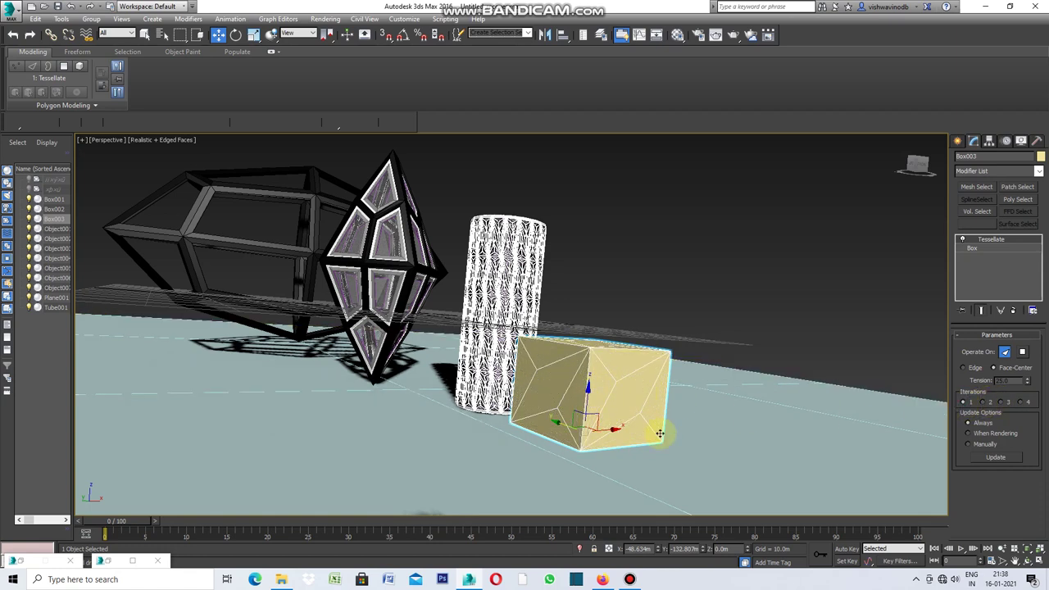
Switch Tessellate to Edge mode and test iterations, settling back on 1 iteration
left_click(965, 369)
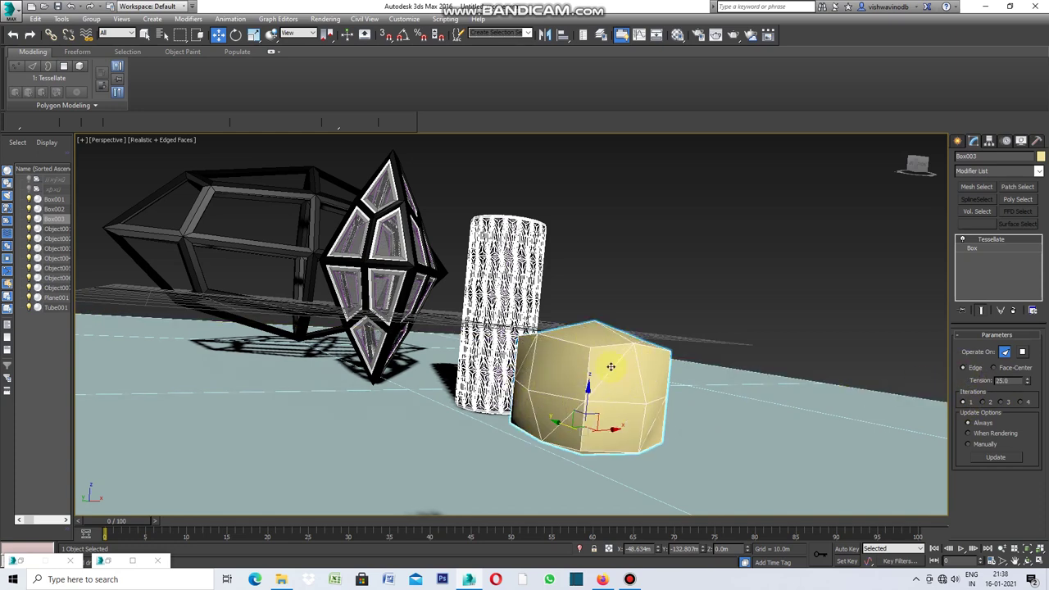
left_click(983, 403)
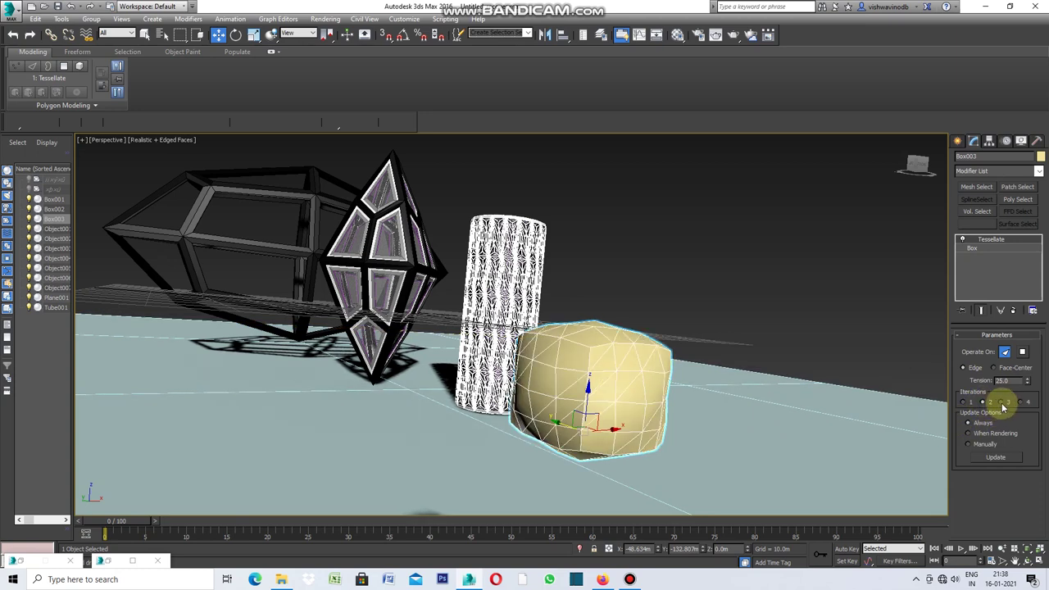
left_click(1001, 403)
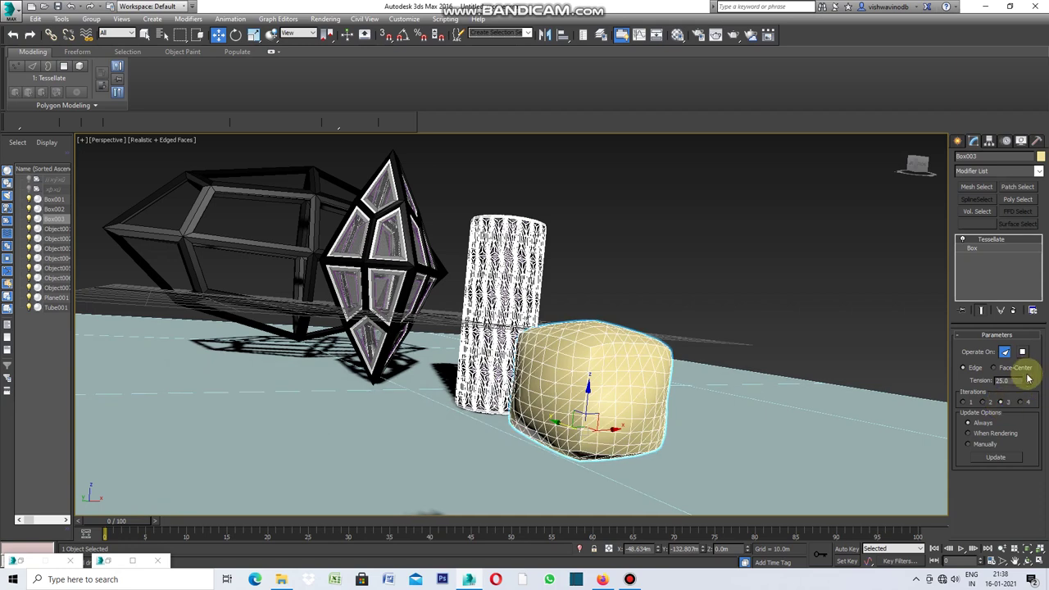
mouse_move(1030, 383)
left_mouse_down()
mouse_move(1014, 293)
mouse_move(1014, 422)
mouse_move(983, 300)
mouse_move(990, 280)
mouse_move(967, 227)
mouse_move(908, 172)
mouse_move(815, 255)
mouse_move(715, 34)
mouse_move(702, 38)
mouse_move(756, 224)
mouse_move(795, 462)
mouse_move(790, 378)
left_mouse_up()
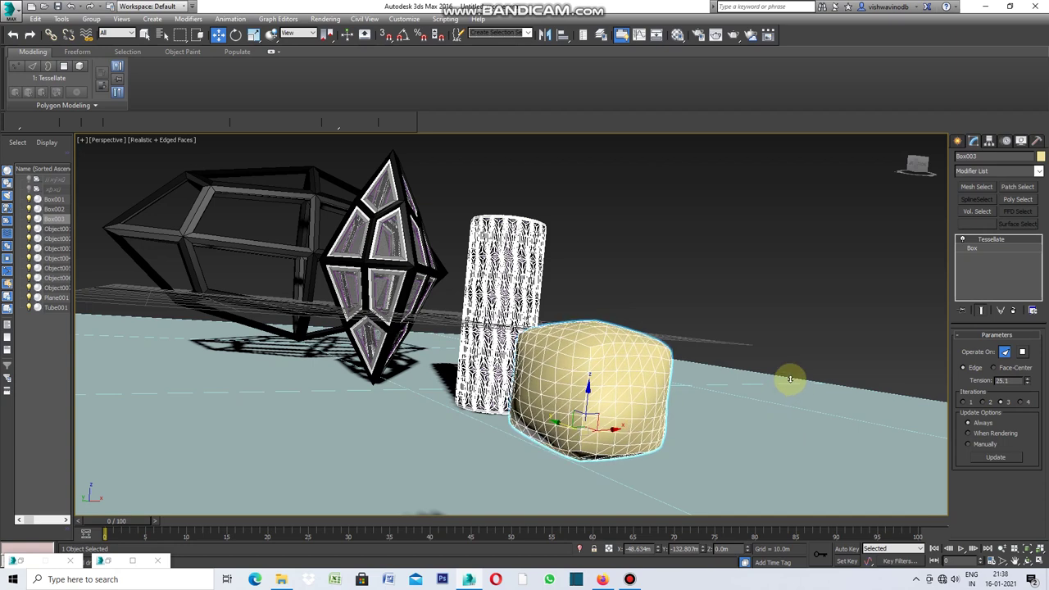
left_click(981, 402)
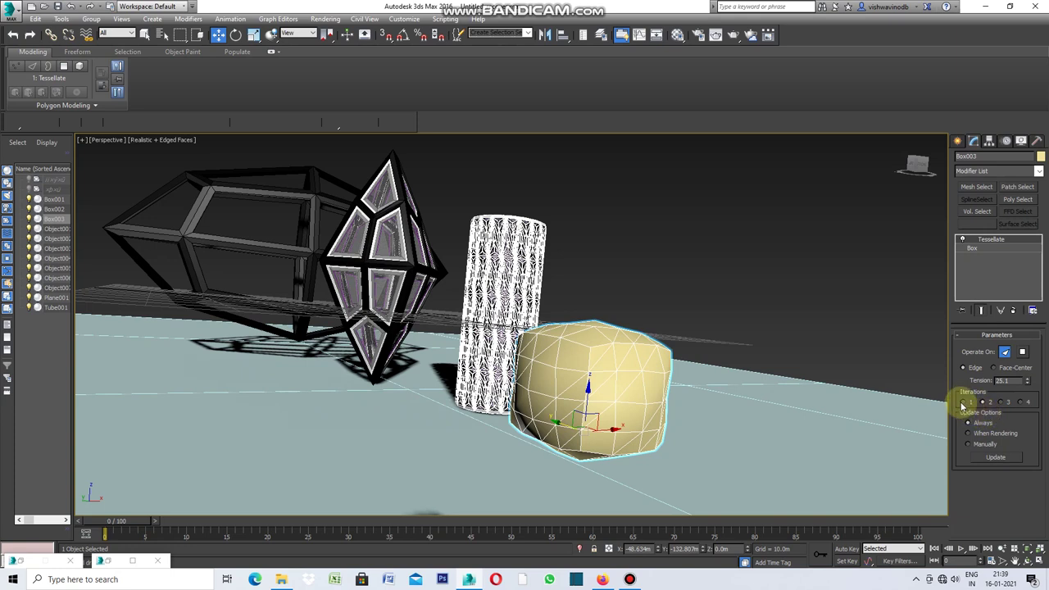
left_click(965, 404)
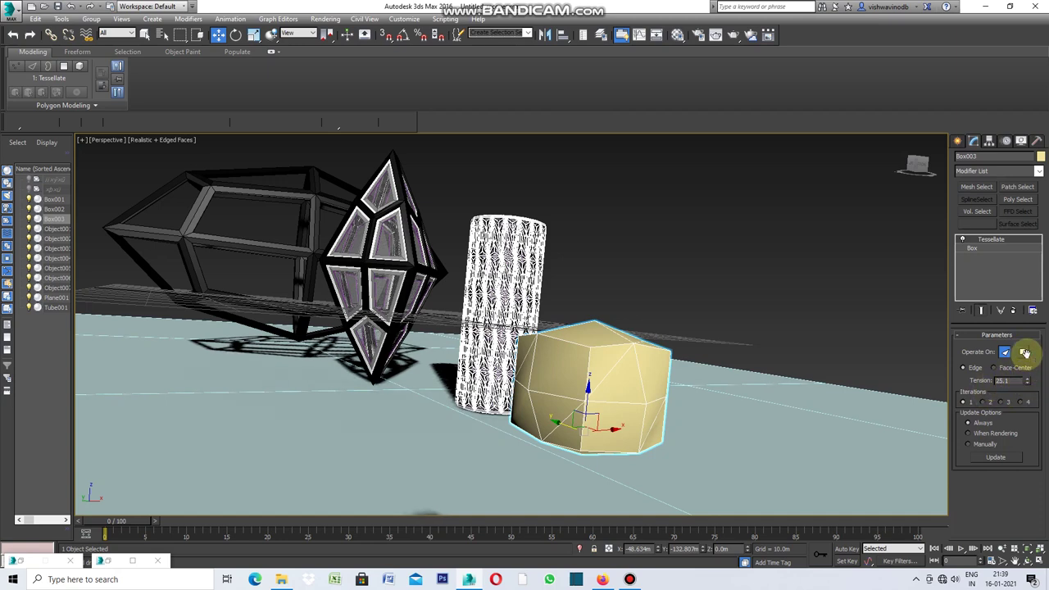
Raise Tessellate Tension to about 65 so the box rounds out, then deselect
left_click_drag(1027, 380, 997, 180)
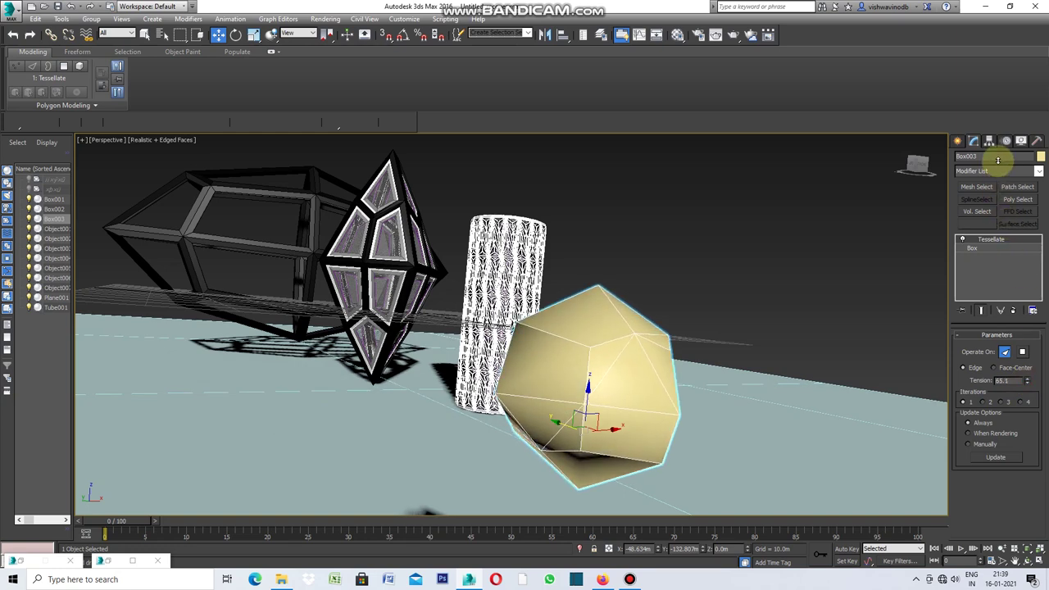
mouse_move(997, 176)
left_mouse_down()
mouse_move(989, 143)
mouse_move(986, 151)
left_mouse_up()
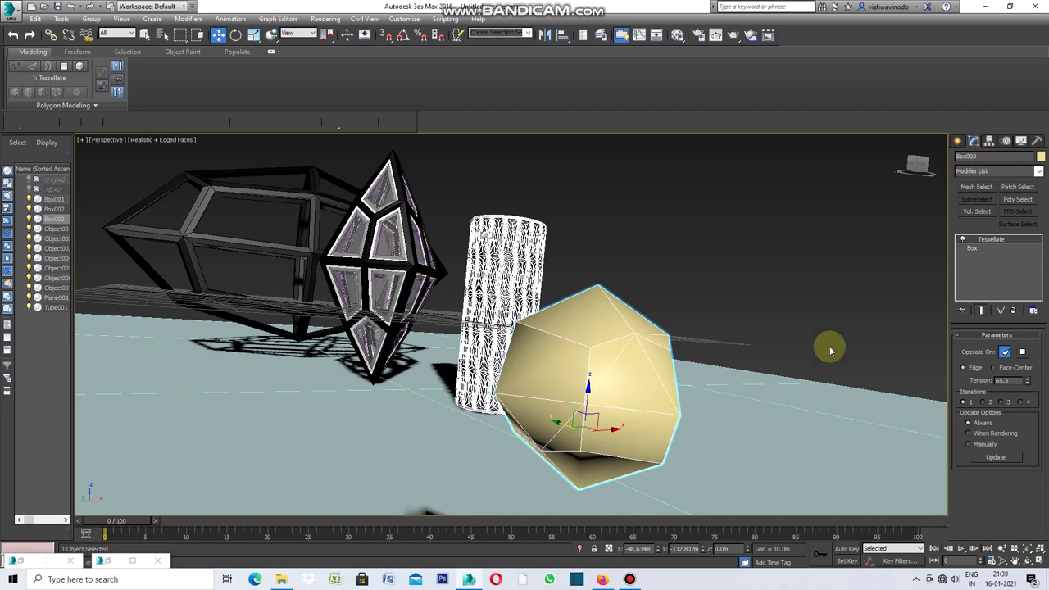
left_click(764, 313)
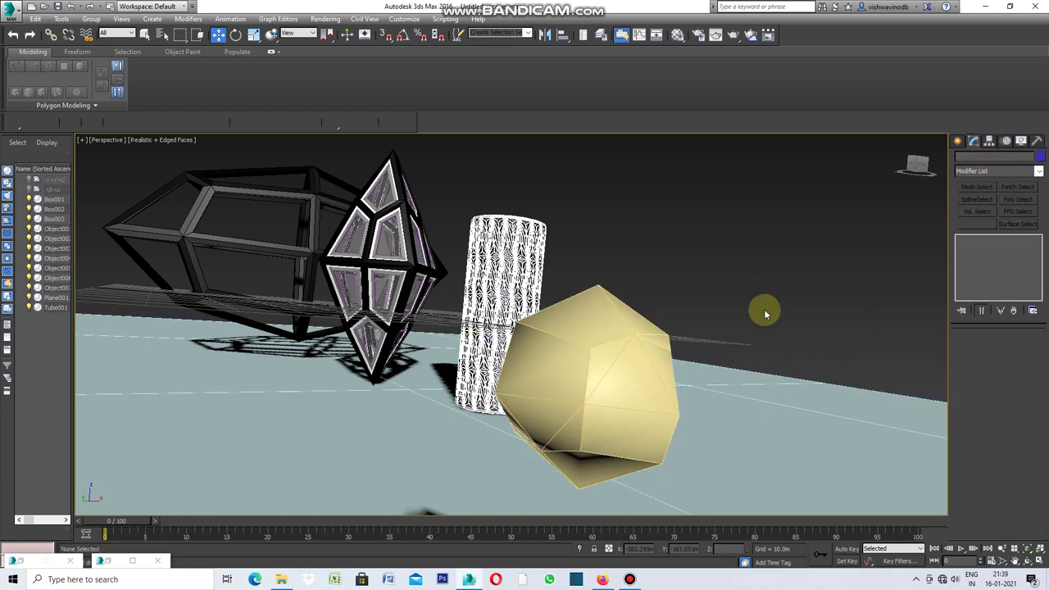
Select Box003 and convert it to an Editable Poly from the right-click menu
right_click(612, 364)
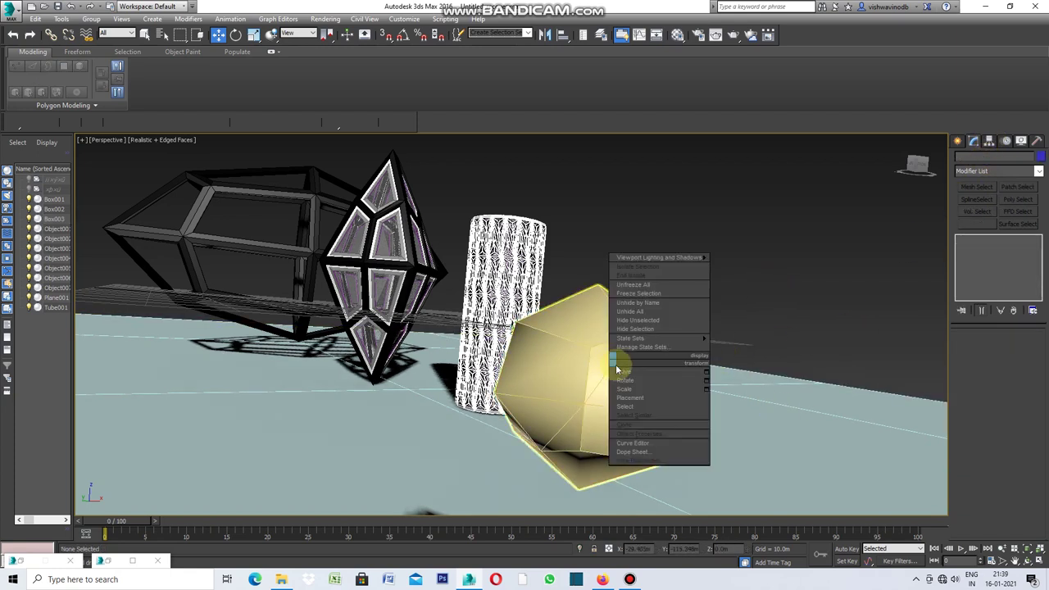
left_click(774, 298)
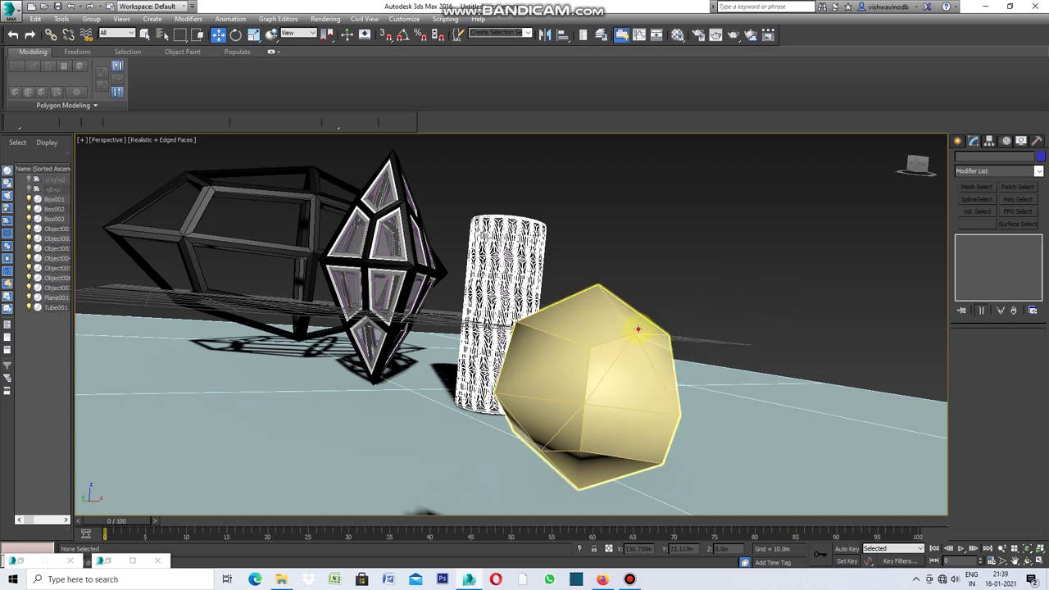
left_click(636, 328)
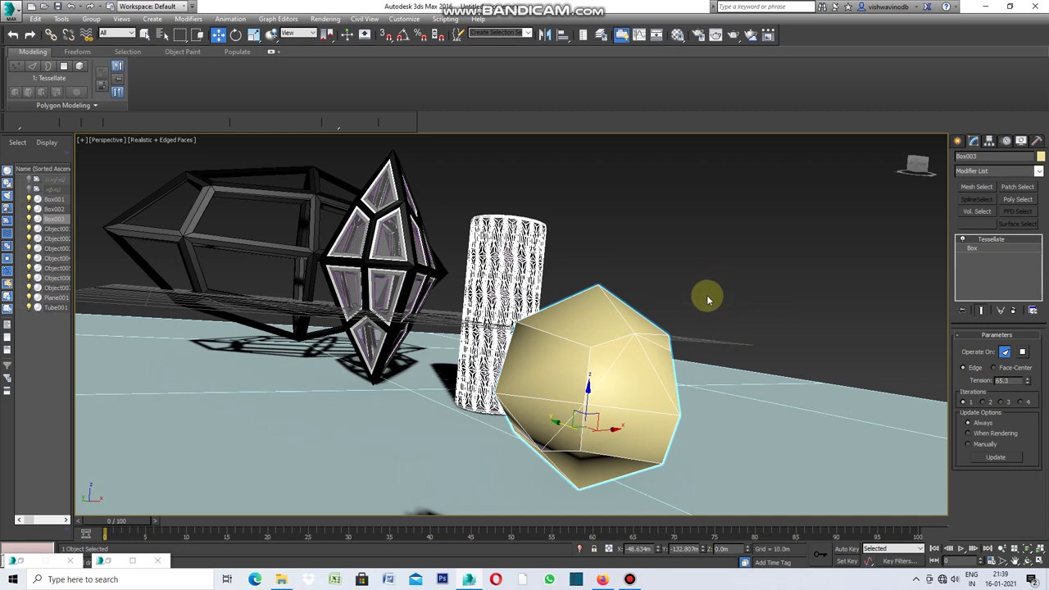
right_click(707, 297)
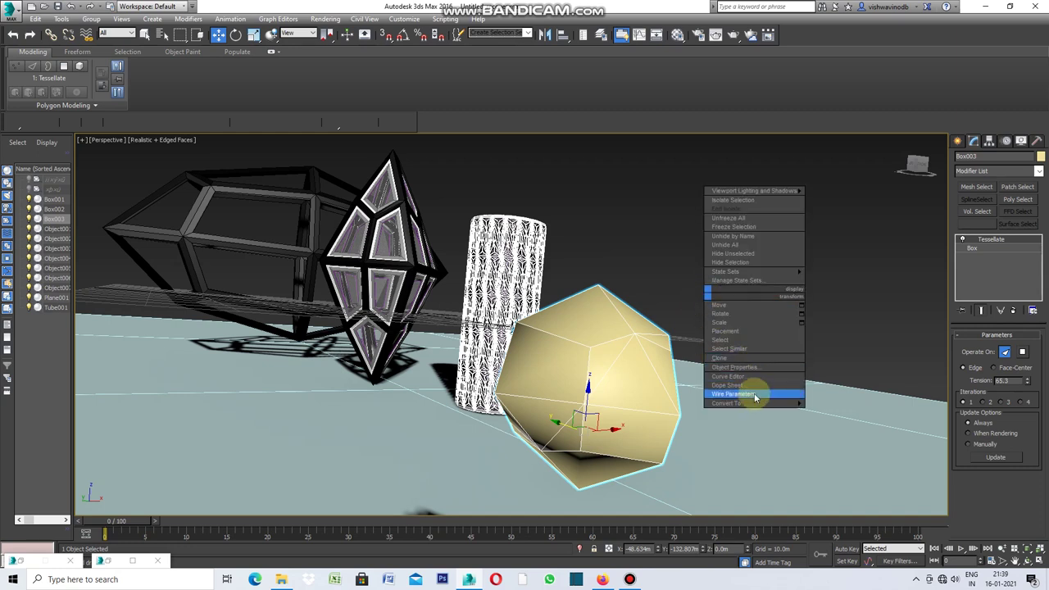
mouse_move(726, 403)
left_click(826, 419)
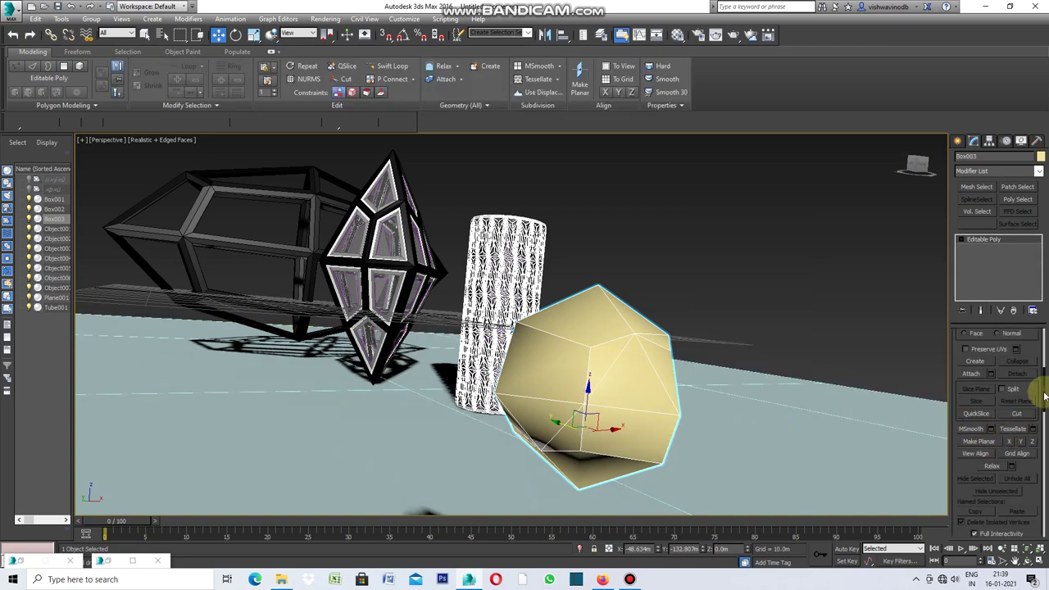
left_click_drag(1046, 385, 1046, 351)
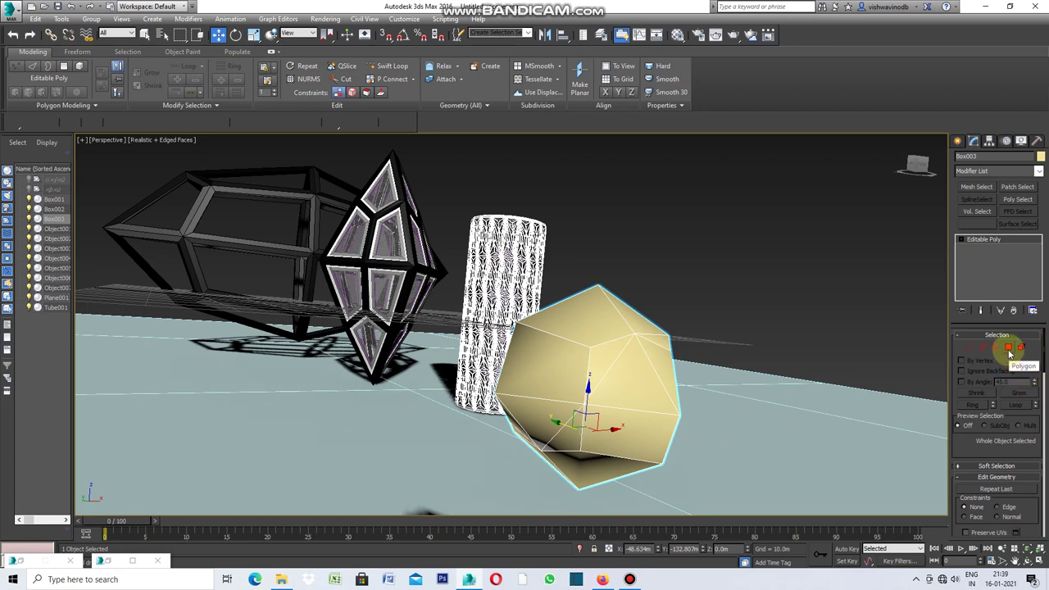
left_click(1008, 349)
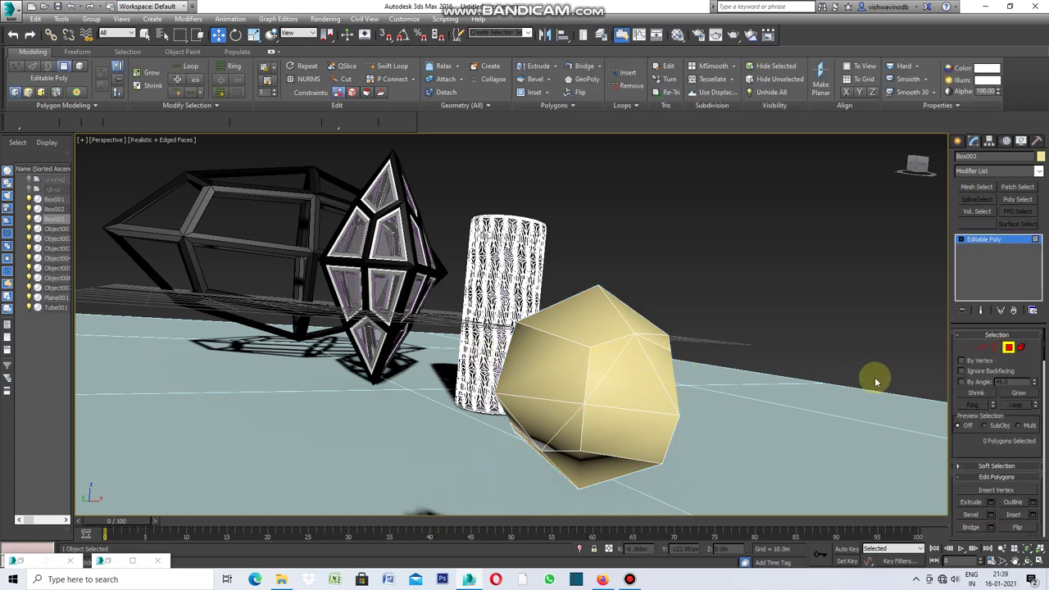
left_click(1009, 347)
key("2")
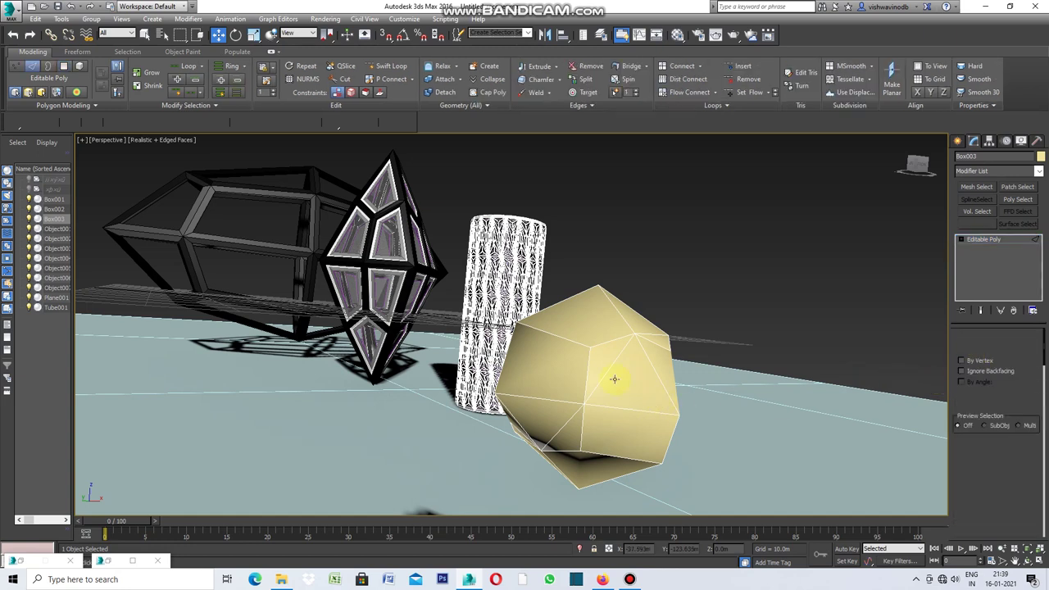
left_click(604, 372)
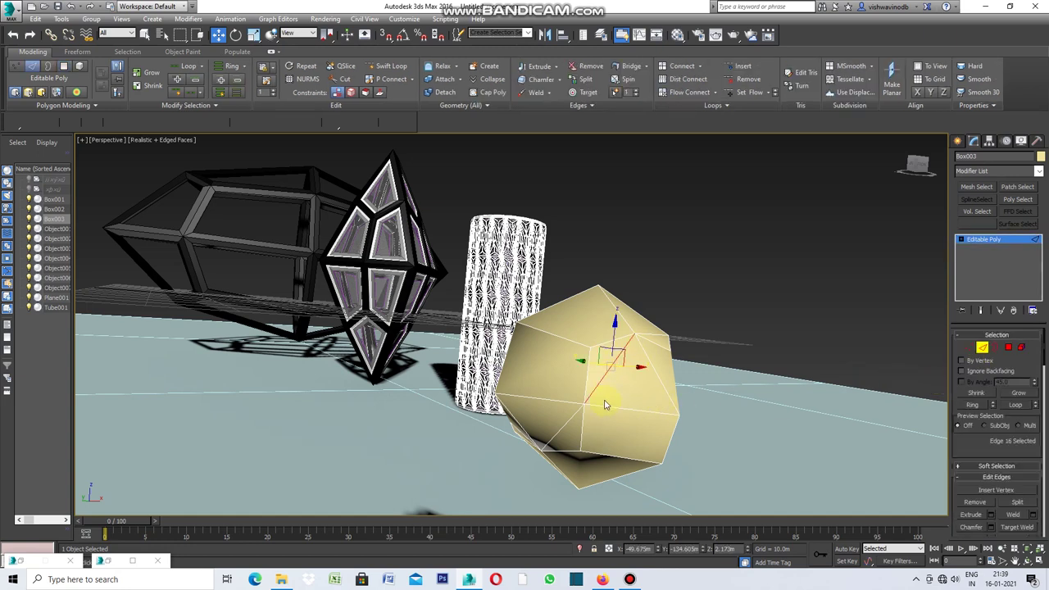
left_click(97, 109)
left_click(54, 169)
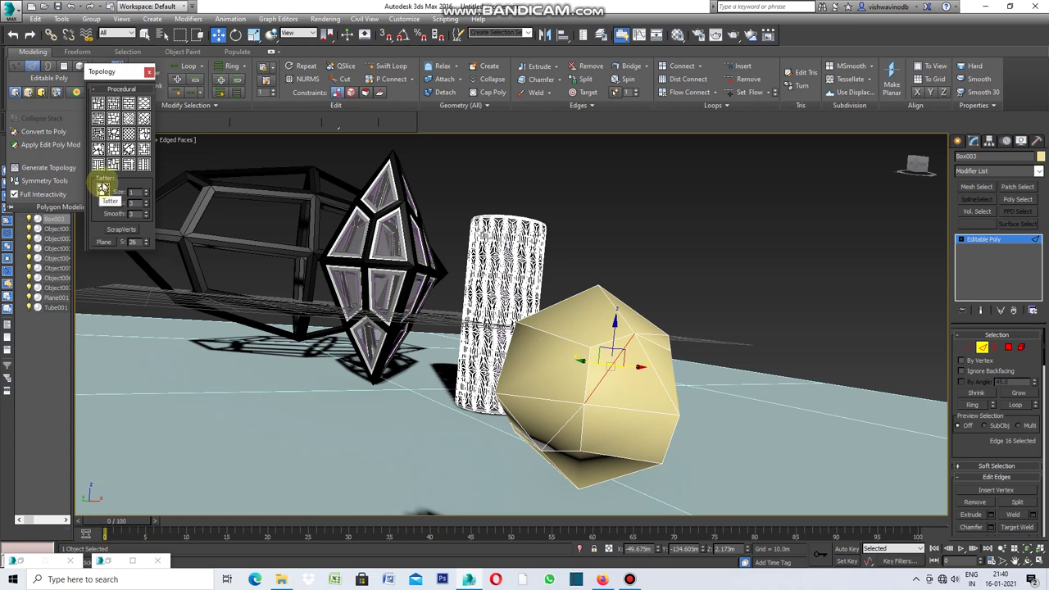
left_click(129, 141)
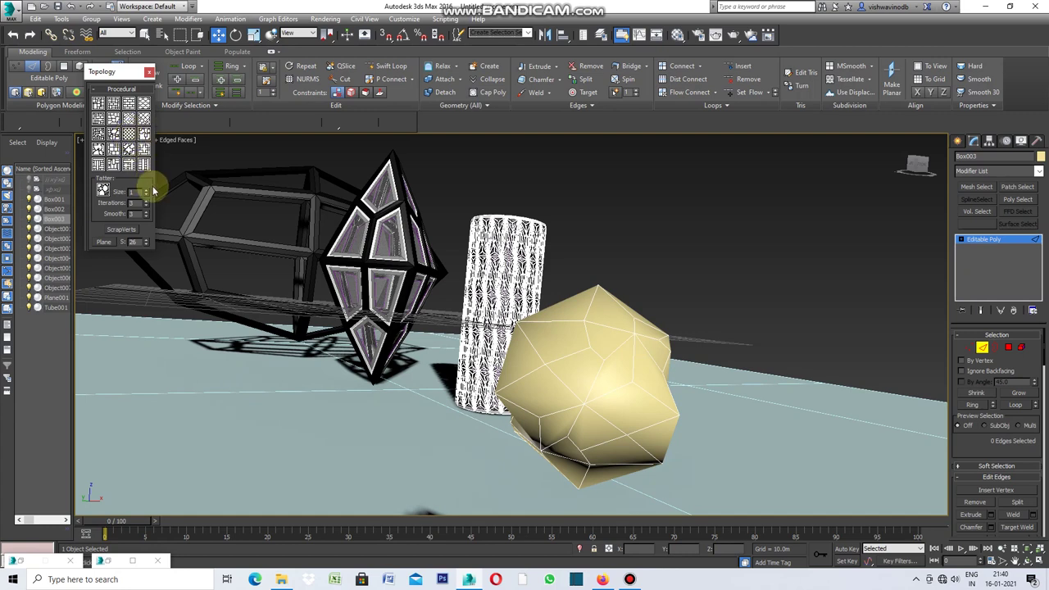
key("ctrl+z")
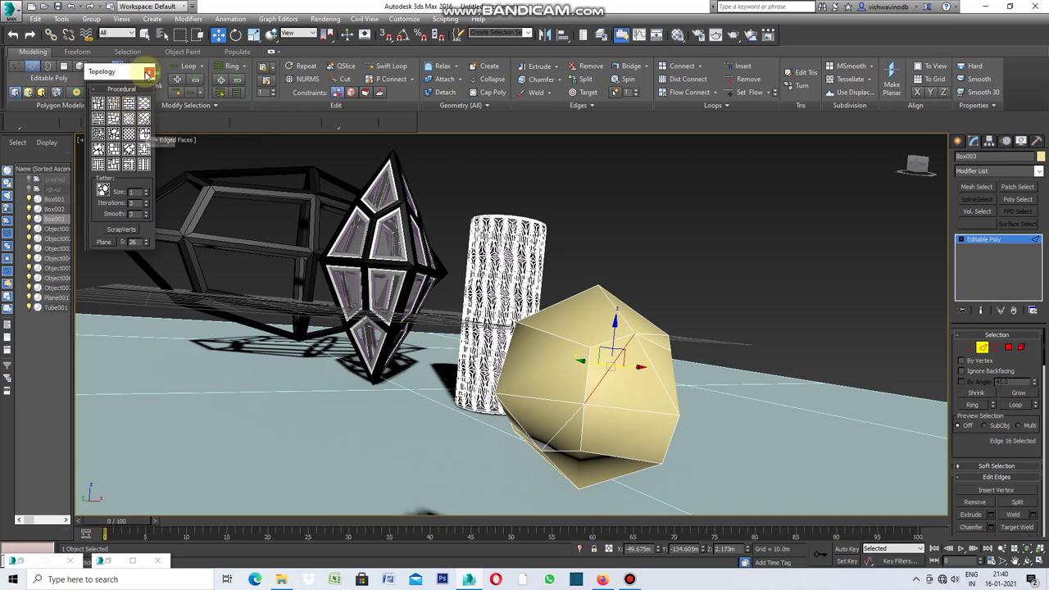
left_click(149, 73)
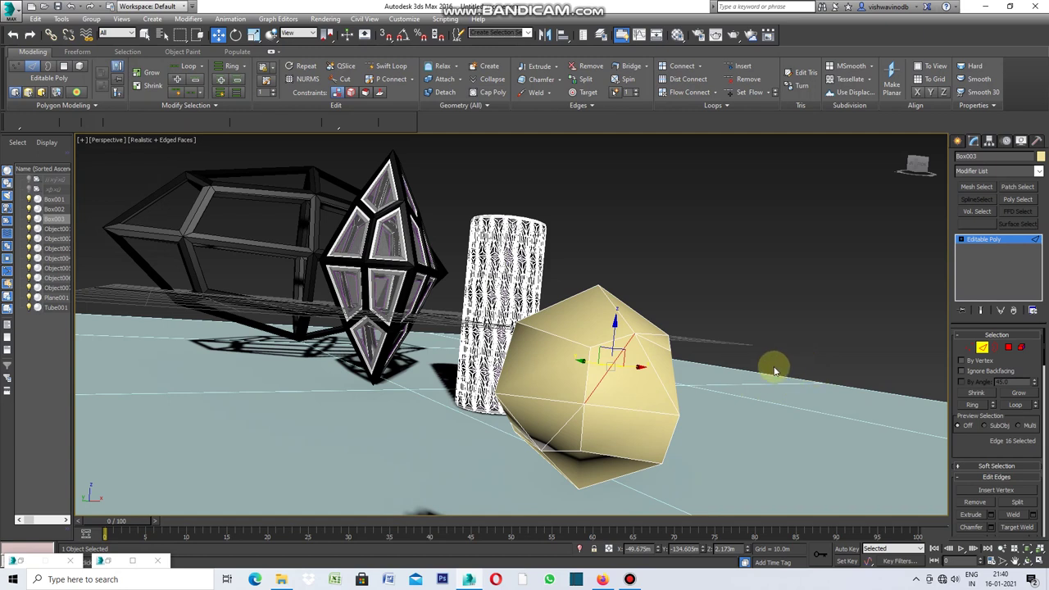
left_click(1007, 347)
left_click(901, 357)
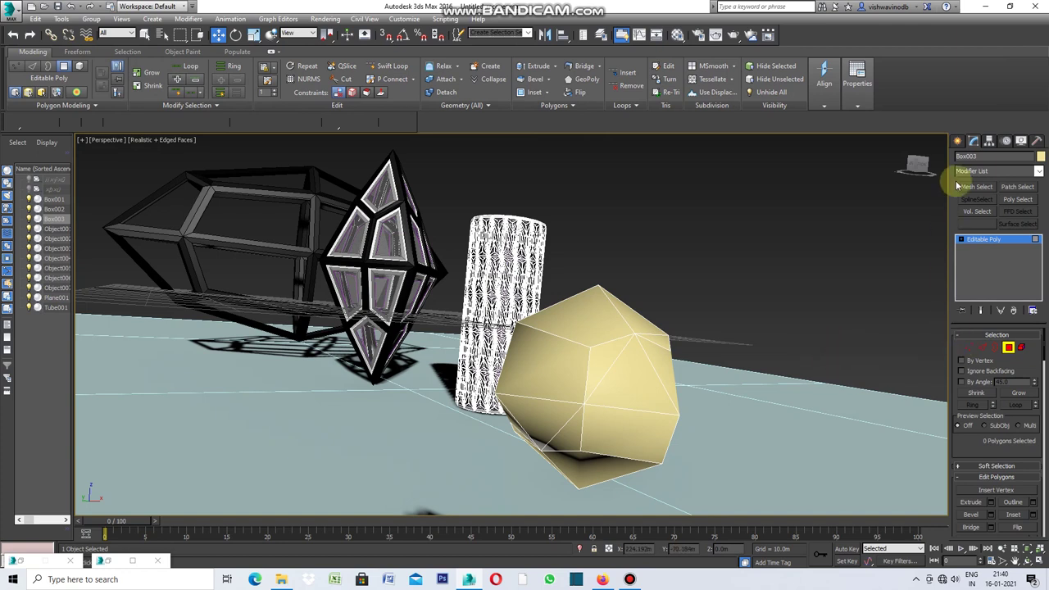
Return to the Modify panel and enter Polygon mode with all 36 faces of Box003 selected
left_click(957, 141)
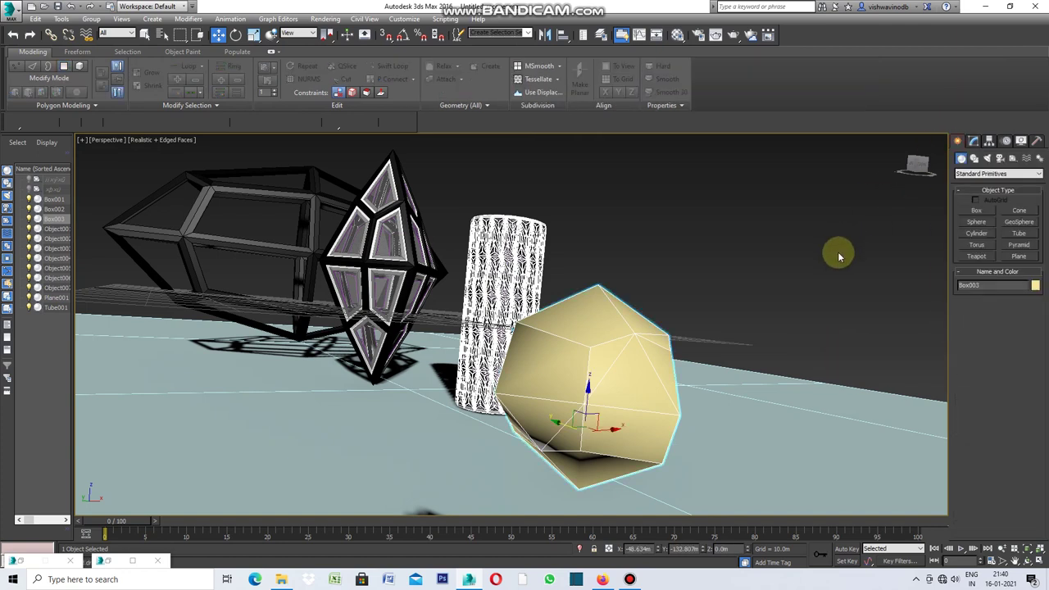
left_click(973, 141)
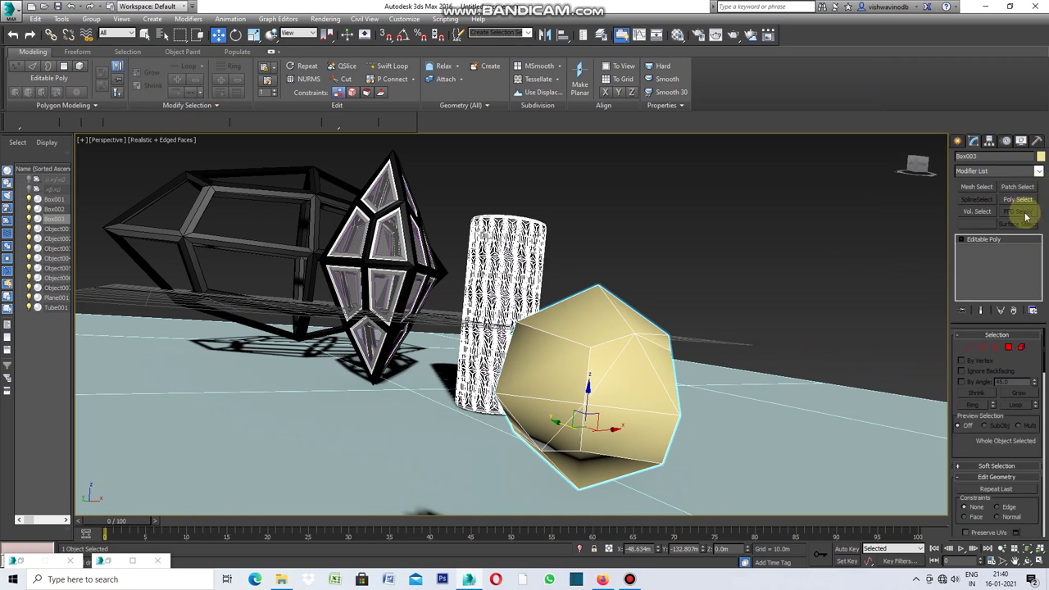
left_click(1008, 347)
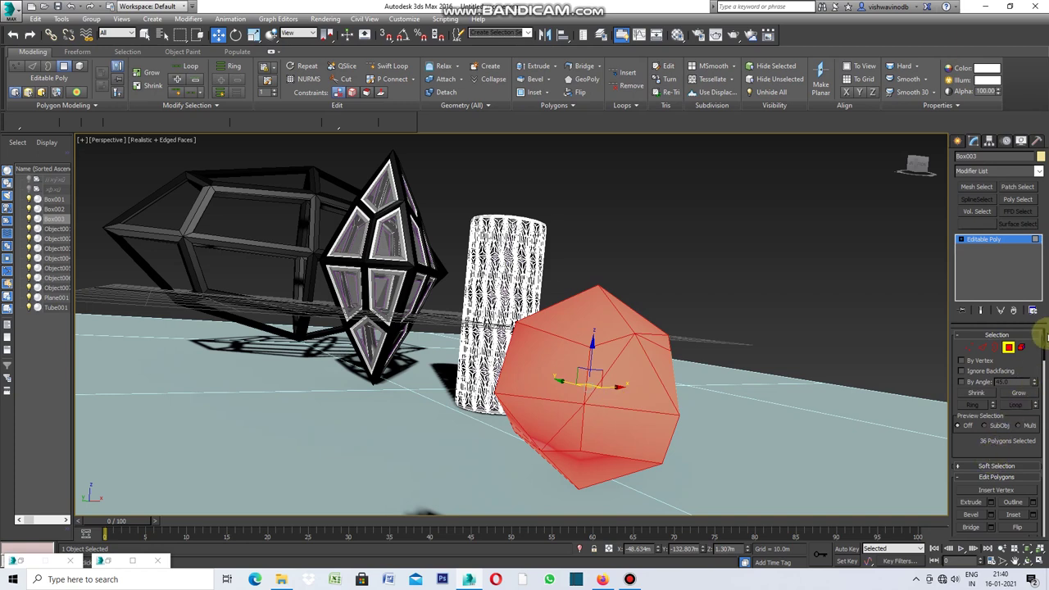
left_click_drag(1043, 346, 1041, 396)
scroll(1034, 376, "up", 3)
Inset all of Box003's faces By Polygon with an Amount of 0.2m
scroll(1034, 368, "up", 2)
left_click(1033, 390)
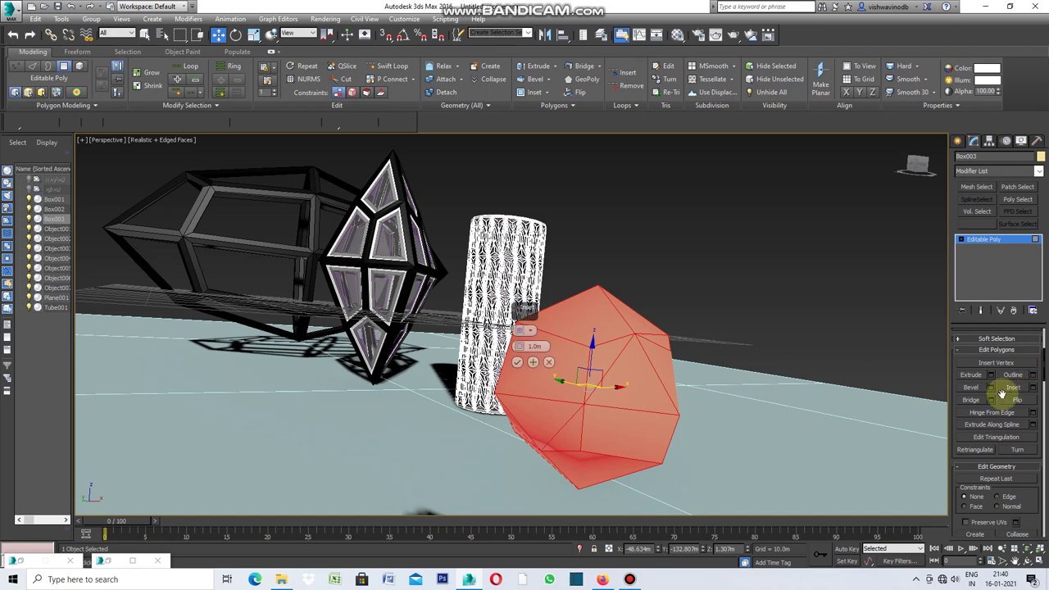
left_click(531, 333)
left_click(568, 351)
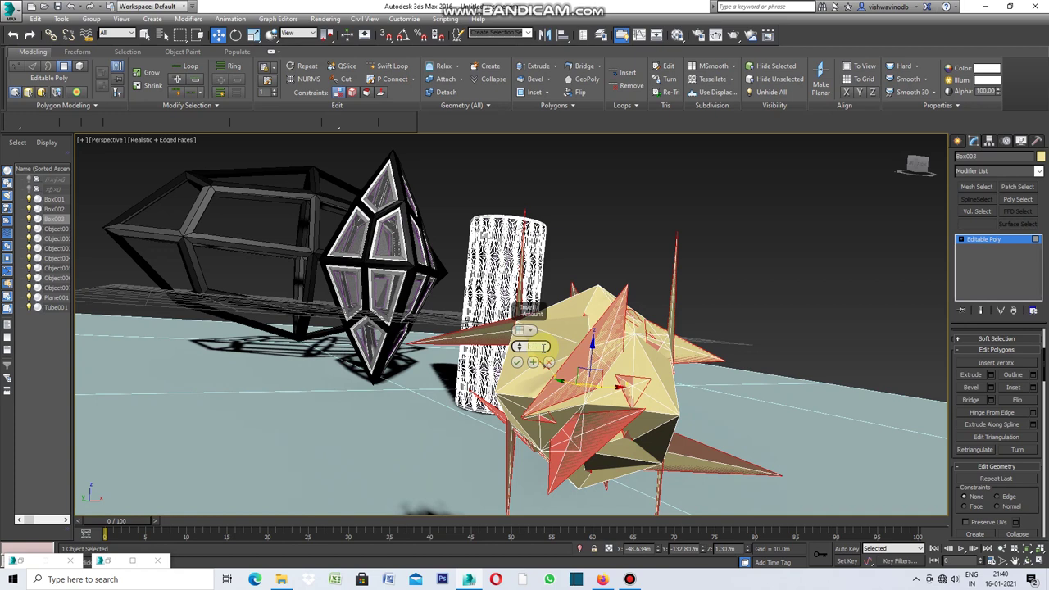
key("Return")
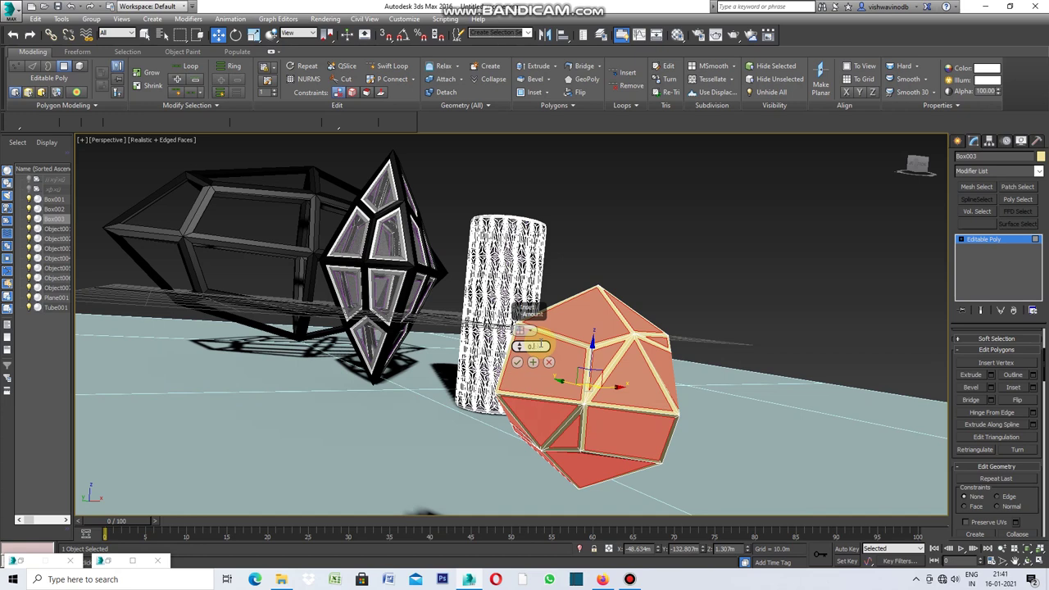
type("0.2")
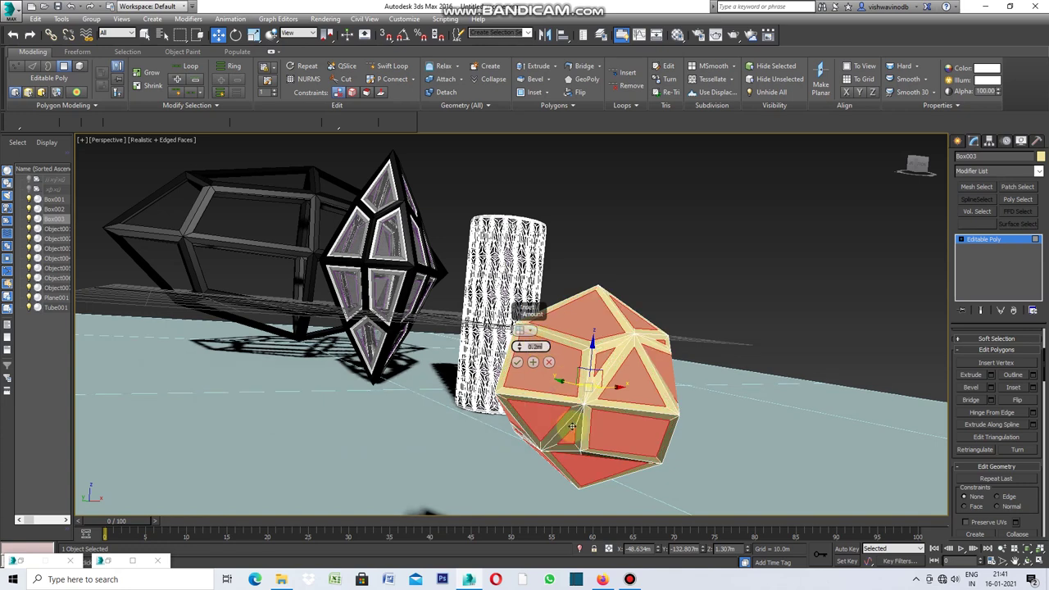
left_click(517, 363)
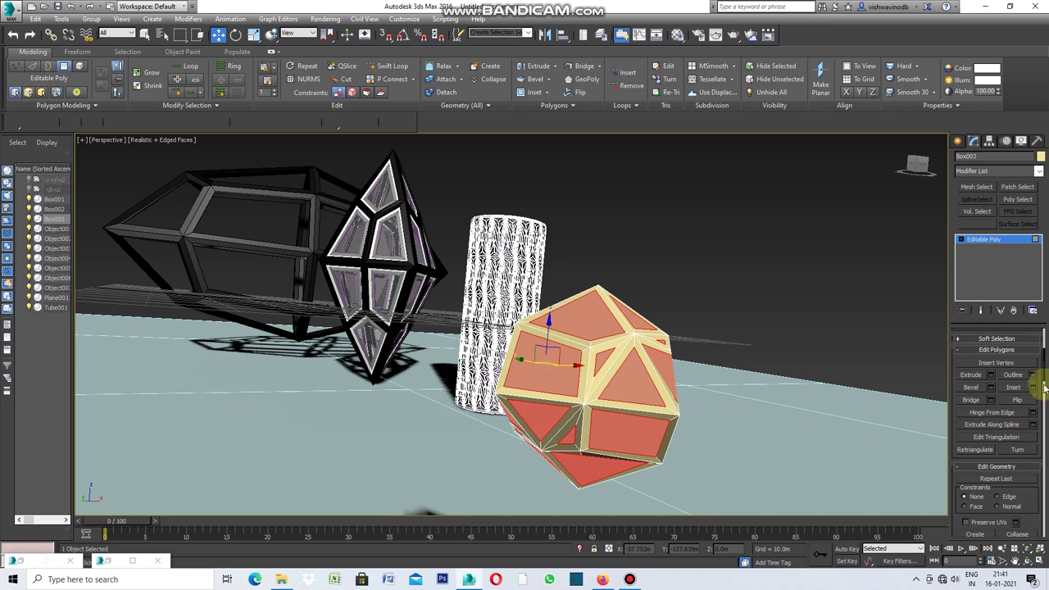
left_click_drag(1045, 371, 1042, 392)
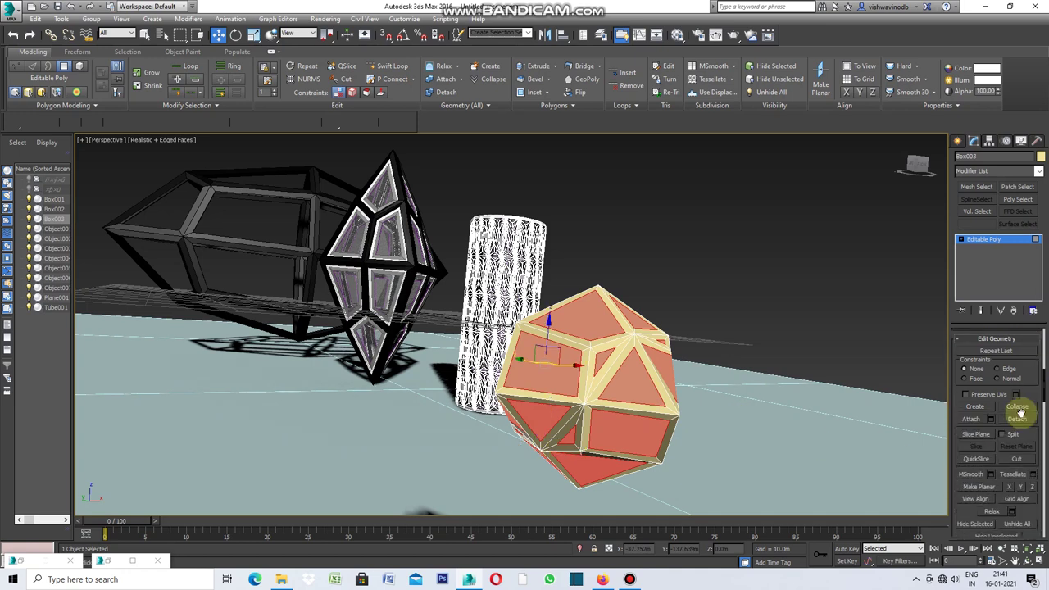
left_click(1016, 419)
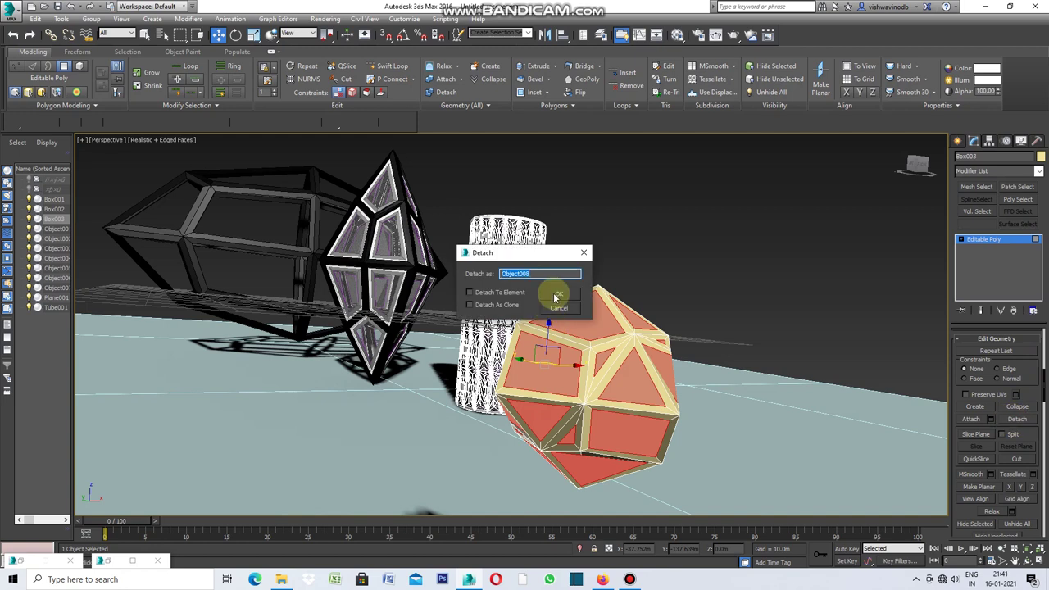
Detach the inset faces as Object008 and set Box003's object colour to black
left_click(554, 295)
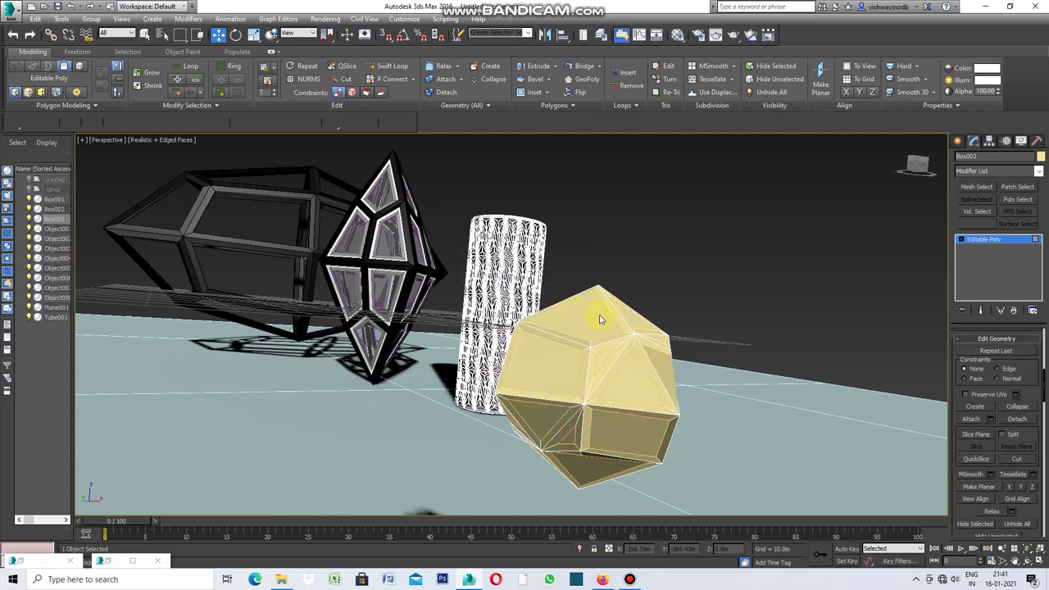
left_click(1039, 155)
left_click(740, 328)
left_click(708, 363)
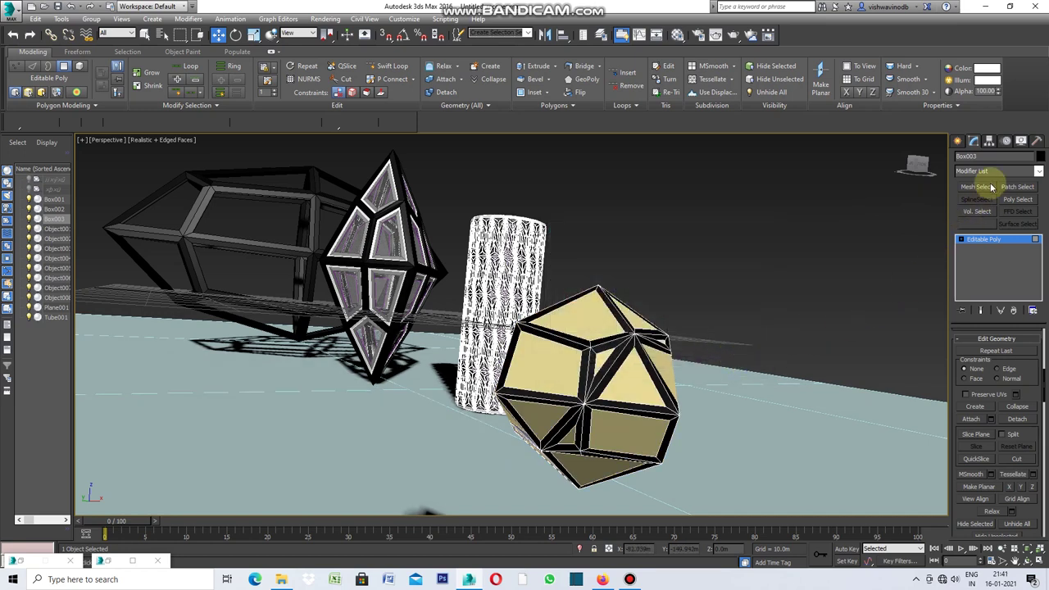
Add a Shell modifier to the black frame with Outer Amount 0.1m, then deselect
left_click(1037, 170)
left_click_drag(1037, 215, 1040, 402)
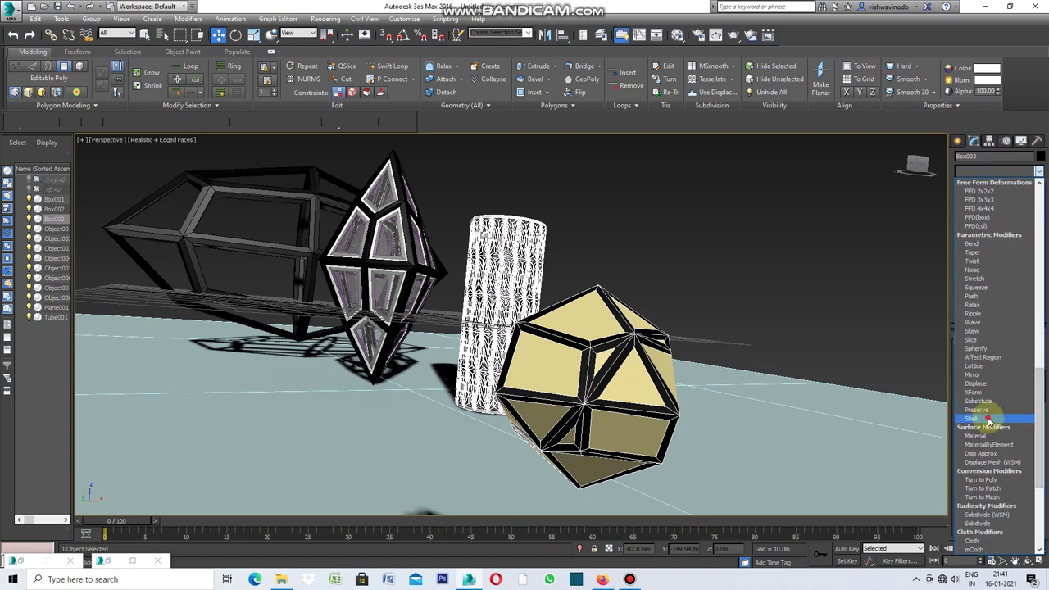
left_click(987, 418)
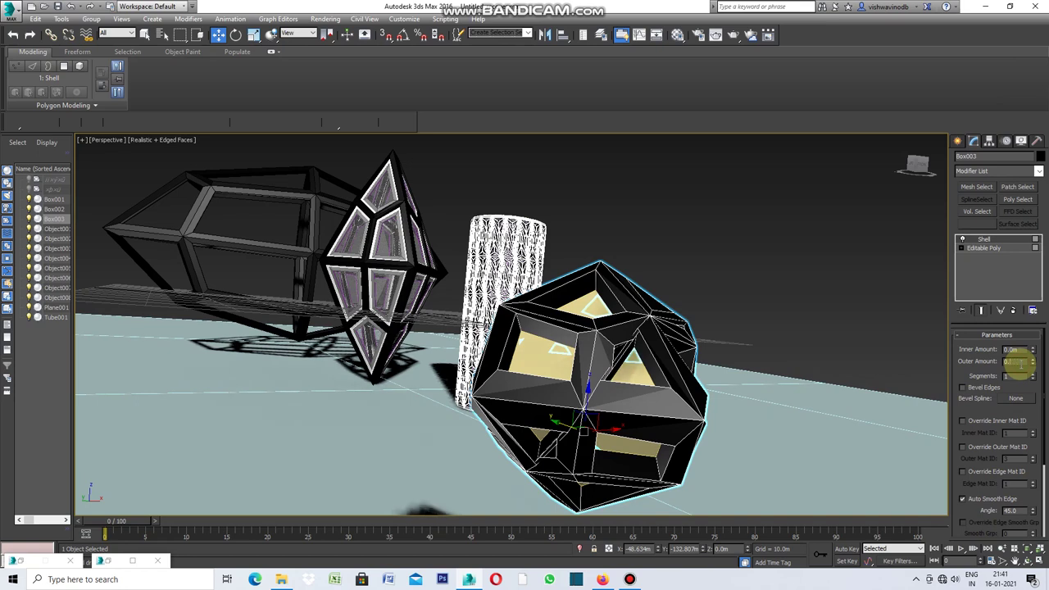
type("0.1m")
key("Return")
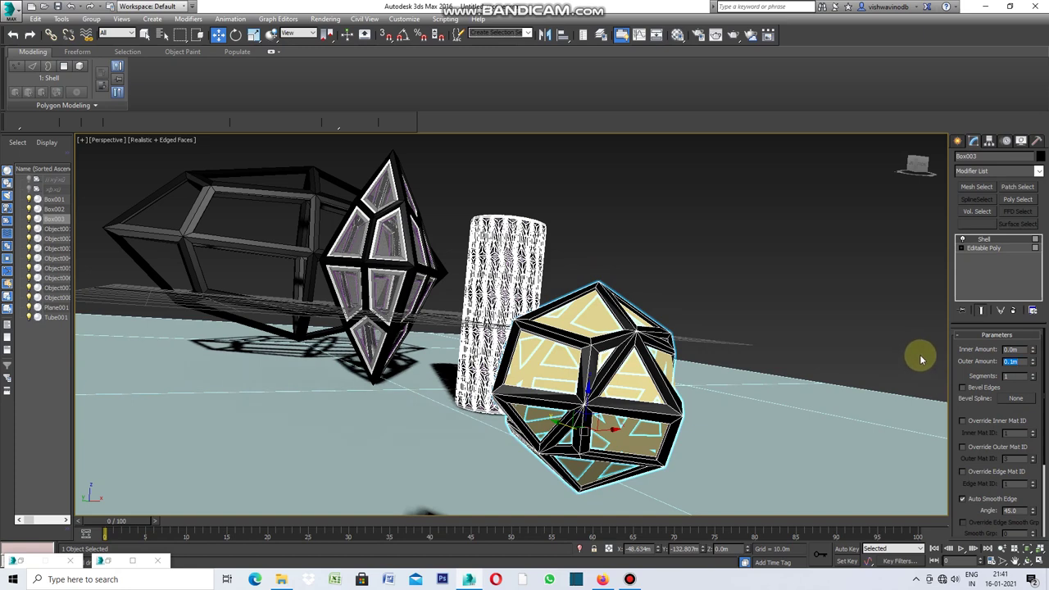
left_click(843, 303)
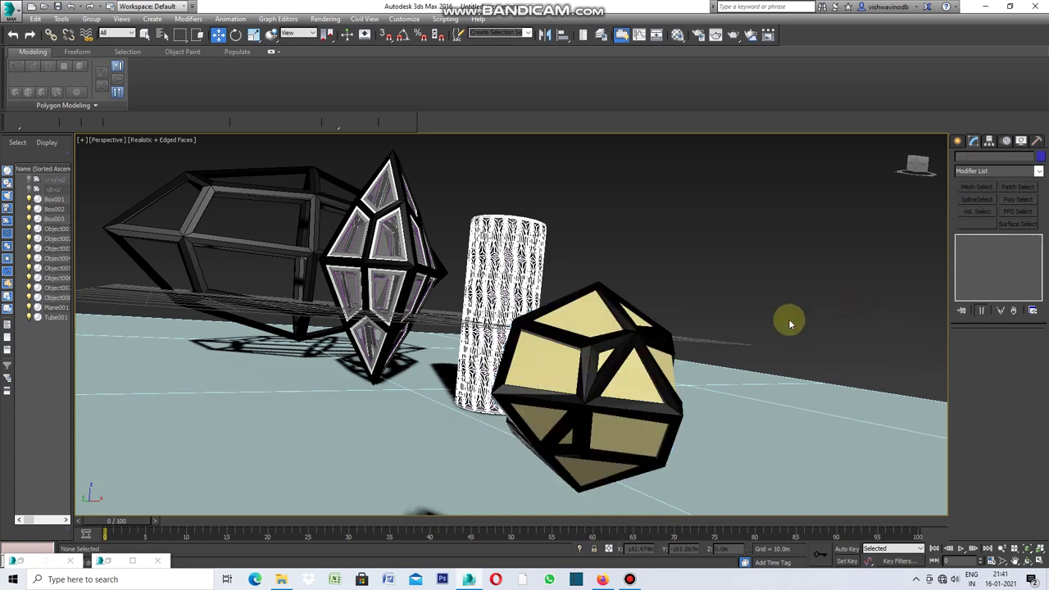
Select the front polyhedron, Object008, and switch to Polygon sub-object level
left_click(593, 317)
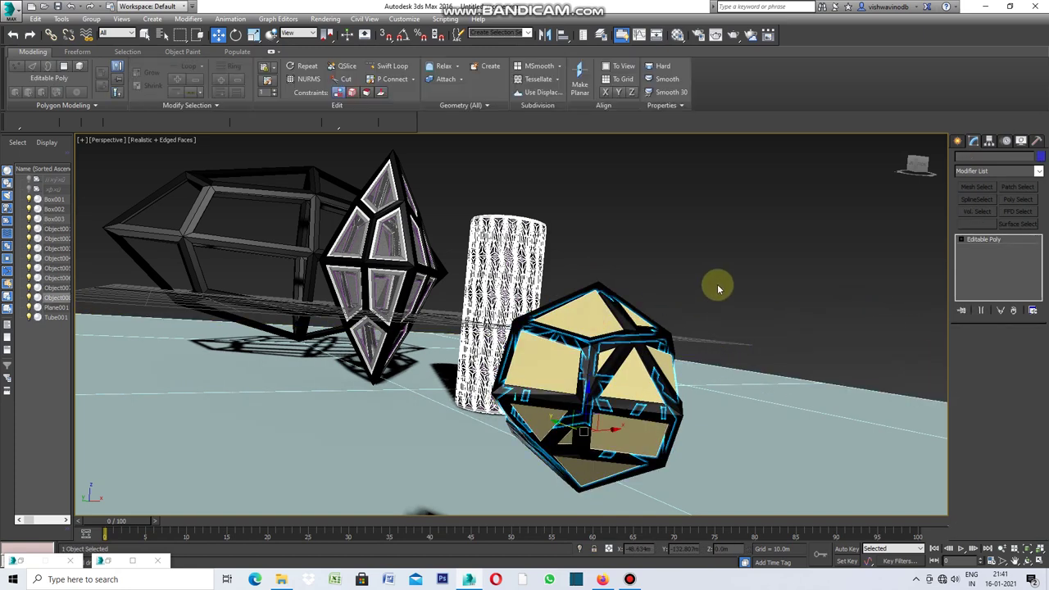
left_click_drag(1045, 416, 1037, 344)
left_click(1008, 348)
left_click_drag(1045, 358, 1045, 389)
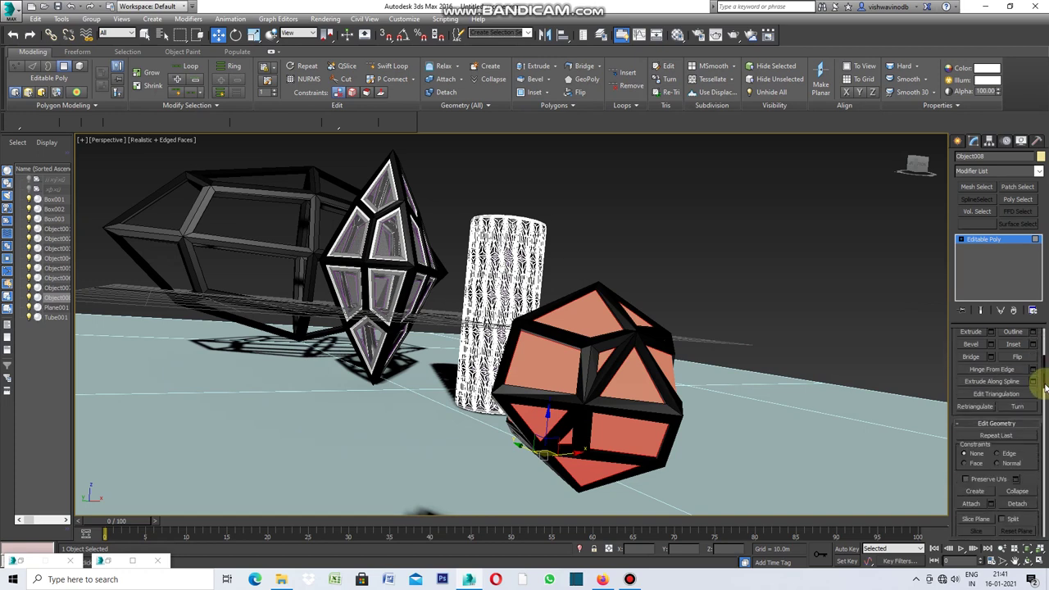
Inset the selected faces by 0.01m and bring up Detach for them
left_click(1032, 345)
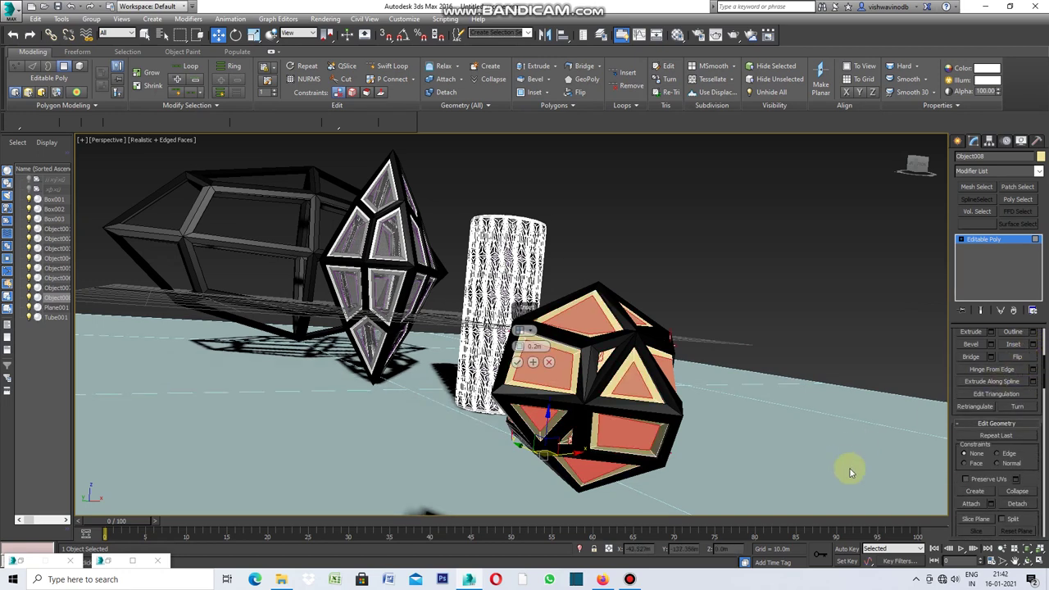
left_click(563, 374)
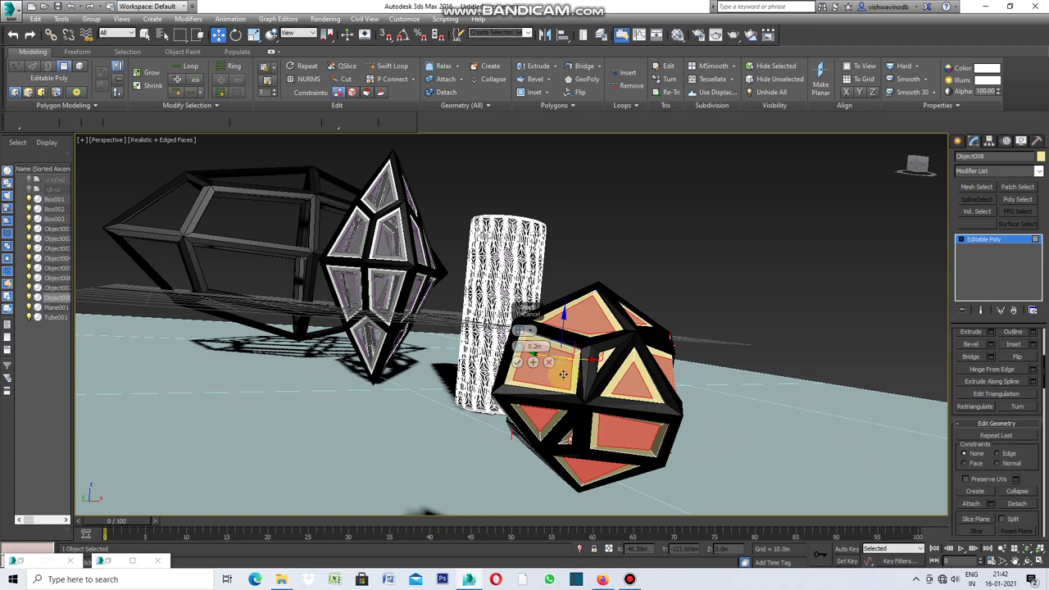
left_click(544, 345)
type("1")
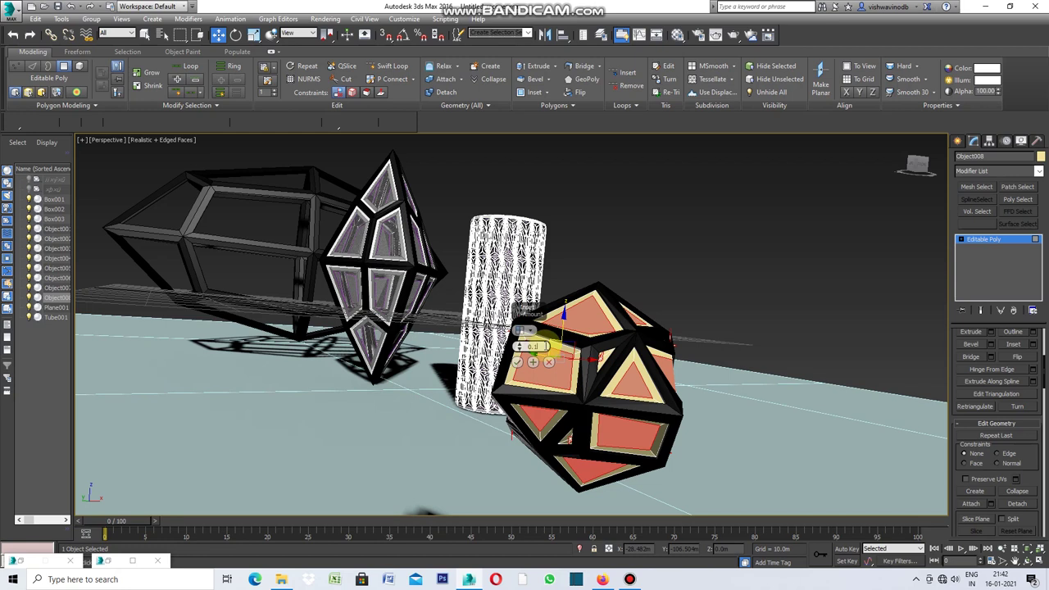
type("0.01m")
left_click(517, 361)
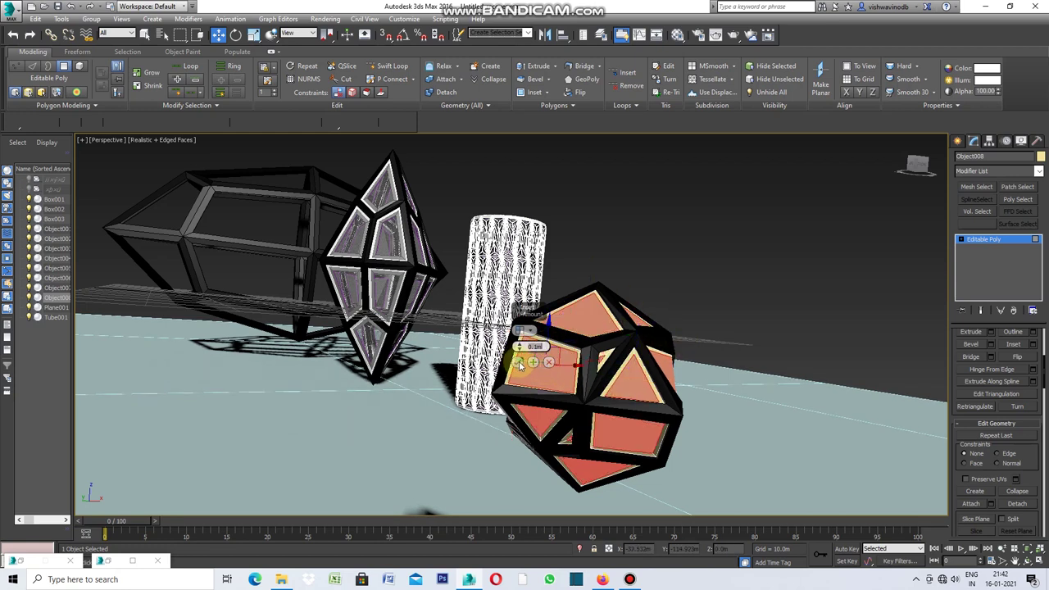
left_click(518, 362)
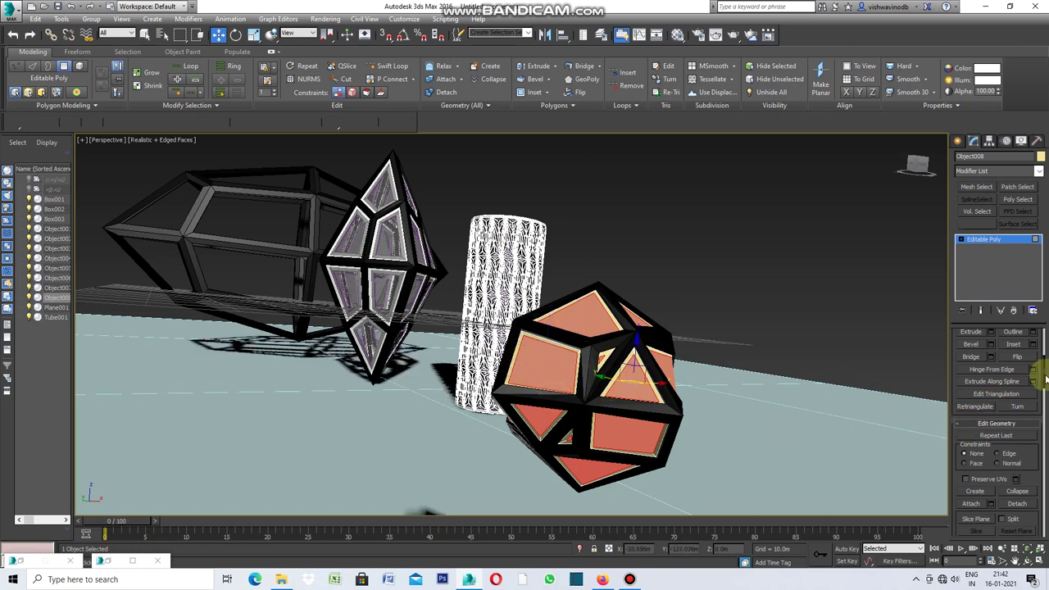
left_click(1017, 503)
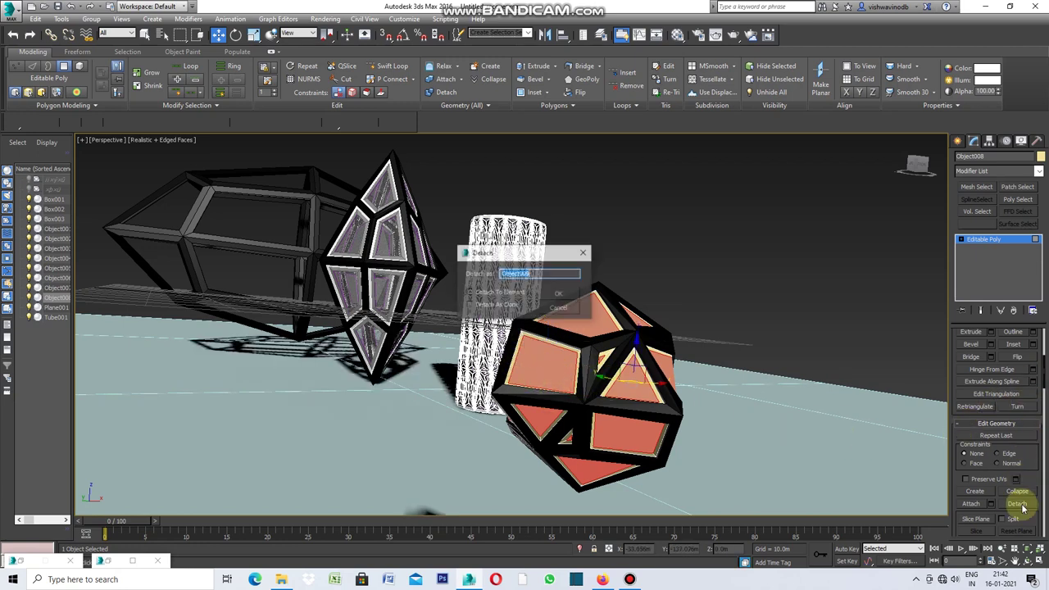
Detach the inset faces as a new object, keeping the frame's yellow colour
left_click(557, 294)
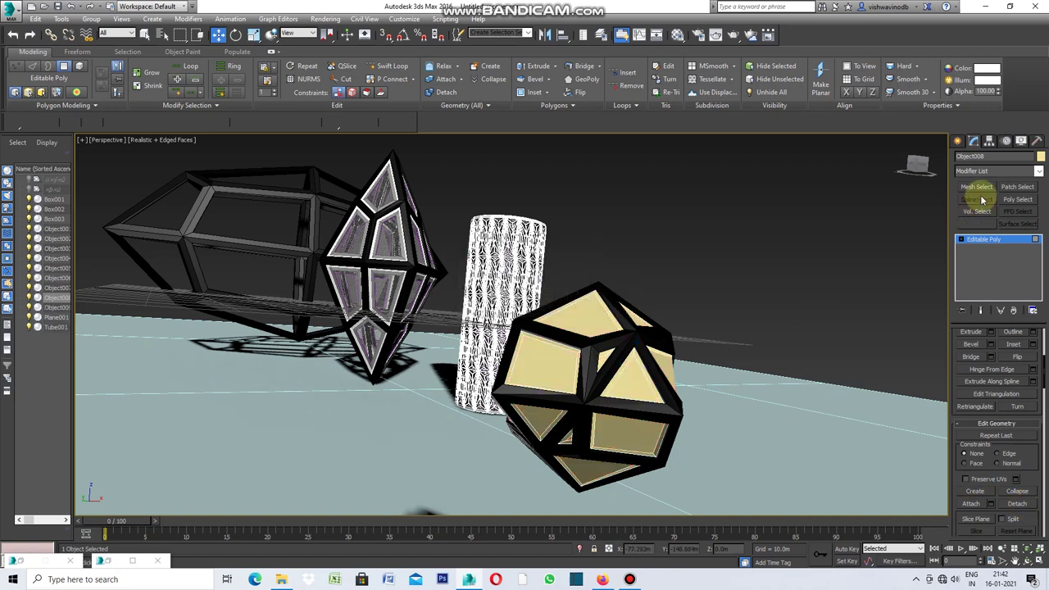
left_click(1039, 156)
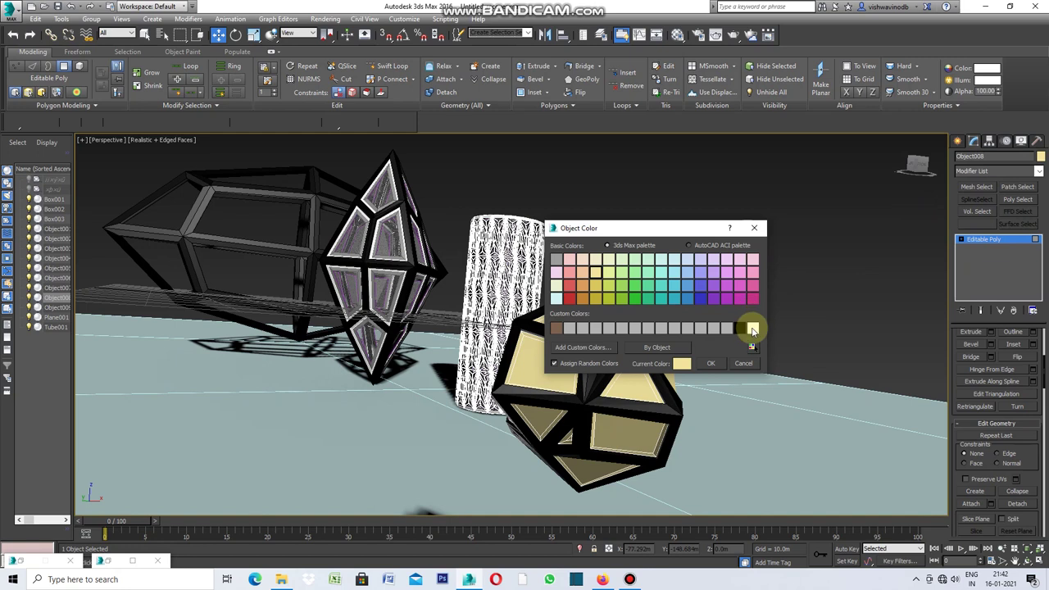
left_click(709, 363)
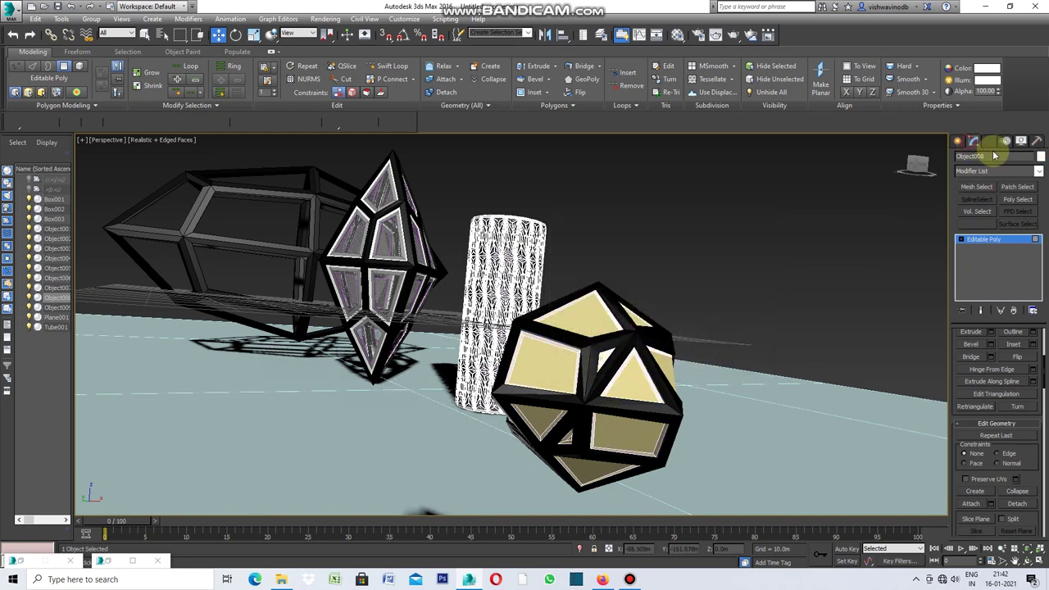
Add a Shell modifier to the remaining frame with Outer Amount 0.08m, then deselect
left_click(1038, 170)
left_click_drag(1037, 205, 1034, 370)
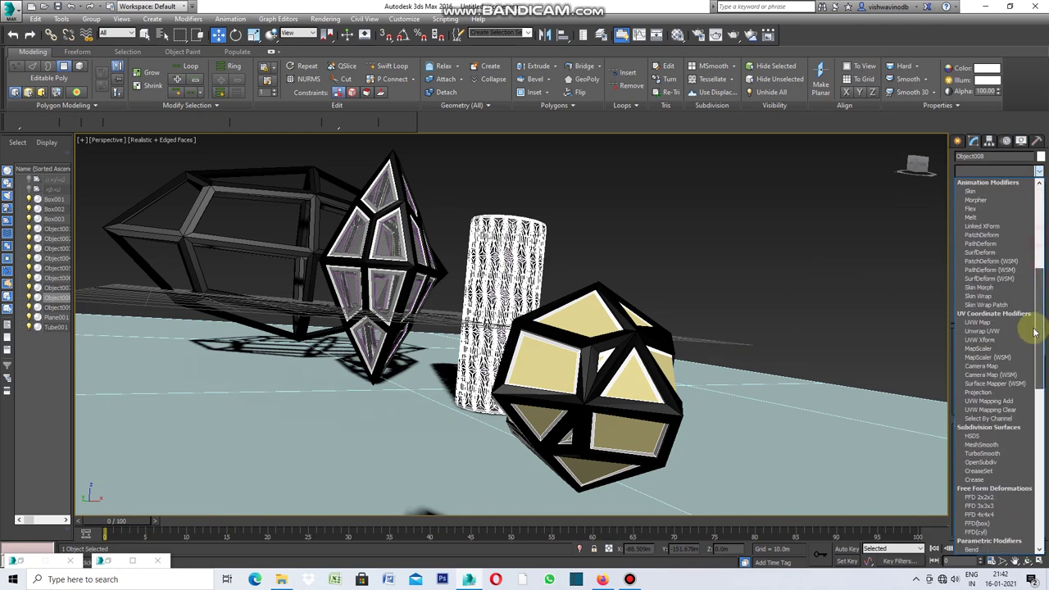
scroll(1034, 370, "down", 3)
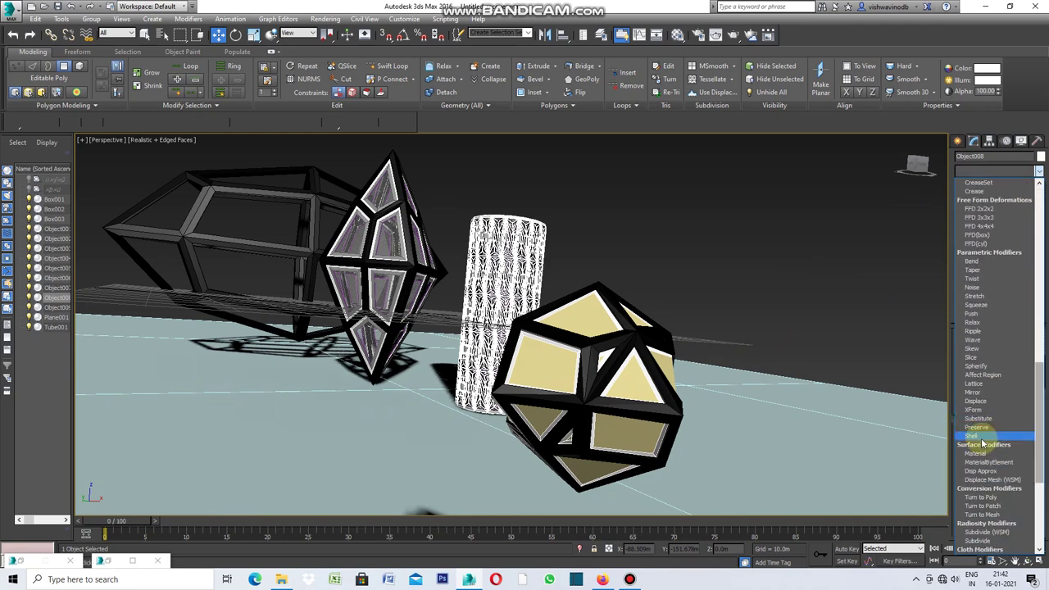
left_click(982, 442)
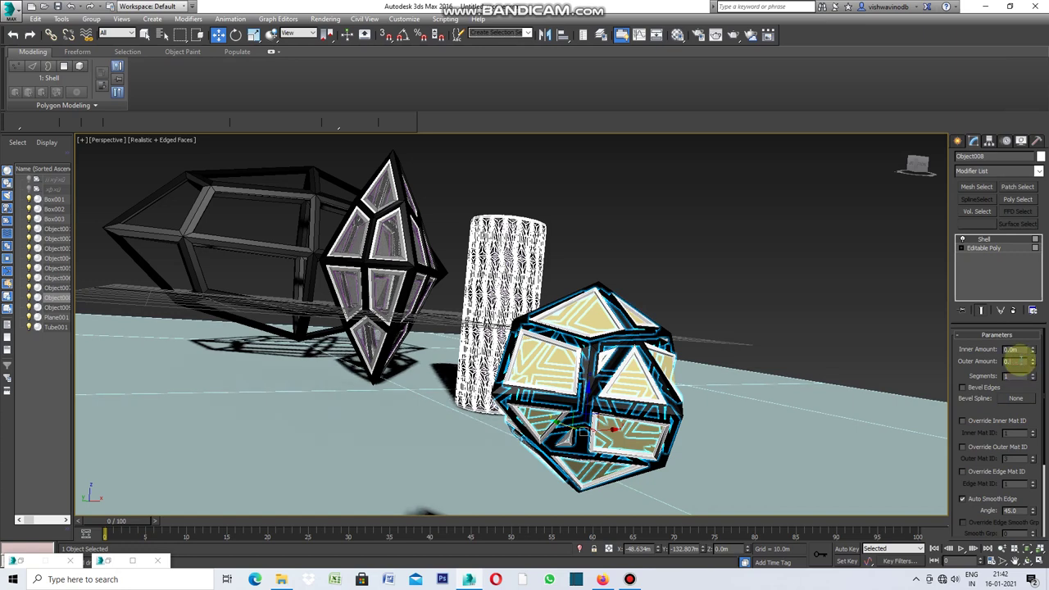
type("1")
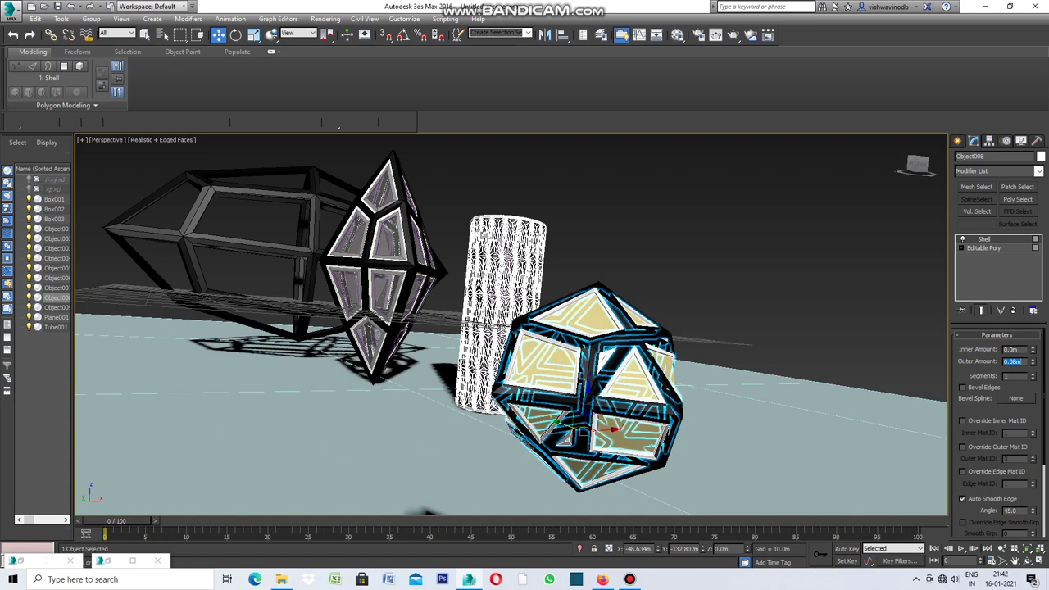
left_click(816, 294)
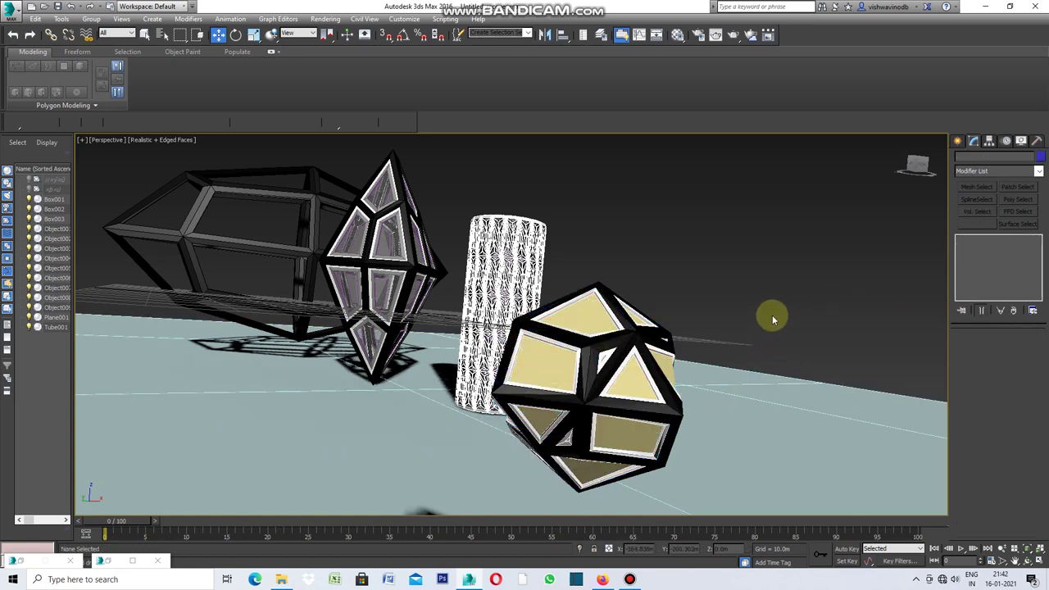
Inset the detached pane object's polygons by 0.05m
left_click(591, 313)
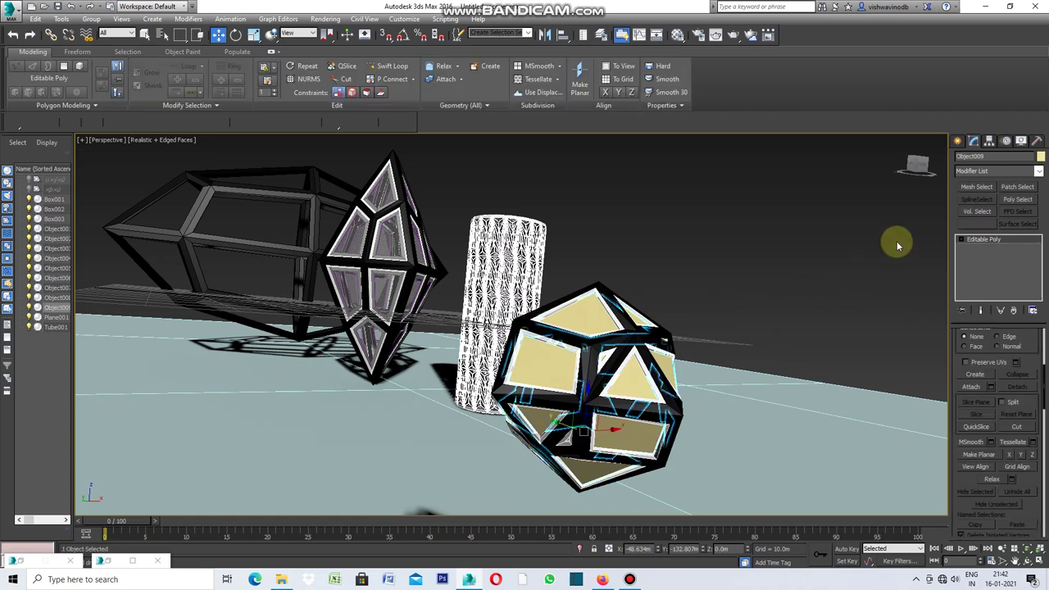
left_click_drag(1044, 385, 1044, 346)
left_click(1008, 348)
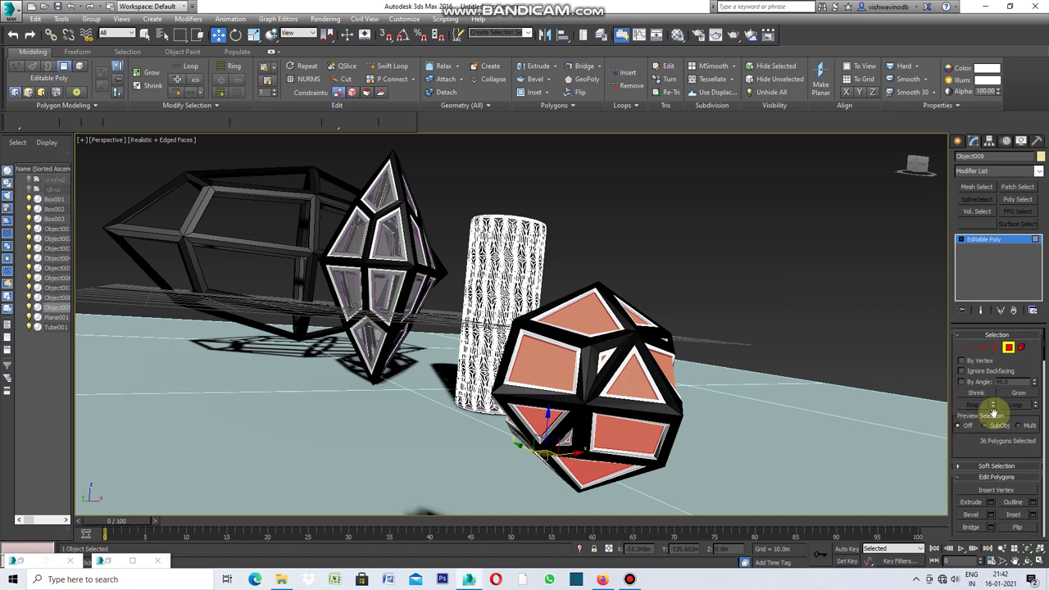
left_click_drag(1043, 353, 1043, 373)
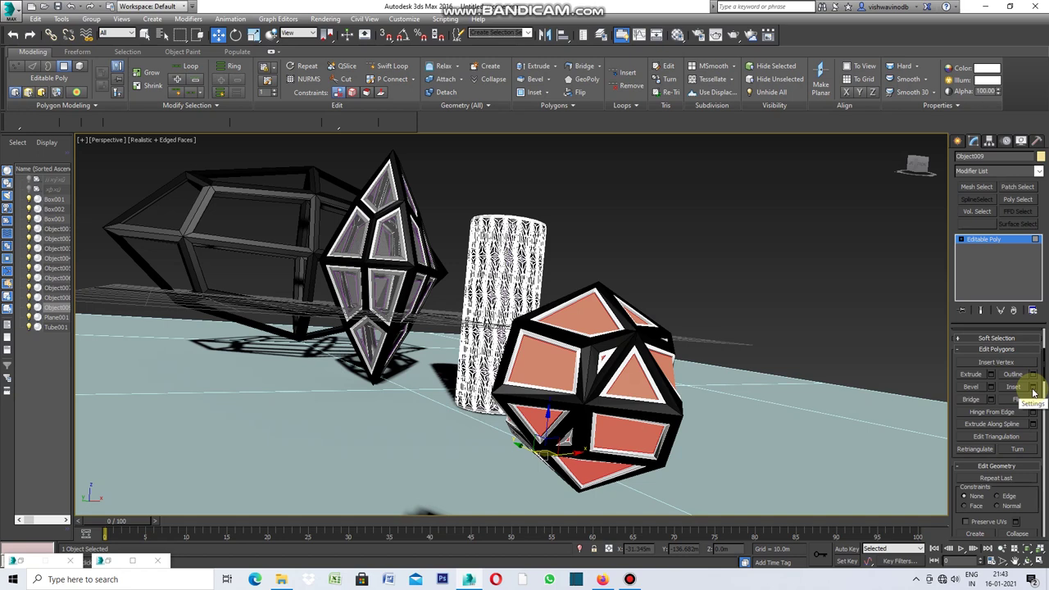
left_click(1032, 388)
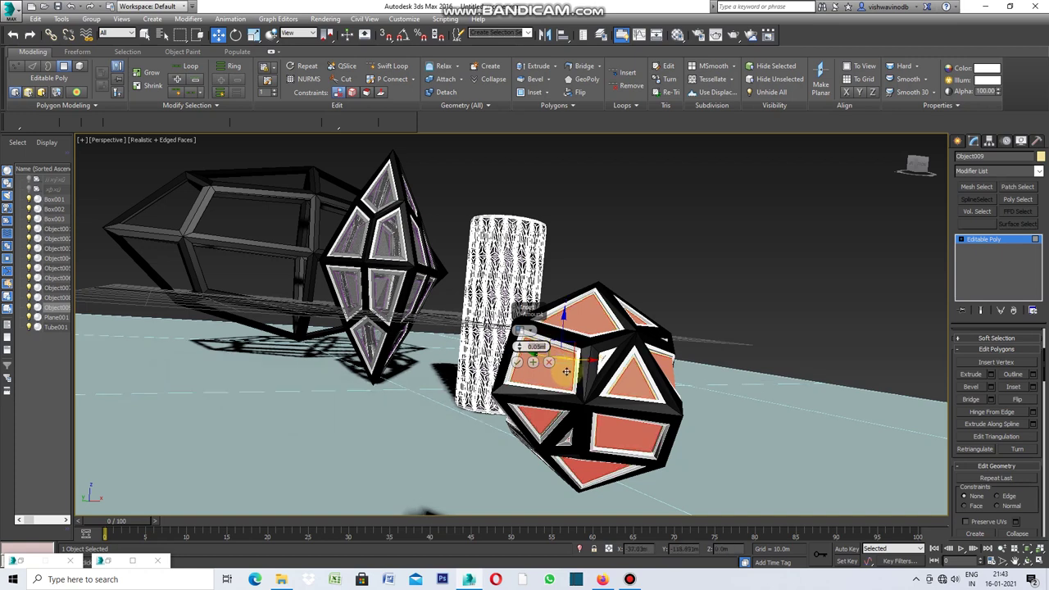
left_click(516, 365)
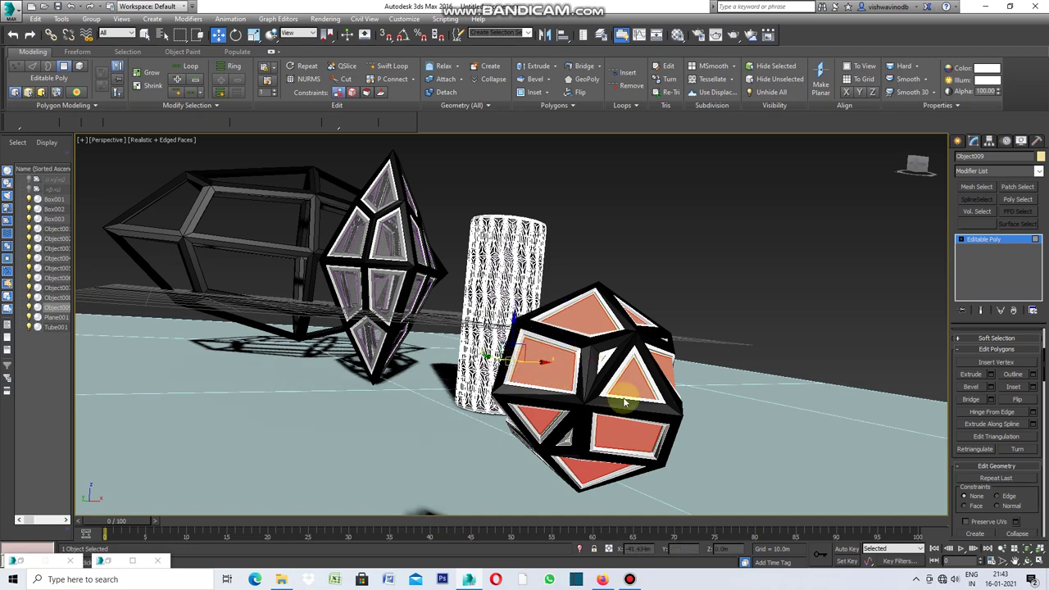
Change the pane object's colour to grey
left_click(1038, 156)
left_click(556, 259)
left_click(713, 364)
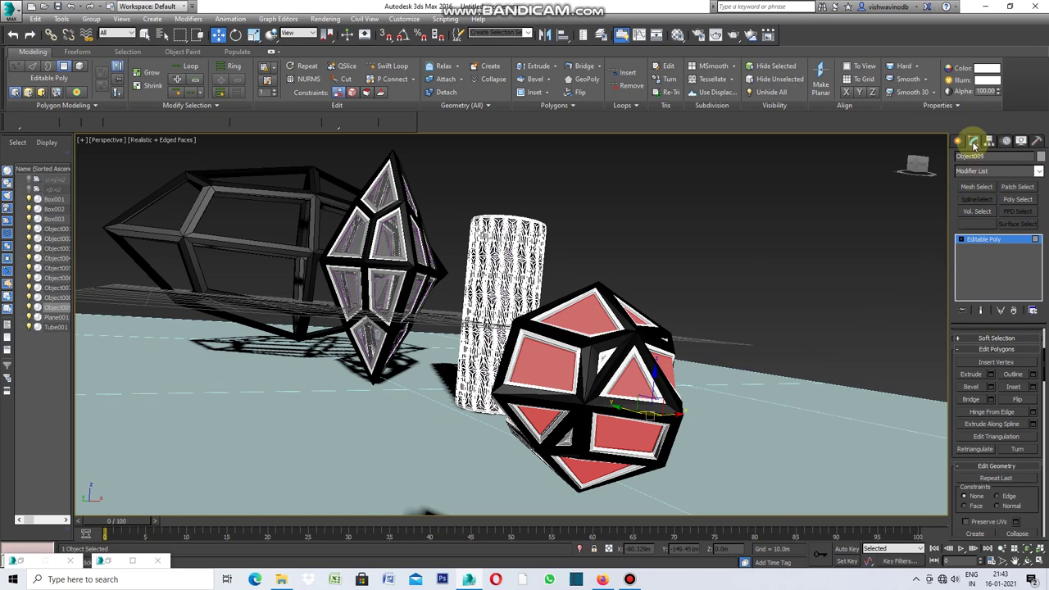
left_click(1038, 171)
left_click_drag(1040, 233, 1034, 407)
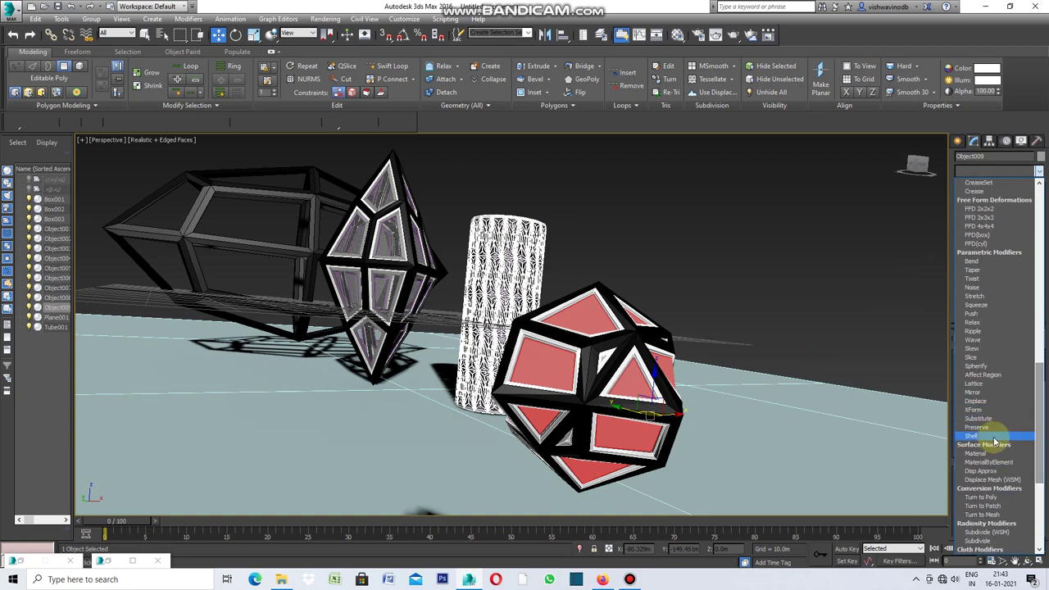
left_click(972, 435)
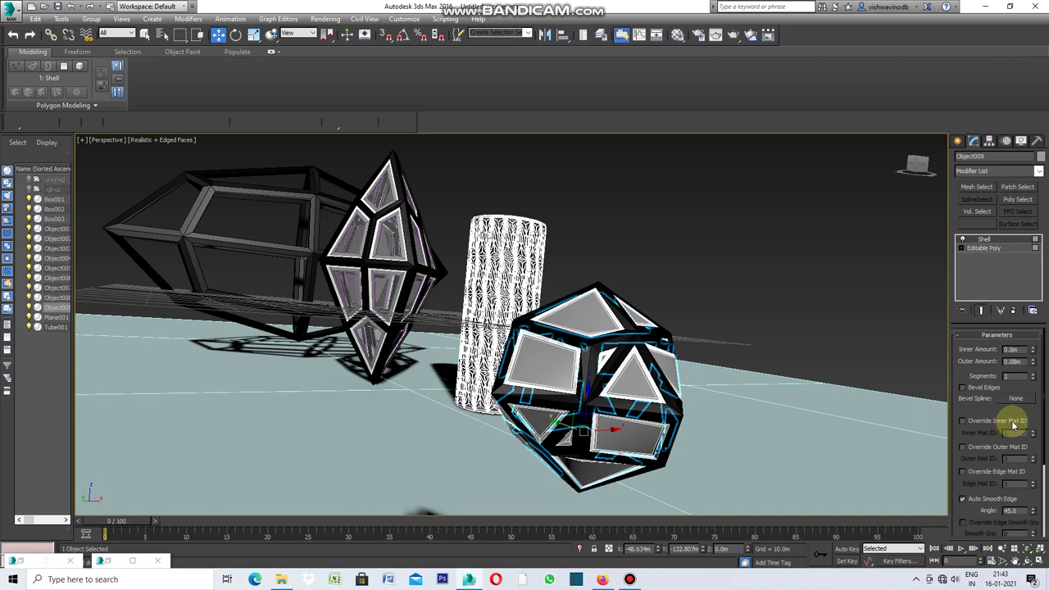
left_click(72, 7)
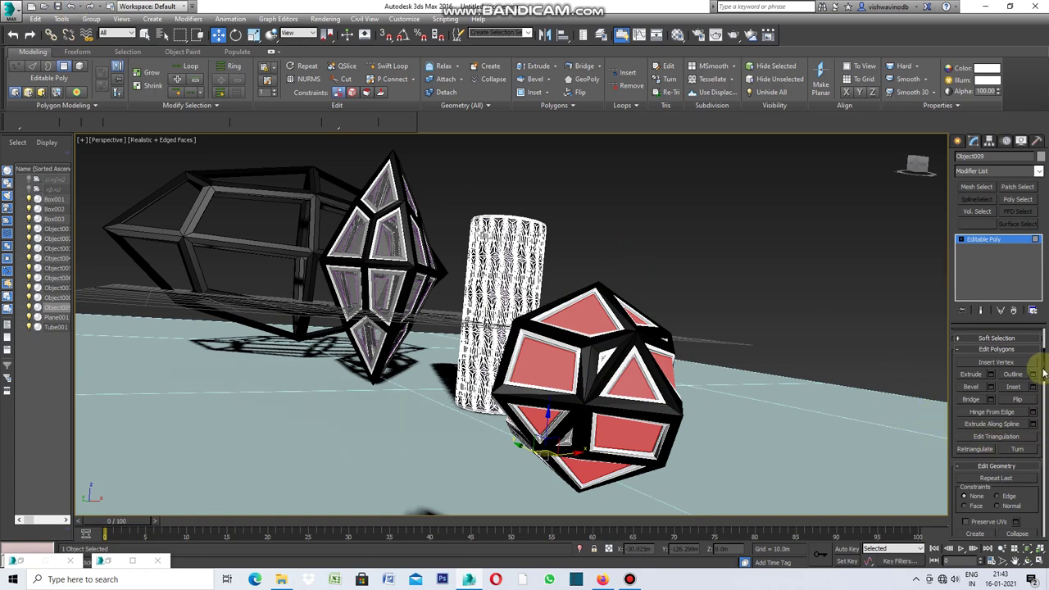
Apply another 0.05m inset to Object009's 36 selected panels
scroll(1043, 373, "up", 5)
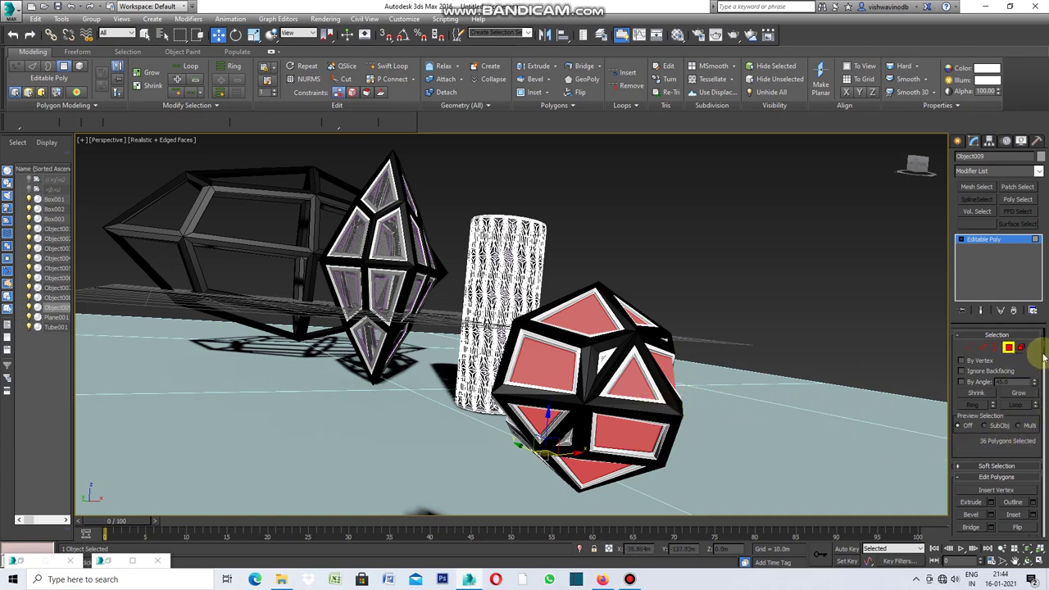
scroll(1039, 356, "down", 3)
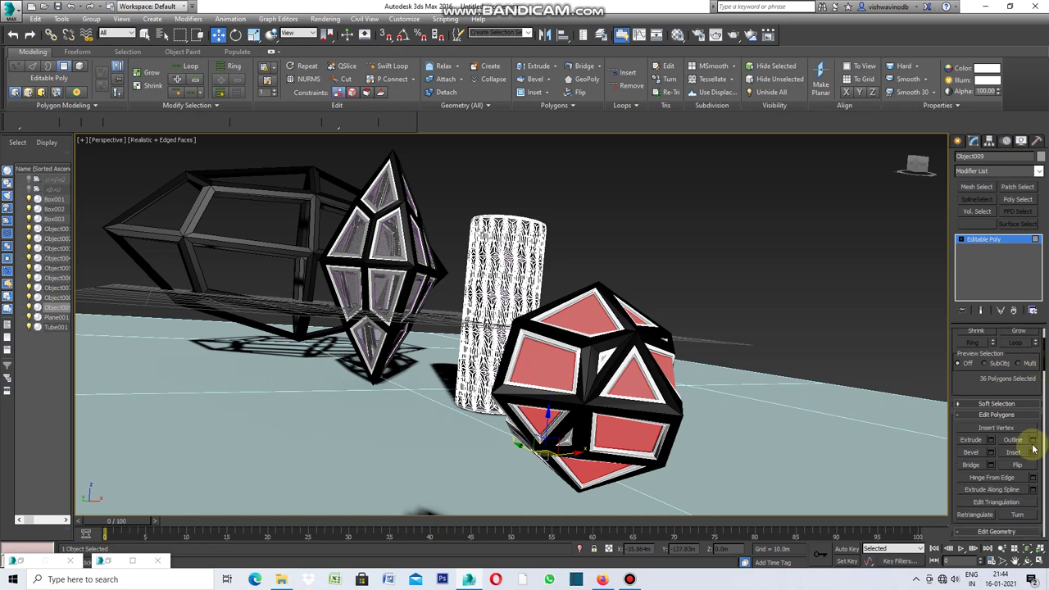
left_click(1032, 456)
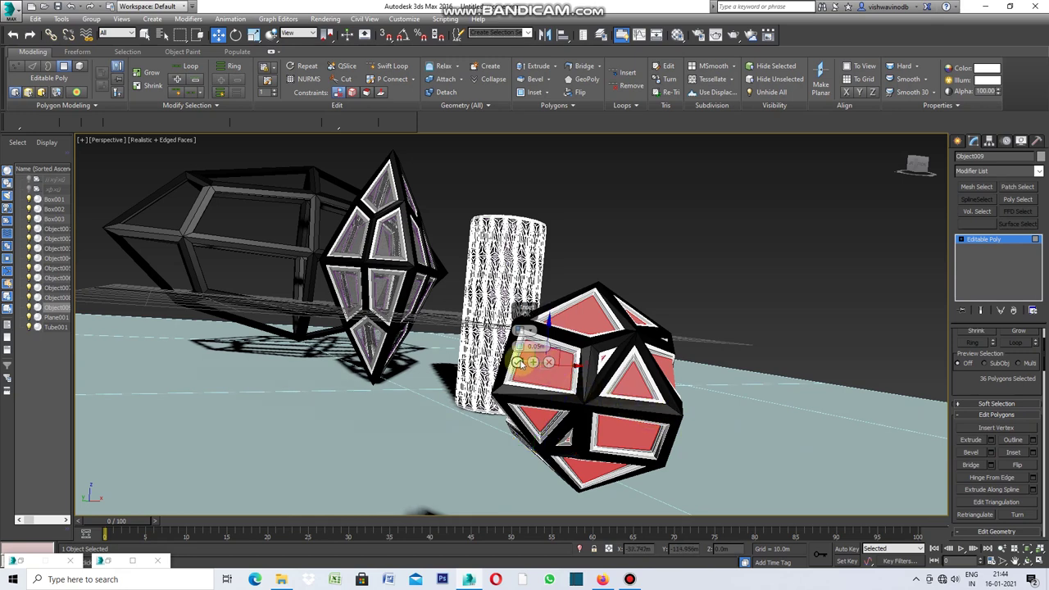
left_click(517, 362)
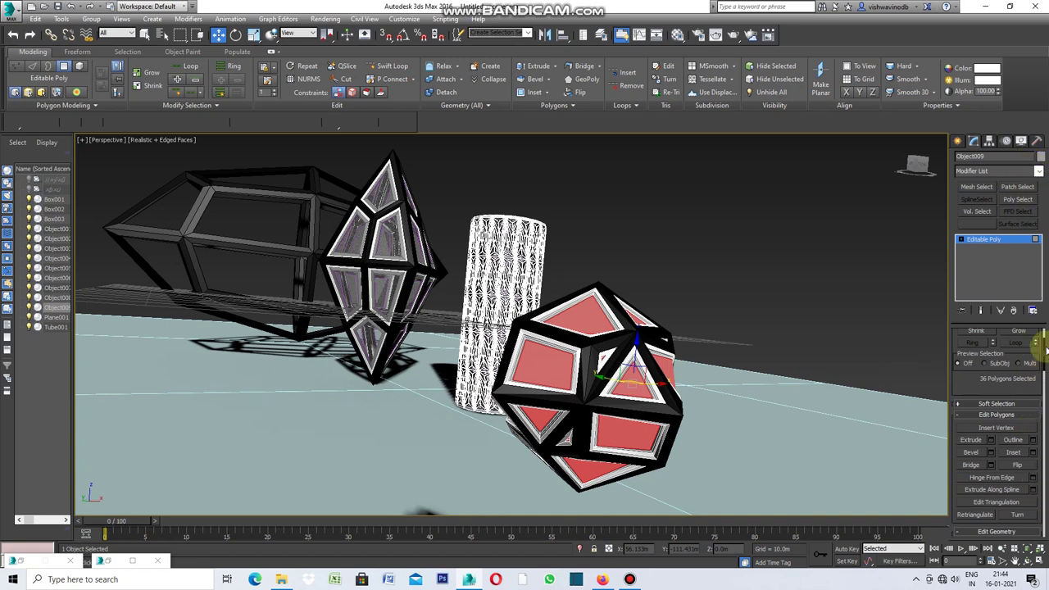
scroll(1044, 356, "down", 2)
scroll(1042, 360, "down", 2)
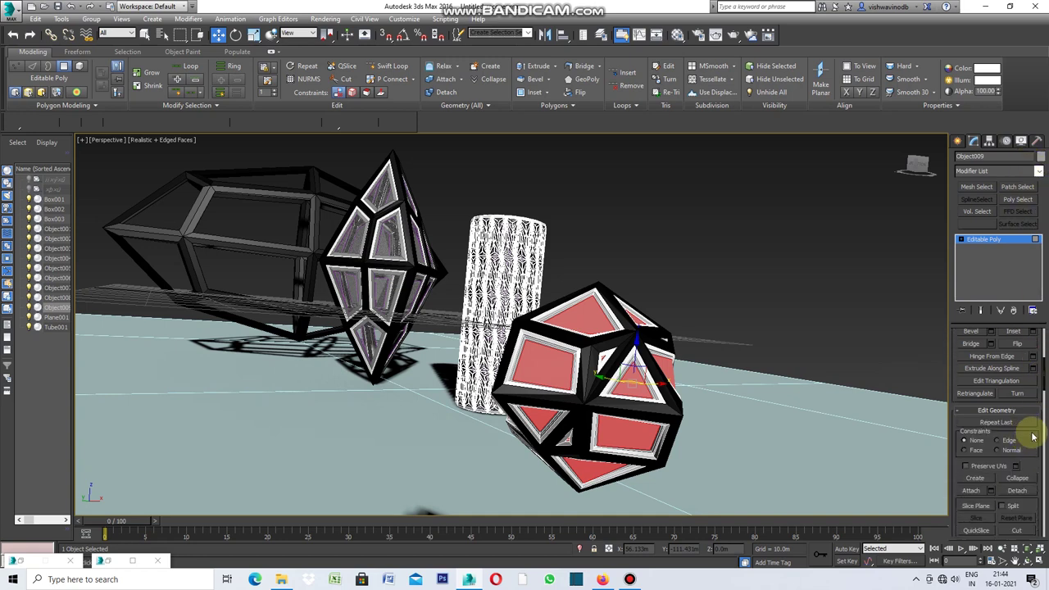
Detach the inset faces as Object010 and make the remaining frame black
left_click(1017, 489)
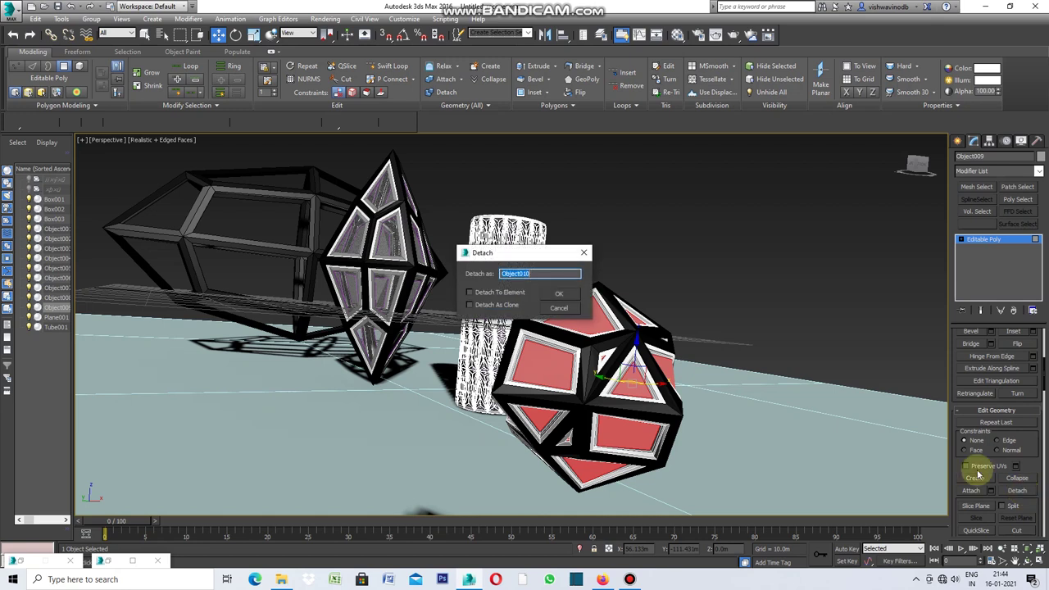
left_click(556, 293)
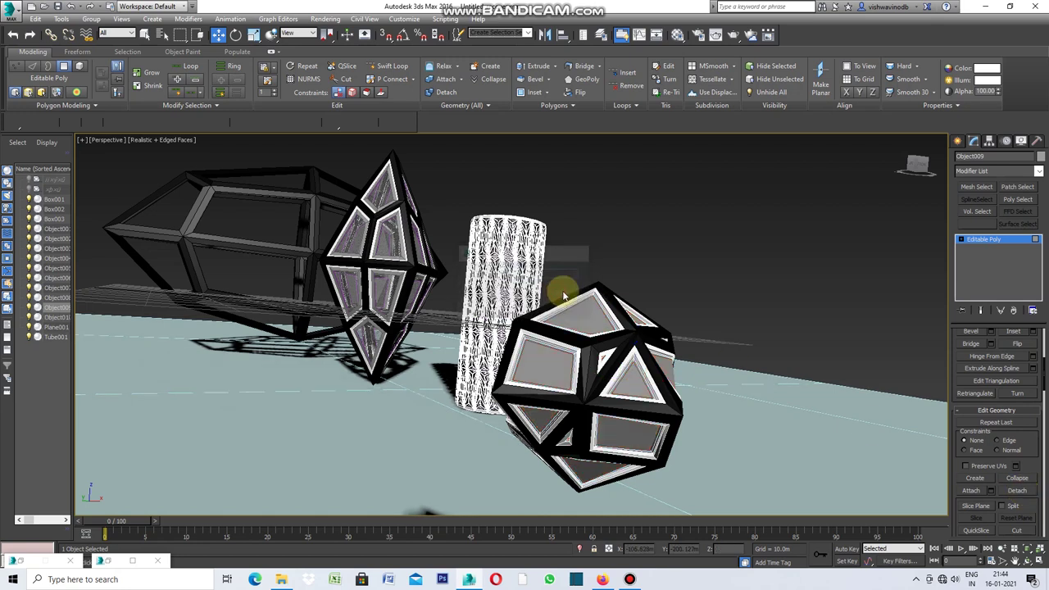
left_click(1038, 157)
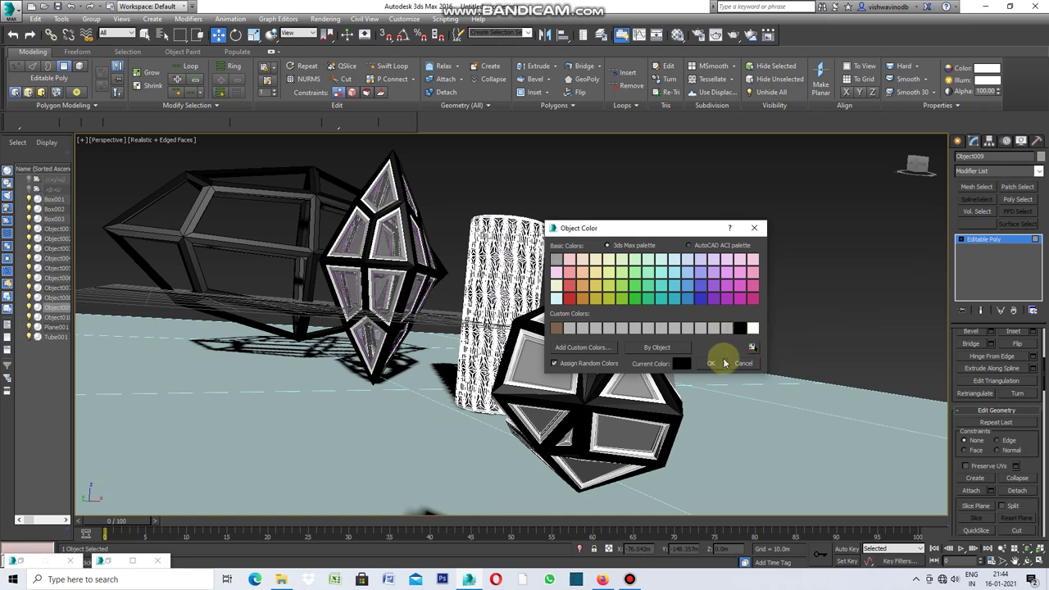
left_click(711, 363)
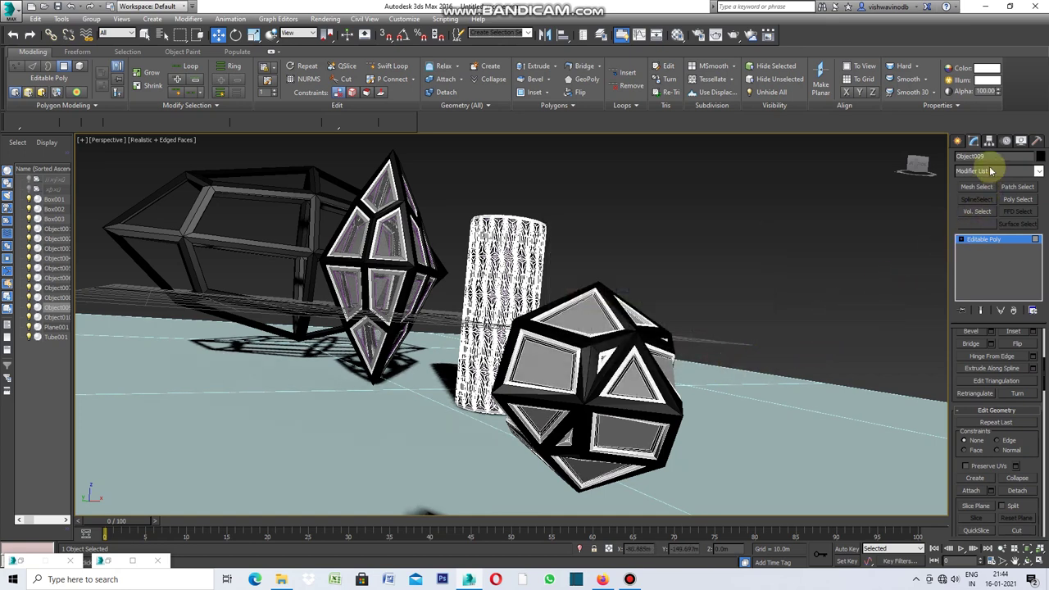
Add a Shell modifier to the black frame
left_click(1039, 172)
left_click_drag(1034, 211, 1036, 394)
left_click(971, 445)
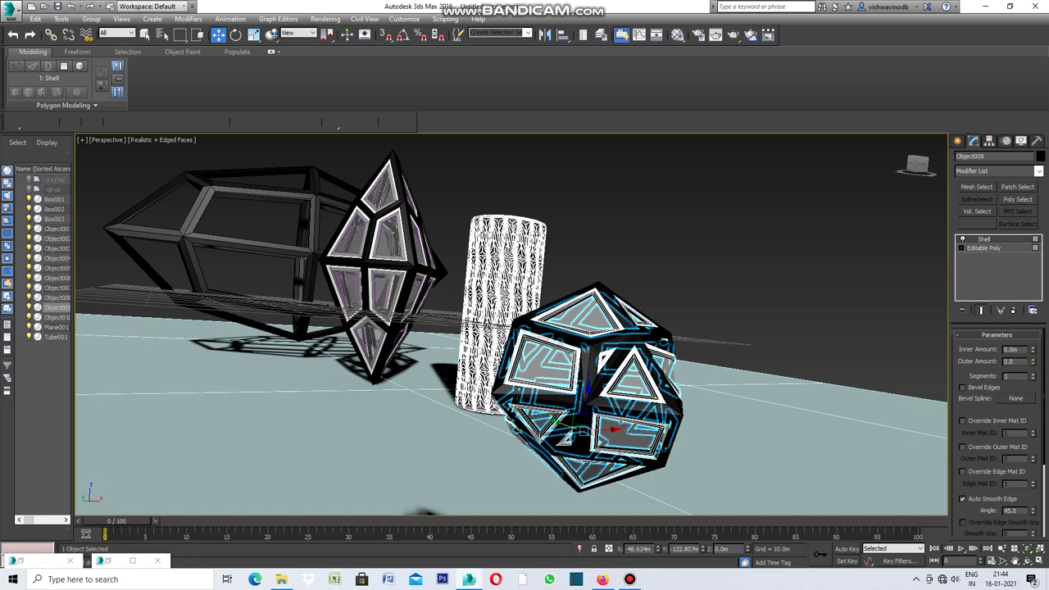
Assign the raytrace glass material 01 - Default to the front dodecahedron's panels
left_click(851, 330)
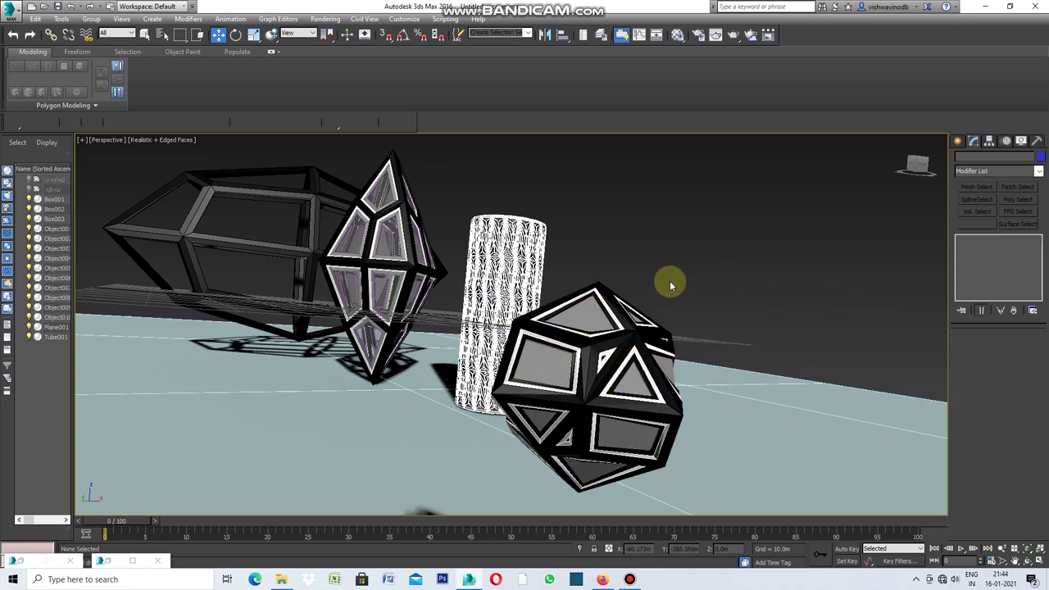
left_click(586, 312)
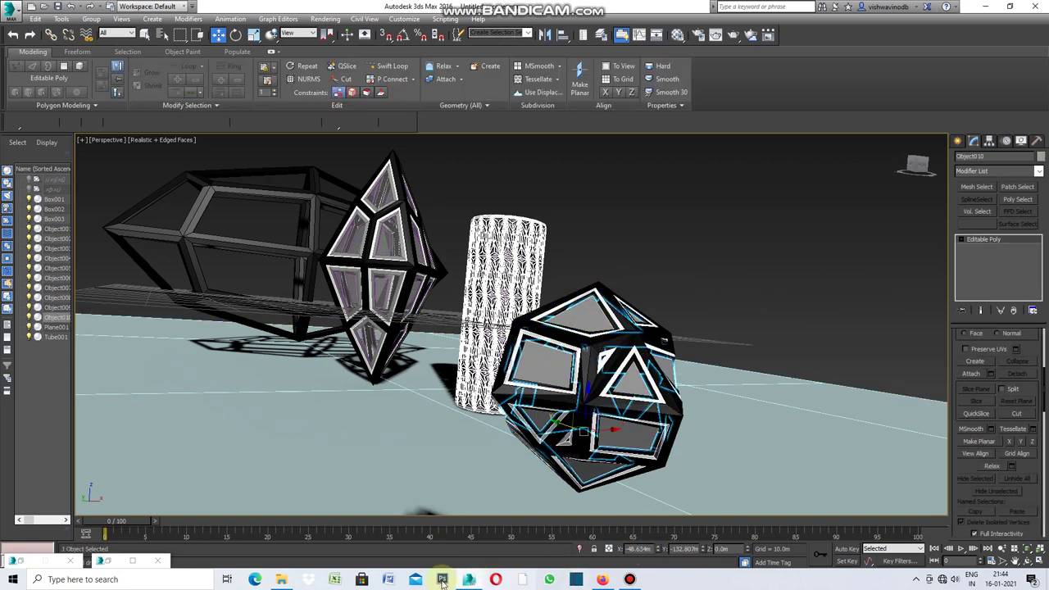
left_click(22, 563)
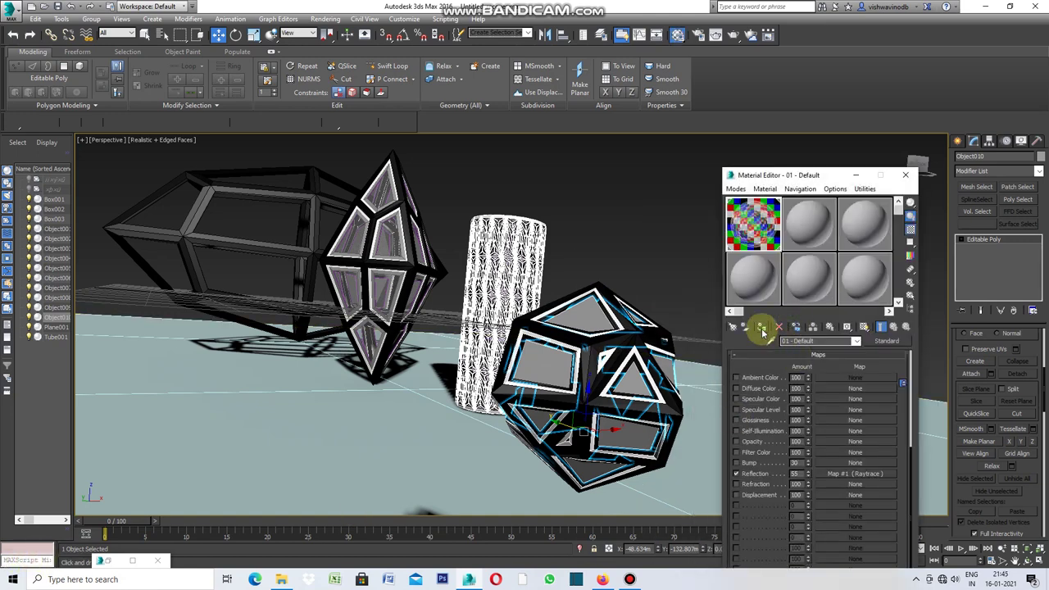
left_click(762, 328)
left_click(681, 276)
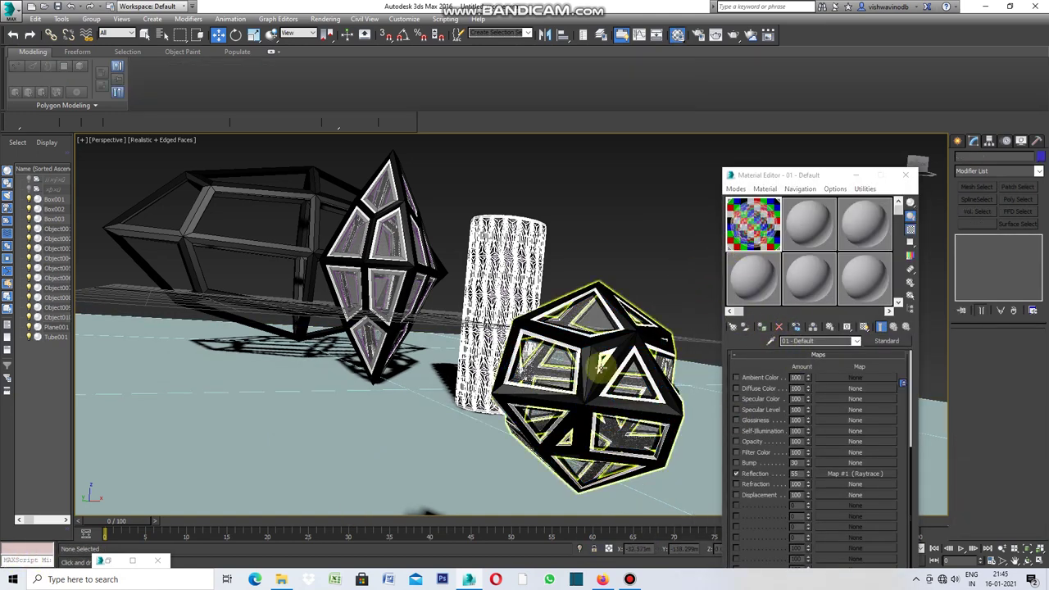
left_click(858, 176)
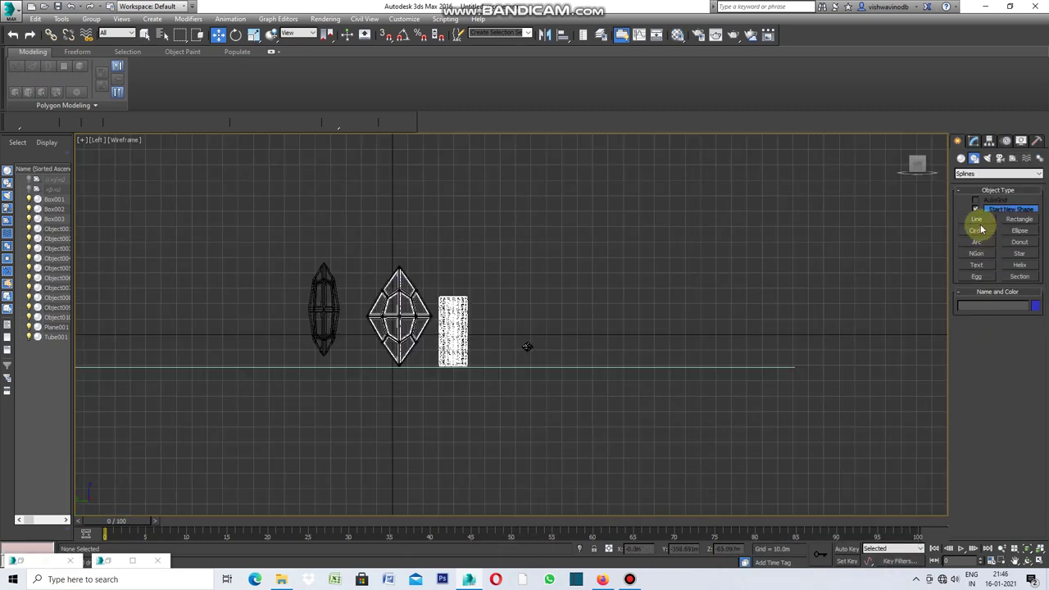
Draw a four-point open line in the Left view: up, sloping down, back to ground
left_click(976, 221)
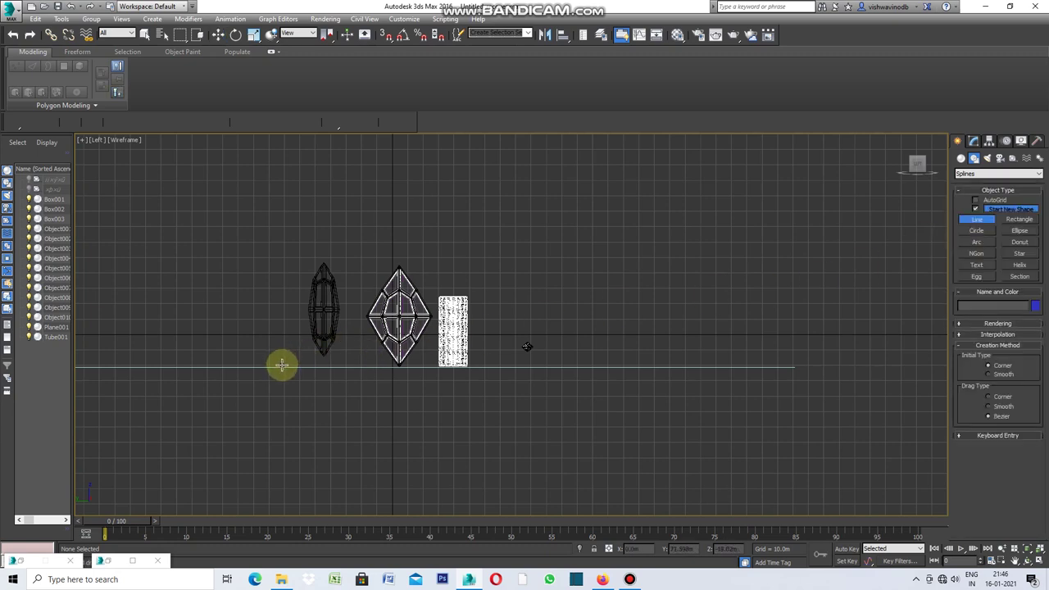
left_click(283, 366)
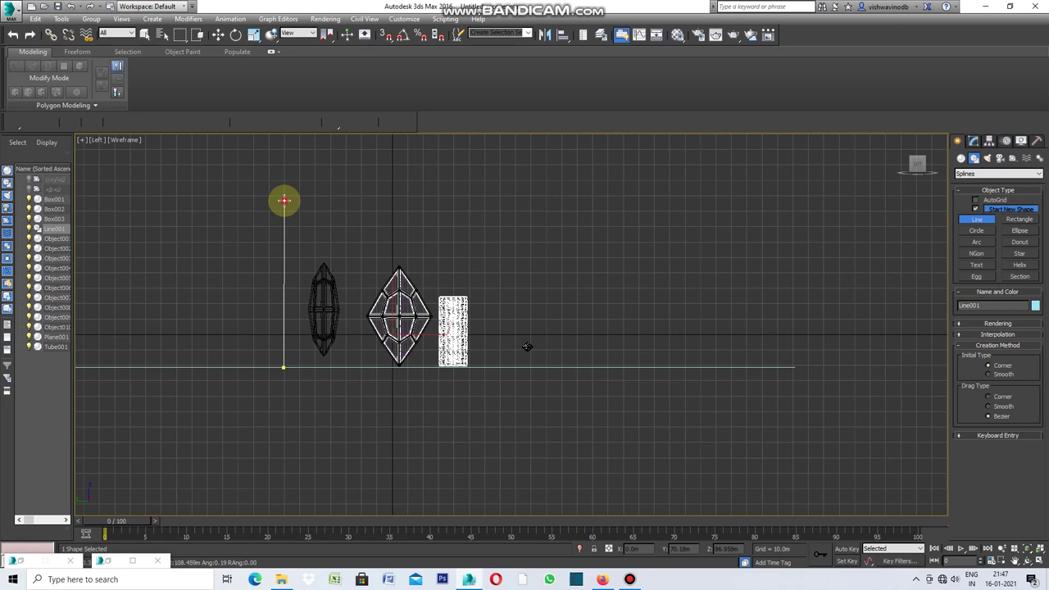
left_click(283, 199)
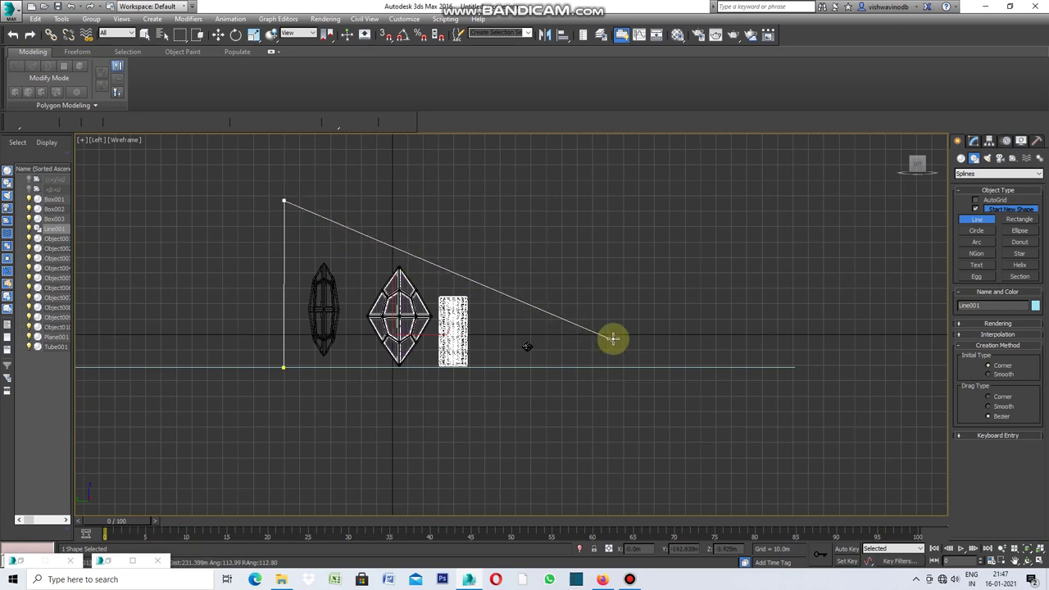
left_click(622, 327)
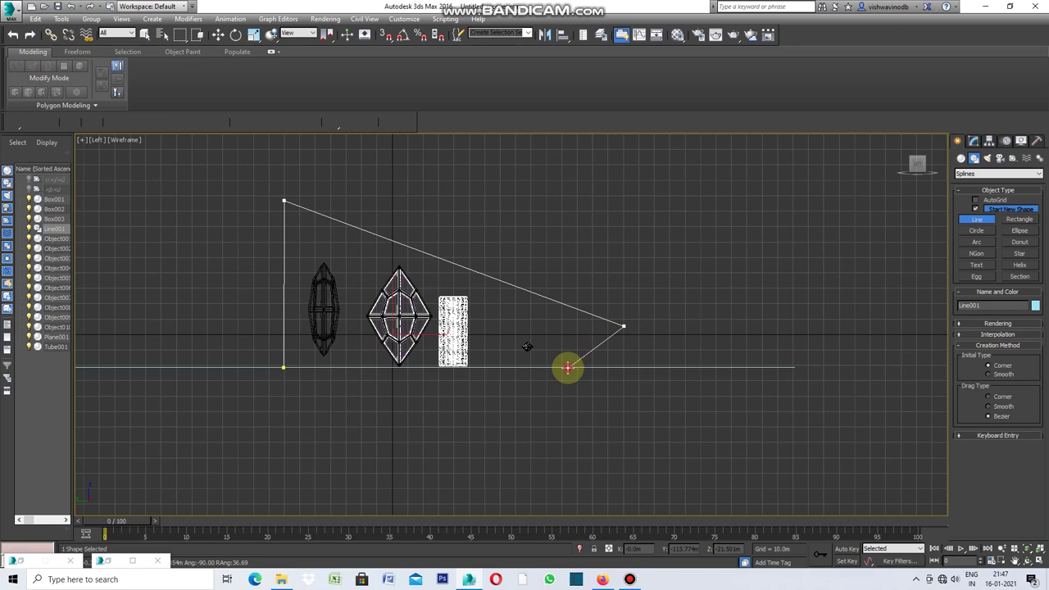
left_click(568, 367)
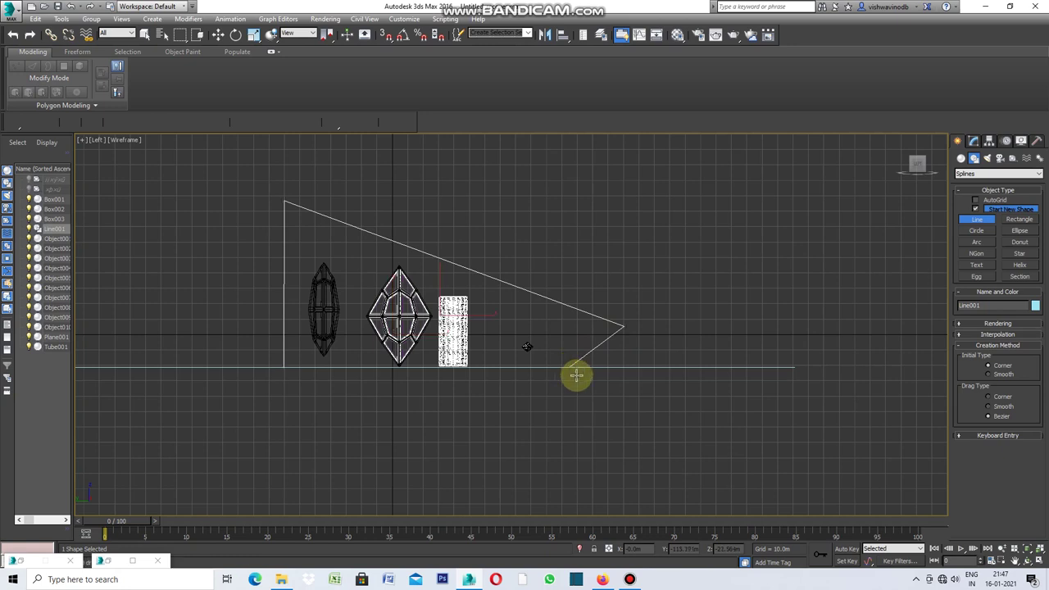
right_click(597, 391)
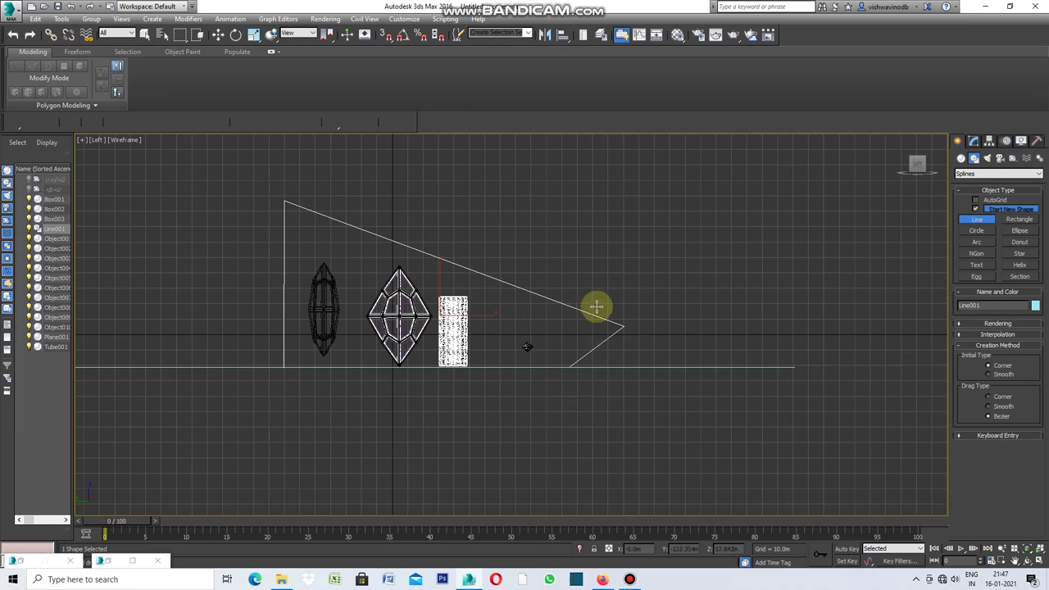
right_click(583, 286)
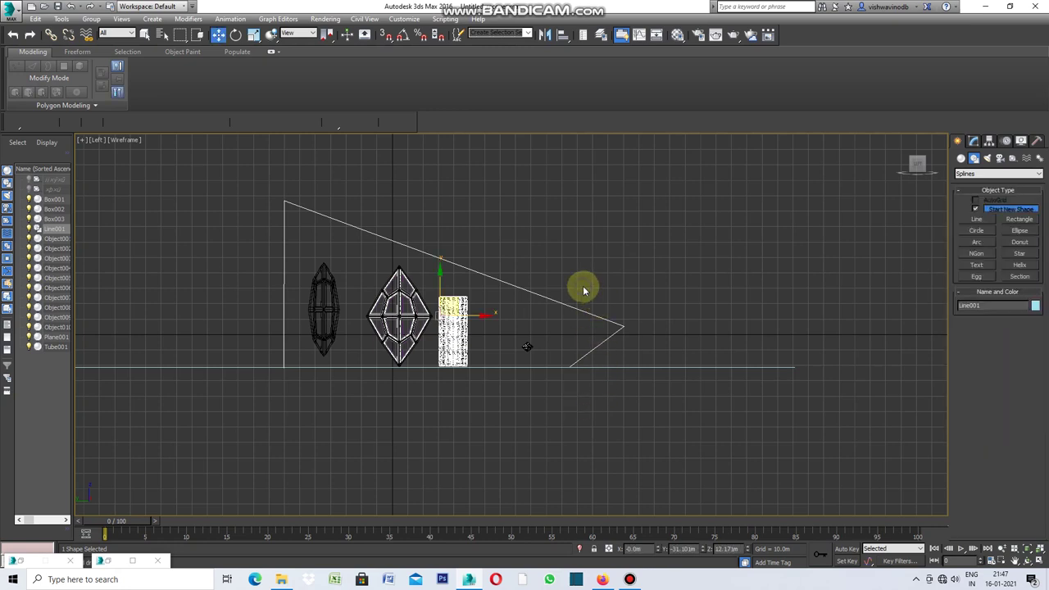
Convert Line001 to an editable spline and go to Vertex level
right_click(582, 285)
mouse_move(606, 394)
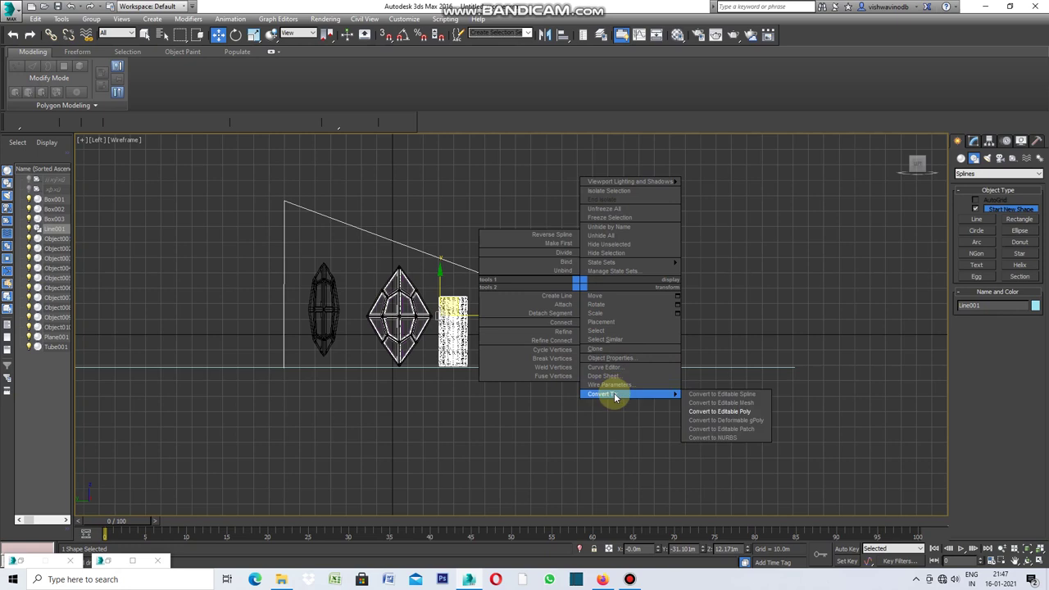
left_click(730, 395)
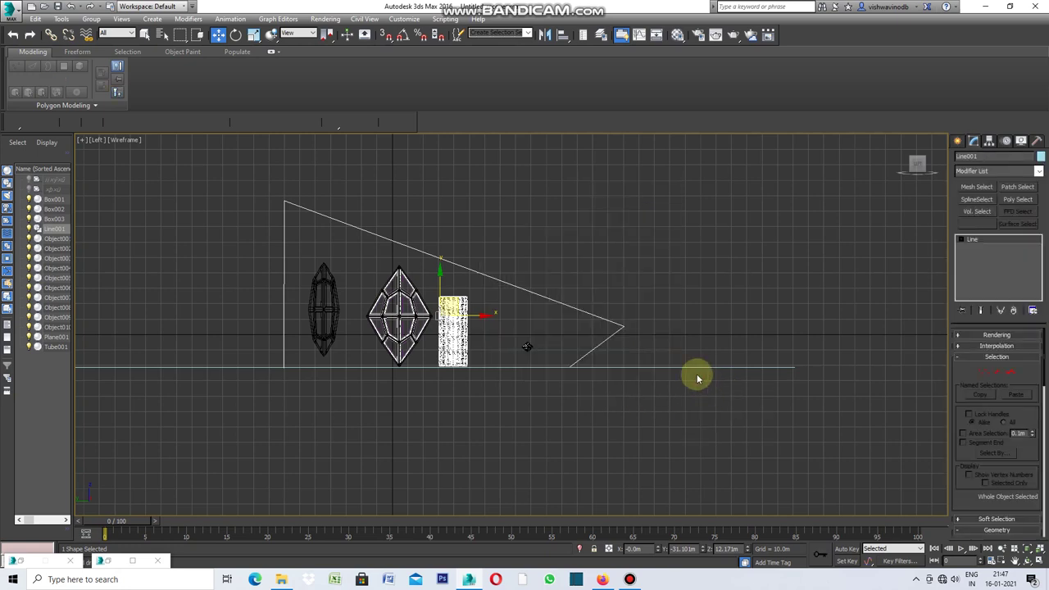
left_click(983, 371)
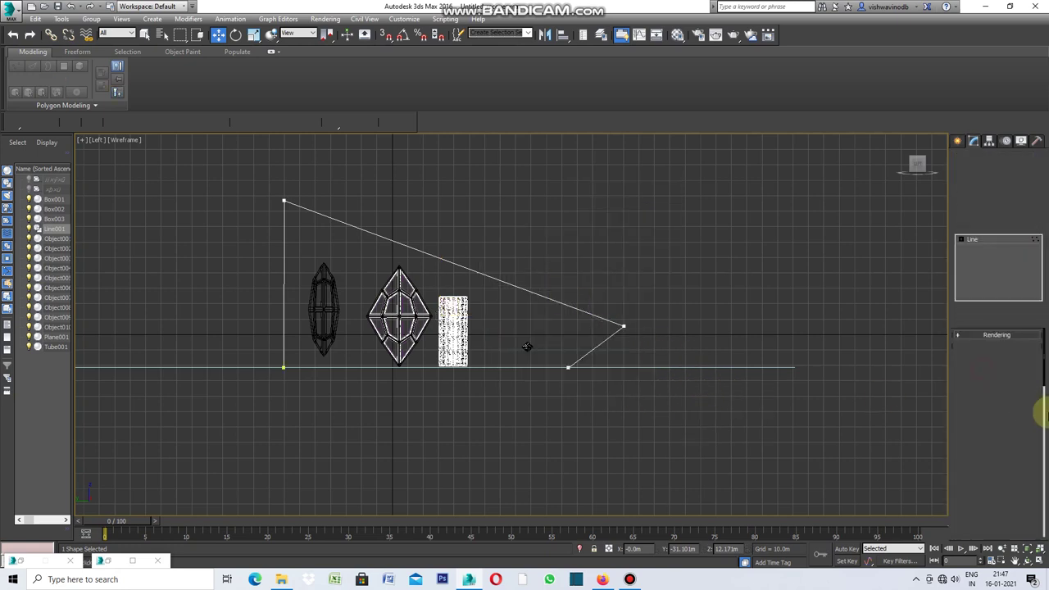
Fillet all of Line001's vertices by 11.0m to round its corners
left_click_drag(1043, 375, 1045, 477)
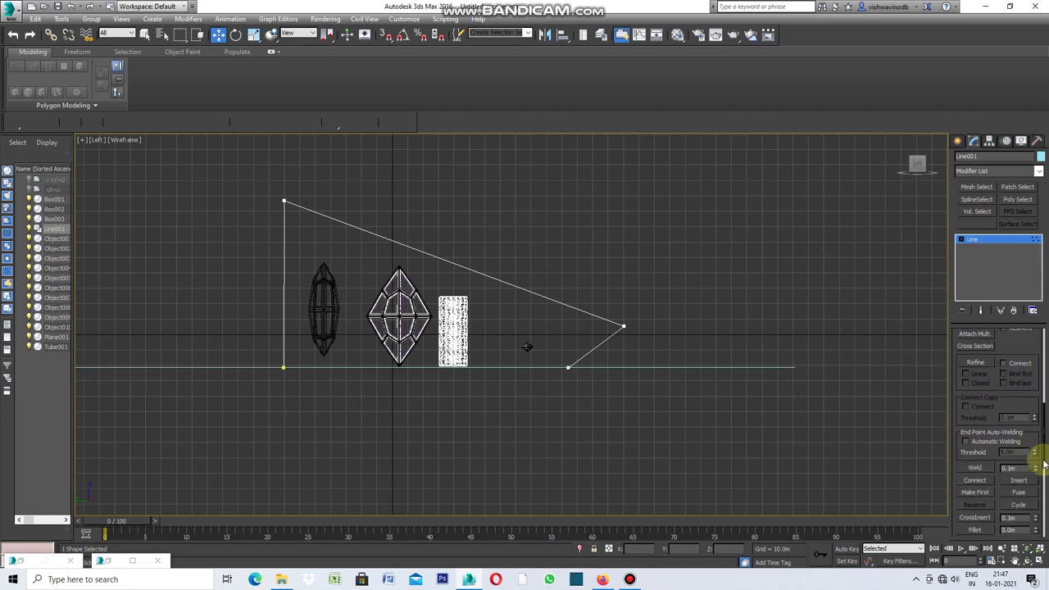
left_click(974, 476)
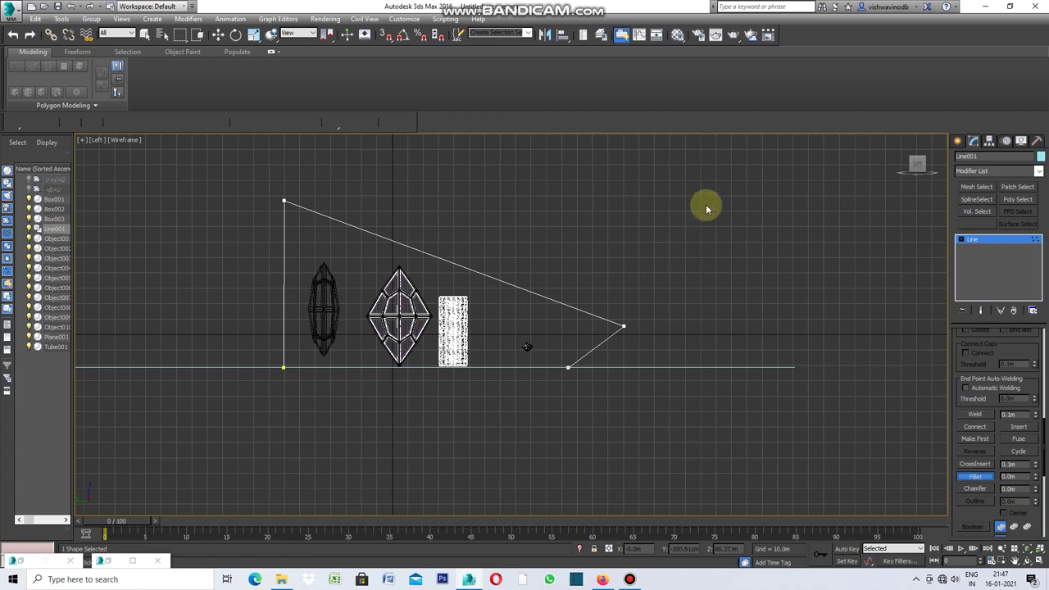
left_click_drag(842, 169, 246, 416)
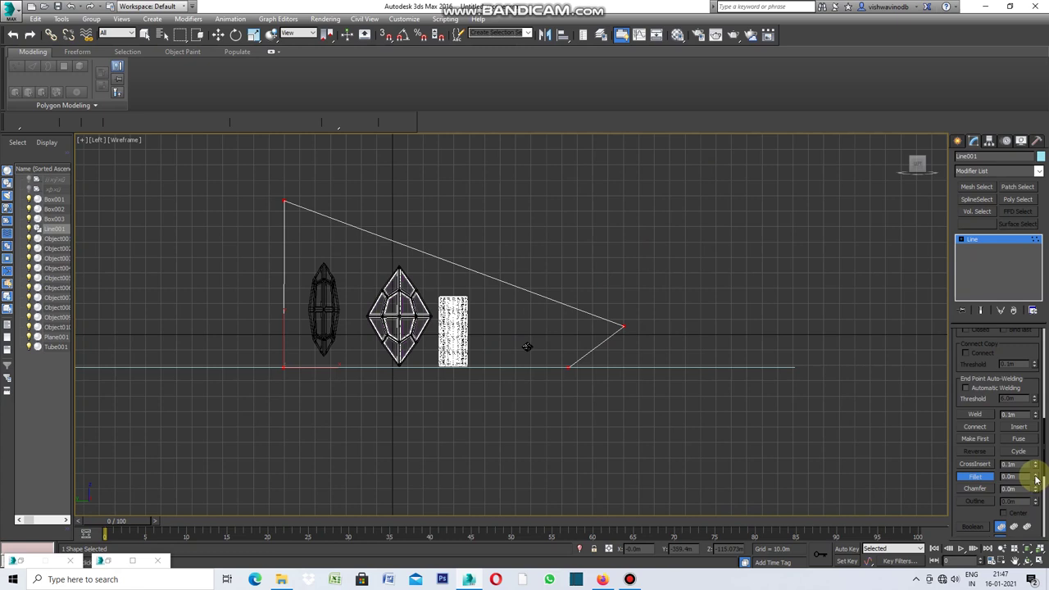
left_click_drag(1036, 480, 1031, 458)
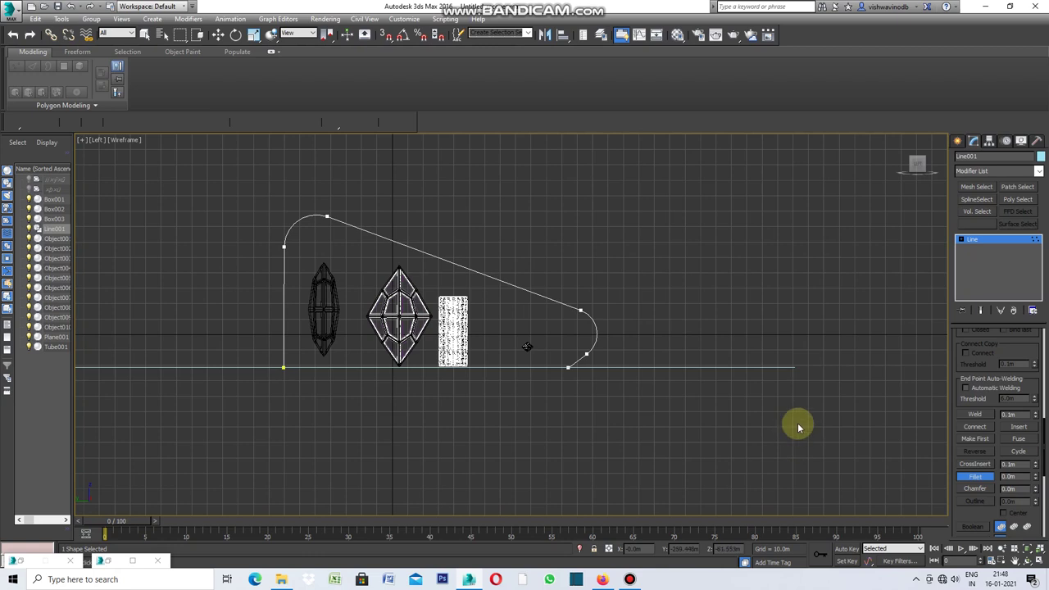
left_click(957, 140)
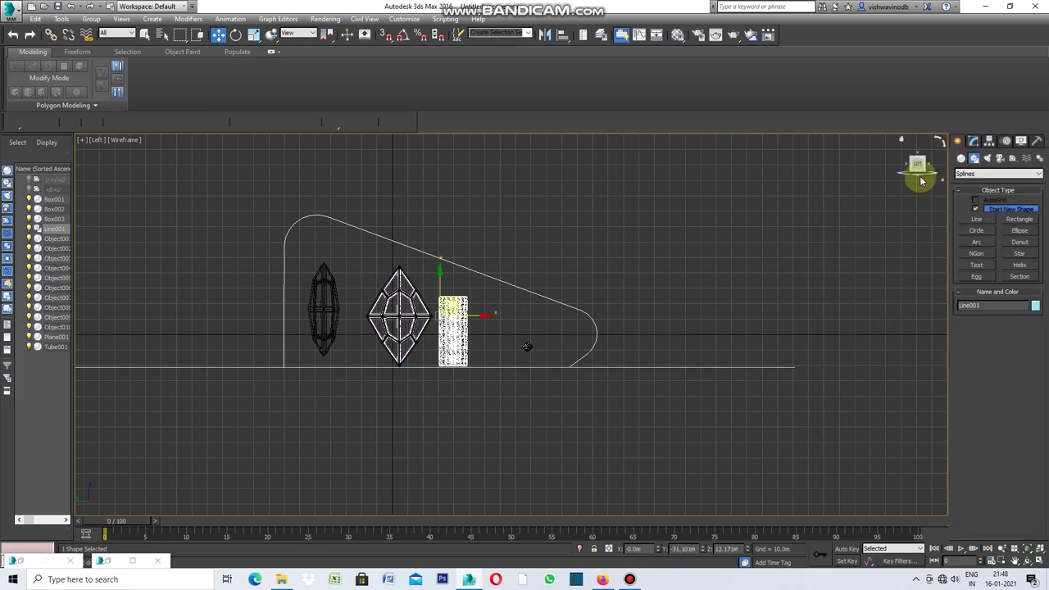
Show all four viewports and draw a small rectangle, about 8.97m by 26.36m, in Top view
key("alt+w")
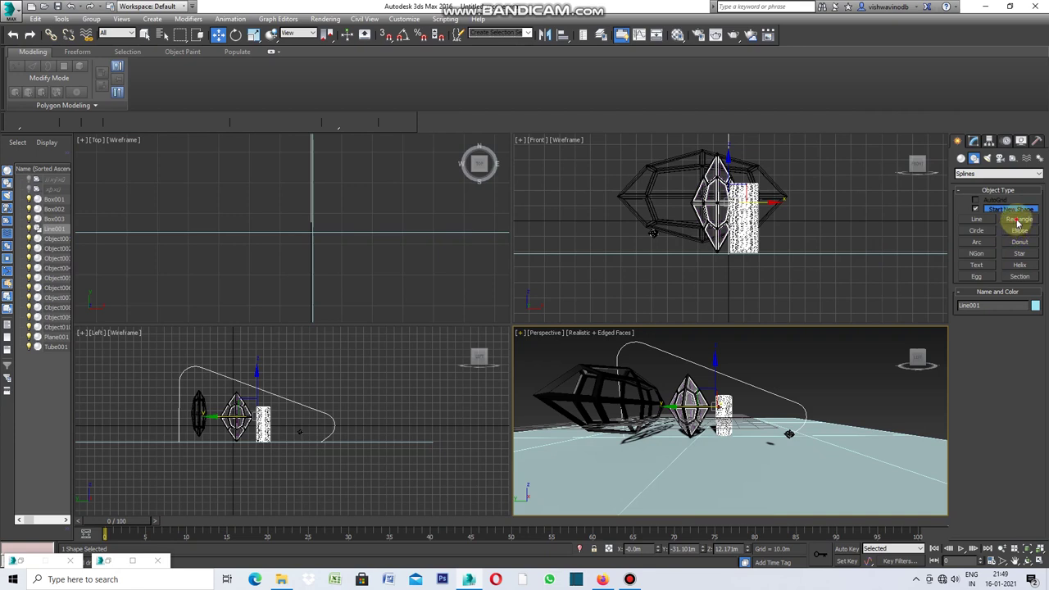
left_click(1016, 219)
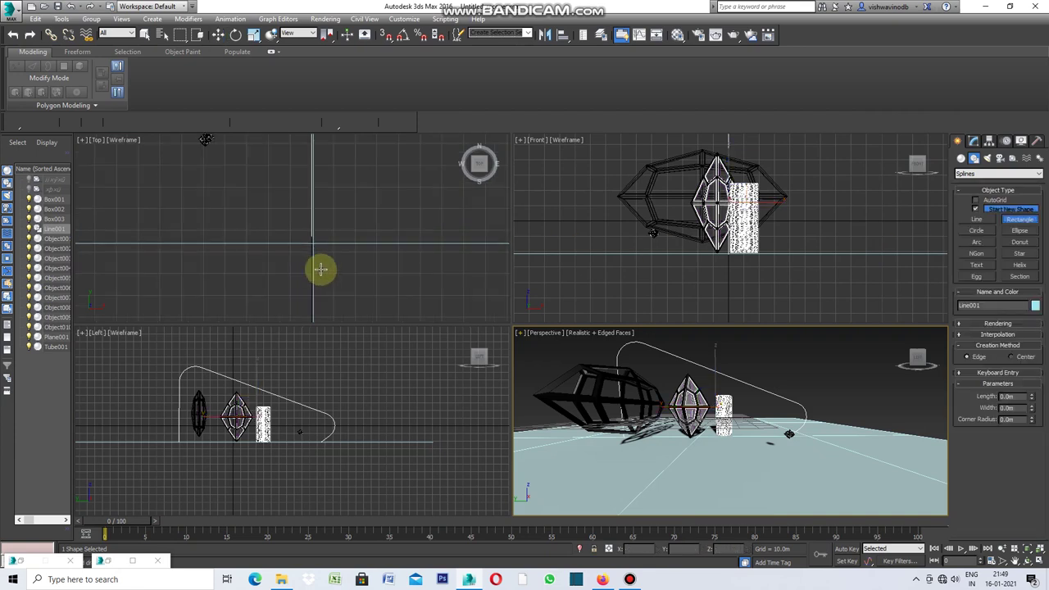
scroll(321, 269, "down", 3)
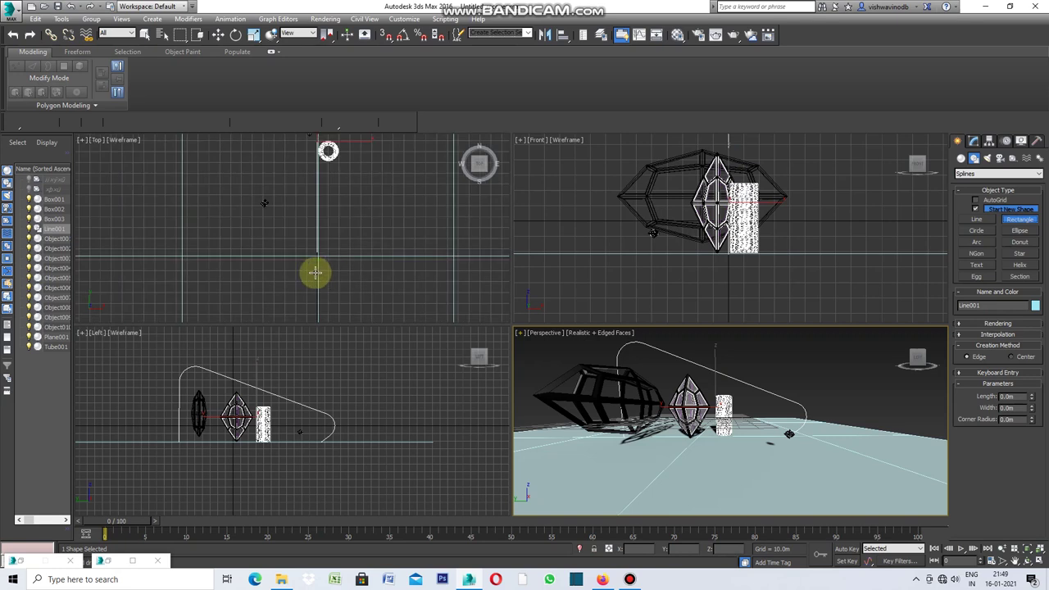
scroll(315, 270, "up", 2)
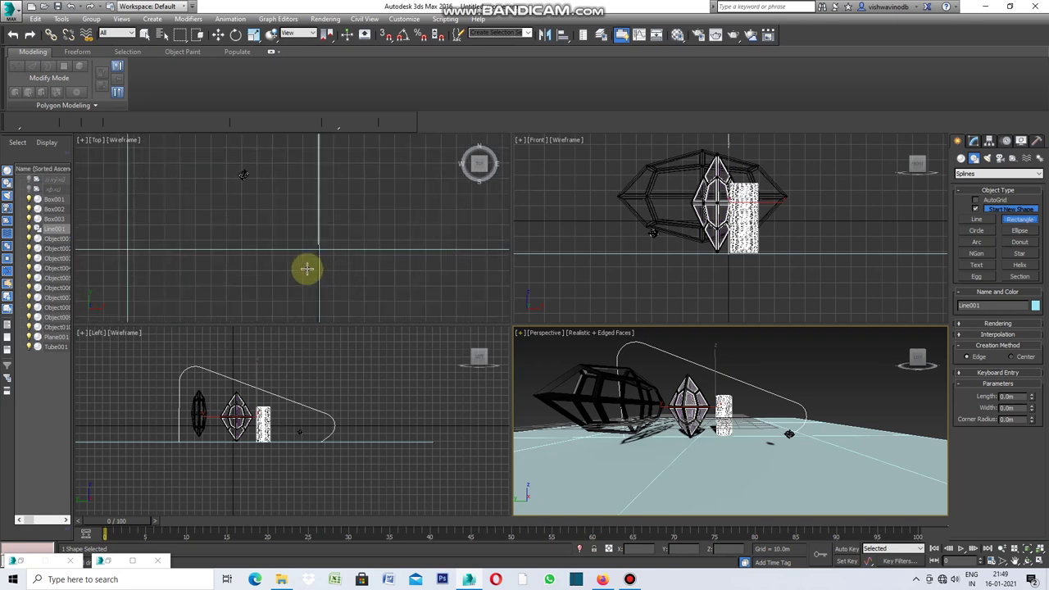
left_click_drag(297, 269, 332, 282)
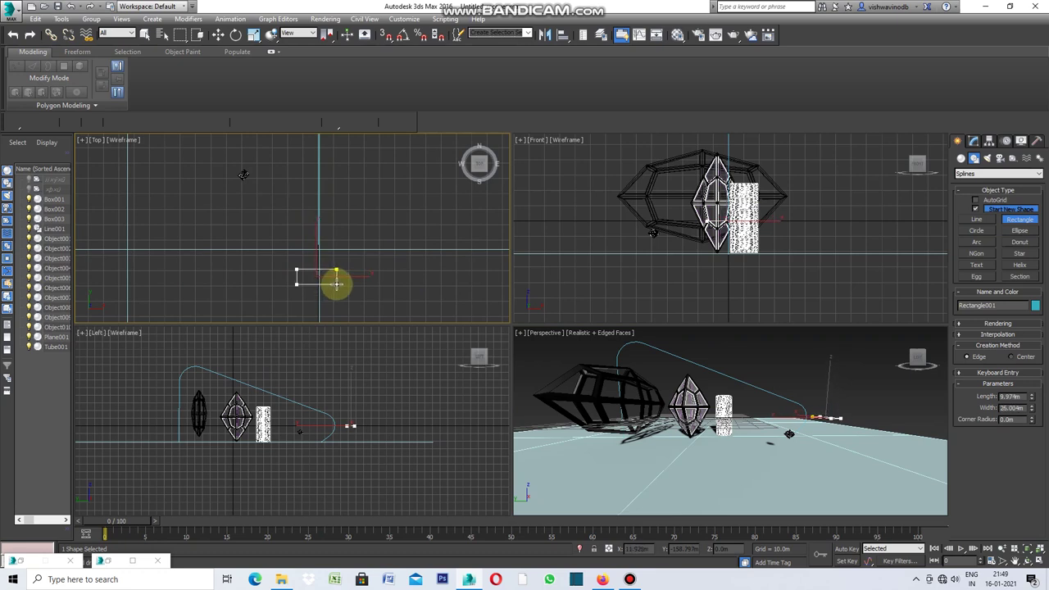
scroll(325, 287, "up", 2)
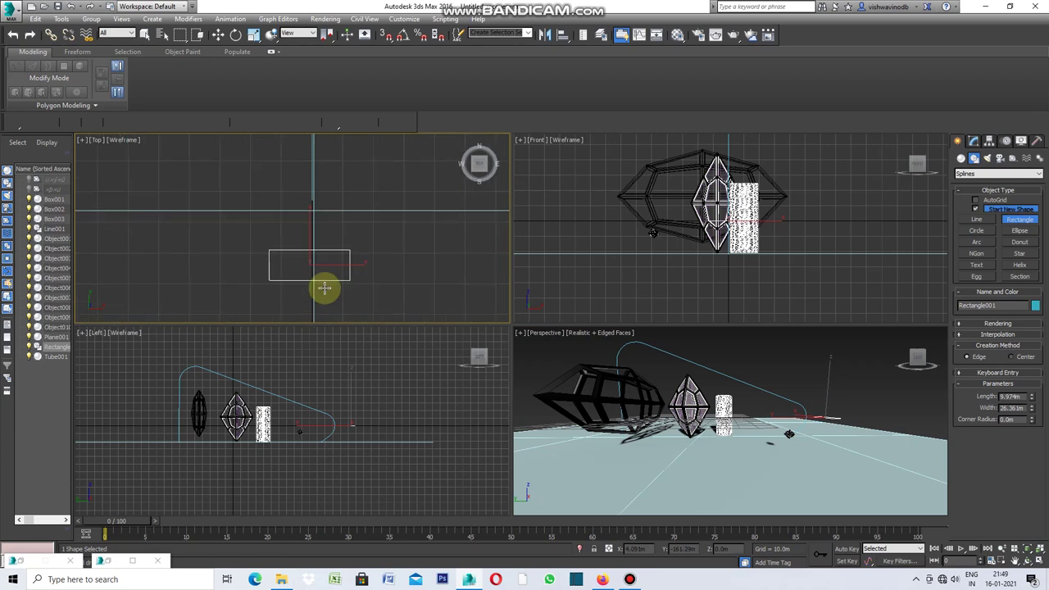
Convert Rectangle001 to an editable spline
right_click(364, 273)
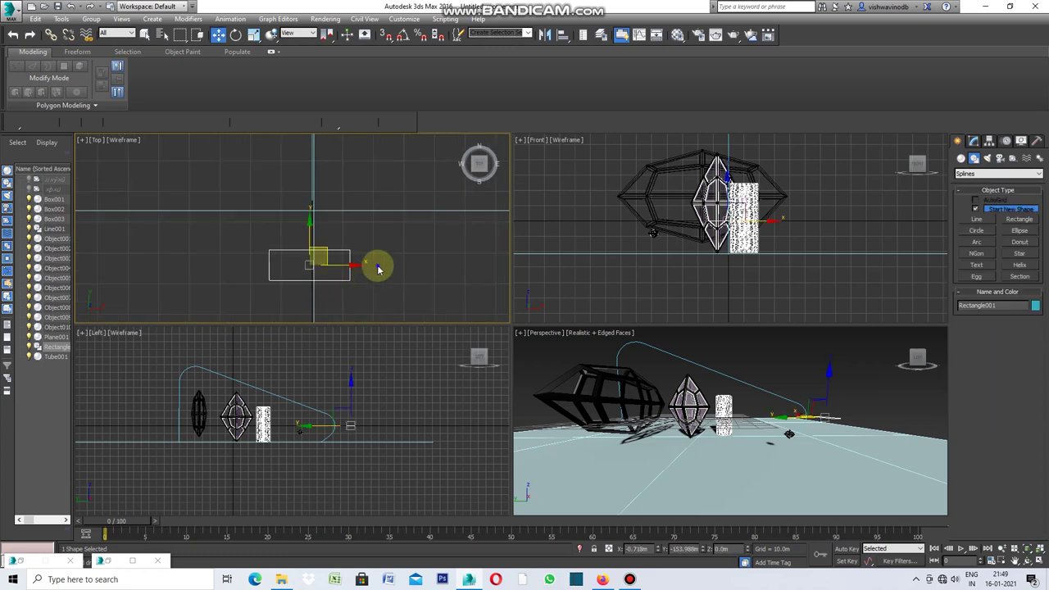
right_click(377, 267)
left_click(482, 368)
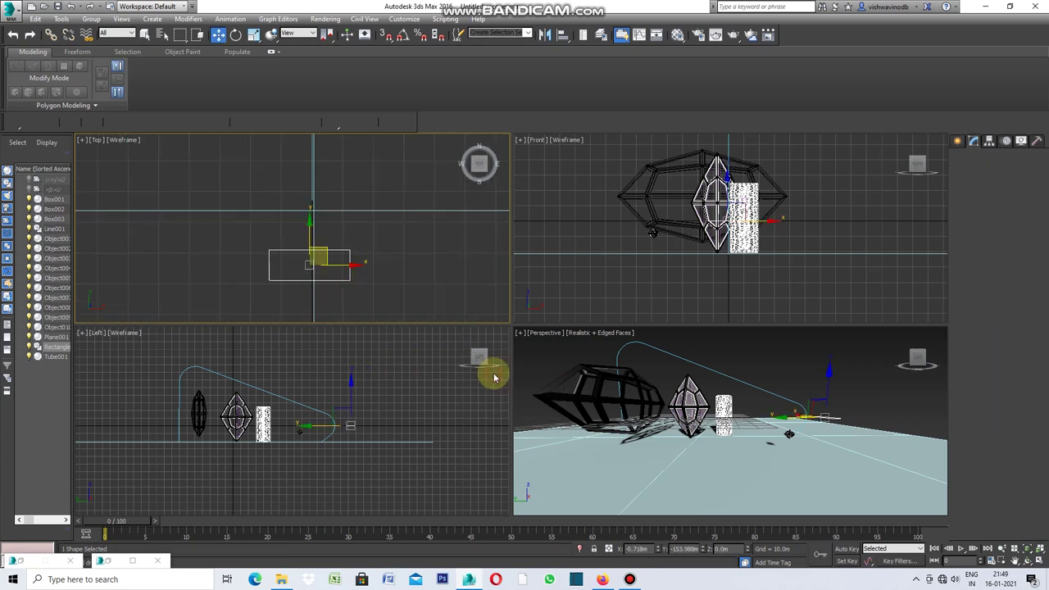
Select the four corner vertices of Rectangle001
left_click(983, 372)
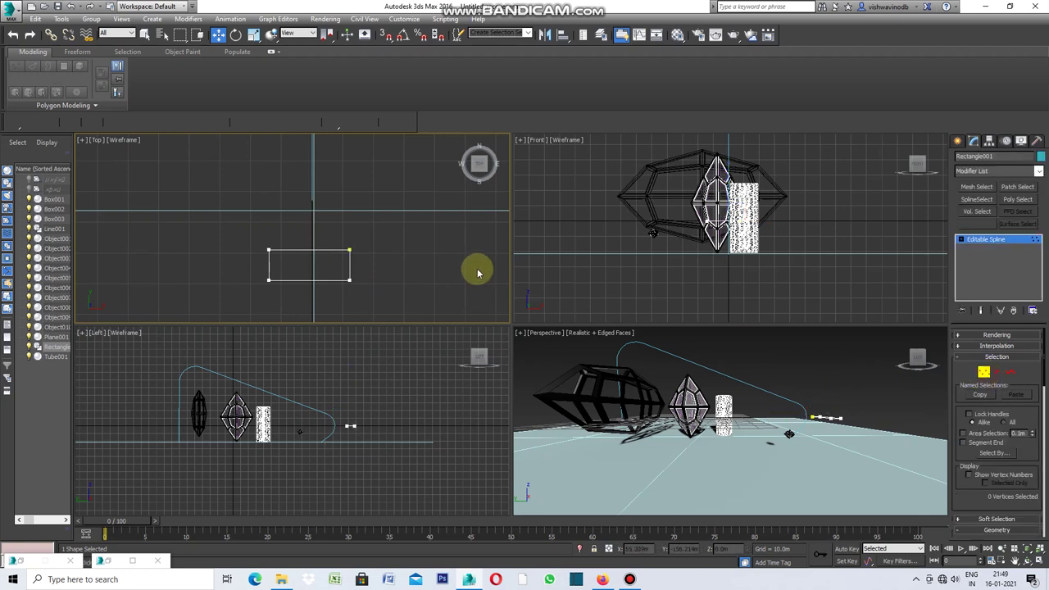
left_click_drag(389, 226, 215, 297)
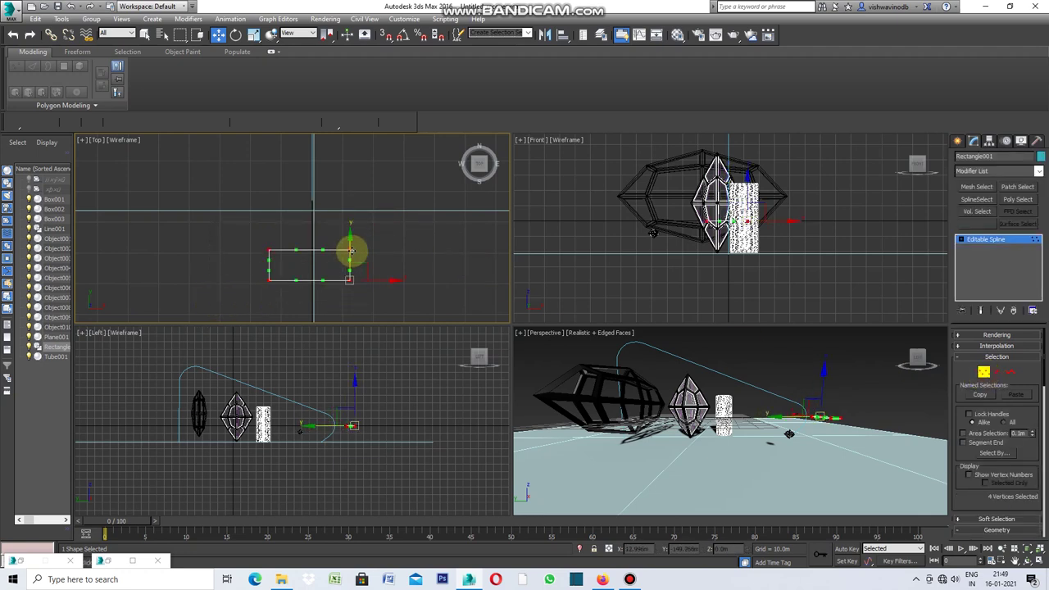
left_click(269, 250)
left_click(350, 280)
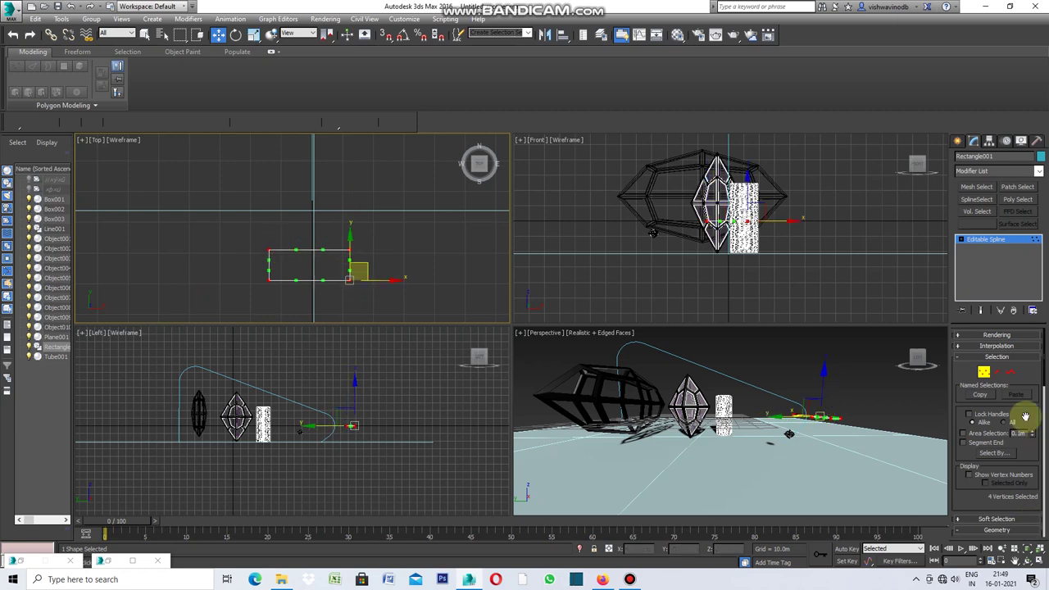
Fillet the rectangle's corners by about 2.85m, then maximize Perspective and select the arch line
scroll(1022, 417, "down", 1)
scroll(1020, 422, "down", 2)
scroll(1020, 430, "down", 2)
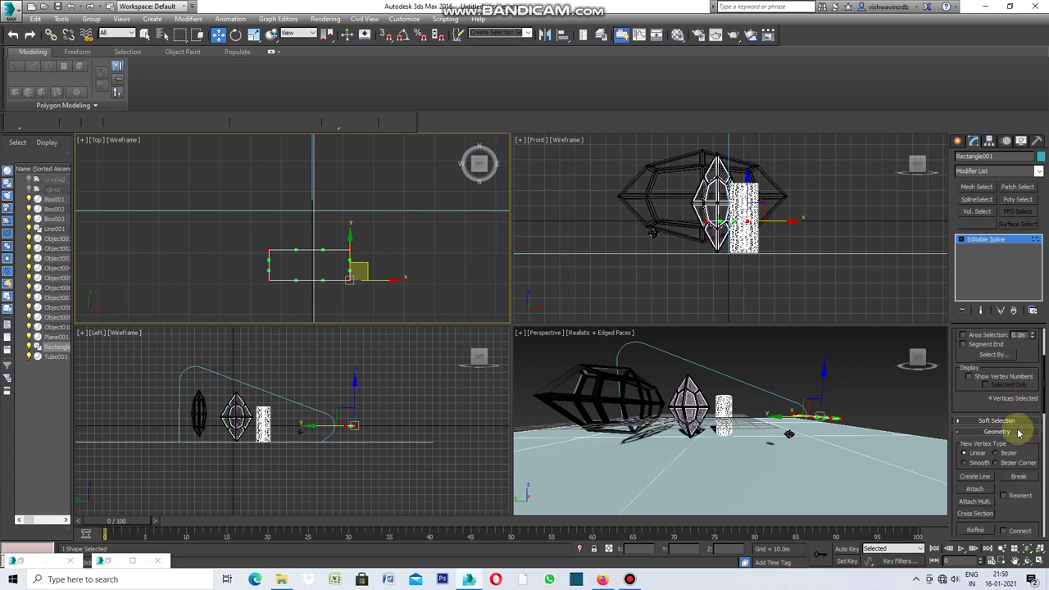
scroll(996, 462, "down", 2)
scroll(996, 462, "down", 2)
scroll(997, 462, "down", 2)
scroll(996, 462, "down", 2)
scroll(996, 461, "down", 2)
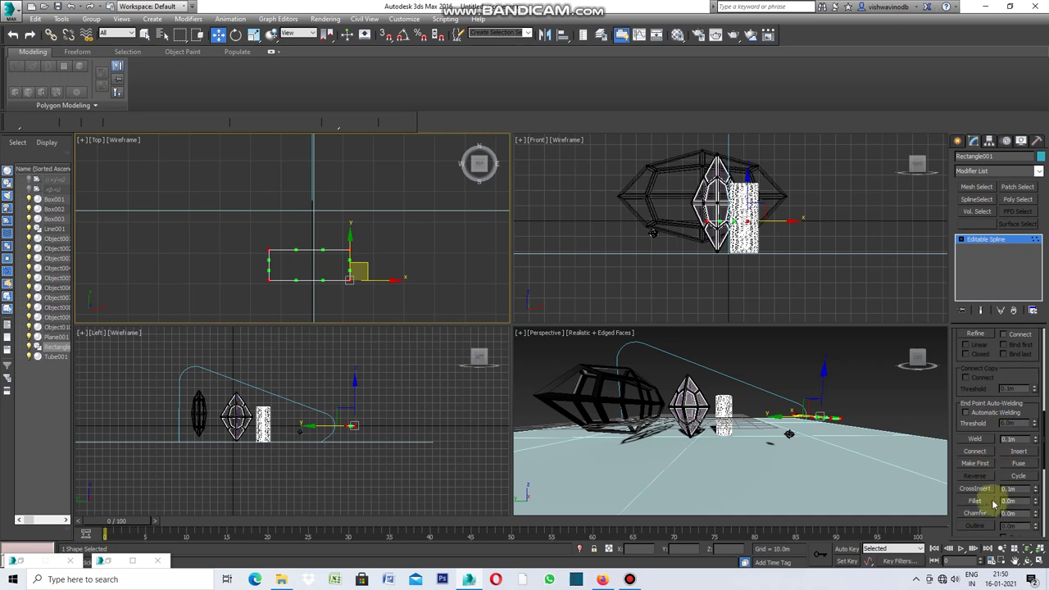
left_click(974, 500)
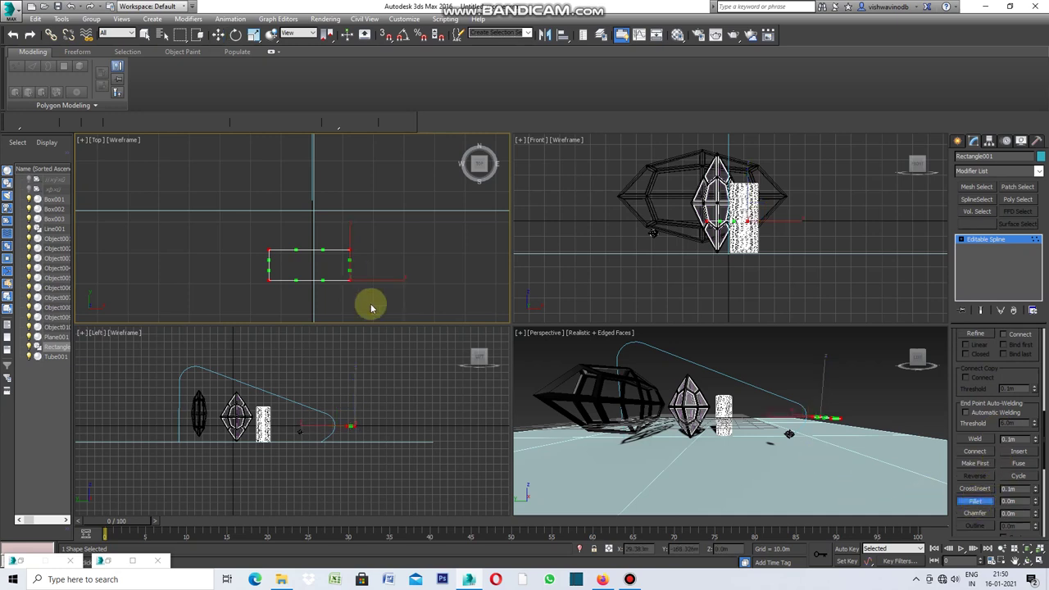
left_click_drag(350, 280, 343, 272)
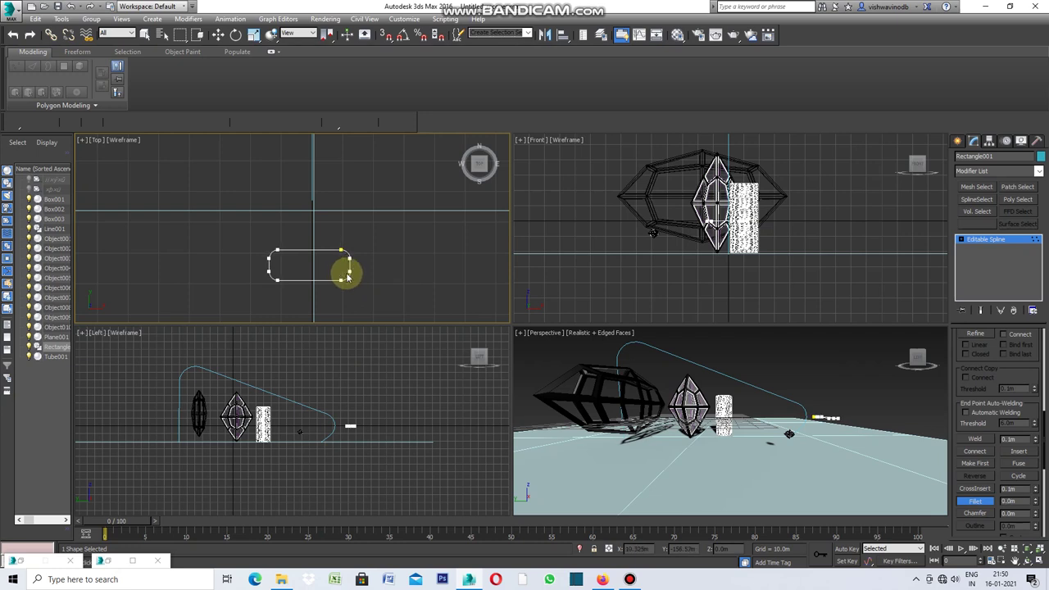
key("alt+w")
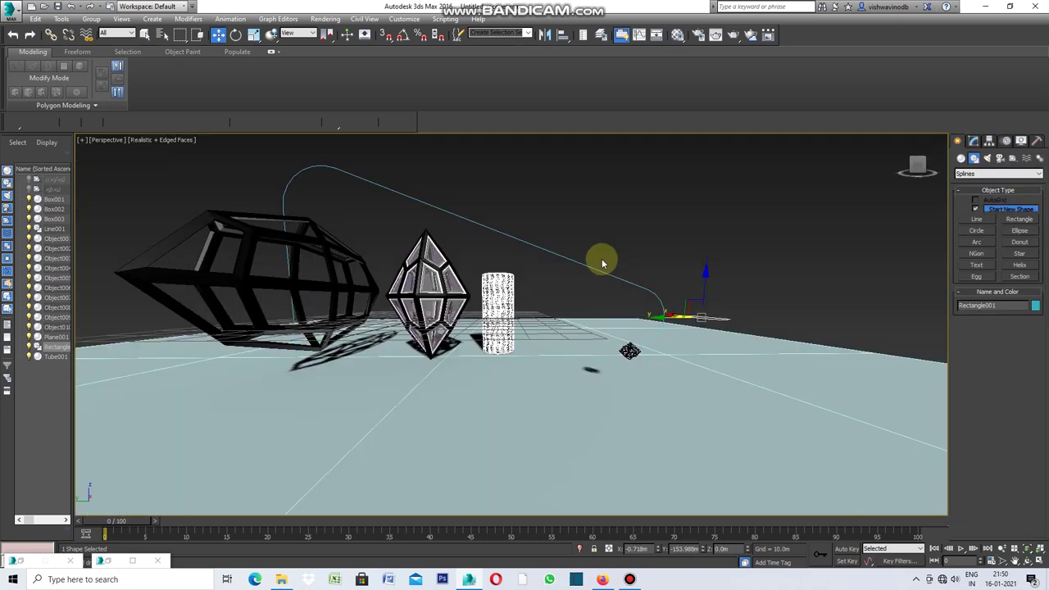
left_click(594, 267)
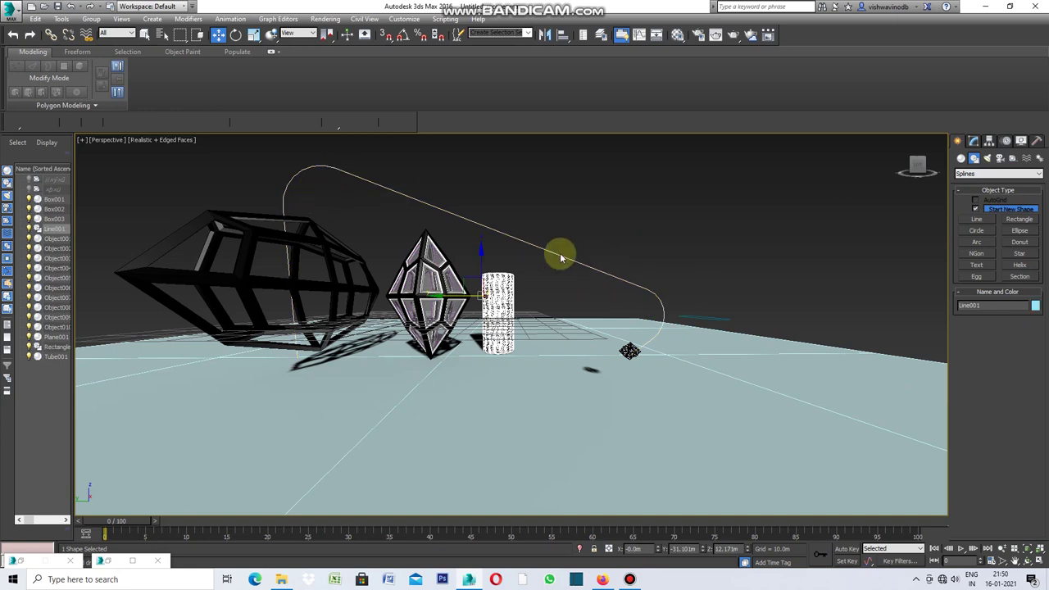
Add a Sweep modifier to Line001 and switch it to a custom cross-section, ready to pick a shape
left_click(973, 141)
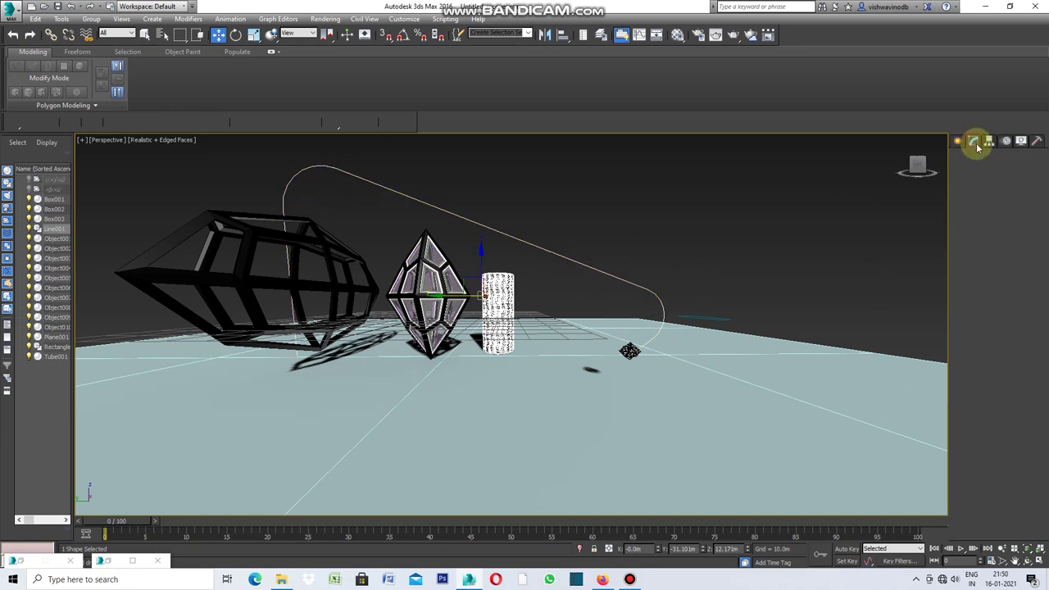
left_click(1038, 172)
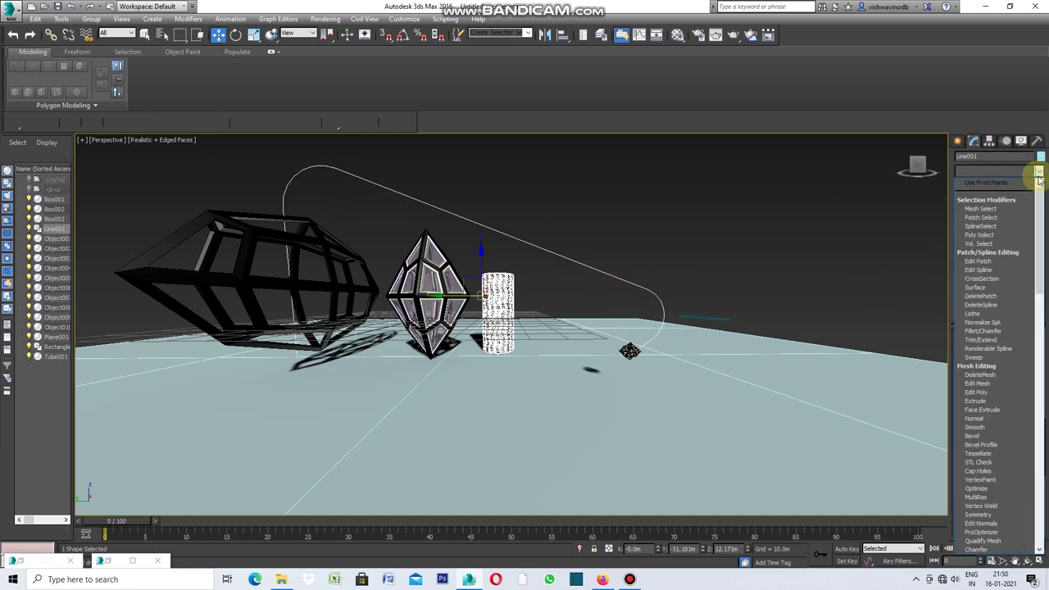
left_click(987, 359)
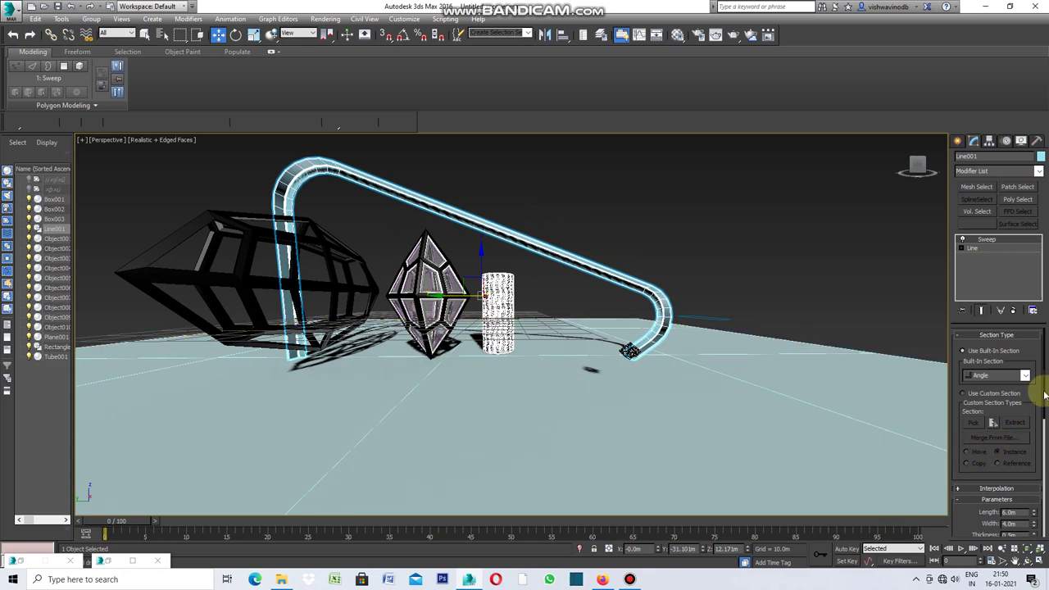
left_click(964, 394)
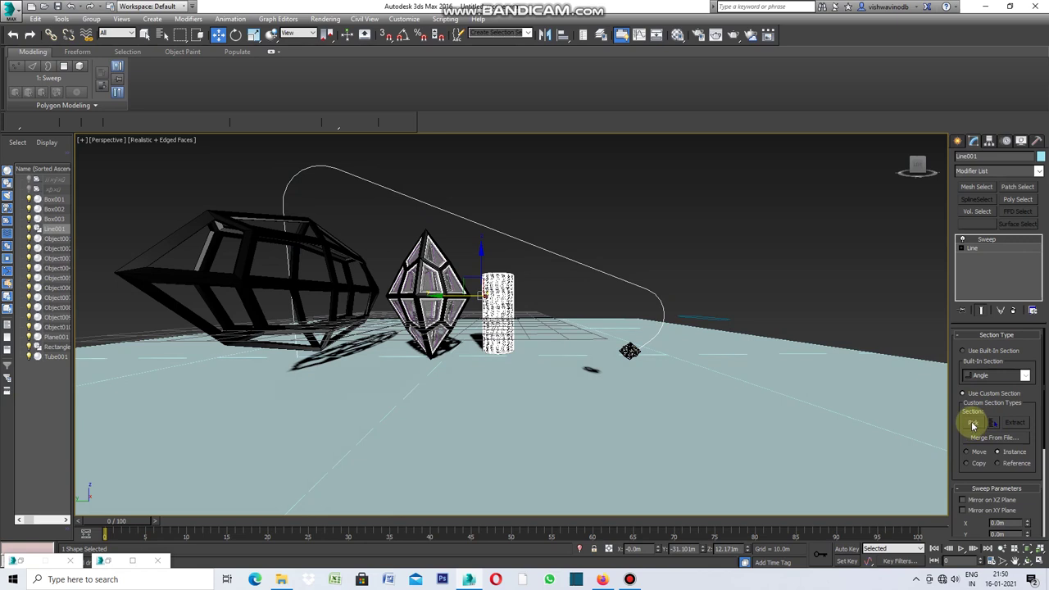
left_click(973, 424)
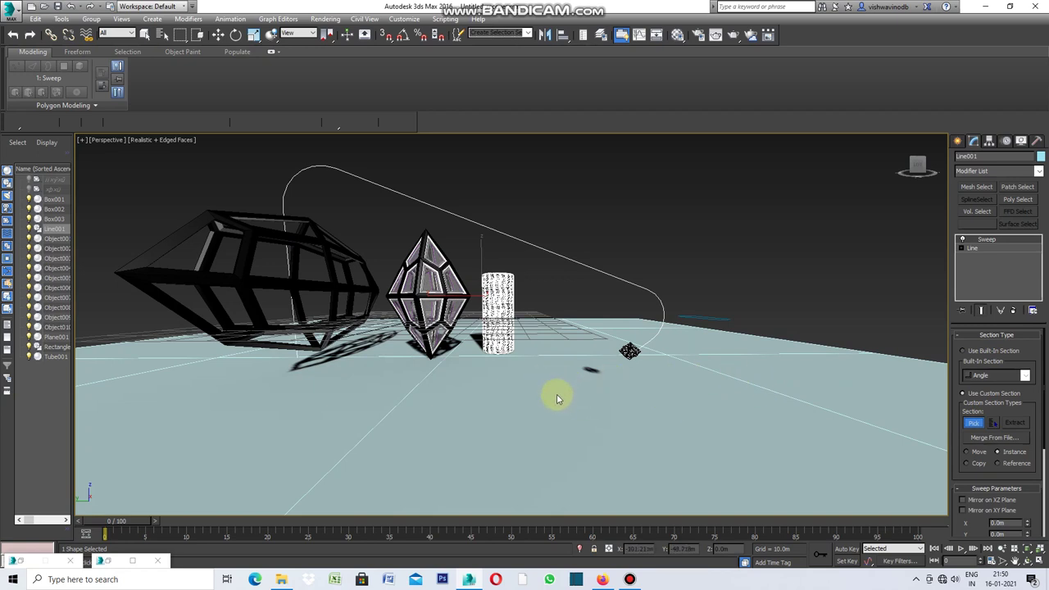
left_click(83, 139)
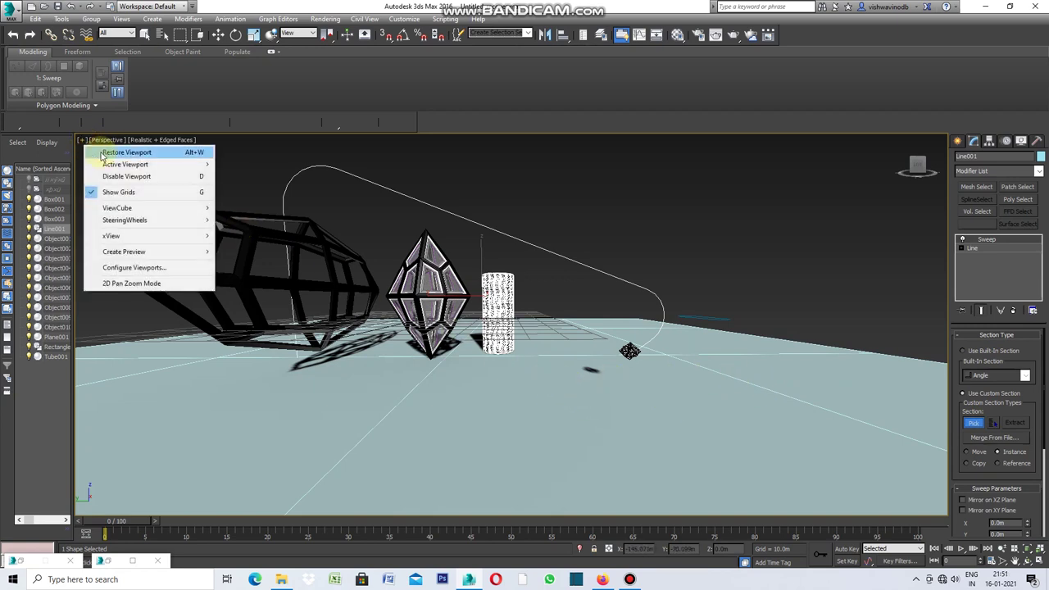
Pick Rectangle001 as the sweep's custom section and maximize the Perspective view
left_click(100, 150)
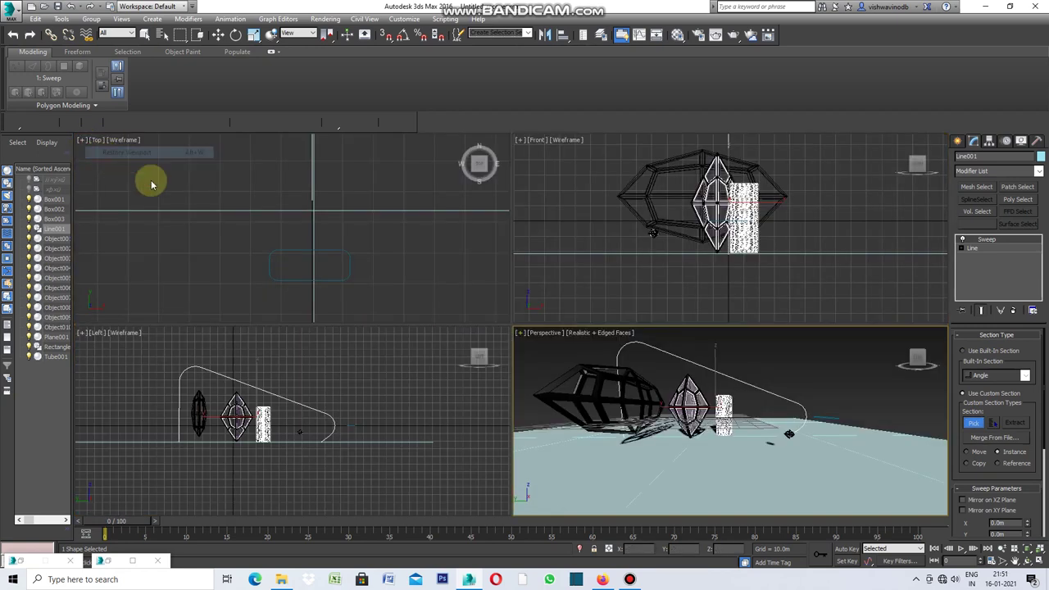
left_click(345, 278)
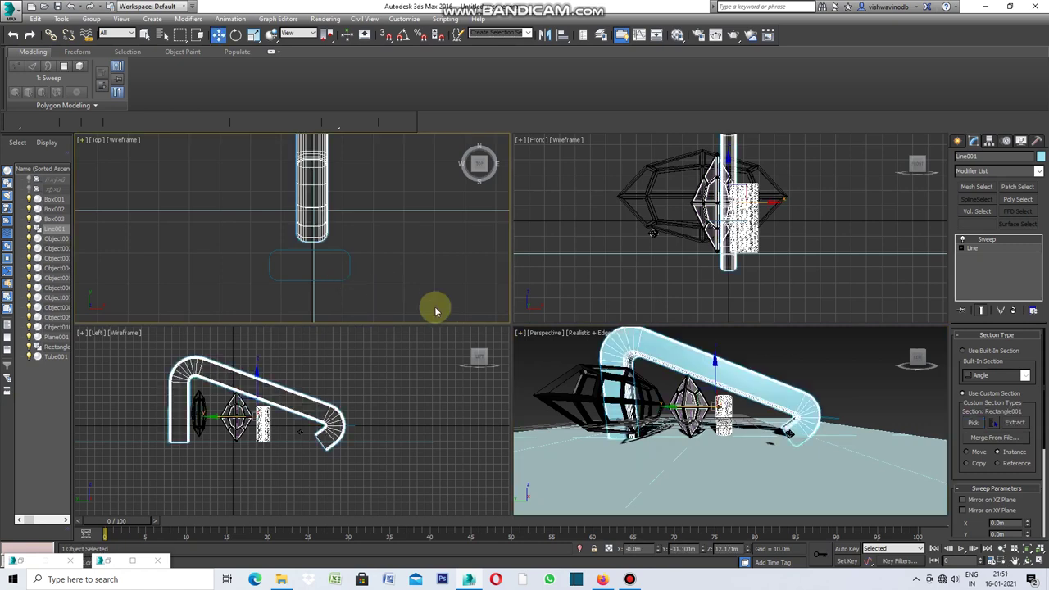
left_click(521, 337)
left_click(521, 334)
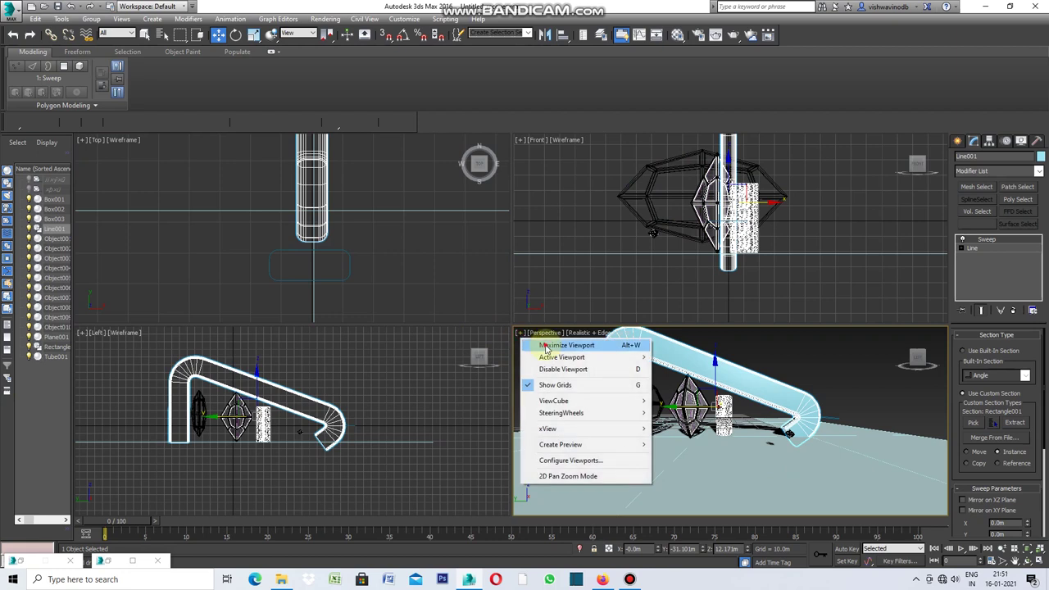
left_click(566, 342)
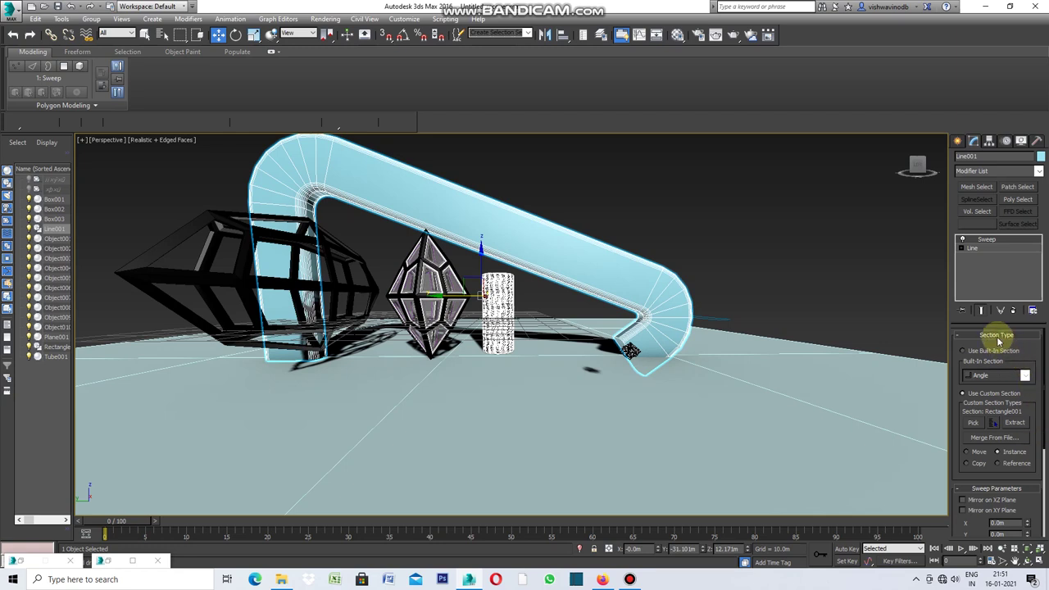
Expand Line in the modifier stack and switch to Spline sub-object level
left_click(962, 249)
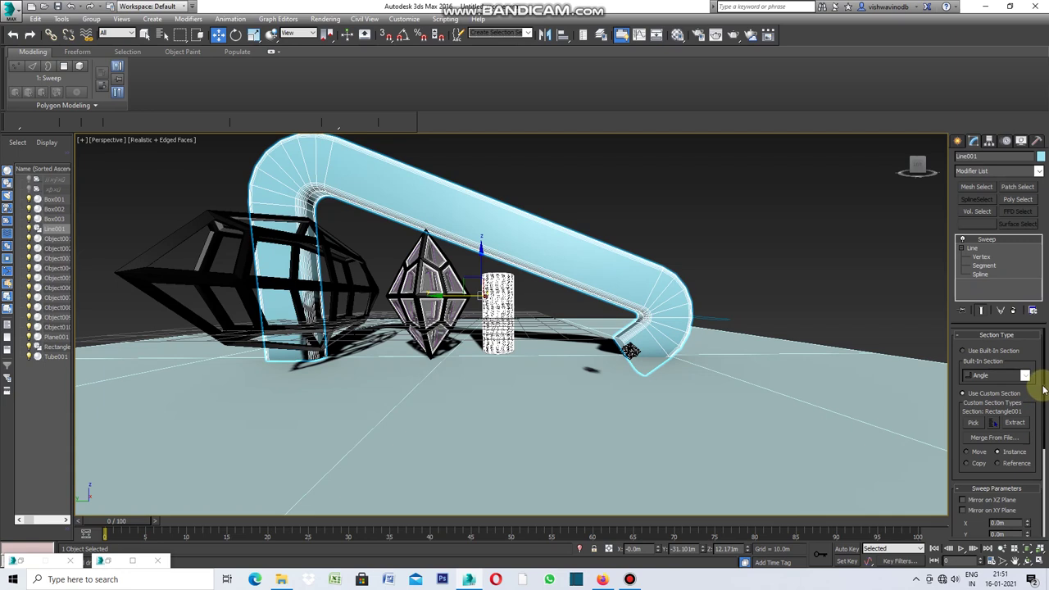
mouse_move(1045, 382)
left_mouse_down()
mouse_move(1045, 508)
mouse_move(1042, 402)
left_mouse_up()
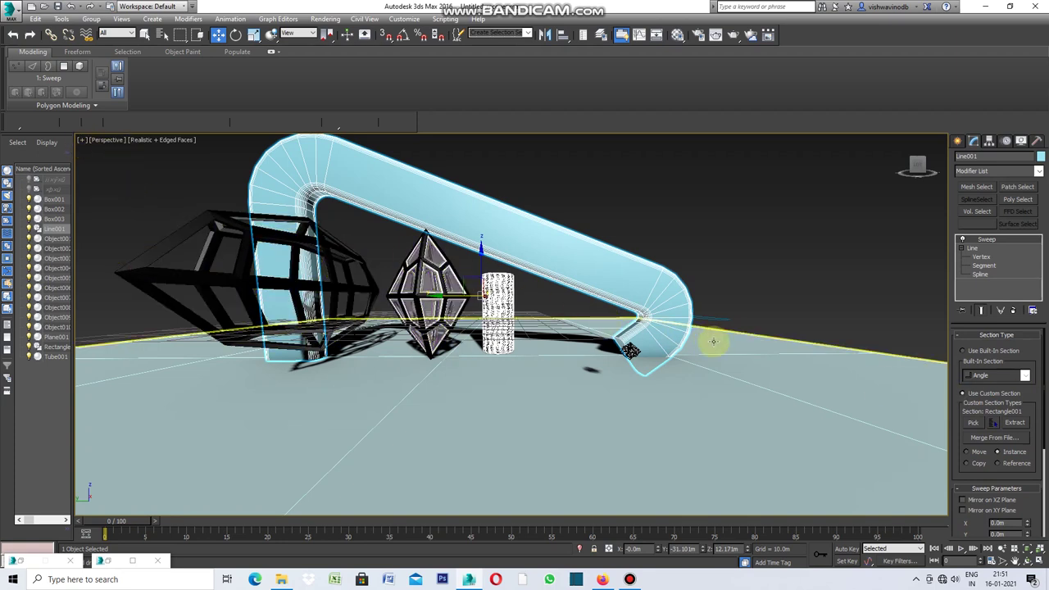
left_click(979, 274)
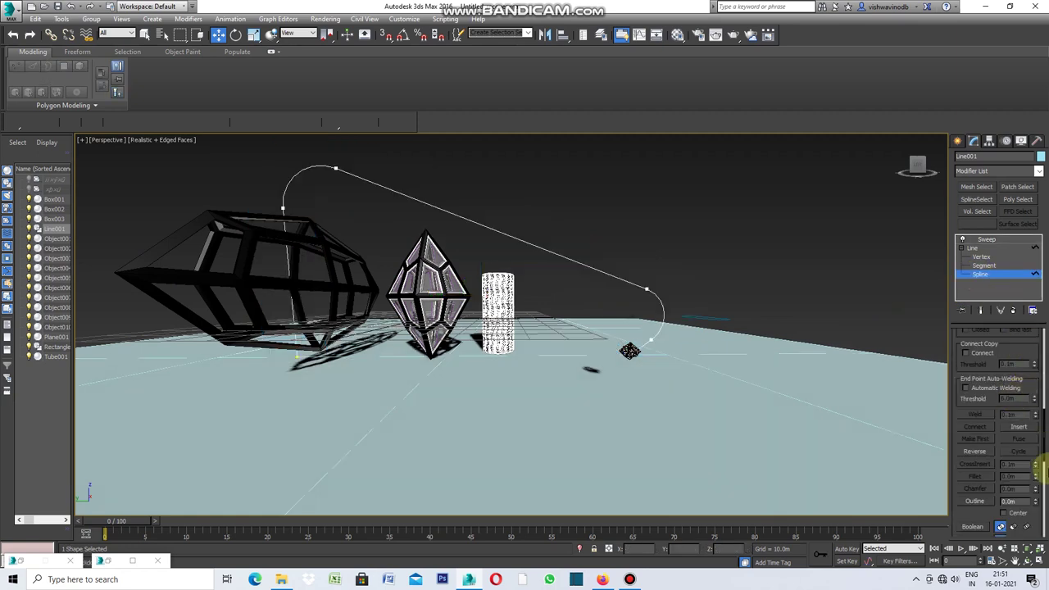
Enter 0 in the line's Interpolation settings, then deselect to reveal the smooth swept pipe
mouse_move(1044, 442)
left_mouse_down()
mouse_move(1042, 348)
mouse_move(1024, 342)
left_mouse_up()
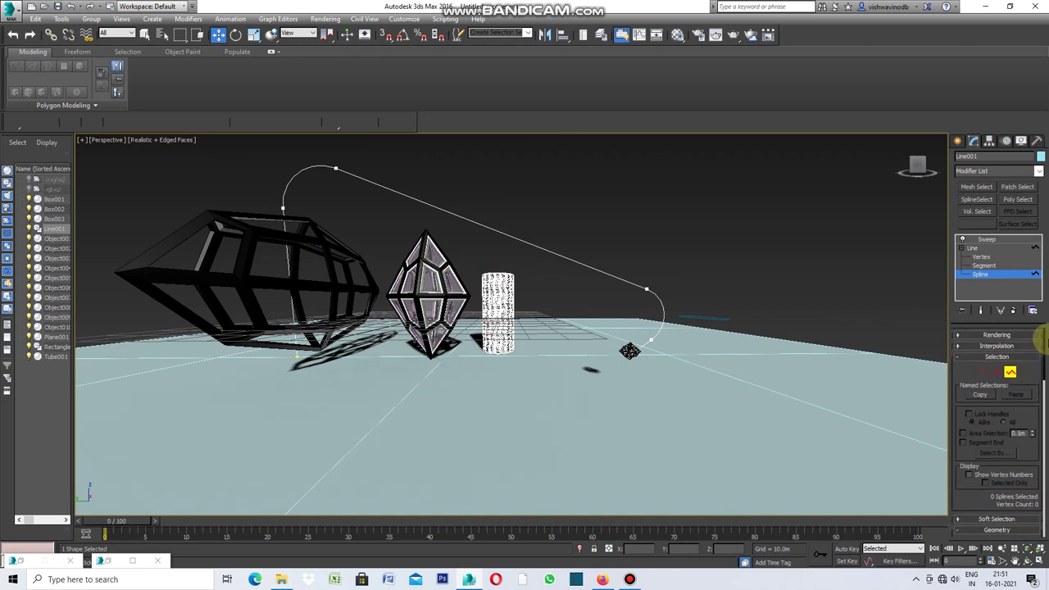
left_click(1006, 347)
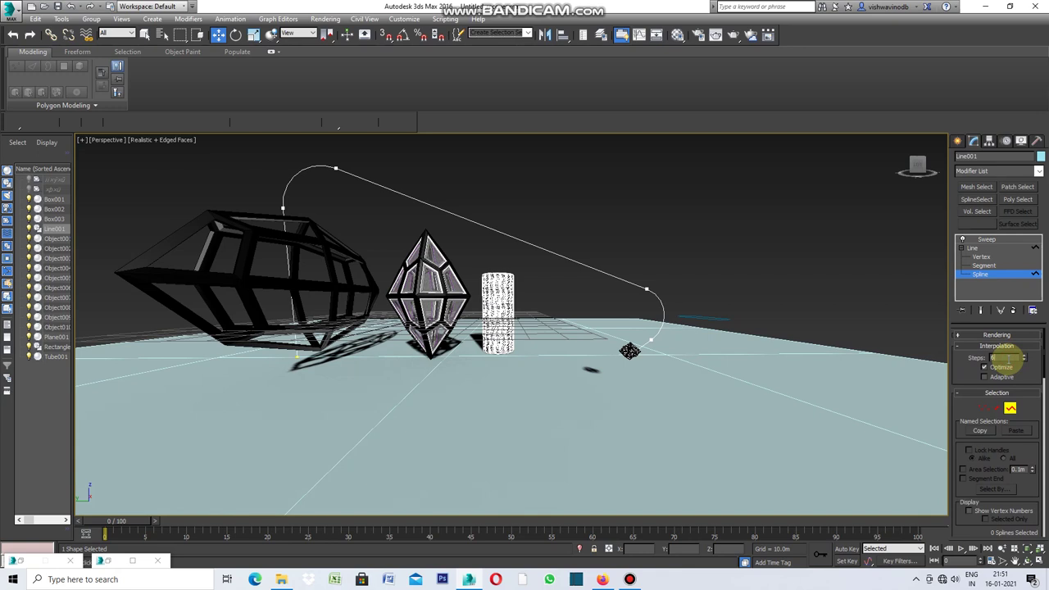
type("00")
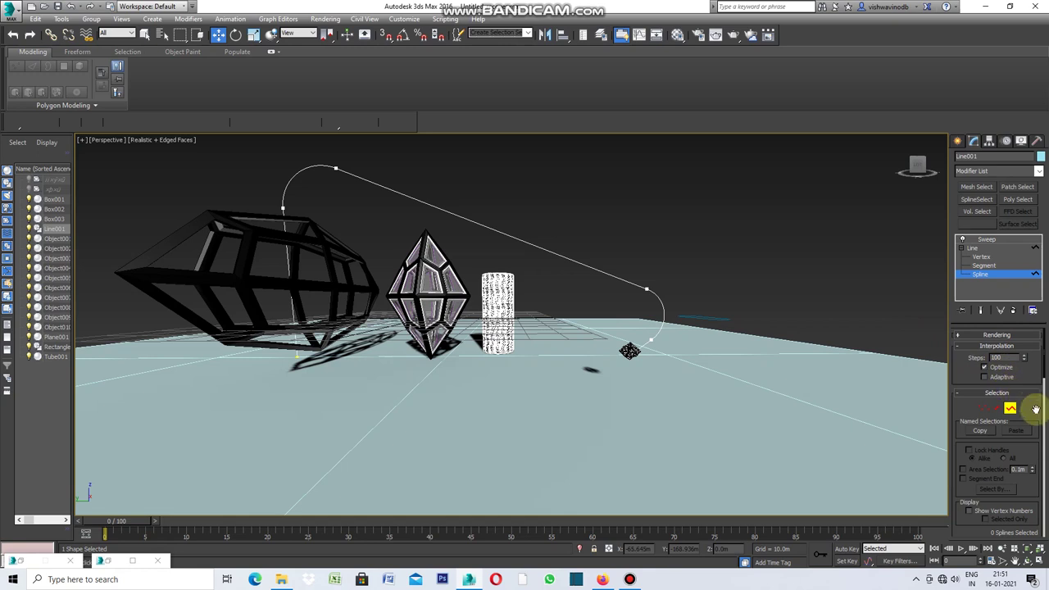
scroll(1020, 420, "down", 2)
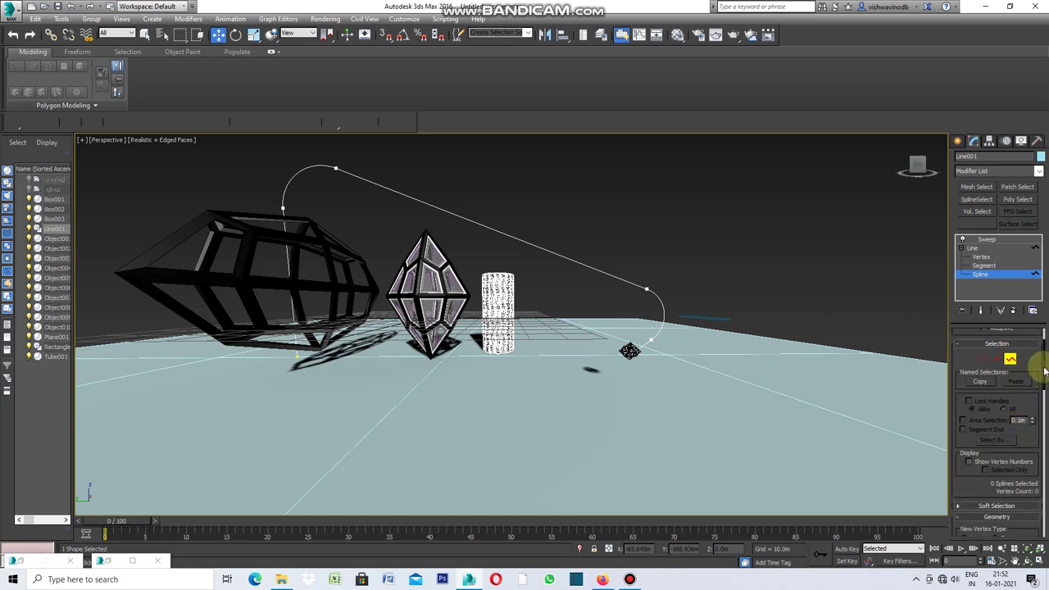
left_click_drag(1044, 371, 1044, 410)
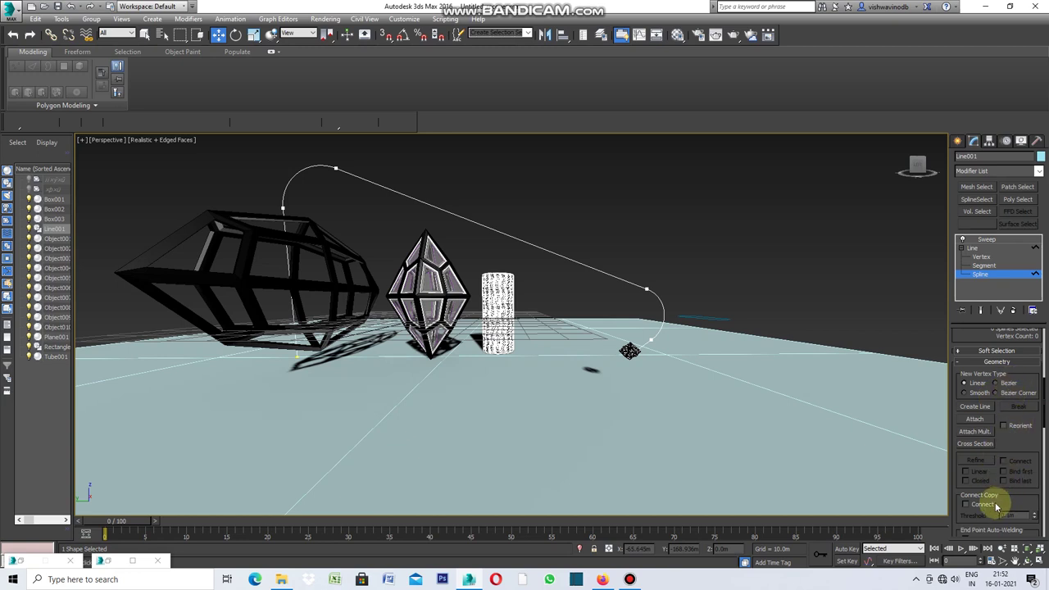
left_click_drag(1045, 407, 1042, 452)
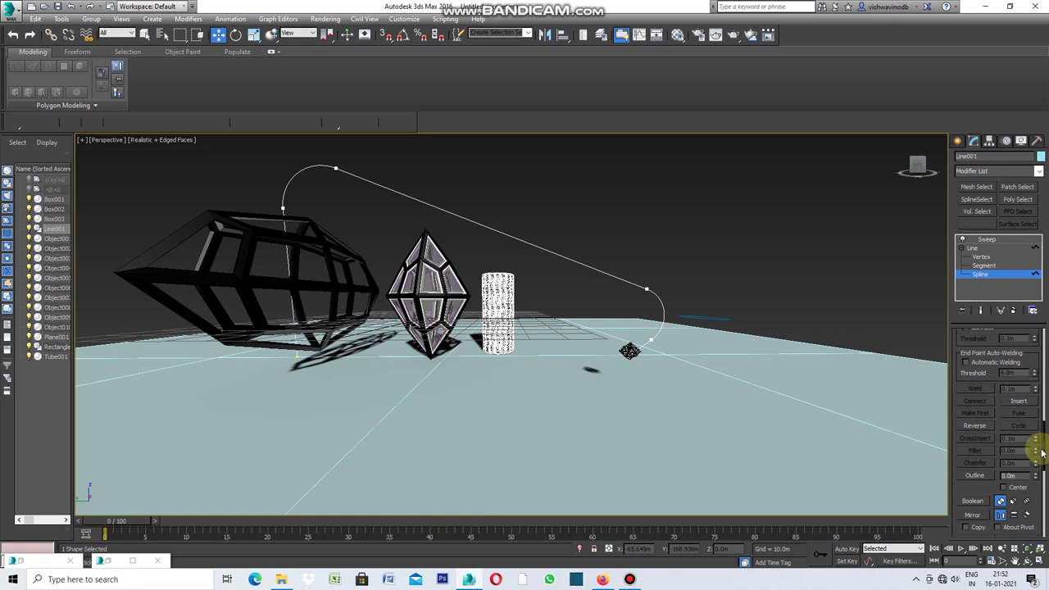
left_click_drag(1041, 452, 1045, 373)
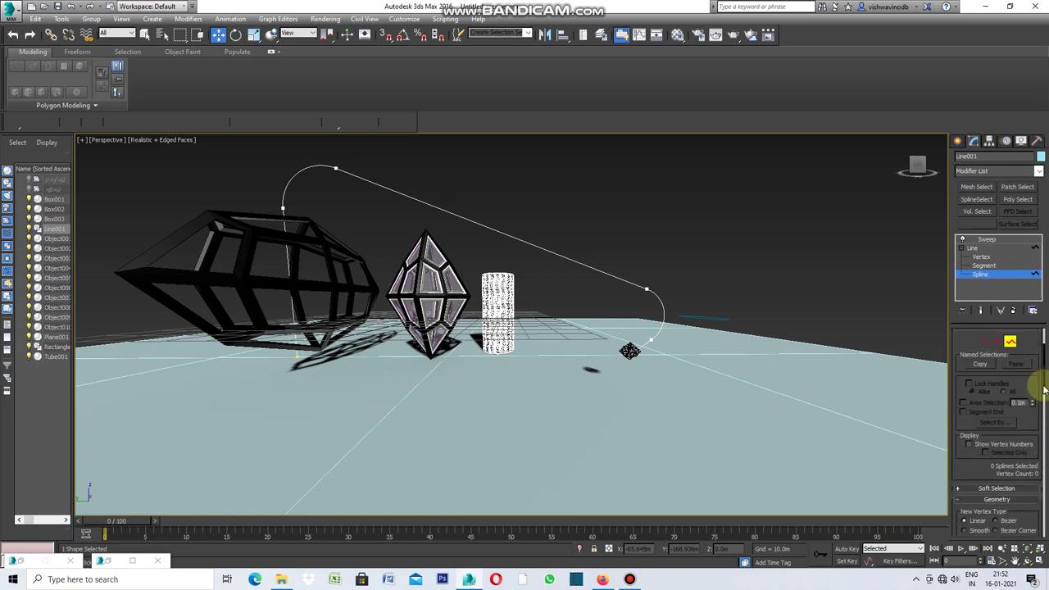
scroll(1044, 383, "up", 2)
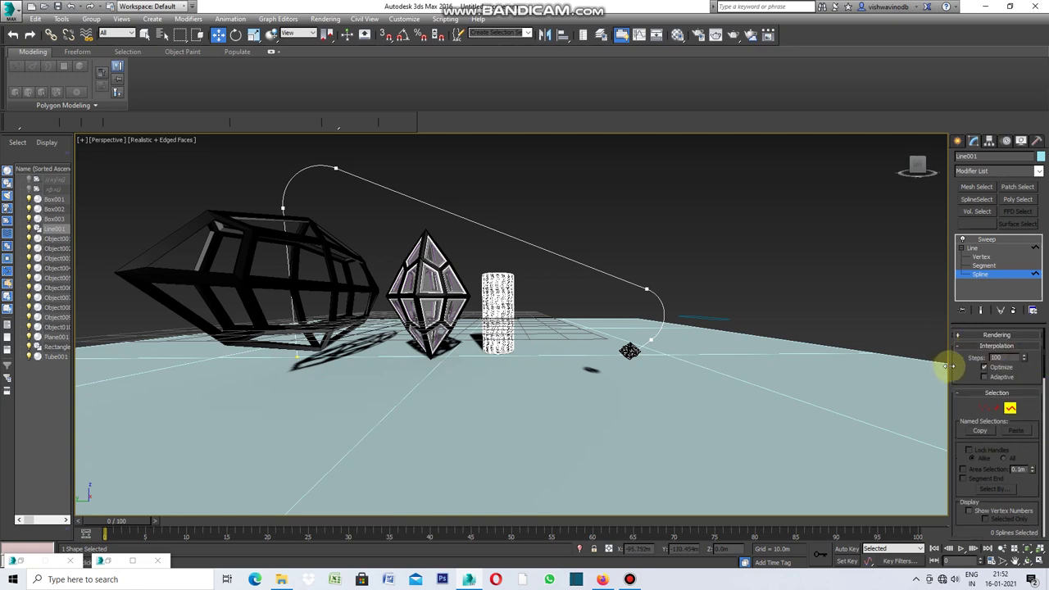
left_click(997, 345)
left_click(981, 255)
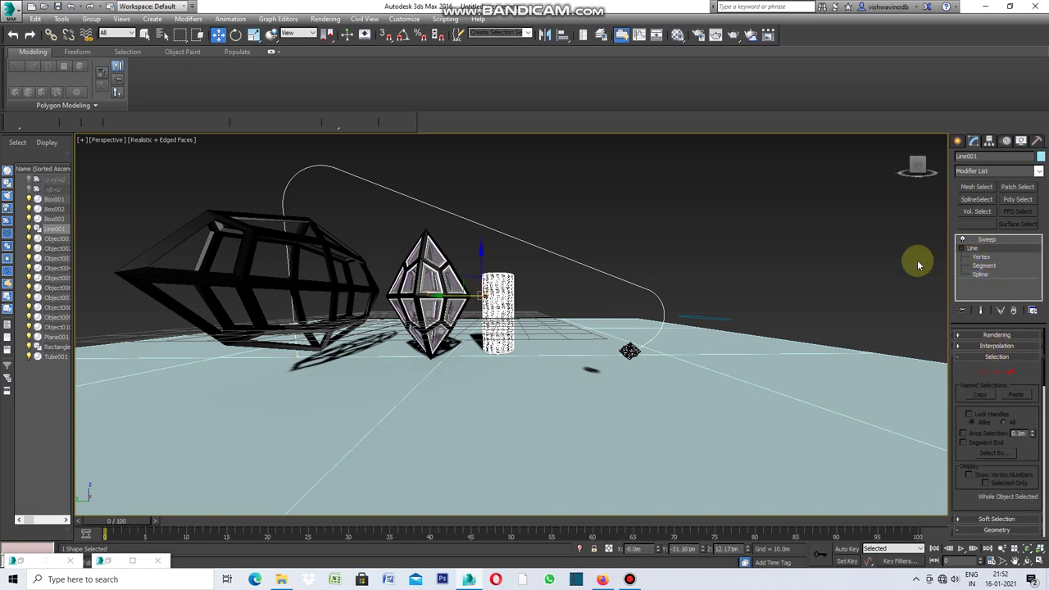
left_click(877, 262)
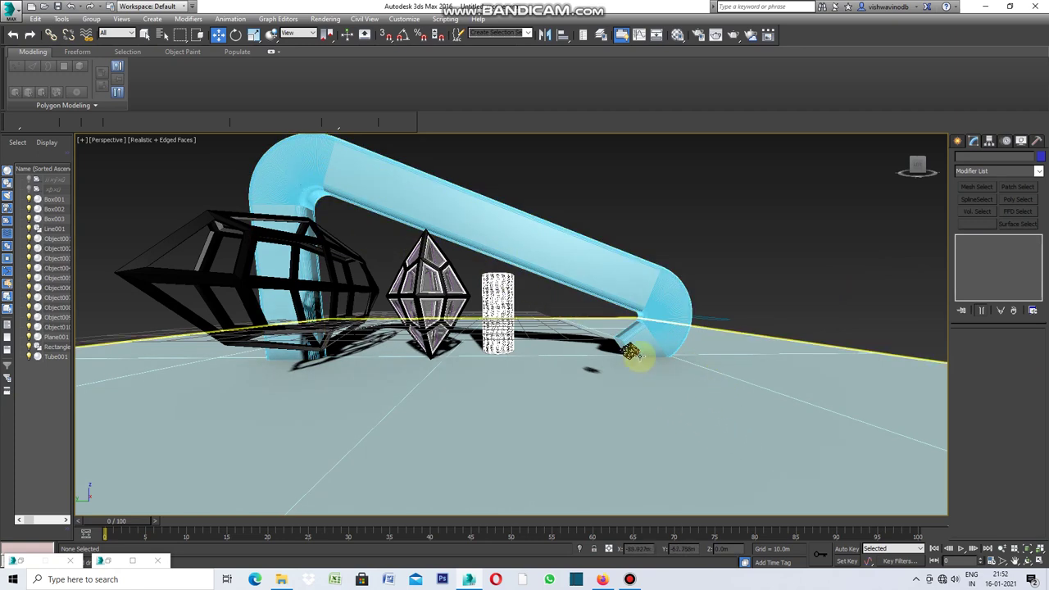
left_click(1028, 562)
mouse_move(383, 324)
left_mouse_down()
mouse_move(442, 330)
mouse_move(434, 332)
left_mouse_up()
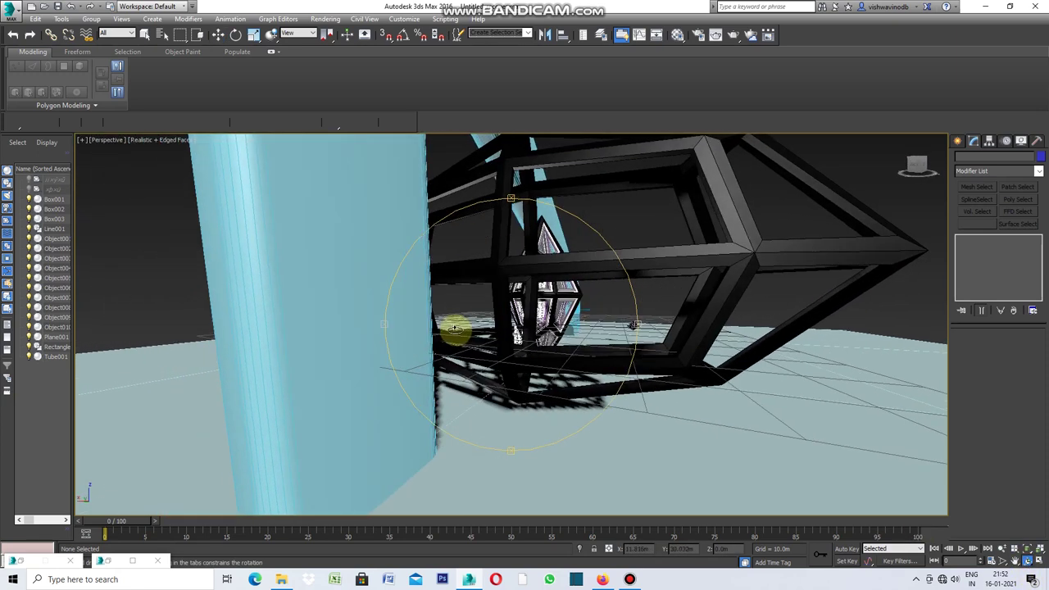
left_click_drag(434, 332, 363, 351)
right_click(824, 223)
mouse_move(869, 327)
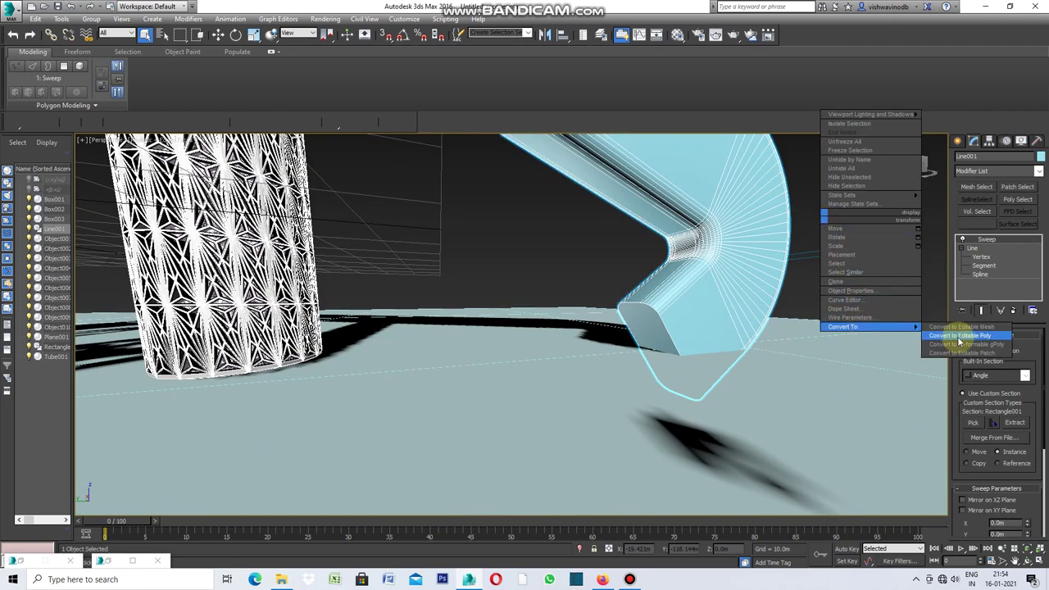
Convert the pipe to an Editable Poly and try selecting its end-cap polygon
left_click(959, 335)
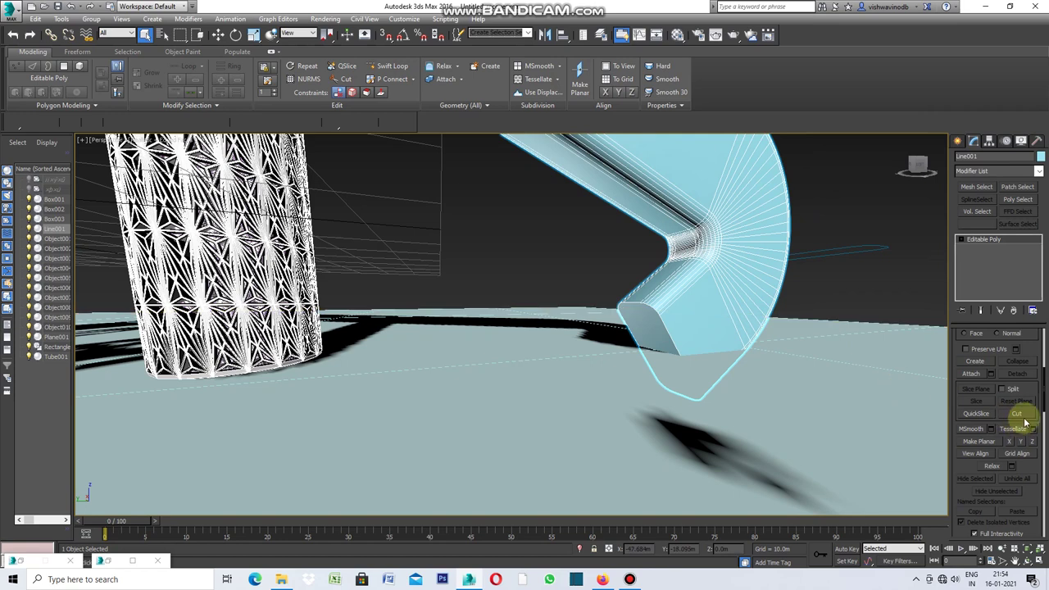
left_click_drag(1040, 403, 1045, 350)
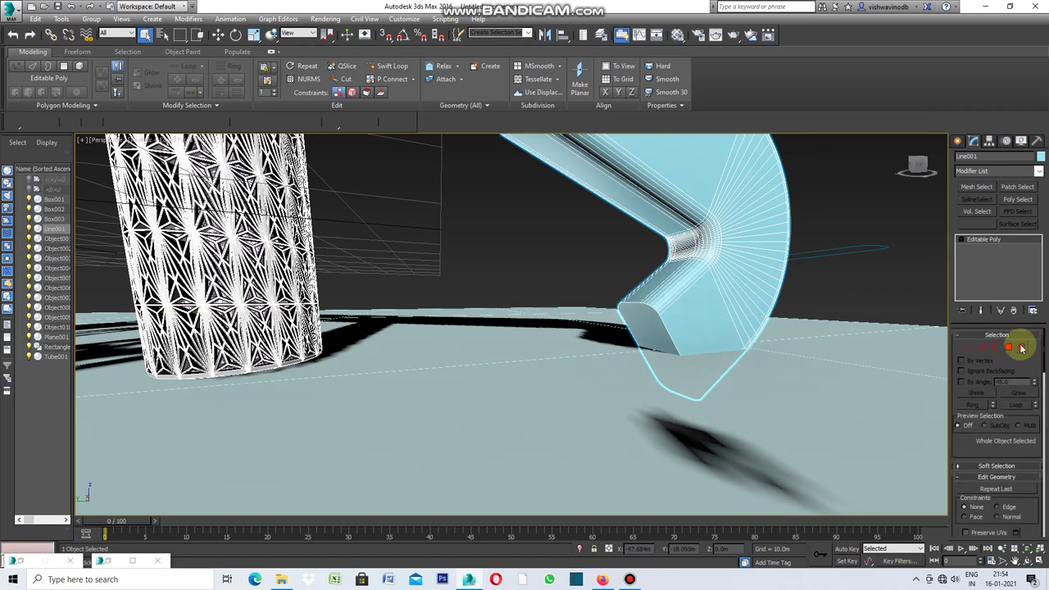
left_click(1007, 347)
left_click(652, 337)
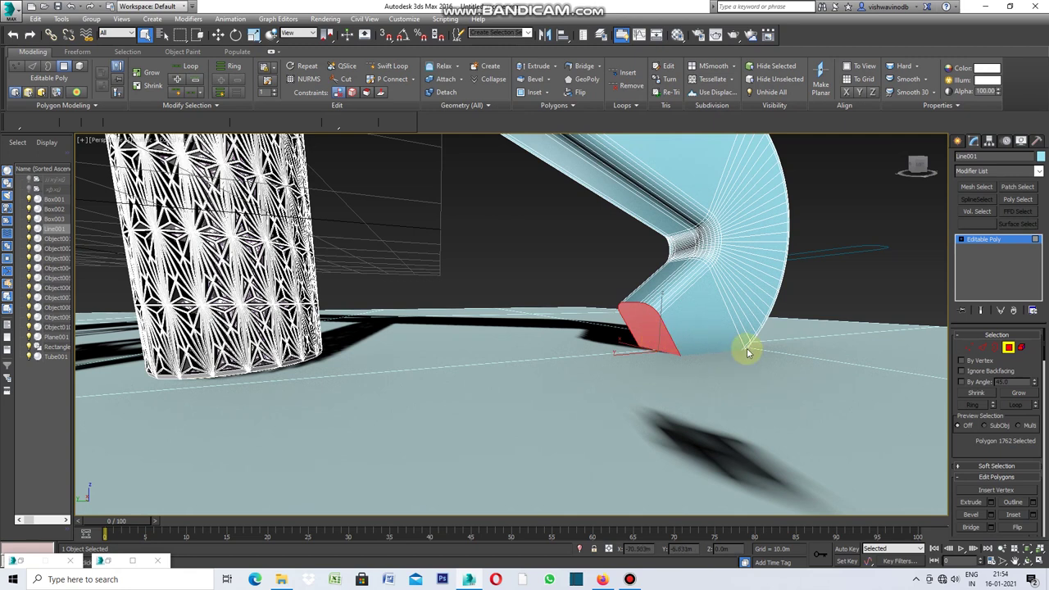
left_click(746, 347)
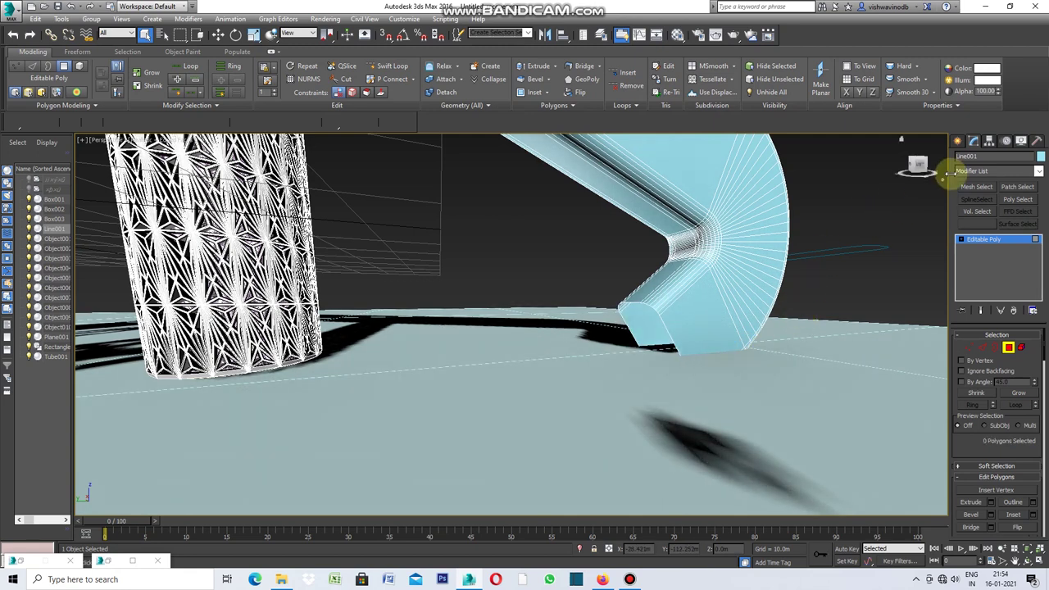
Switch to Edge level and select an edge at the pipe's foot
left_click(981, 350)
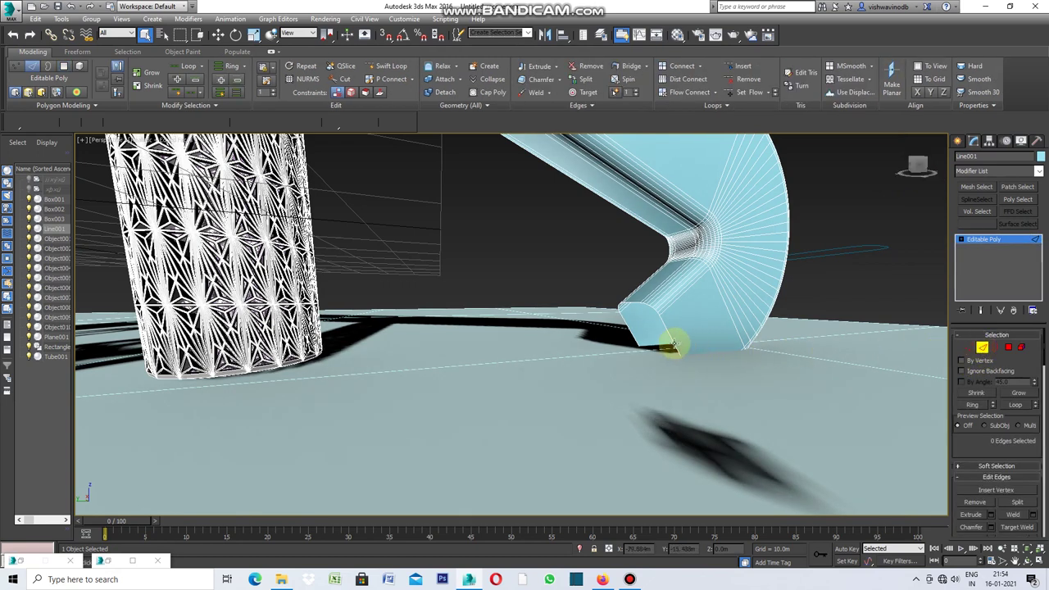
left_click(672, 346)
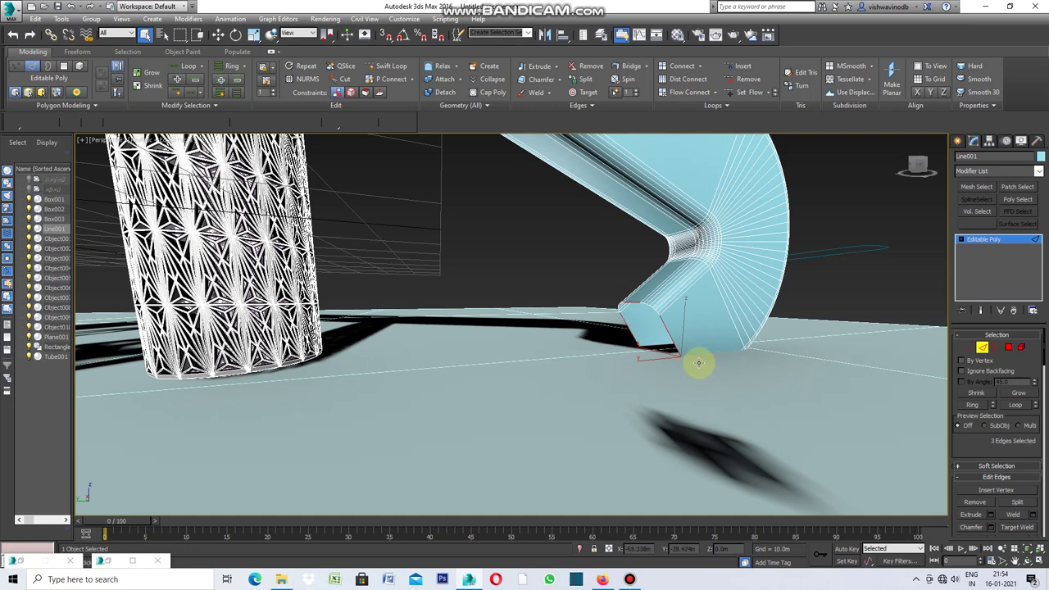
scroll(698, 362, "down", 5)
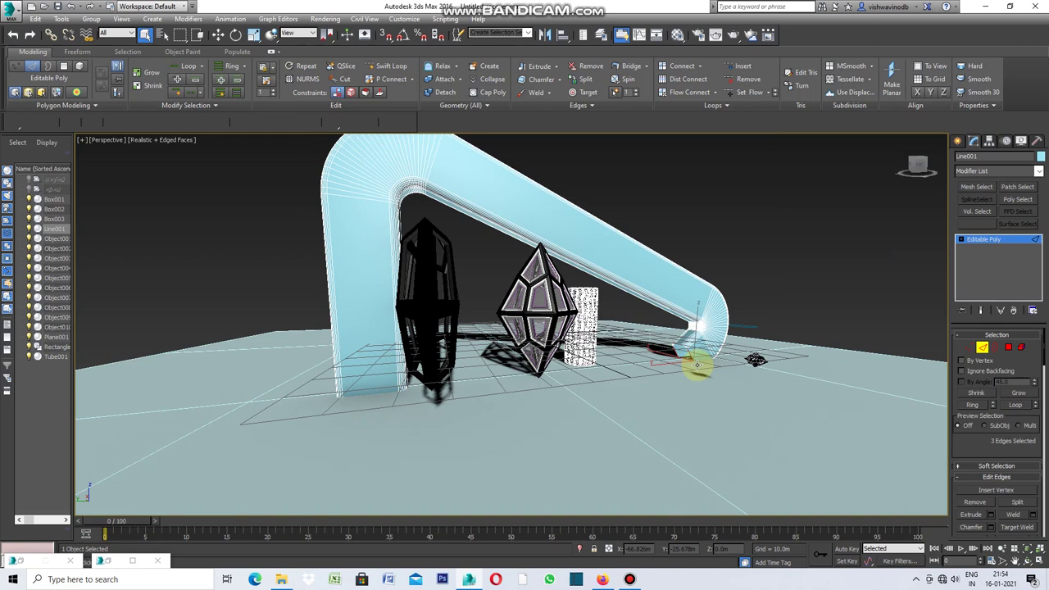
scroll(600, 382, "down", 6)
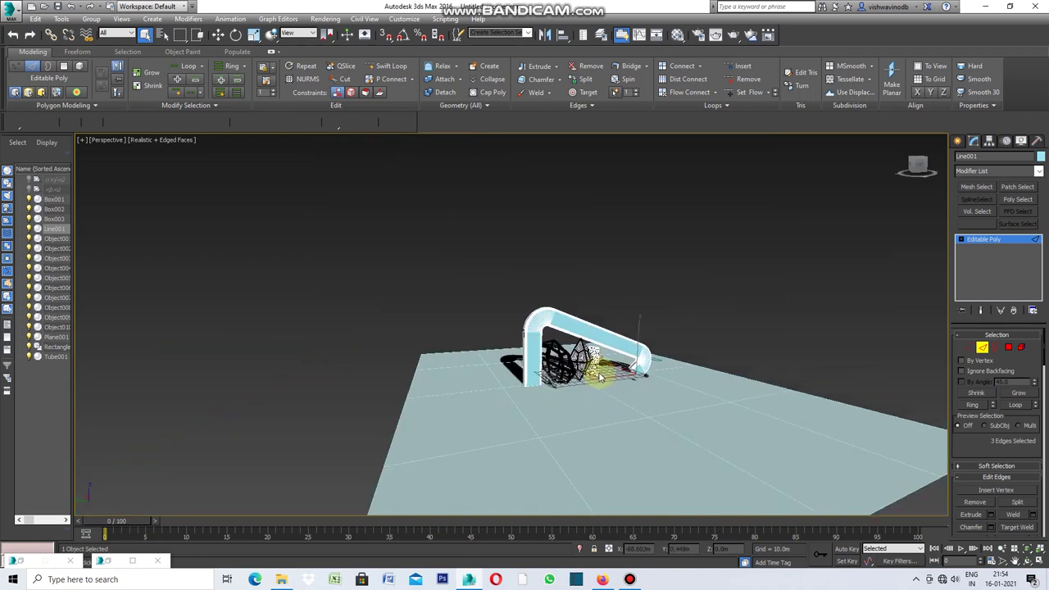
Select the bent pipe and move it up slightly along Z, then deselect it
scroll(600, 382, "up", 3)
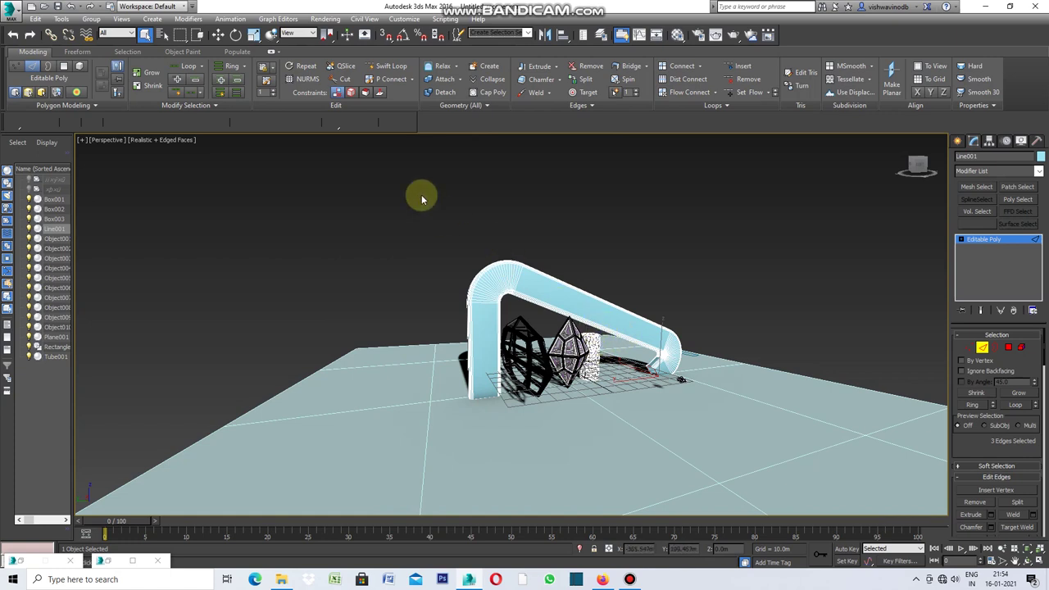
left_click(220, 36)
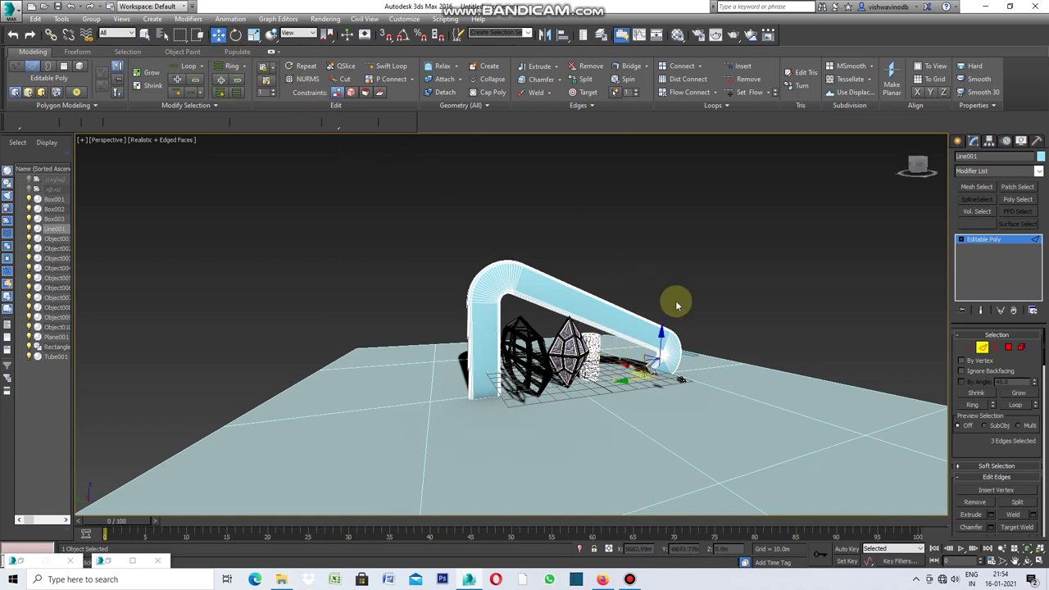
left_click(957, 141)
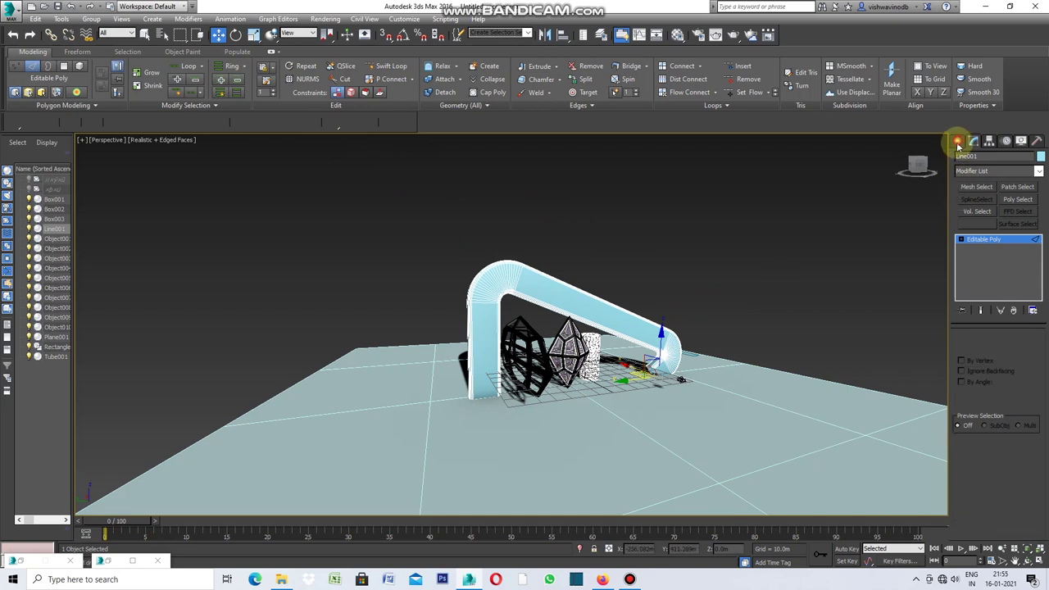
left_click(854, 257)
left_click(609, 321)
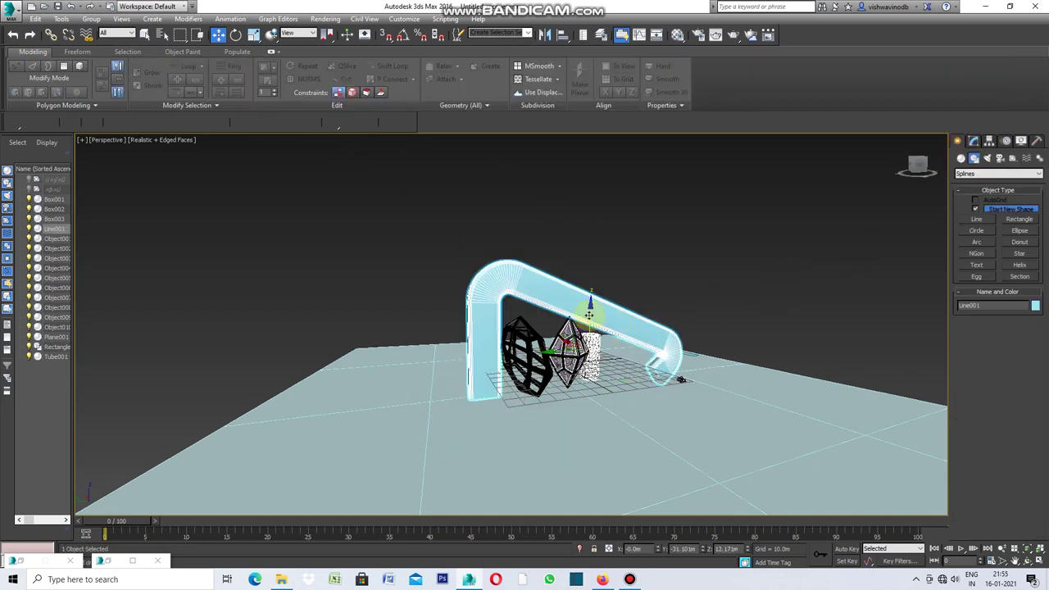
left_click_drag(589, 314, 589, 301)
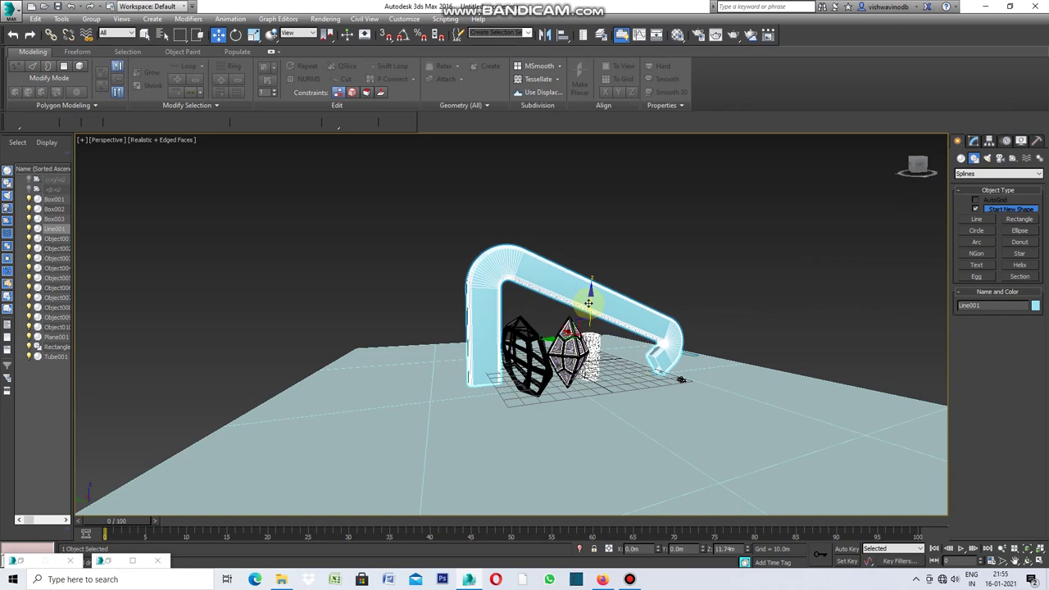
left_click(719, 302)
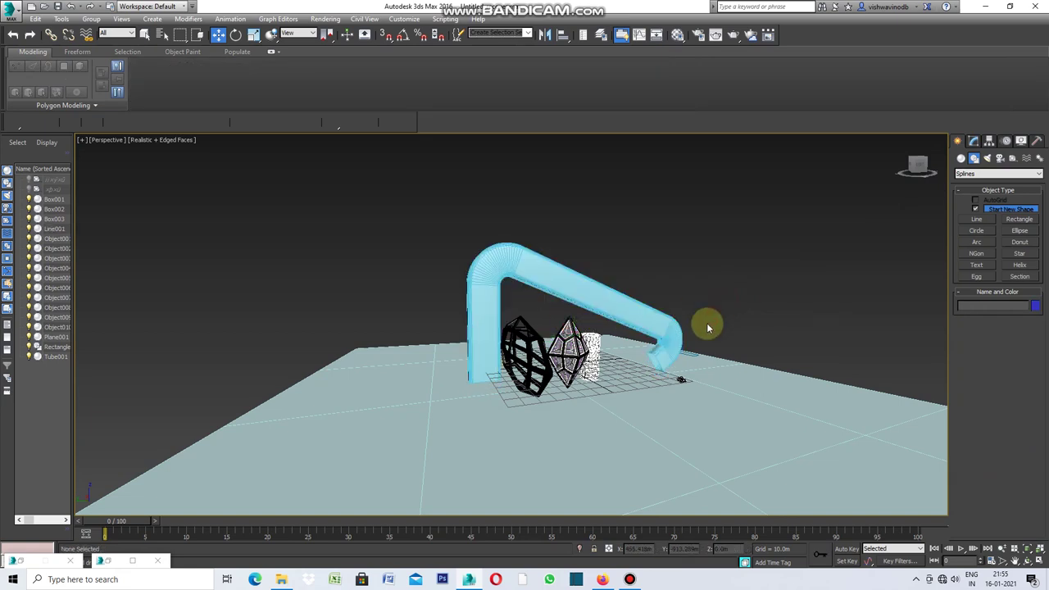
scroll(698, 332, "up", 5)
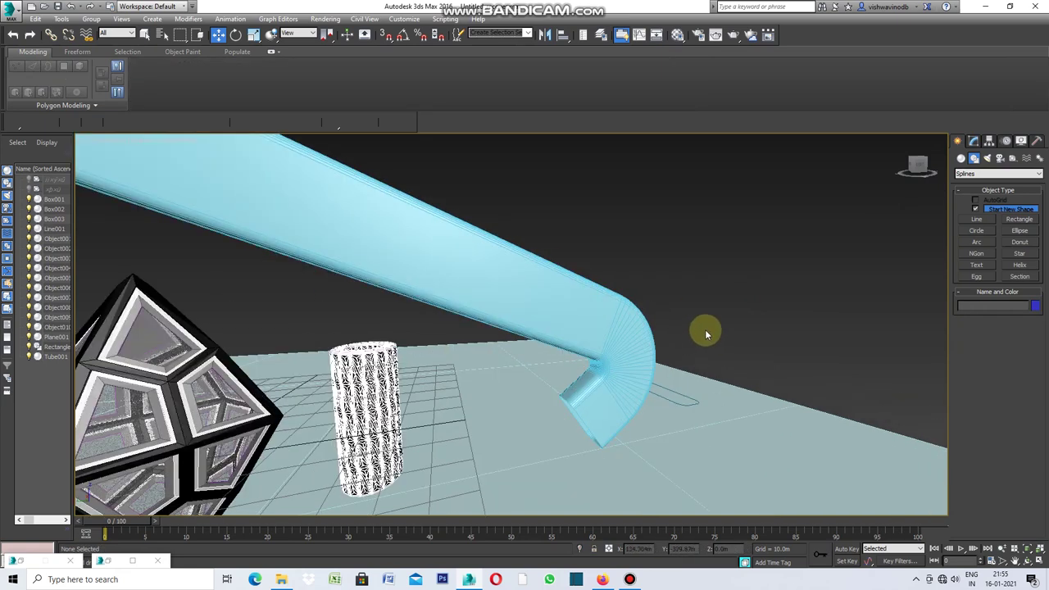
scroll(706, 329, "down", 5)
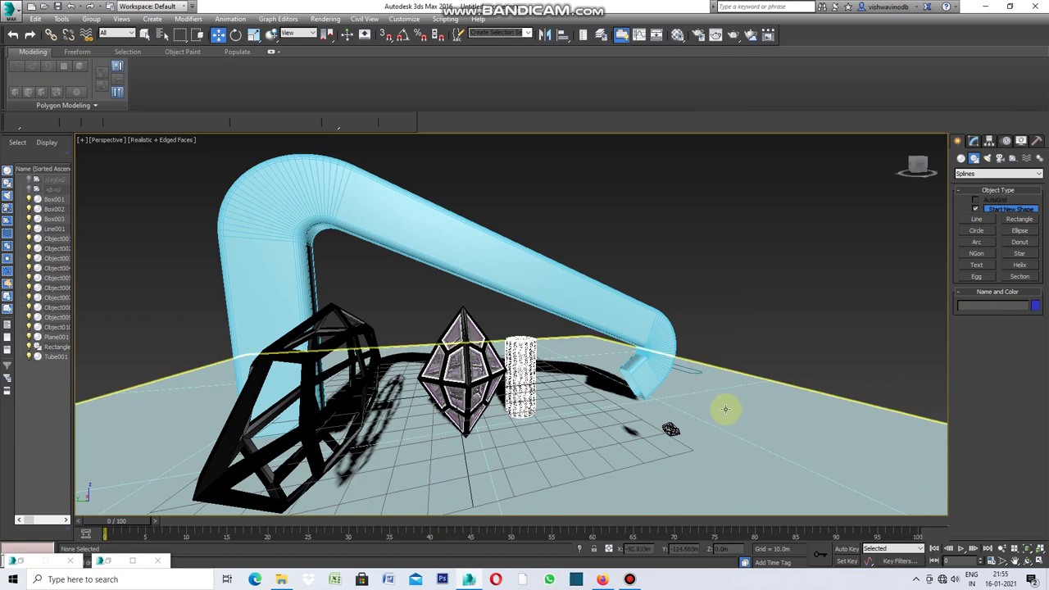
left_click(1027, 562)
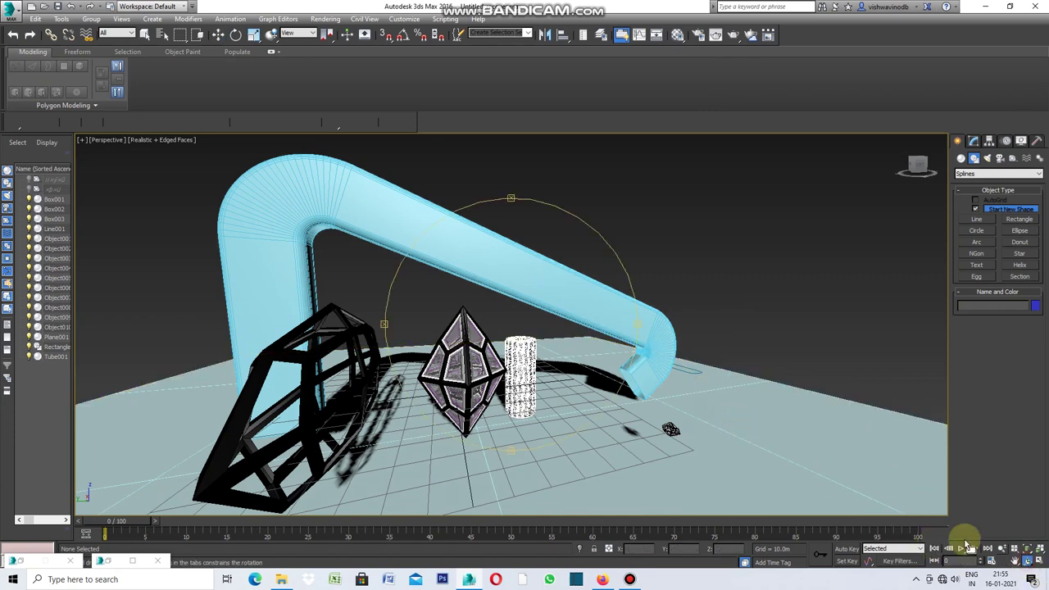
left_click_drag(390, 330, 399, 327)
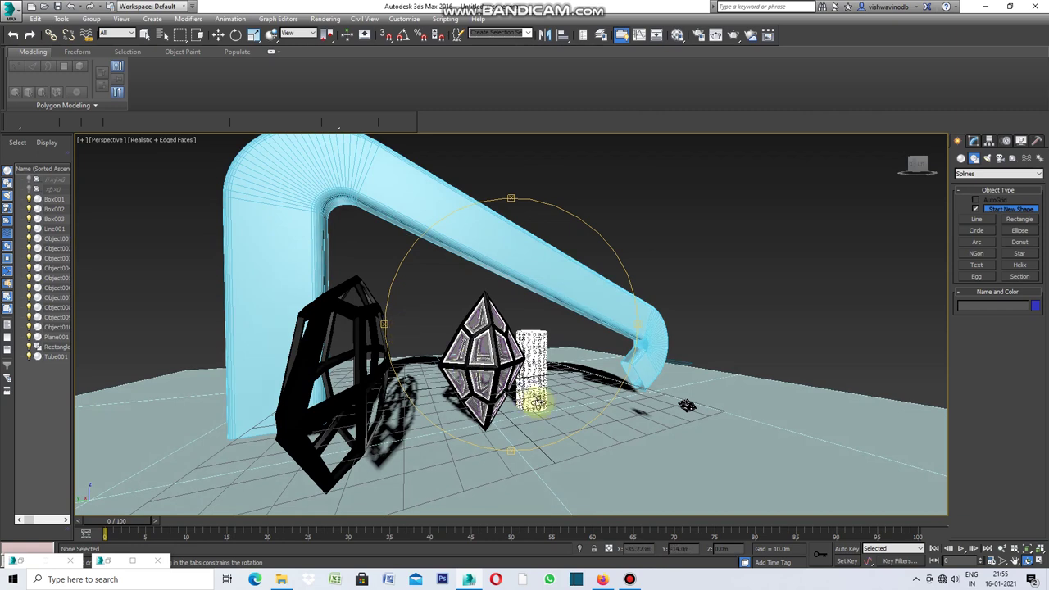
left_click_drag(585, 402, 612, 405)
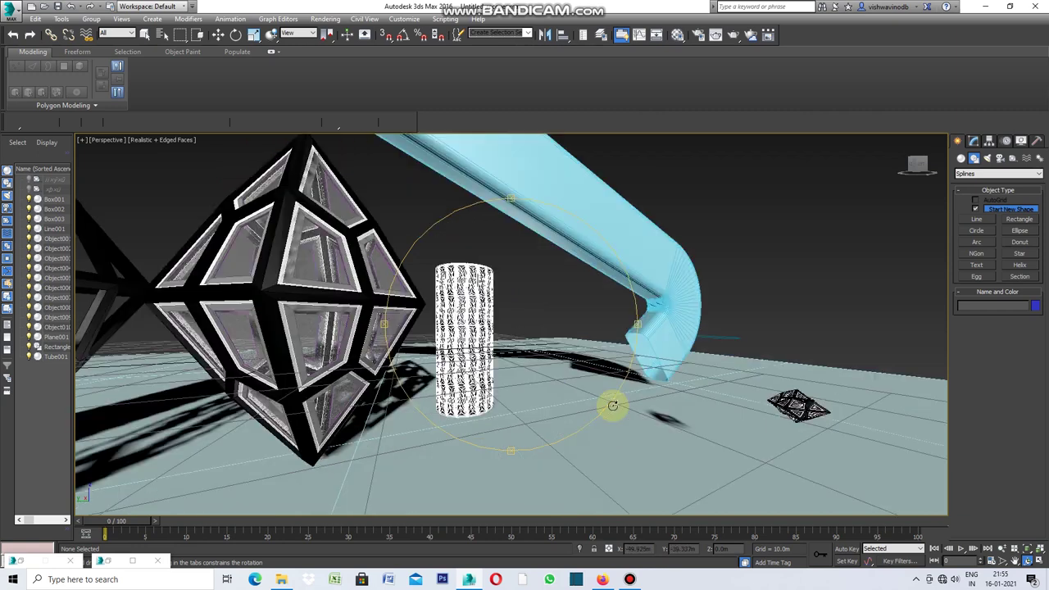
scroll(663, 337, "up", 5)
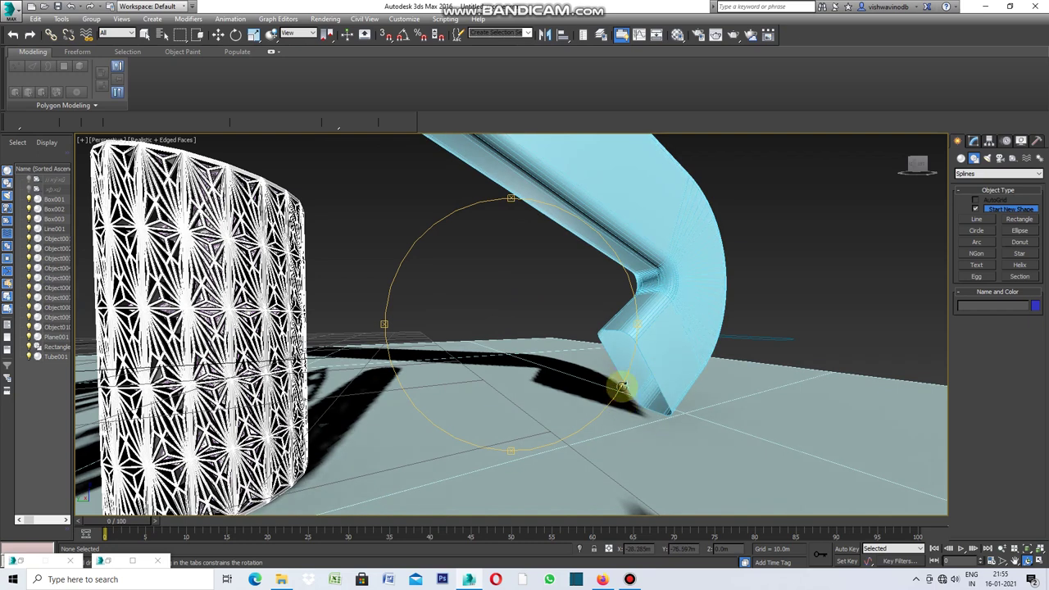
right_click(755, 305)
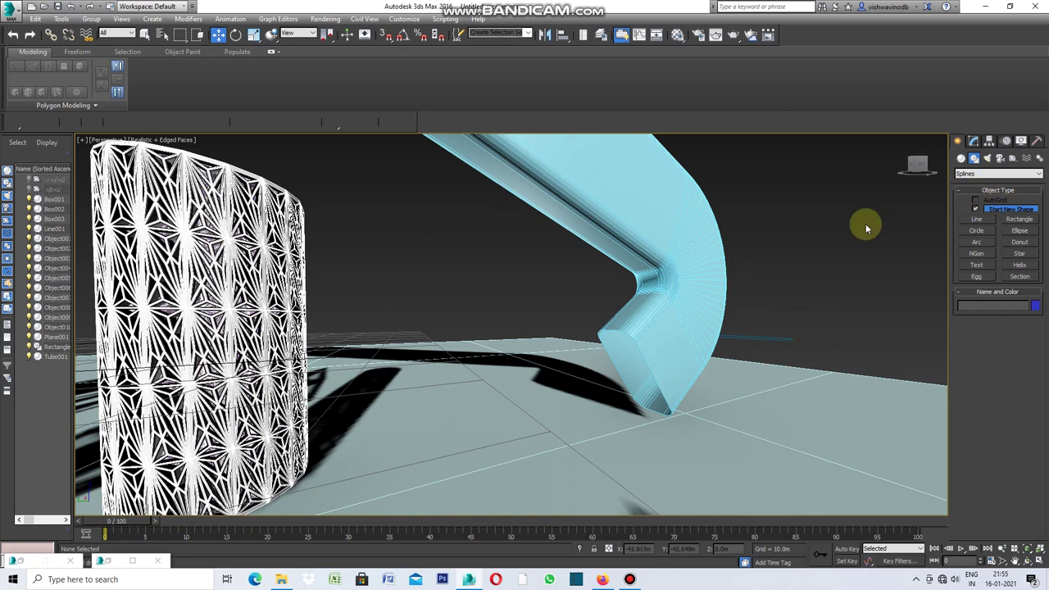
Ring-select the pipe's edges at Edge level, then convert to a 221-polygon selection
left_click(702, 268)
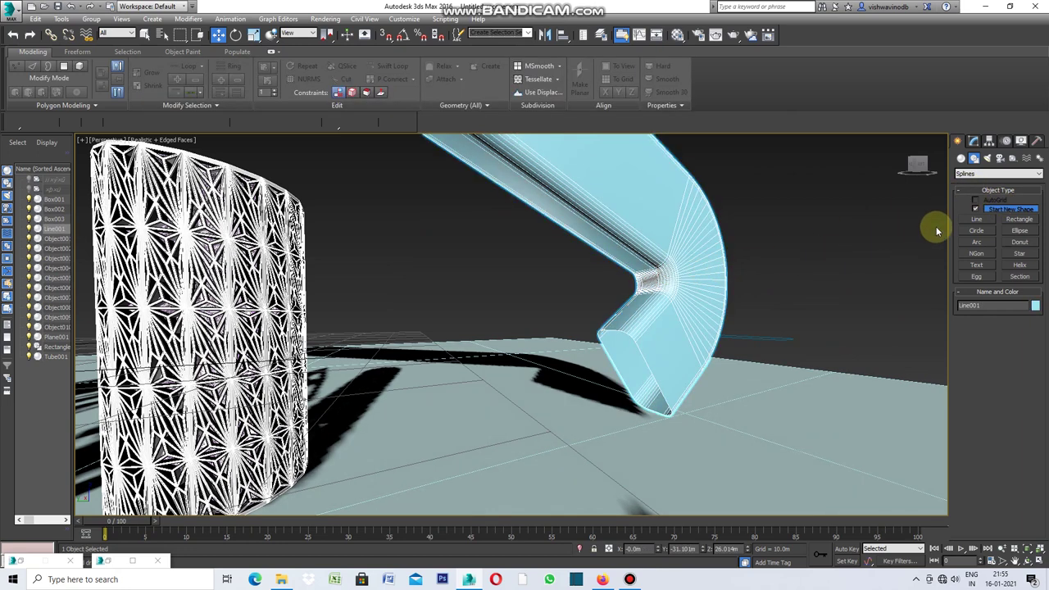
left_click(974, 143)
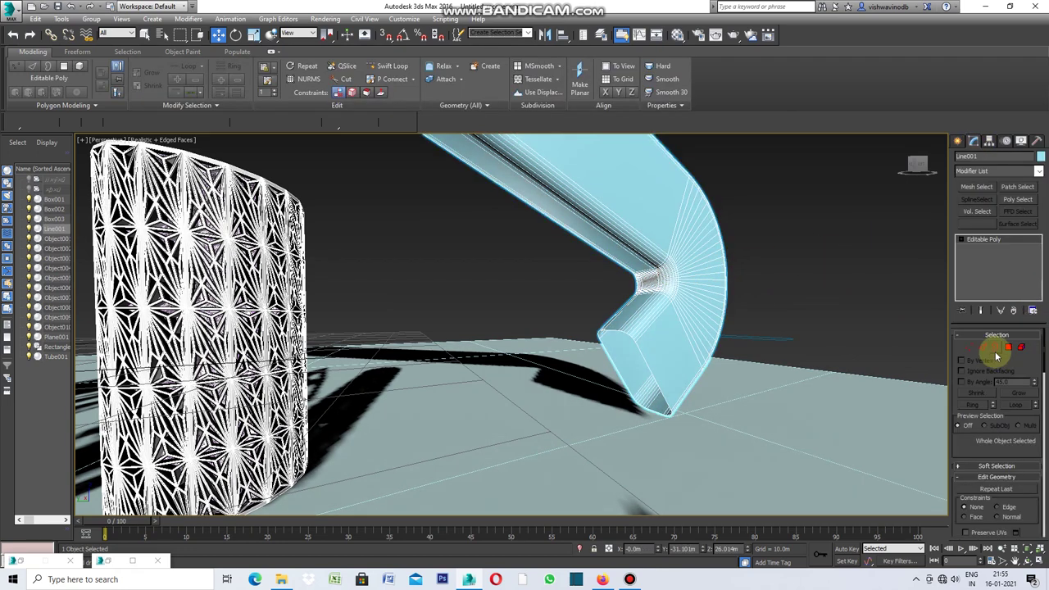
key("2")
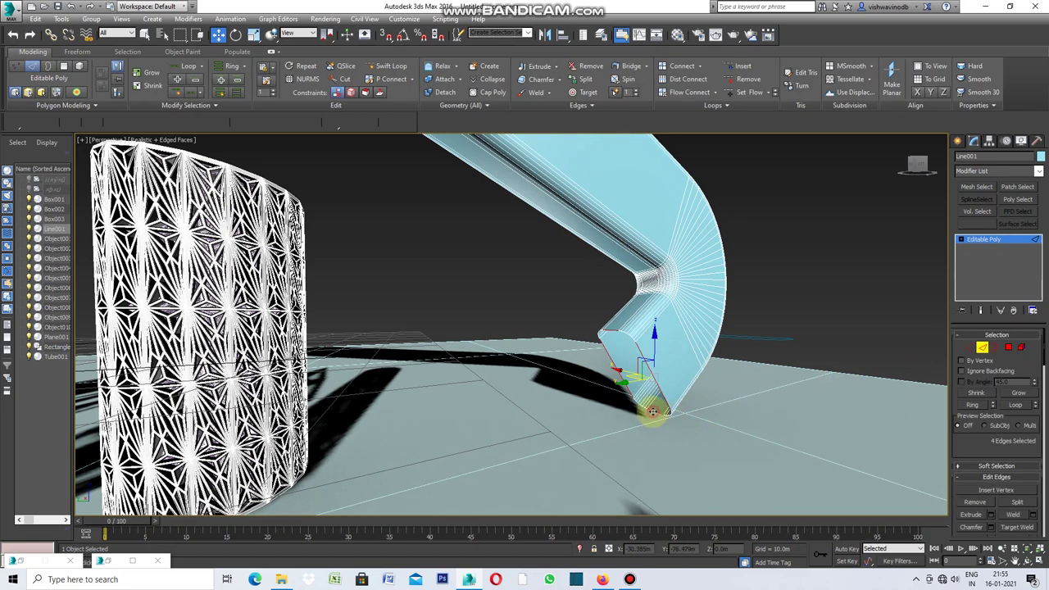
left_click(976, 405)
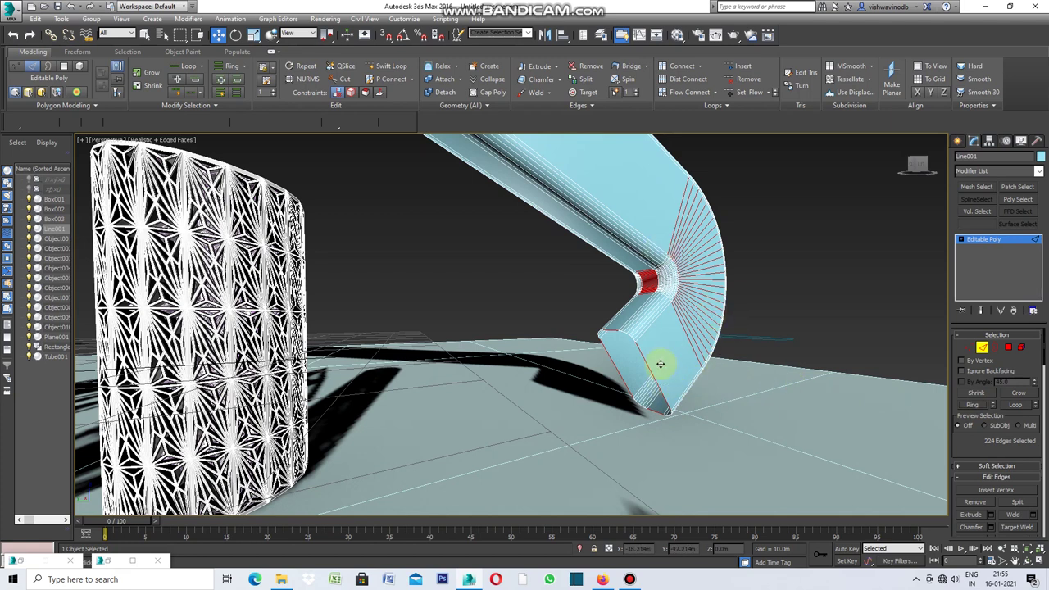
scroll(669, 354, "down", 5)
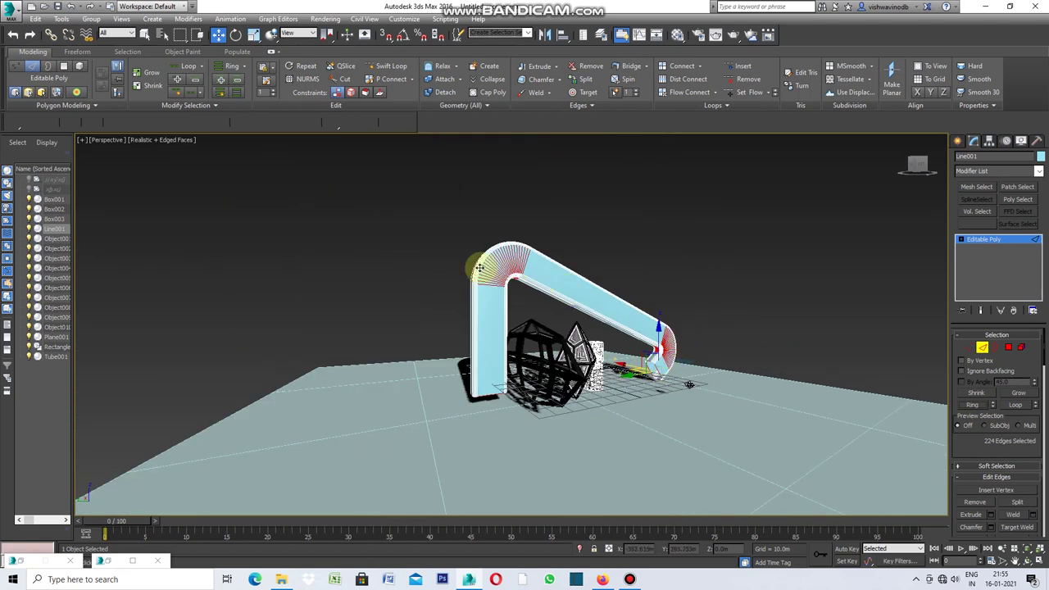
left_click(1007, 347)
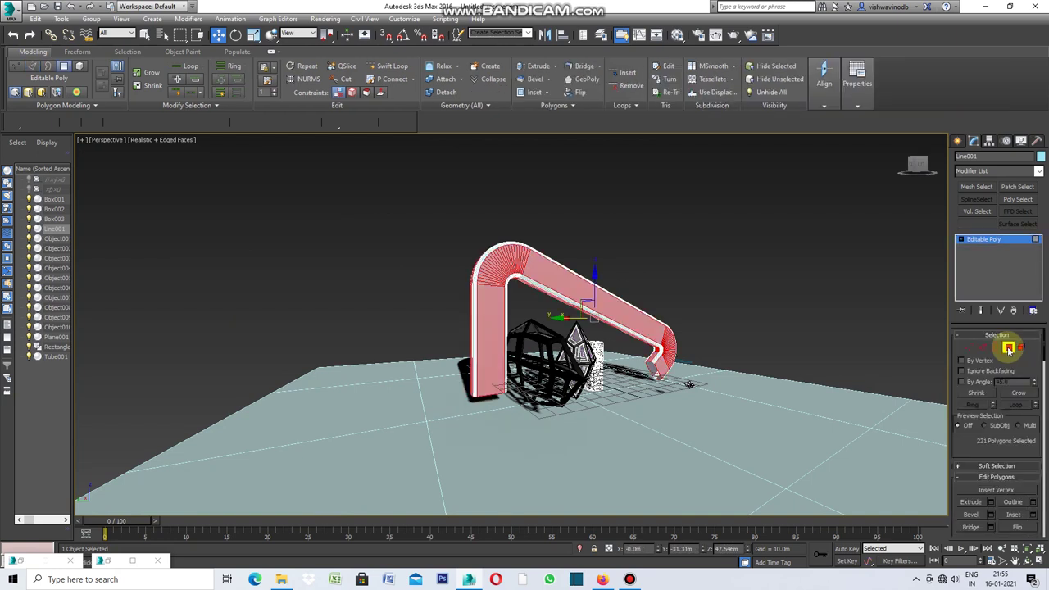
Inset each selected arch polygon using By Polygon grouping, then begin detaching the inset faces
left_click(1026, 562)
mouse_move(382, 328)
left_mouse_down()
mouse_move(452, 352)
mouse_move(494, 342)
left_mouse_up()
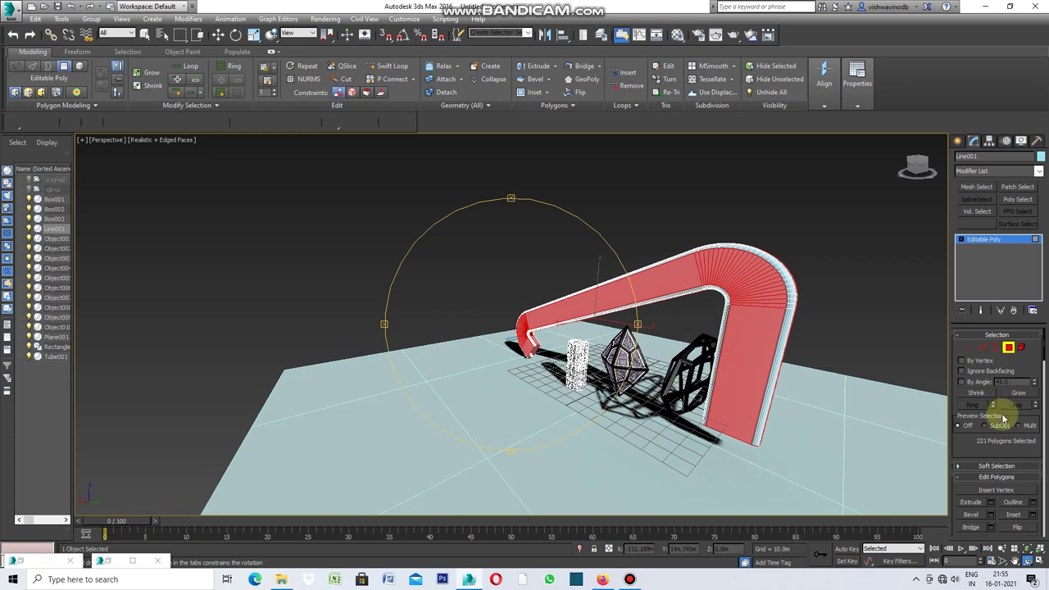
left_click_drag(1045, 353, 1045, 410)
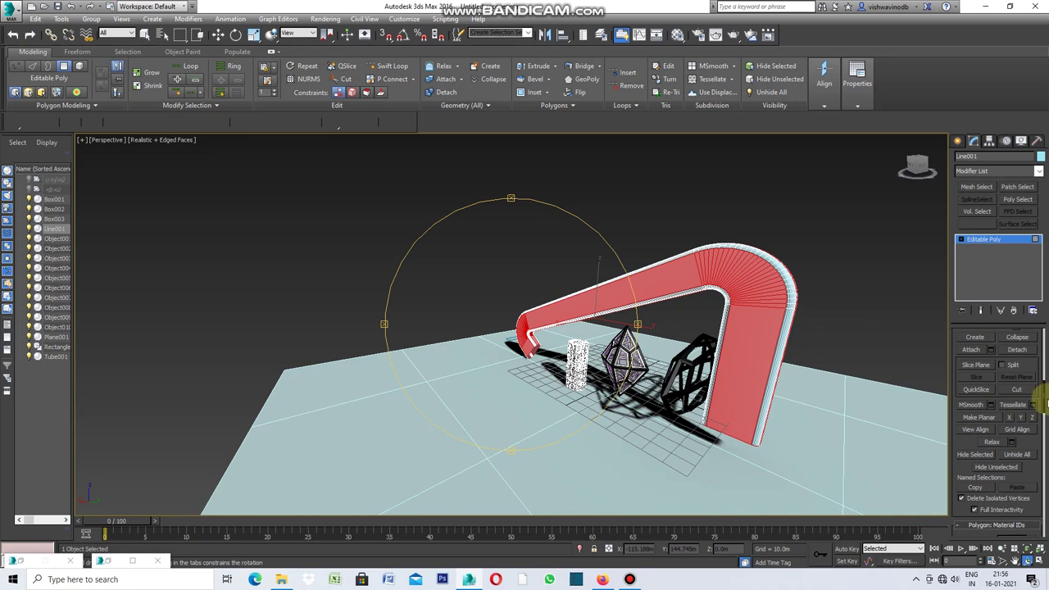
scroll(1043, 392, "up", 2)
left_click_drag(1042, 391, 1044, 360)
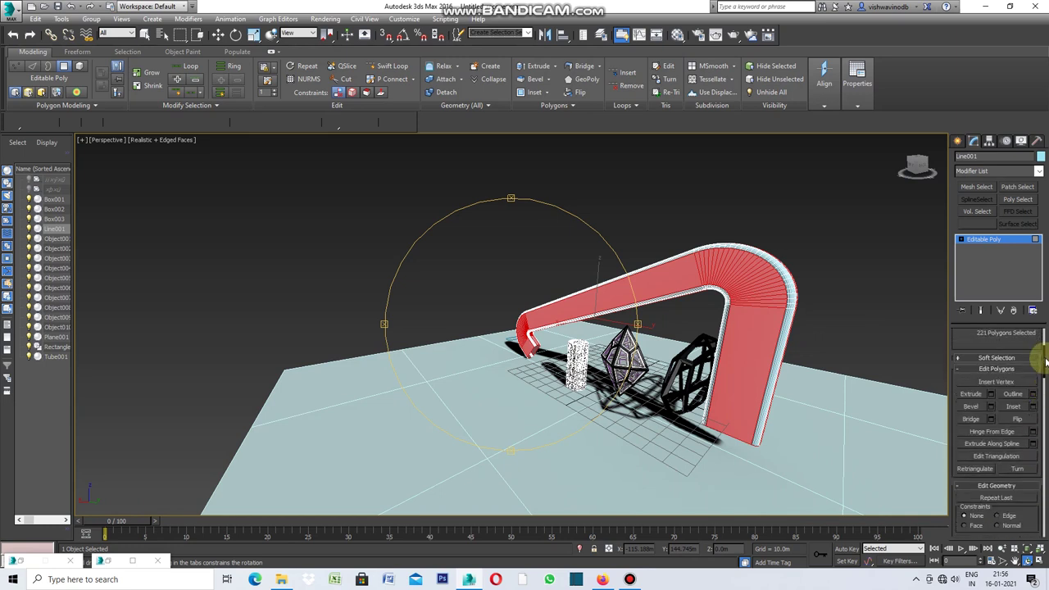
left_click(1033, 407)
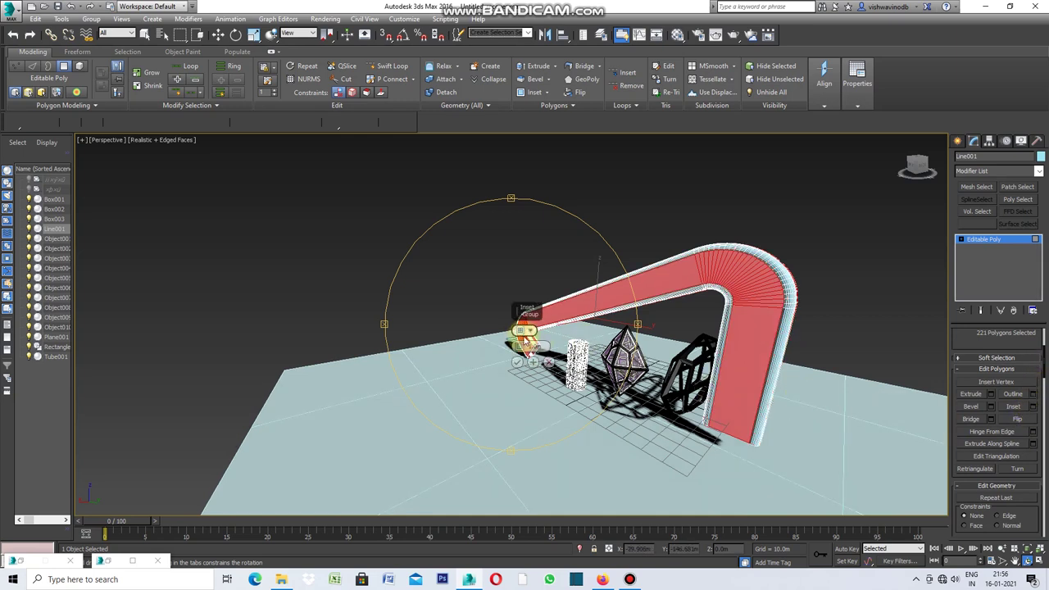
left_click(530, 332)
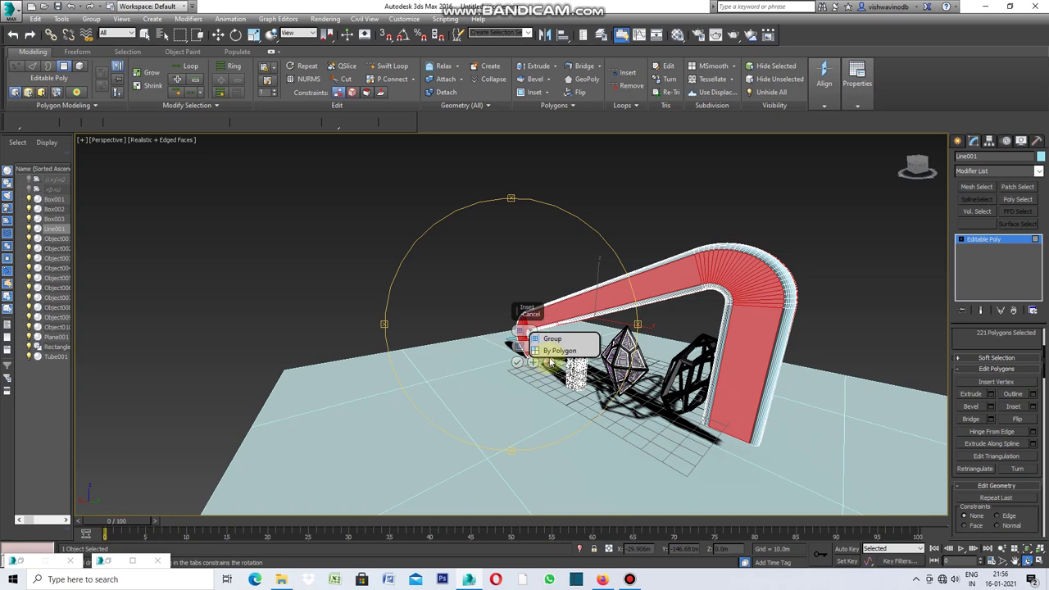
left_click(554, 350)
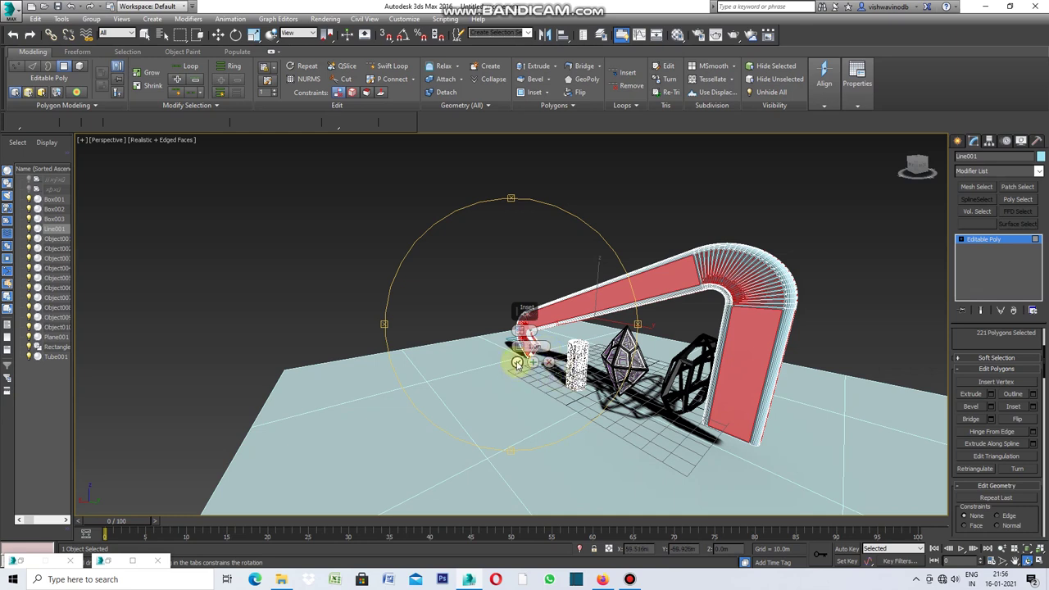
left_click(517, 363)
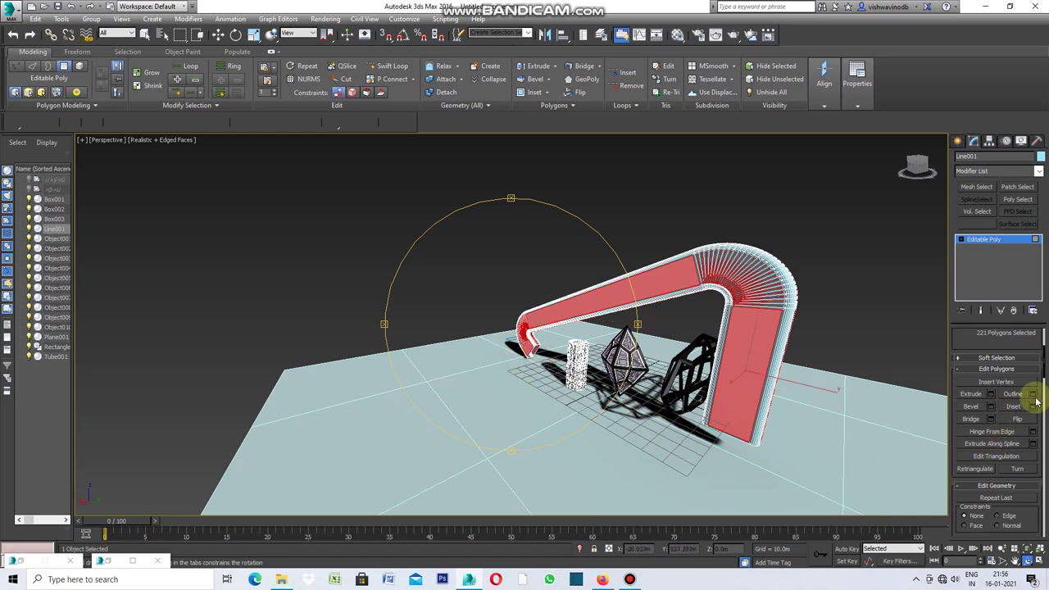
left_click_drag(1043, 373, 1043, 412)
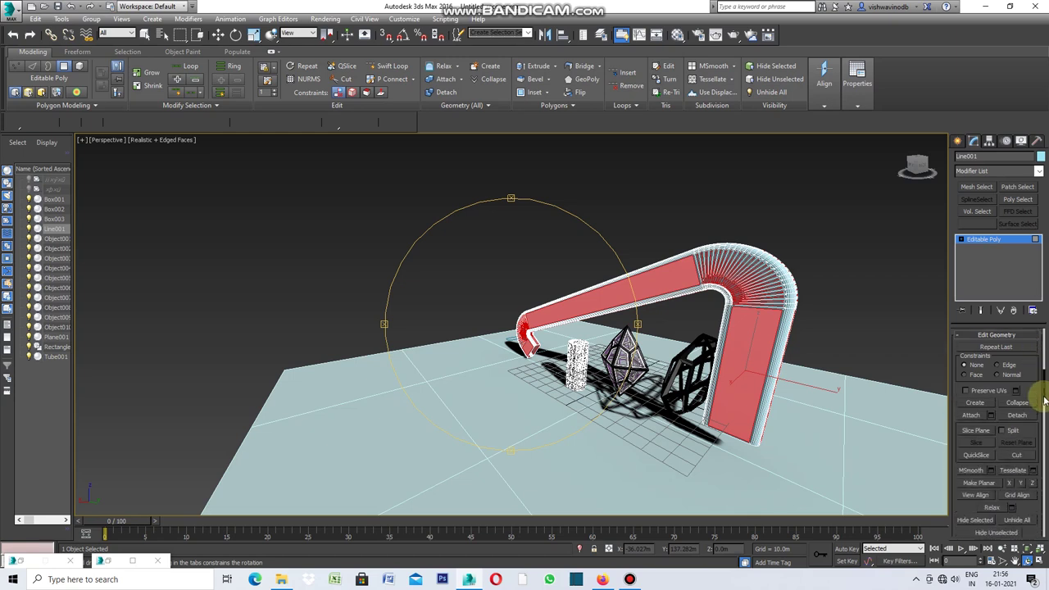
left_click(1017, 391)
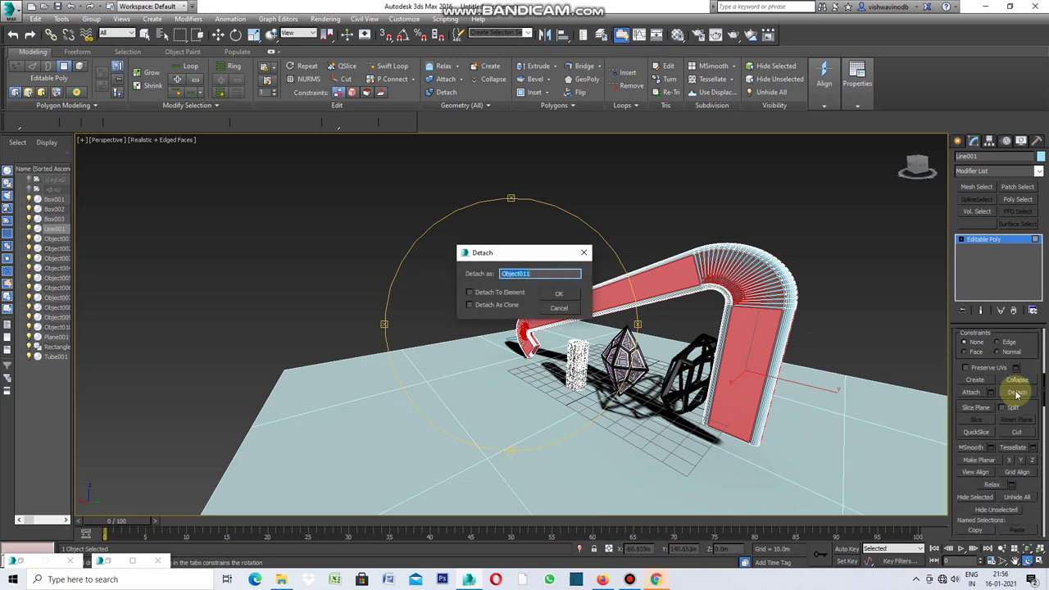
Detach the inset faces as Object011 and make the remaining arch frame black
left_click(557, 293)
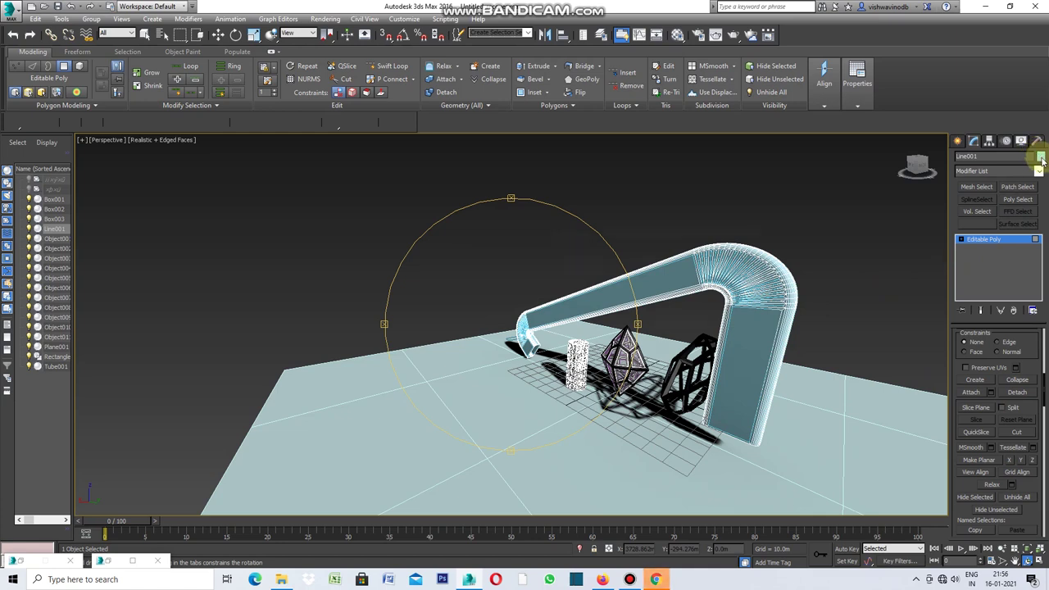
left_click(1041, 158)
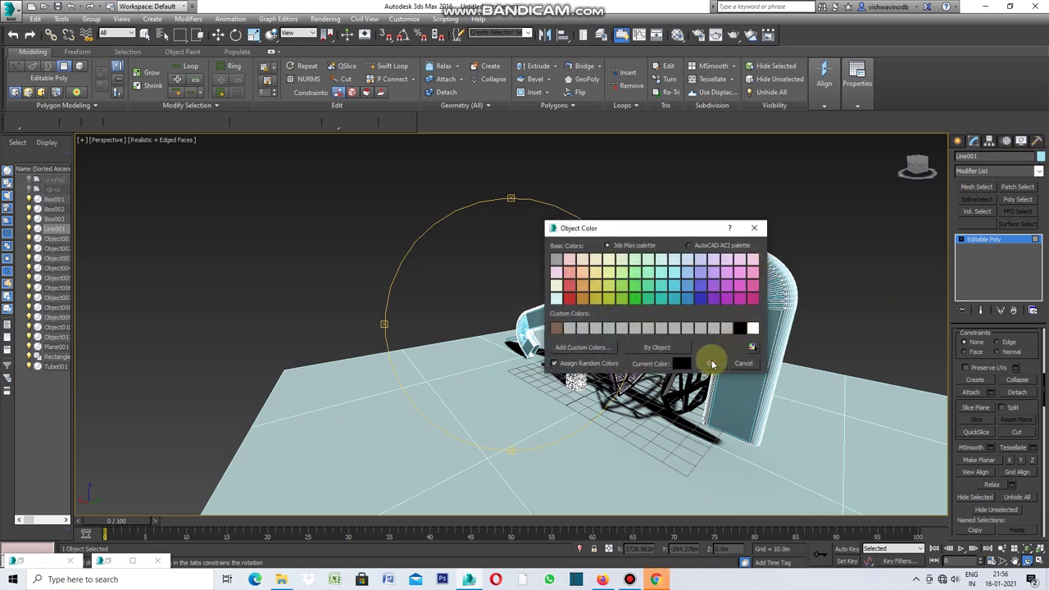
left_click(711, 363)
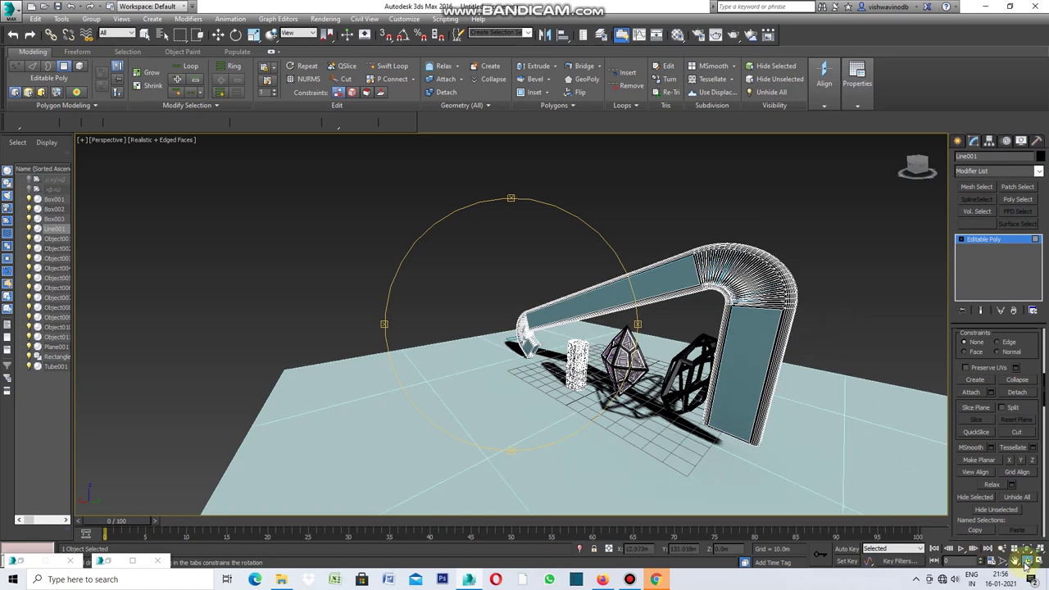
Orbit and zoom around the arch to inspect both ends, then return to Move mode
scroll(589, 399, "up", 4)
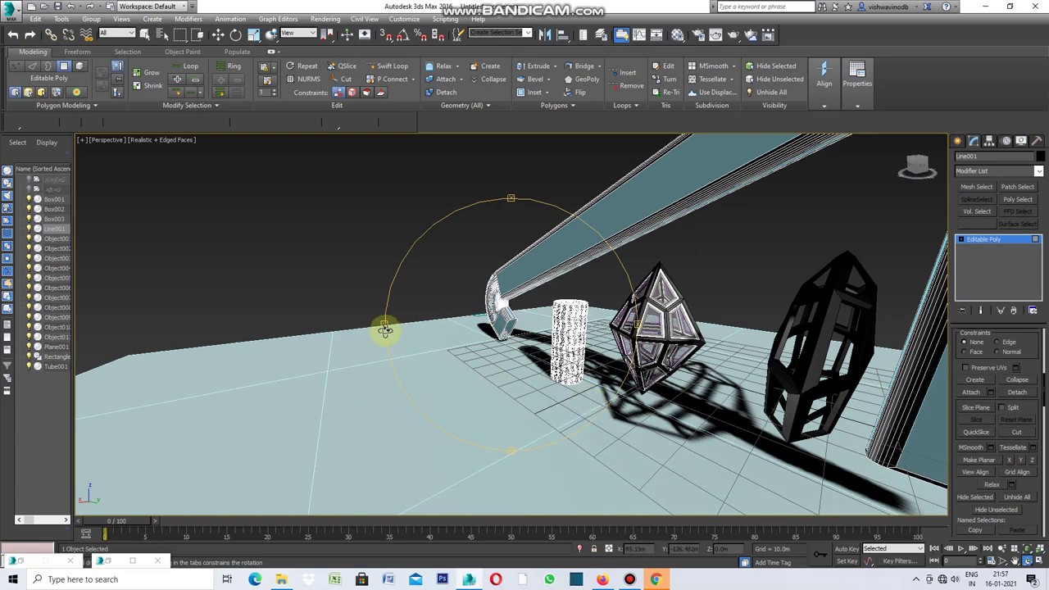
mouse_move(381, 327)
middle_mouse_down("alt")
mouse_move(557, 363)
mouse_move(533, 368)
mouse_move(577, 369)
middle_mouse_up("alt")
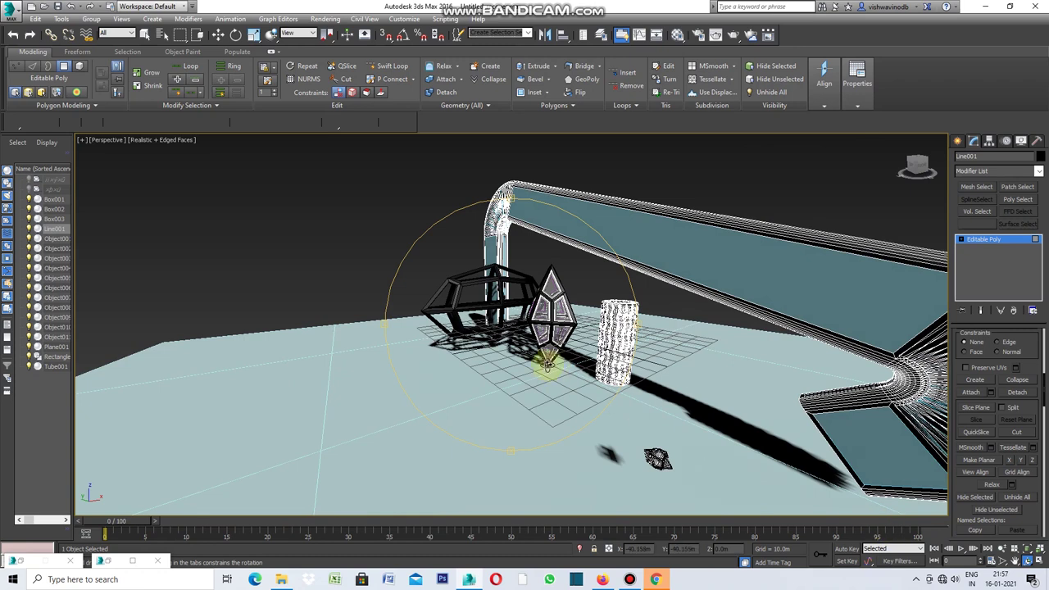
middle_click_drag(386, 330, 464, 336, "alt")
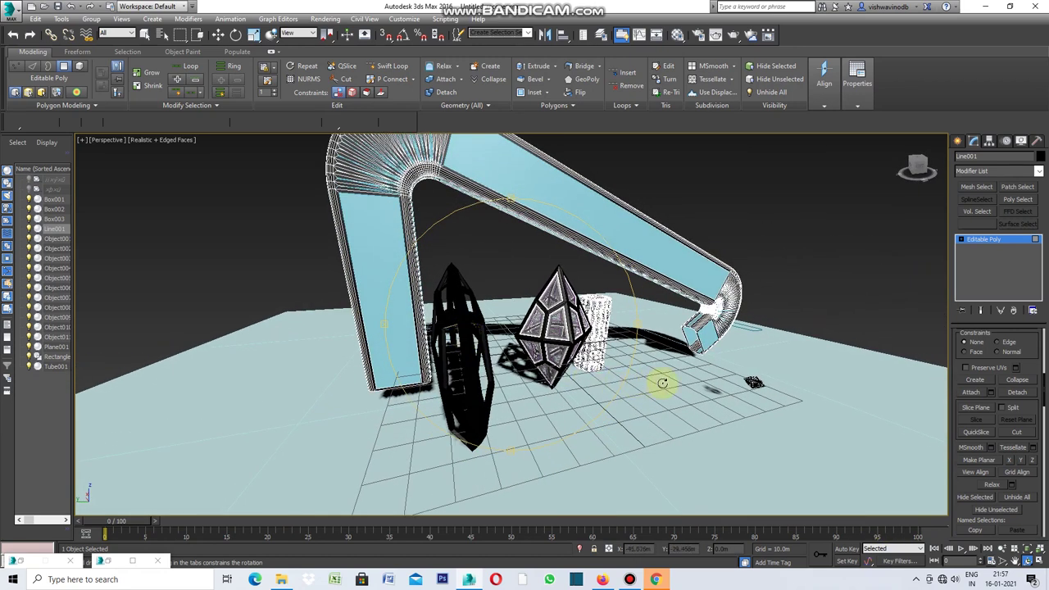
scroll(684, 360, "up", 2)
scroll(696, 315, "up", 2)
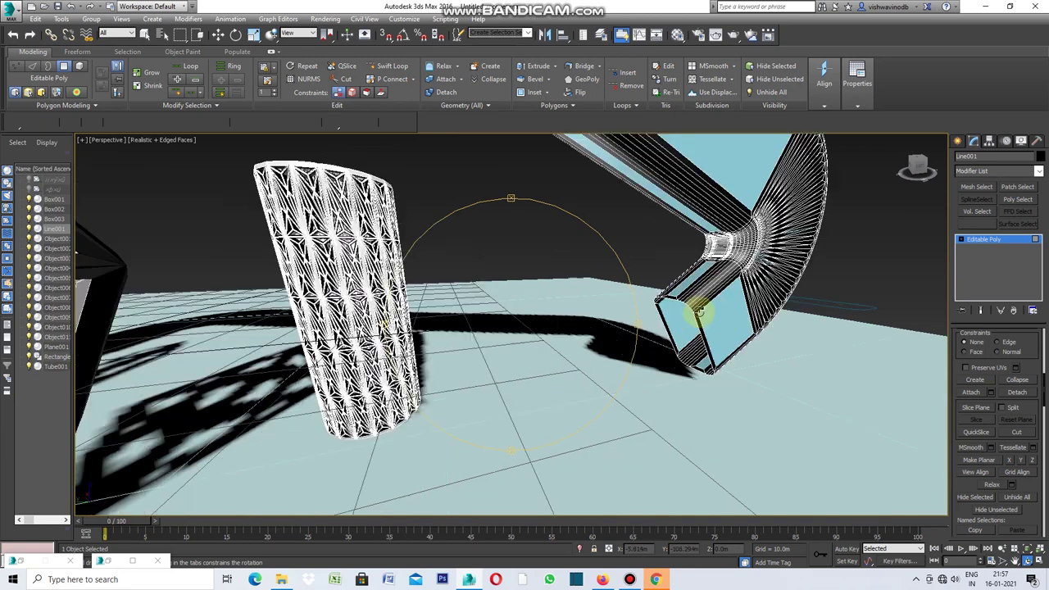
scroll(702, 305, "up", 2)
scroll(702, 303, "up", 2)
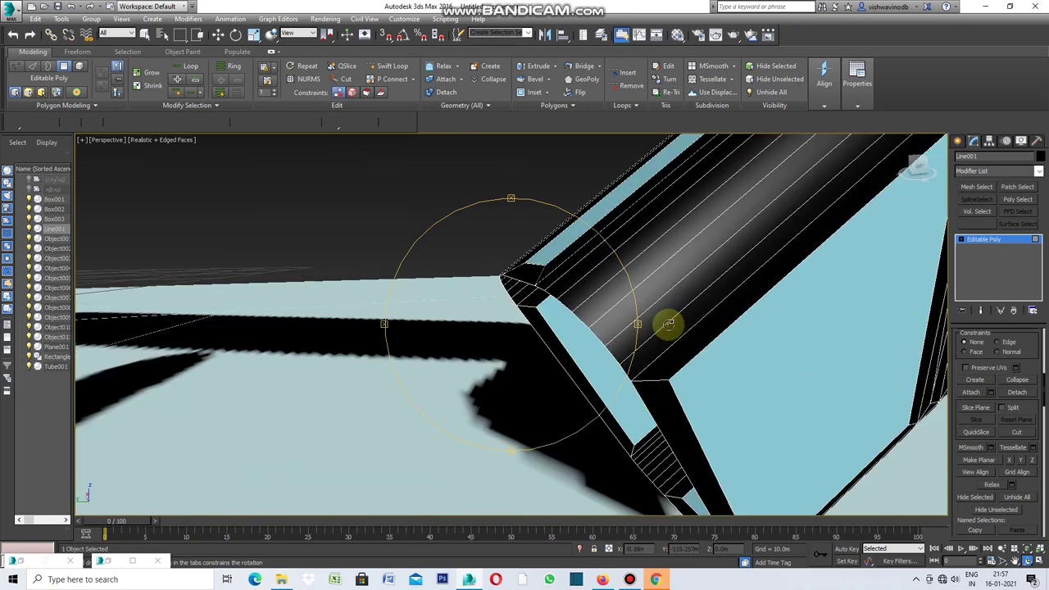
scroll(669, 323, "down", 2)
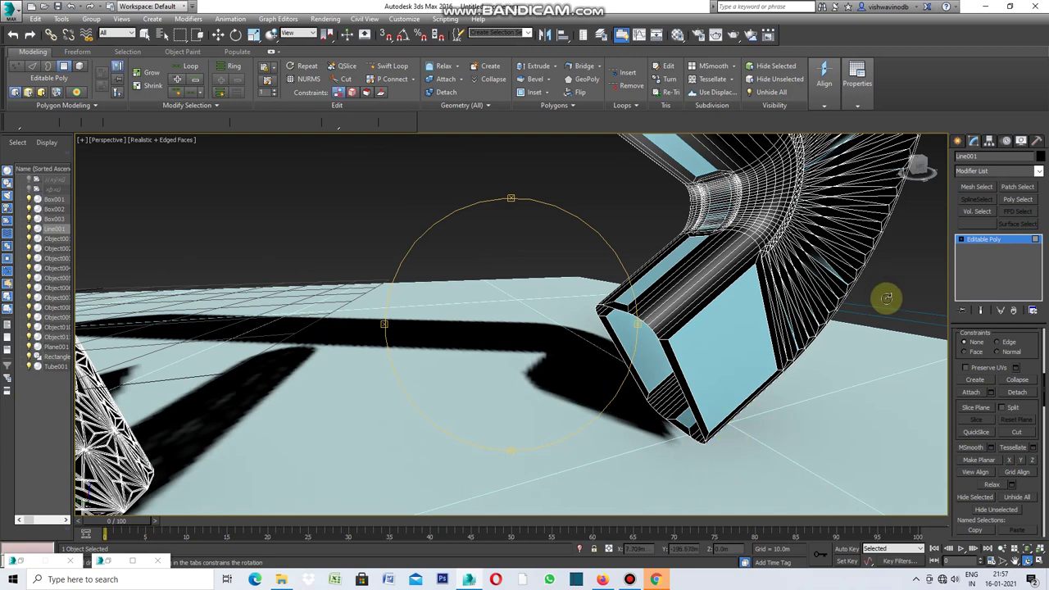
key("w")
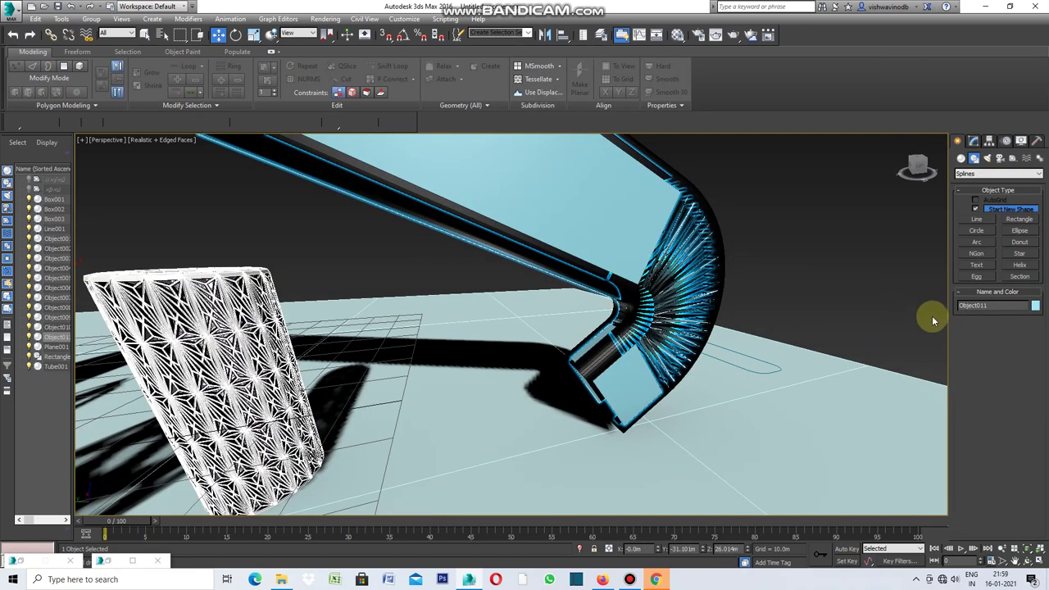
Select all of Object011's polygons and apply an Inset of 1.5m to them
left_click(974, 142)
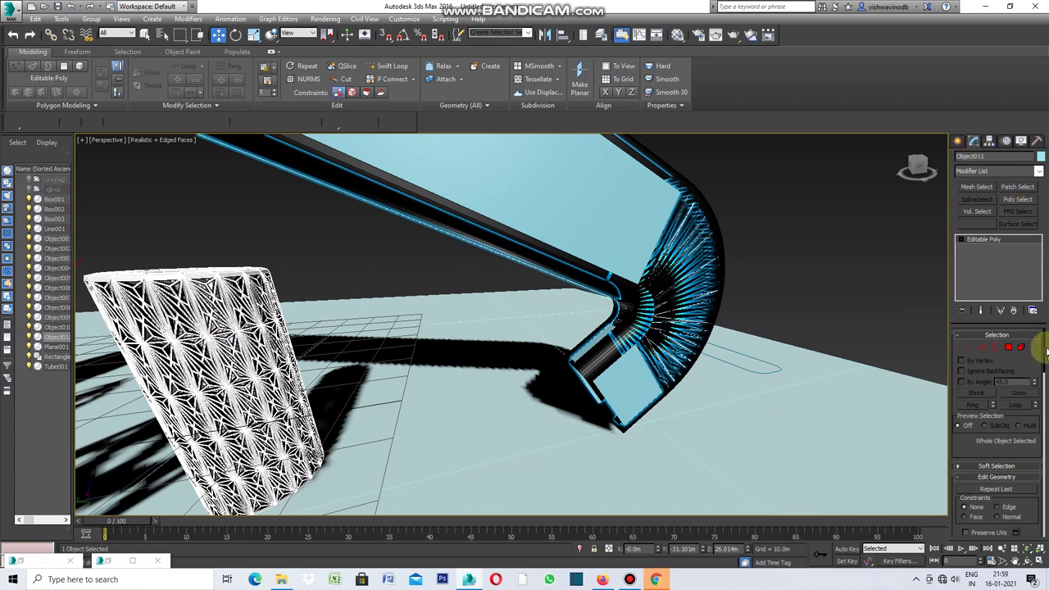
left_click(1008, 347)
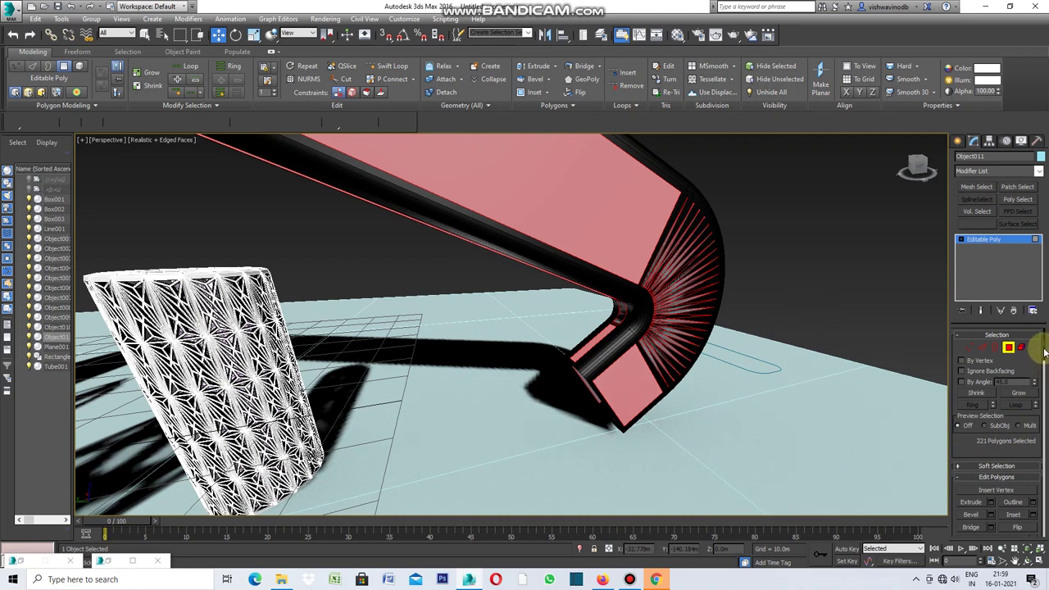
scroll(1038, 369, "down", 5)
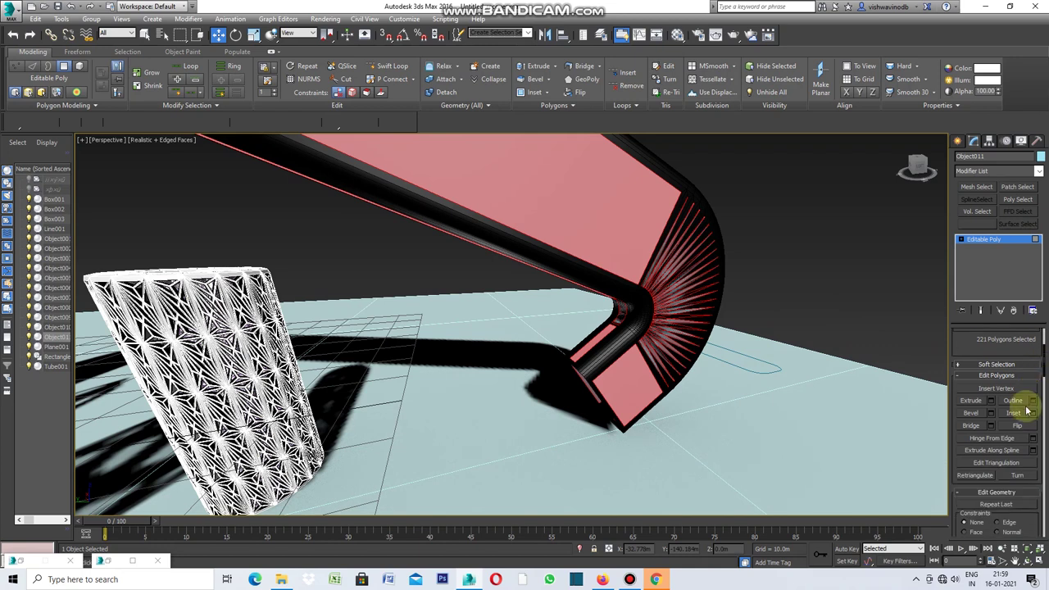
left_click(1032, 414)
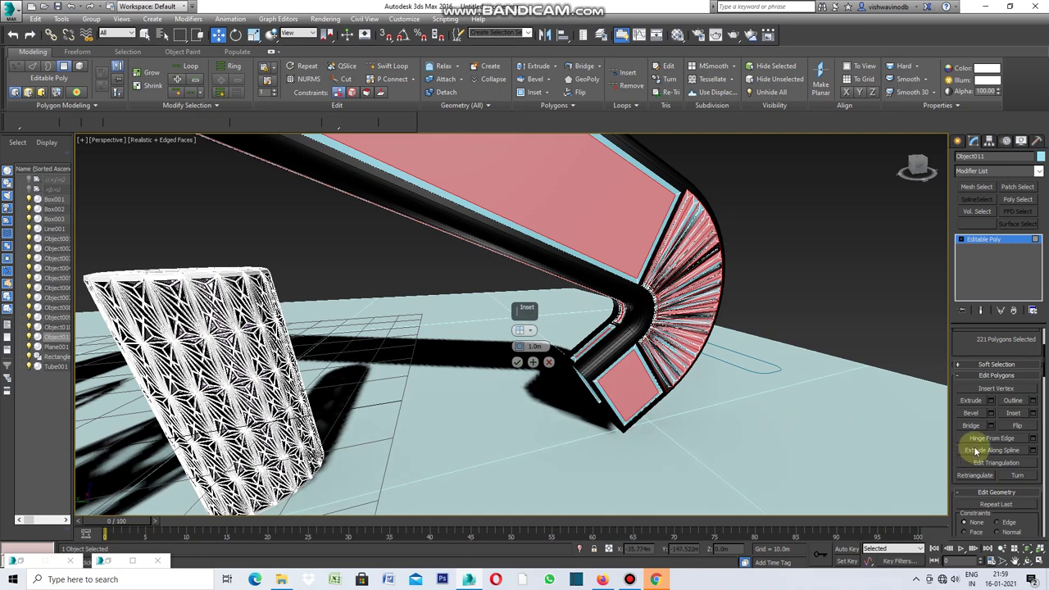
mouse_move(534, 346)
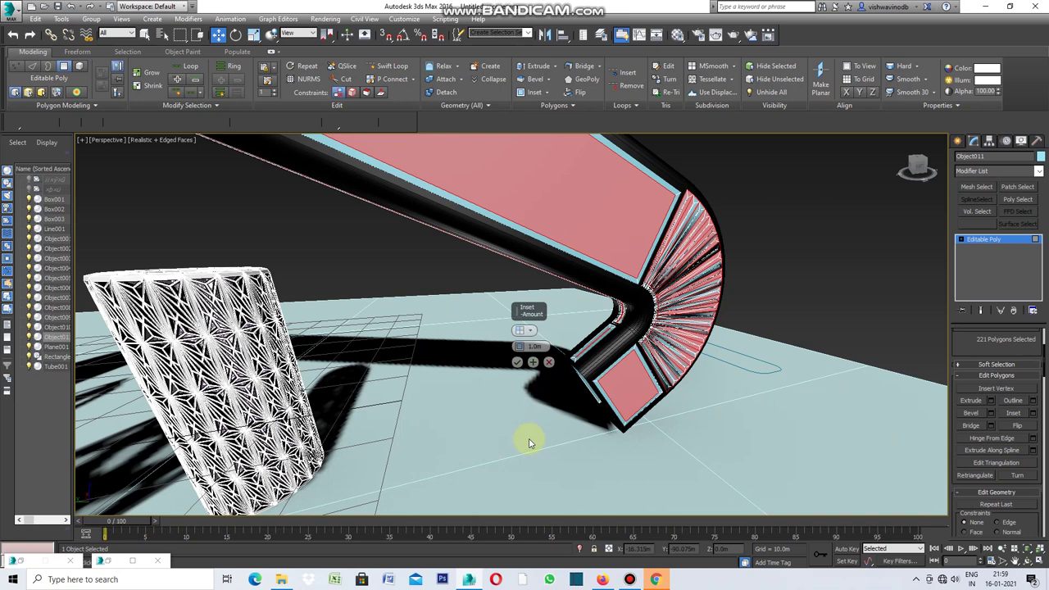
middle_click_drag(532, 436, 528, 442, "alt")
scroll(528, 442, "down", 3)
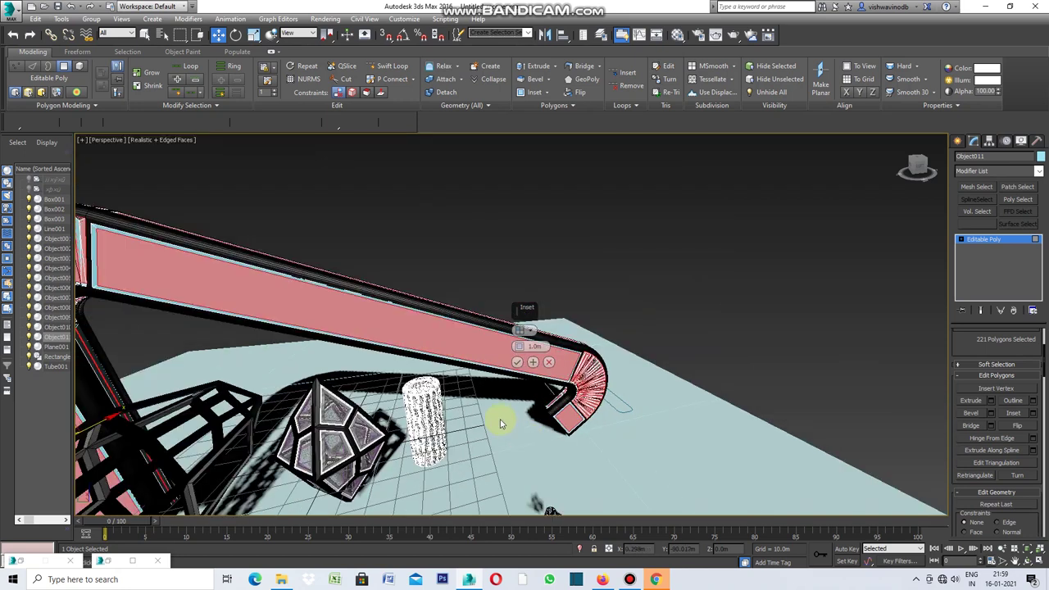
scroll(497, 387, "up", 2)
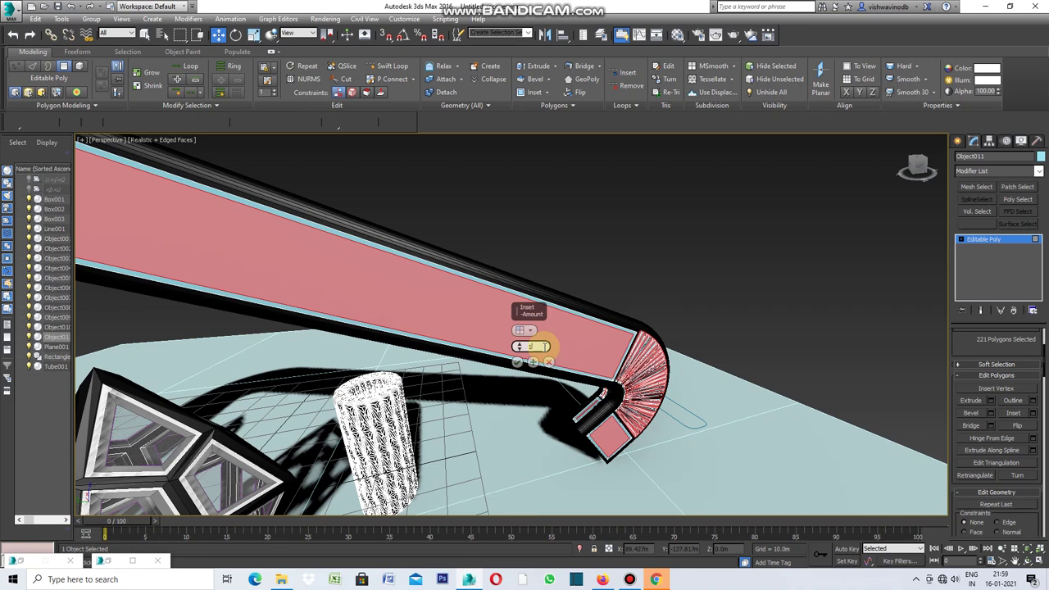
type(".5")
key("Return")
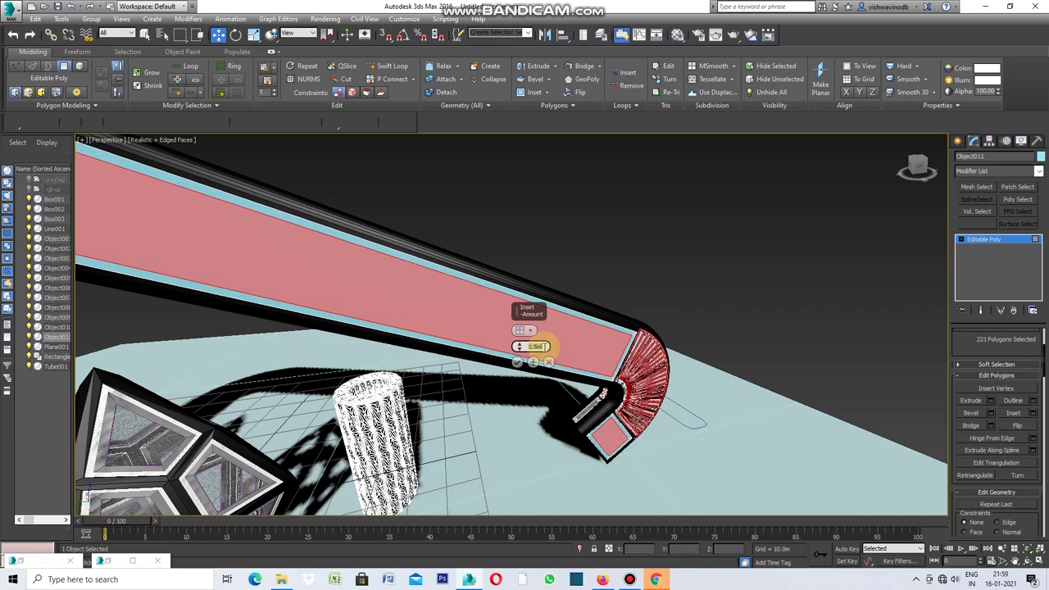
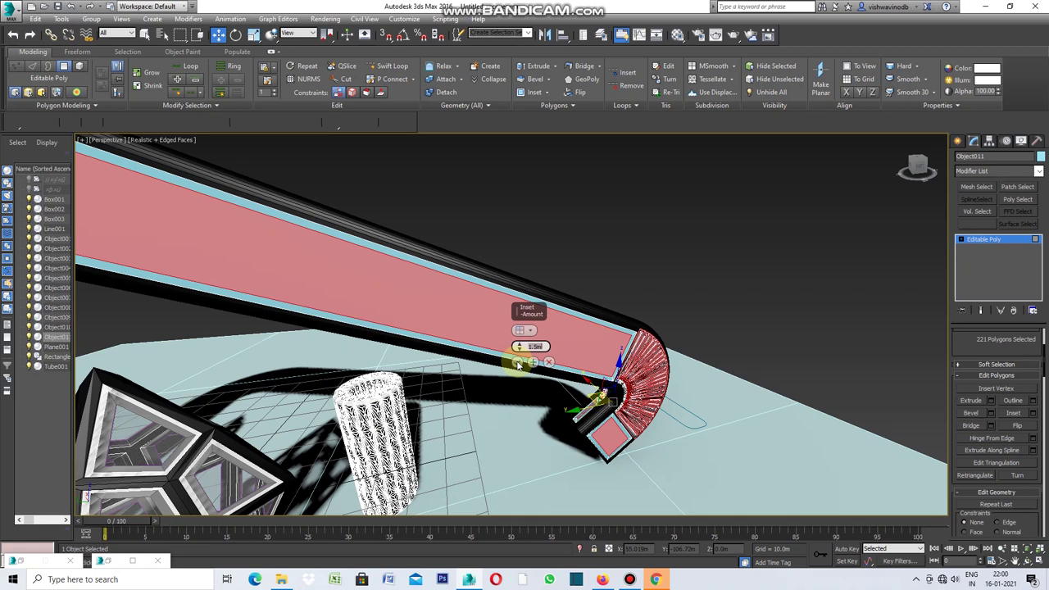
Commit the inset on the walkway's top faces and detach them as Object012
left_click(517, 363)
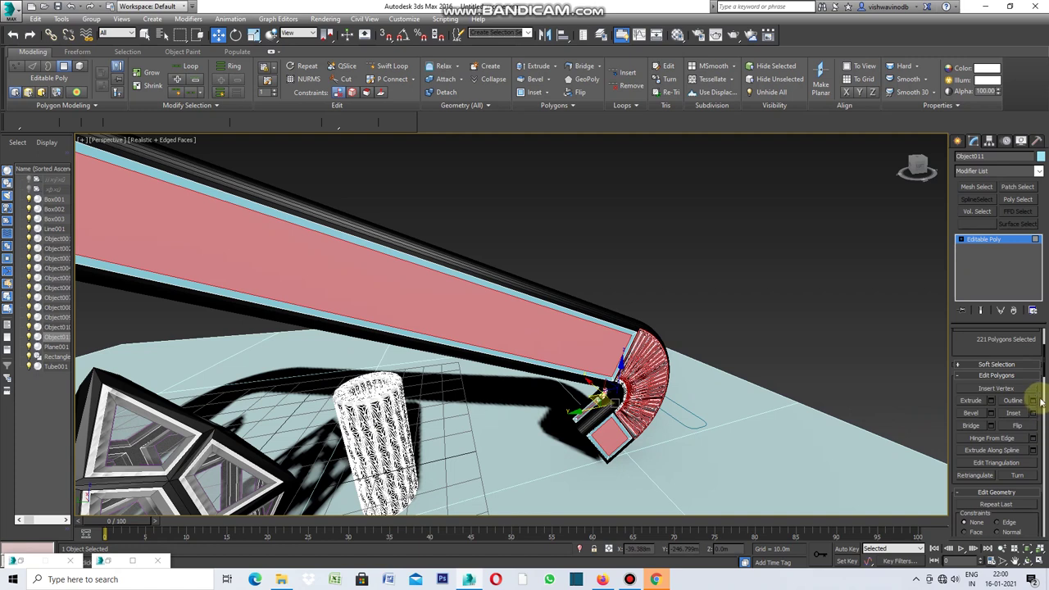
left_click_drag(1043, 376, 1043, 399)
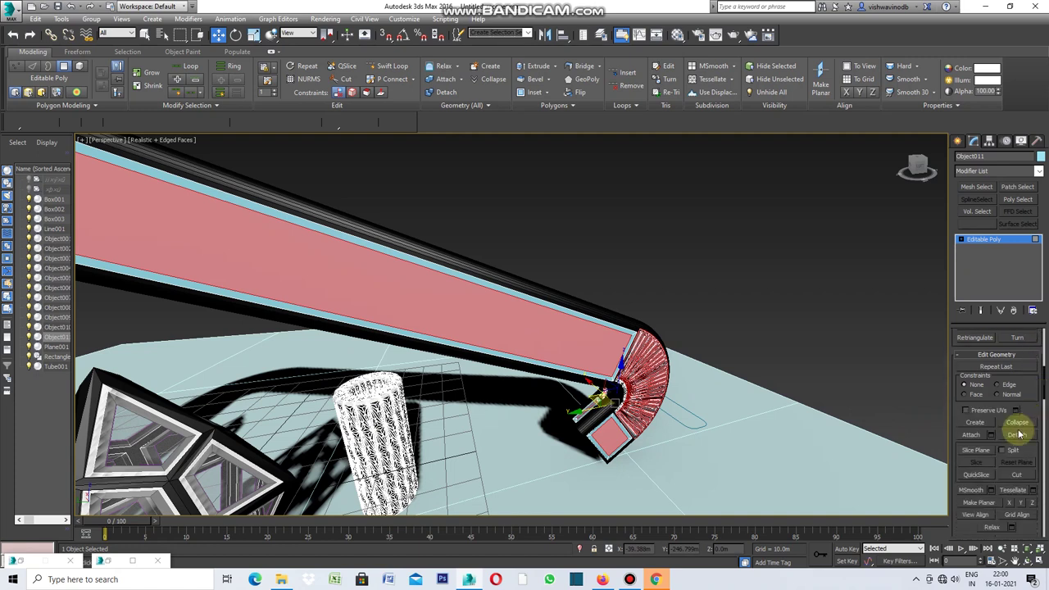
left_click(1014, 436)
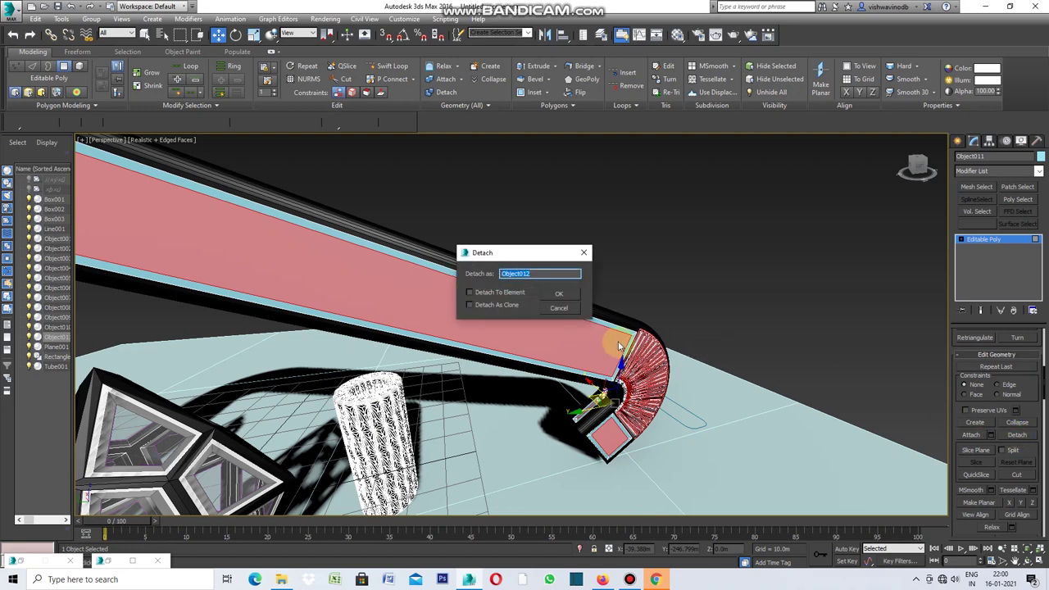
left_click(559, 297)
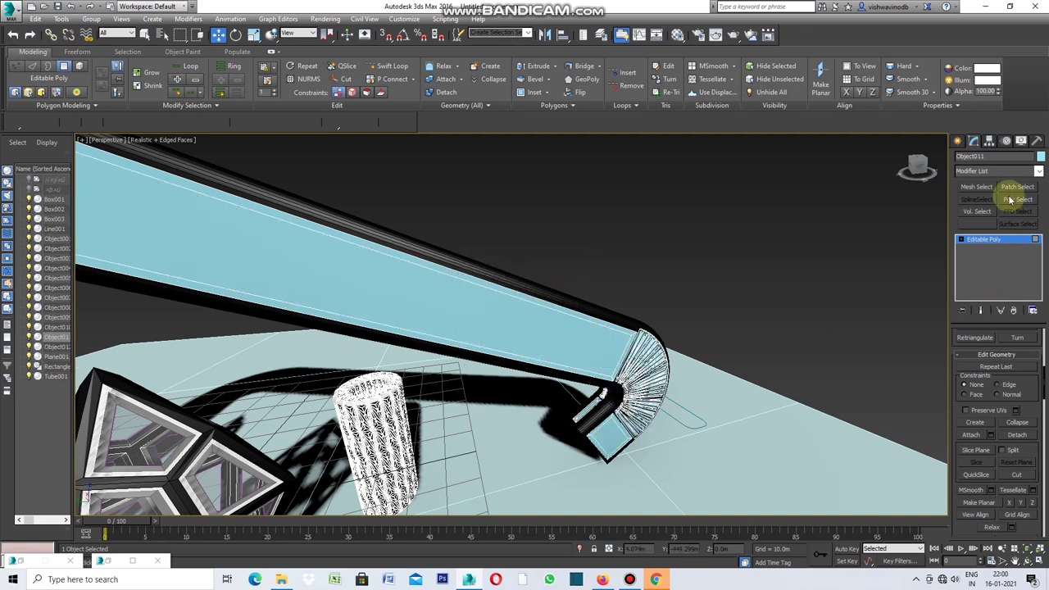
Set Object011's object colour to white
left_click(1039, 158)
left_click(752, 327)
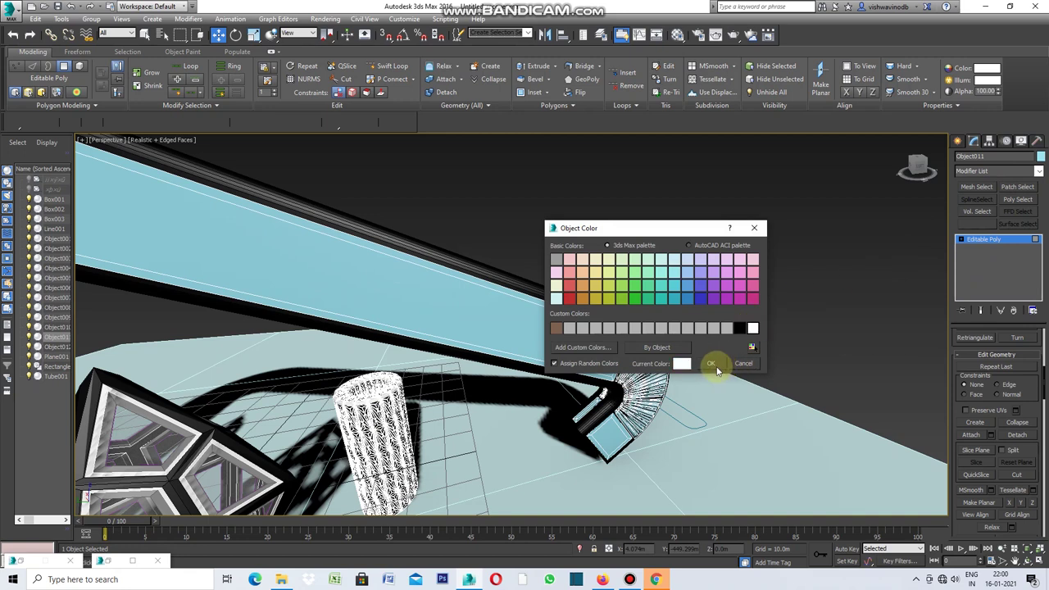
left_click(714, 365)
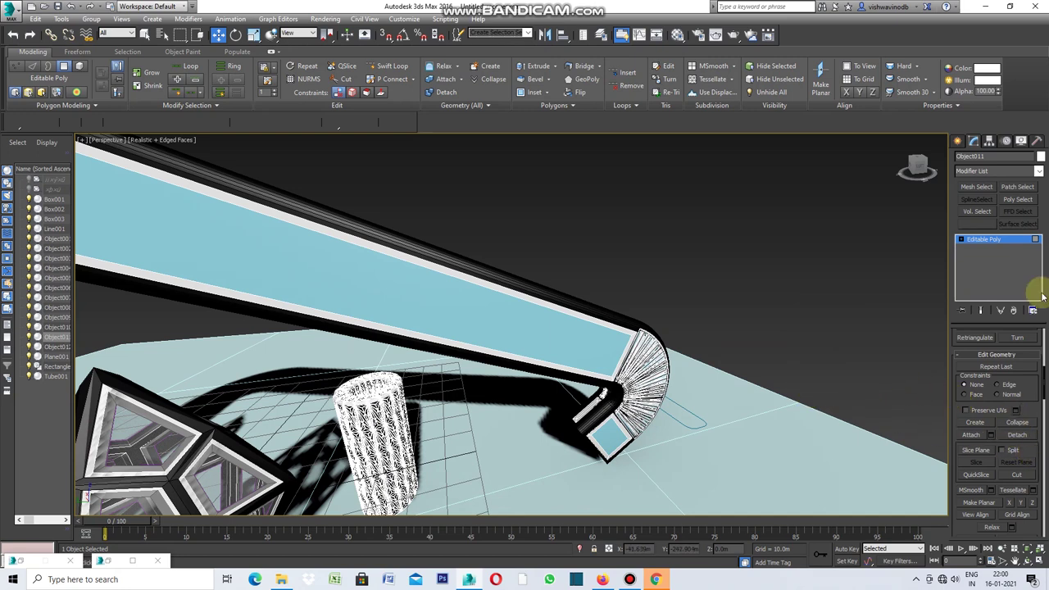
Add a Shell with 0.07m outer amount to the walkway, inspect it, then select Line001
left_click(1037, 170)
left_click_drag(1037, 237, 1037, 401)
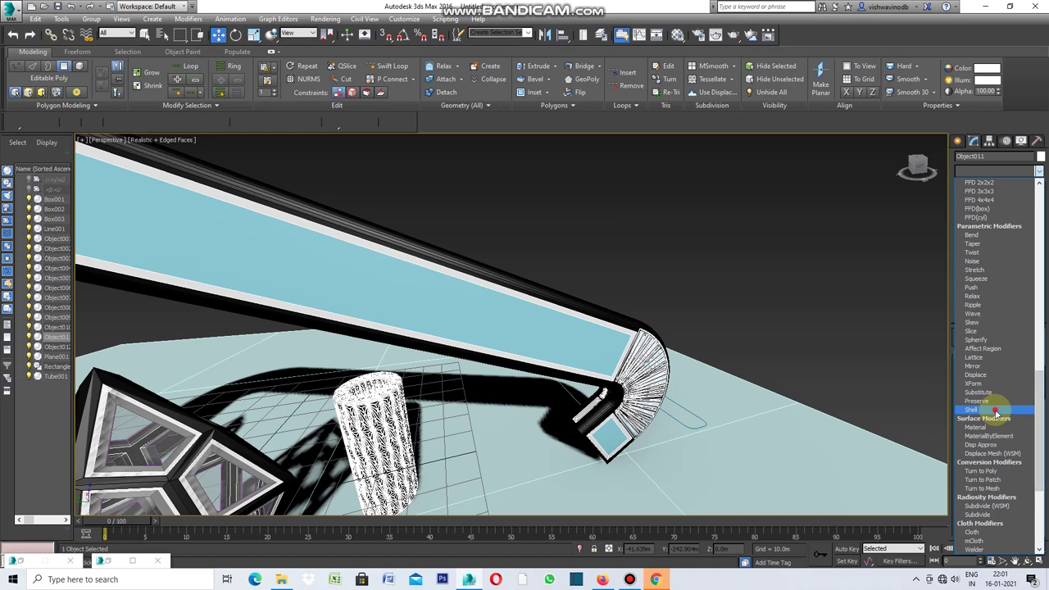
left_click(995, 409)
left_click(1016, 363)
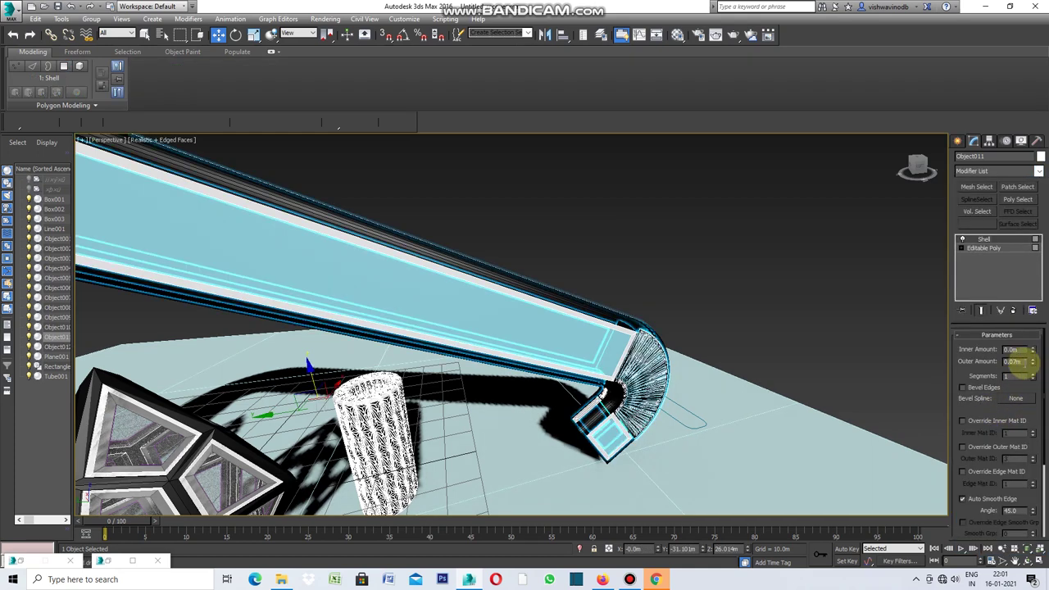
left_click(596, 340)
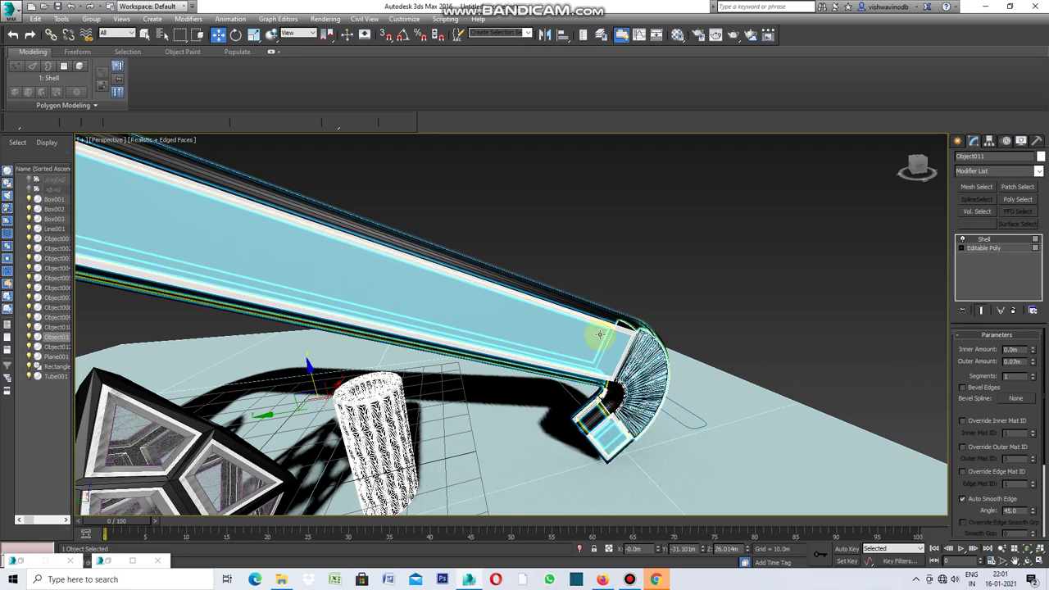
scroll(614, 320, "up", 2)
scroll(622, 316, "up", 3)
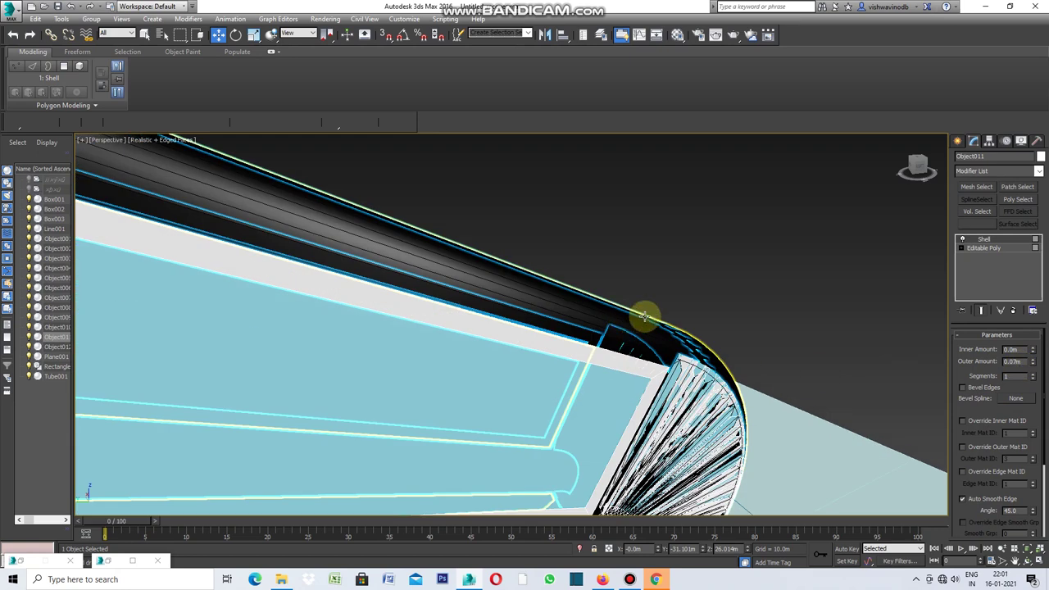
middle_click_drag(645, 317, 656, 306, "alt")
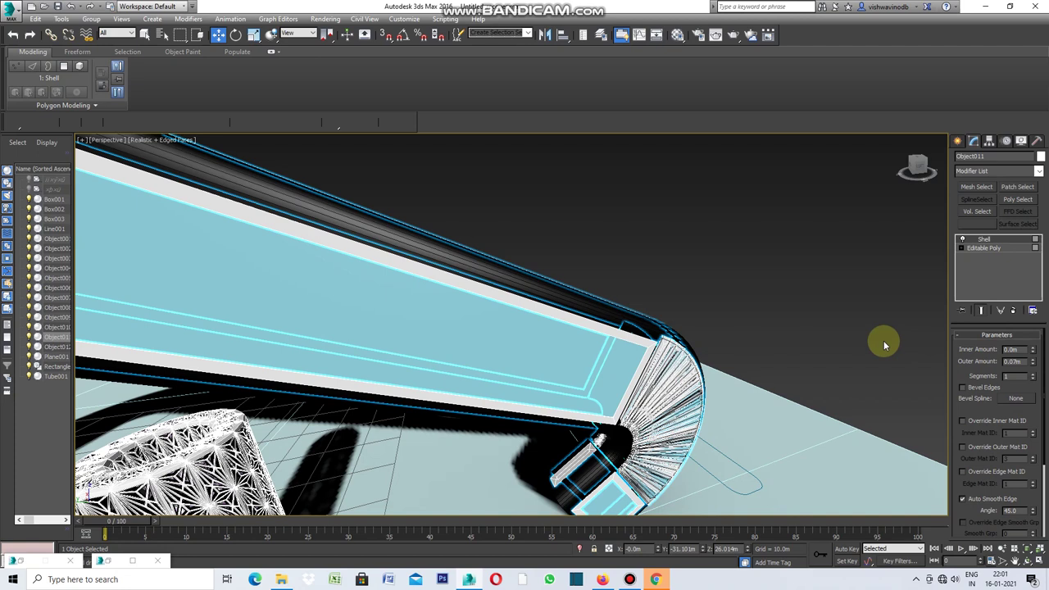
left_click(815, 340)
left_click(655, 322)
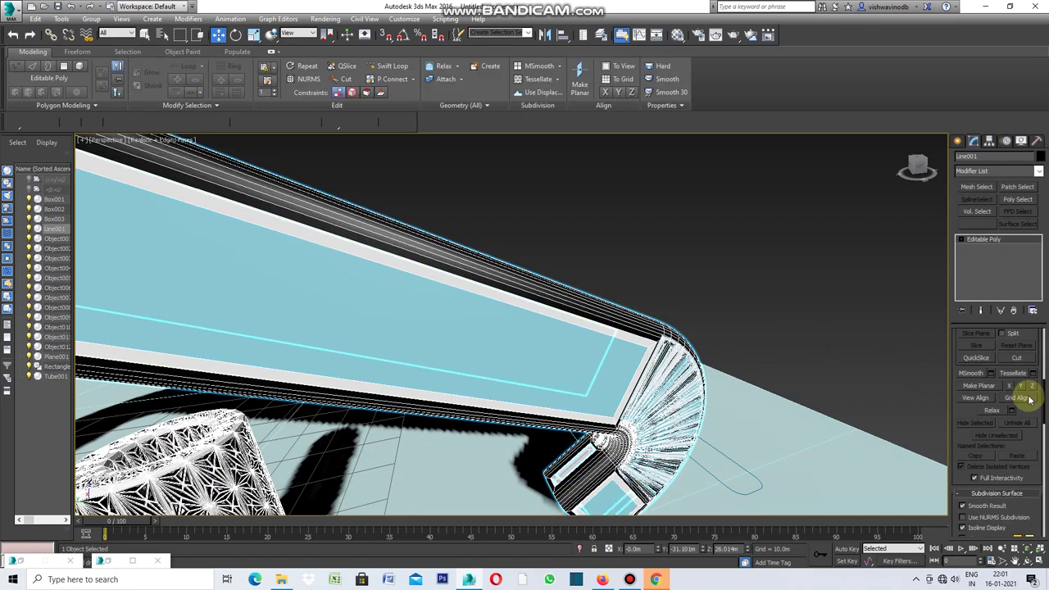
Deselect Line001, select Object012's 221 panel polygons and preview an inset on them
scroll(1038, 397, "up", 2)
scroll(1038, 396, "up", 2)
scroll(1038, 395, "up", 2)
scroll(1038, 393, "up", 2)
scroll(1037, 394, "up", 1)
scroll(1038, 393, "up", 1)
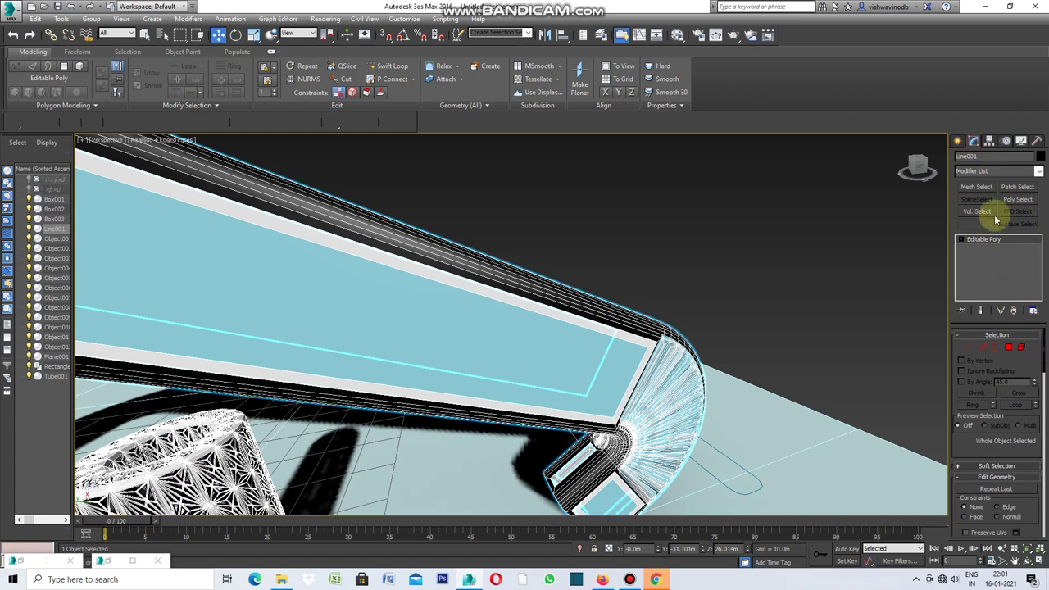
left_click(813, 310)
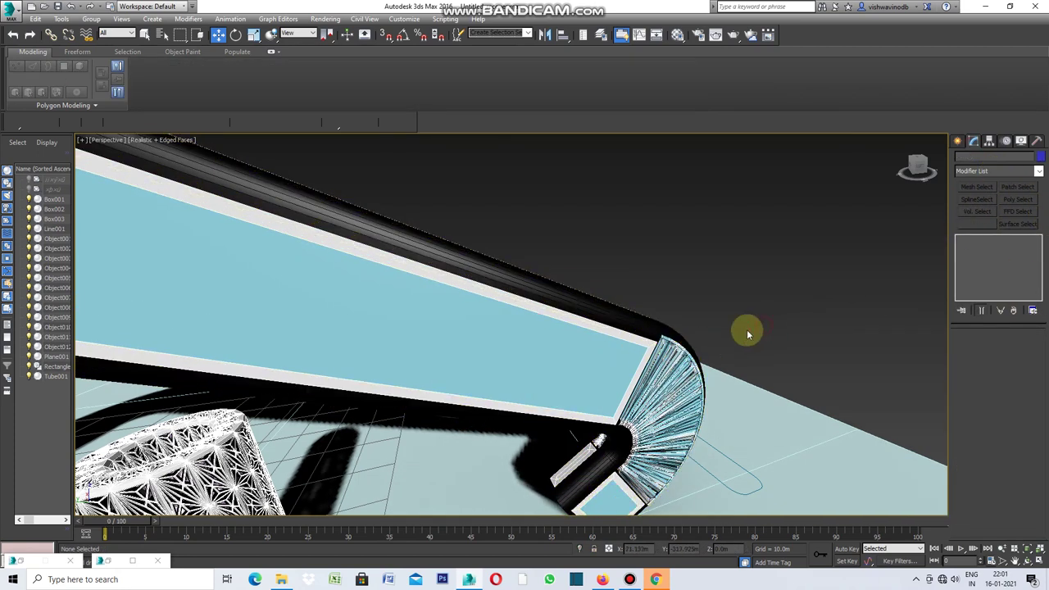
left_click(543, 352)
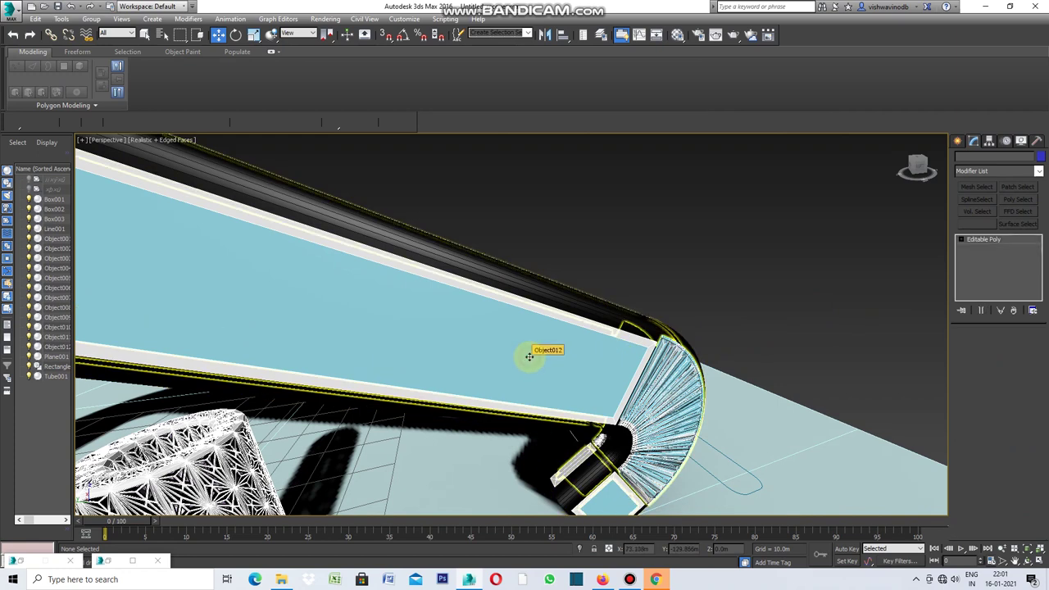
left_click(1007, 347)
scroll(1044, 387, "down", 3)
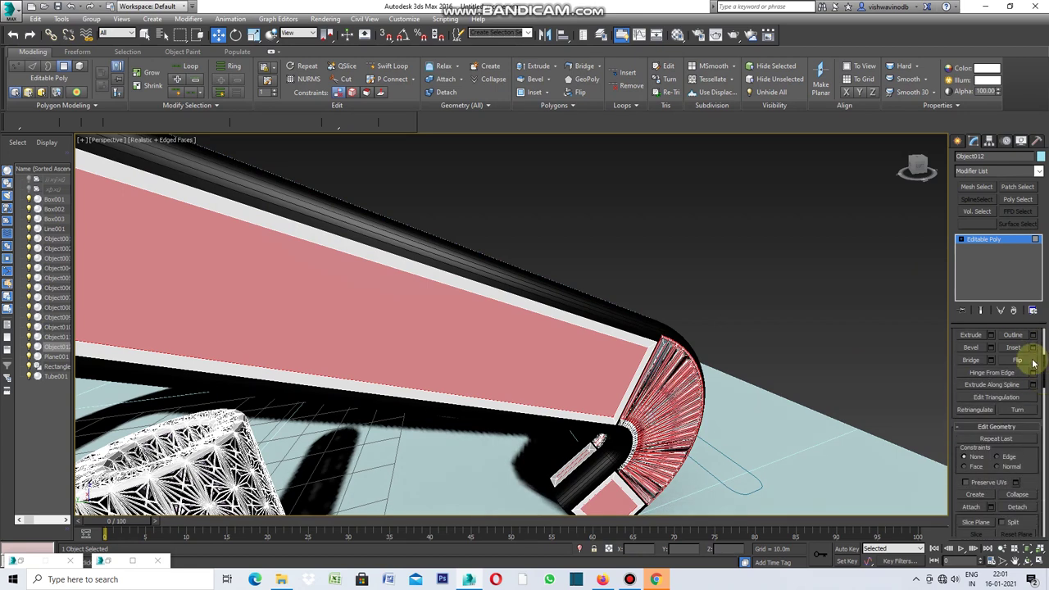
left_click(1032, 347)
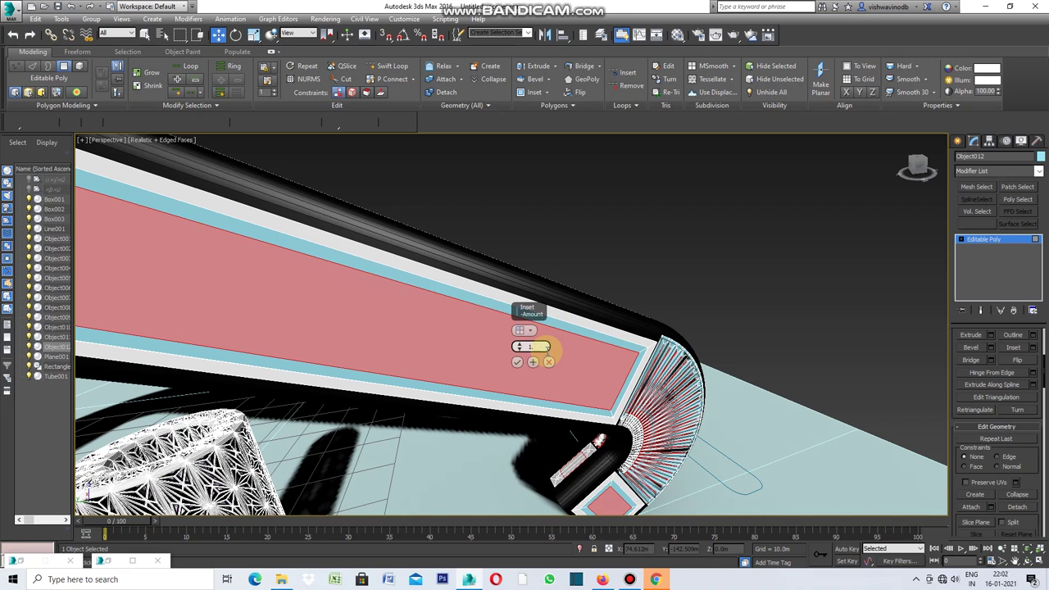
Inset Object012's panel faces by 1.0m and start detaching them
key("Return")
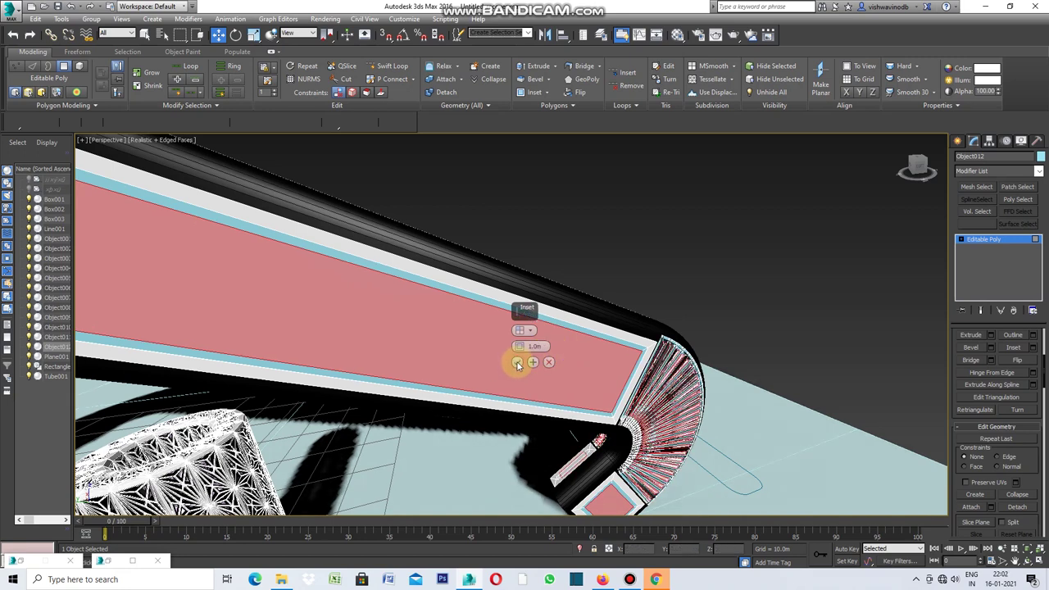
left_click(516, 363)
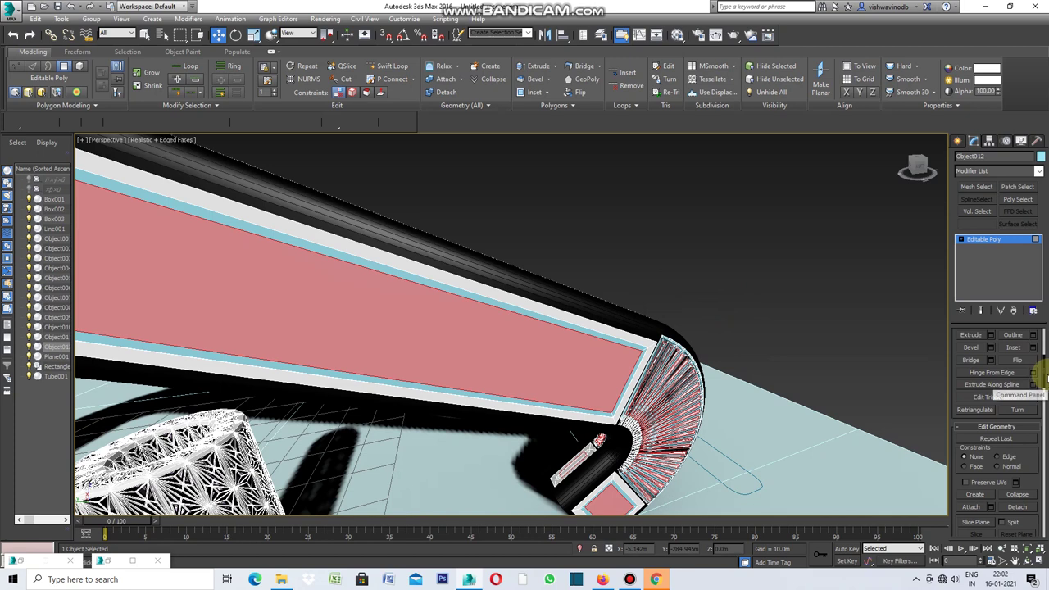
scroll(1045, 371, "down", 2)
scroll(1044, 369, "down", 2)
left_click(1023, 423)
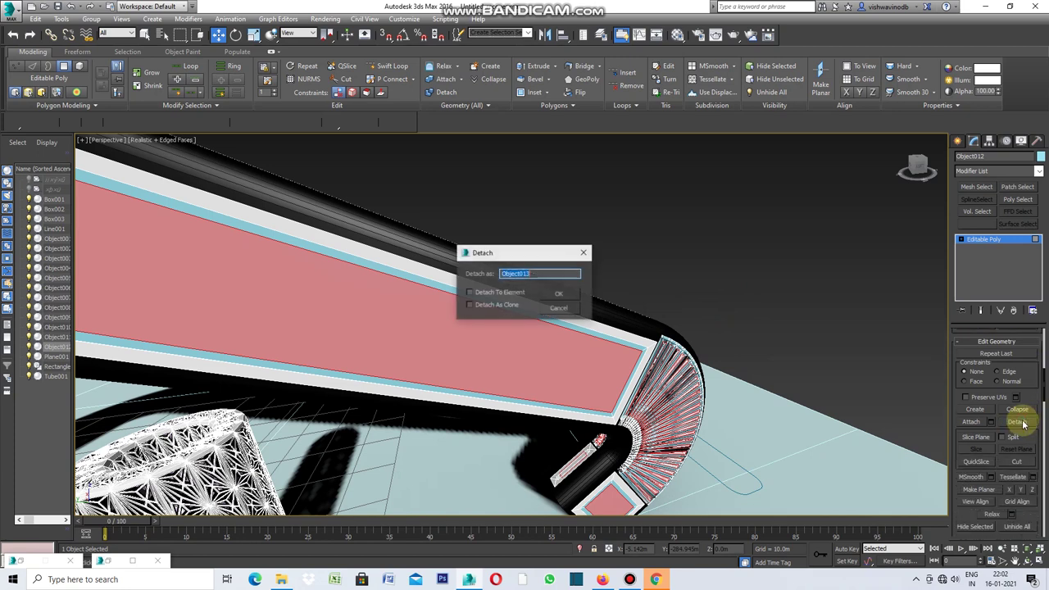
Detach the inset faces as Object013 and give the panels a new palette colour
left_click(571, 300)
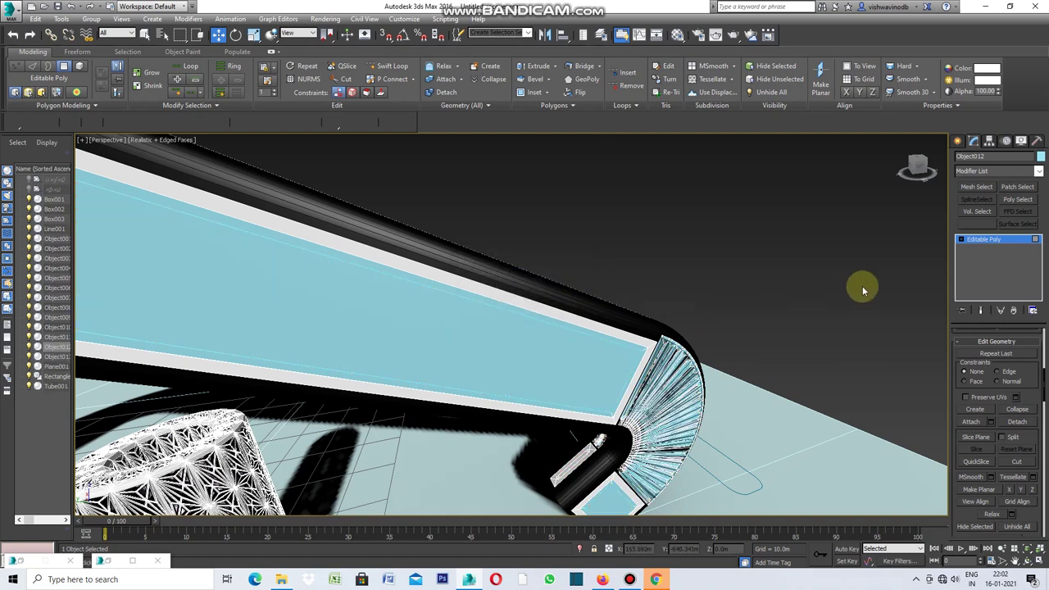
left_click(1040, 156)
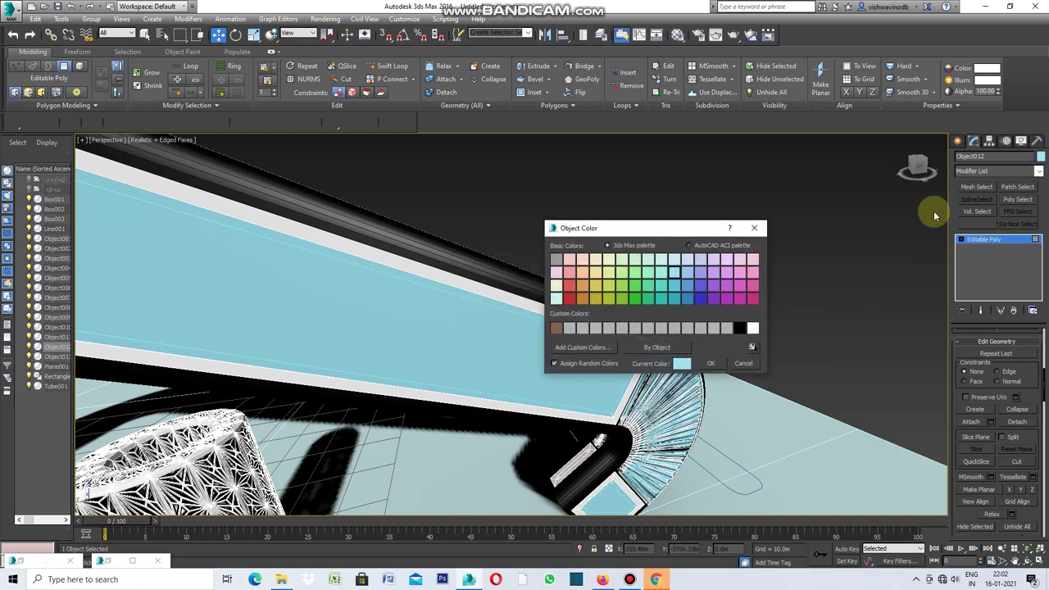
left_click(557, 265)
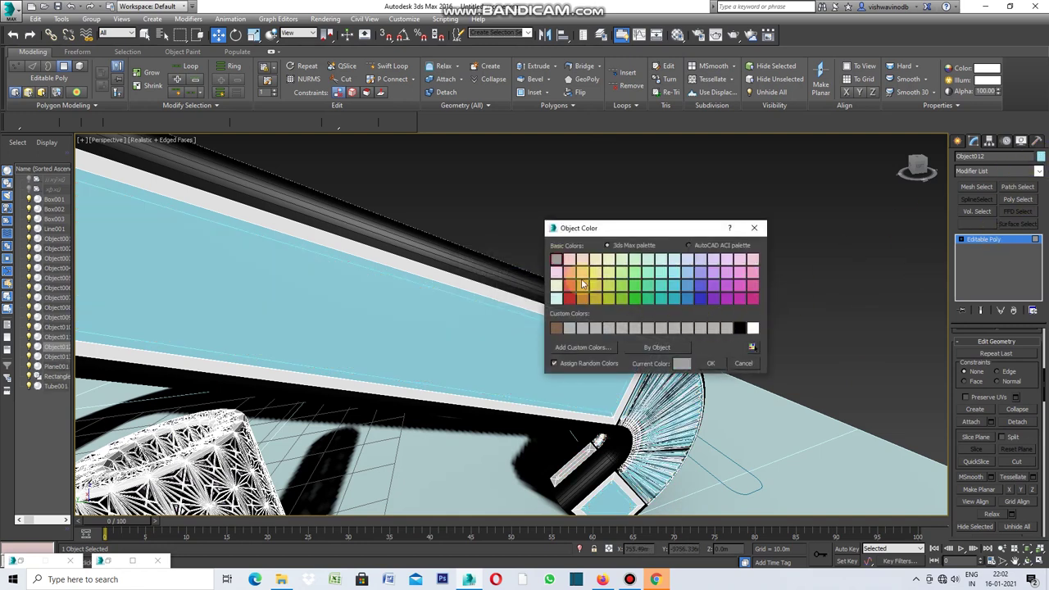
left_click(707, 363)
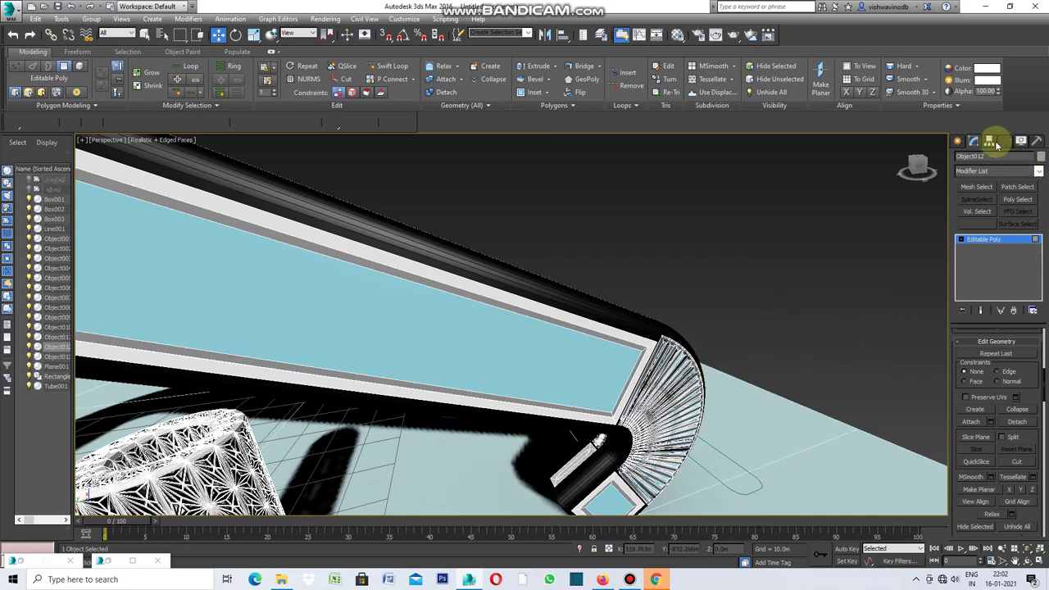
Add a Shell modifier to the panel object with an outer amount of 0.1m
left_click(1037, 170)
scroll(1030, 393, "down", 3)
scroll(1030, 396, "down", 3)
scroll(1030, 395, "down", 4)
scroll(1030, 396, "down", 4)
scroll(1029, 395, "down", 5)
scroll(1030, 395, "down", 3)
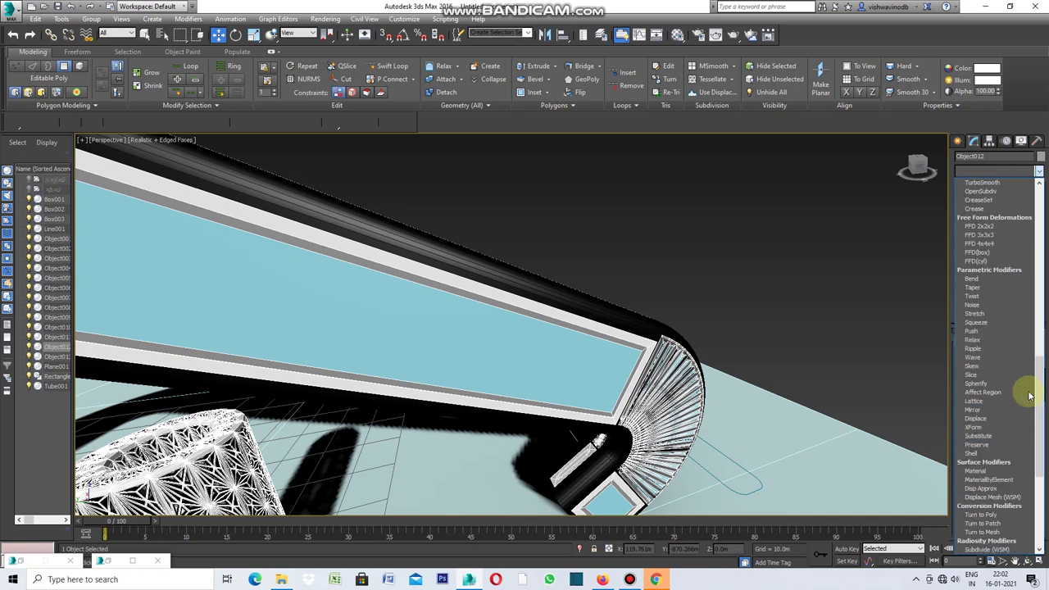
left_click(986, 454)
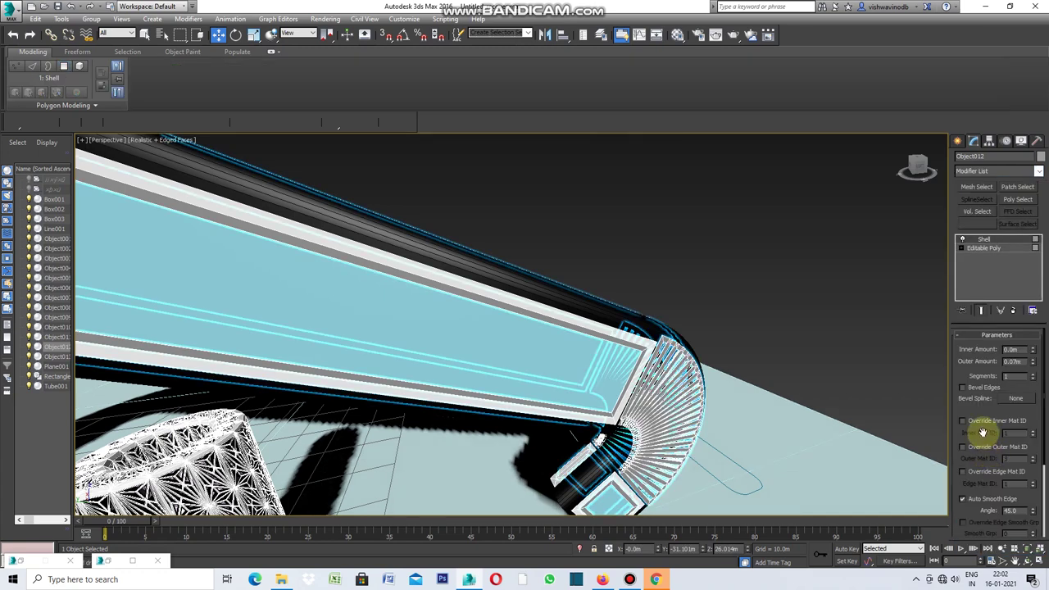
left_click(1023, 365)
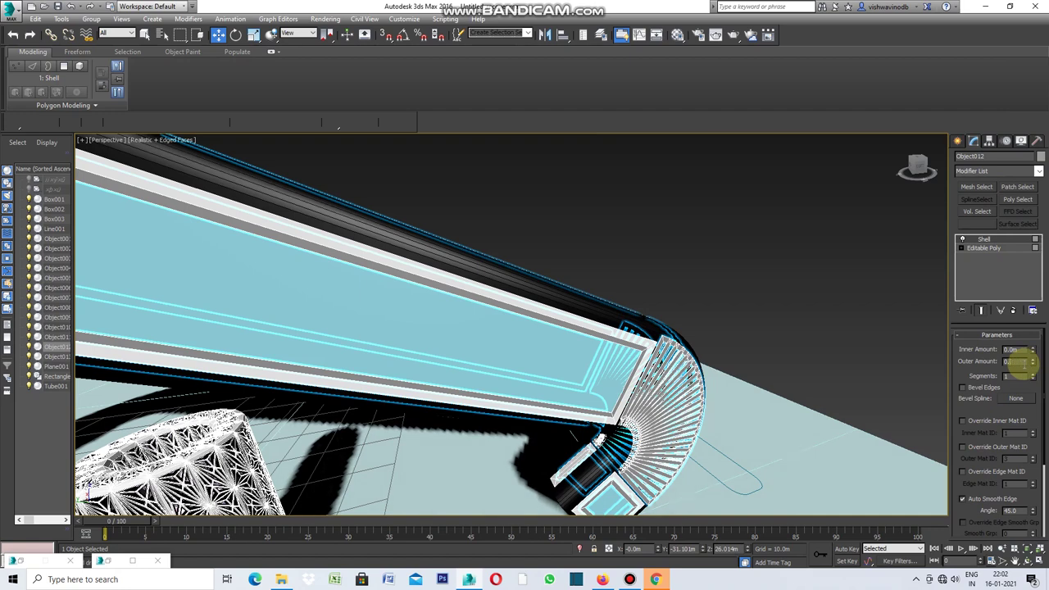
type("17")
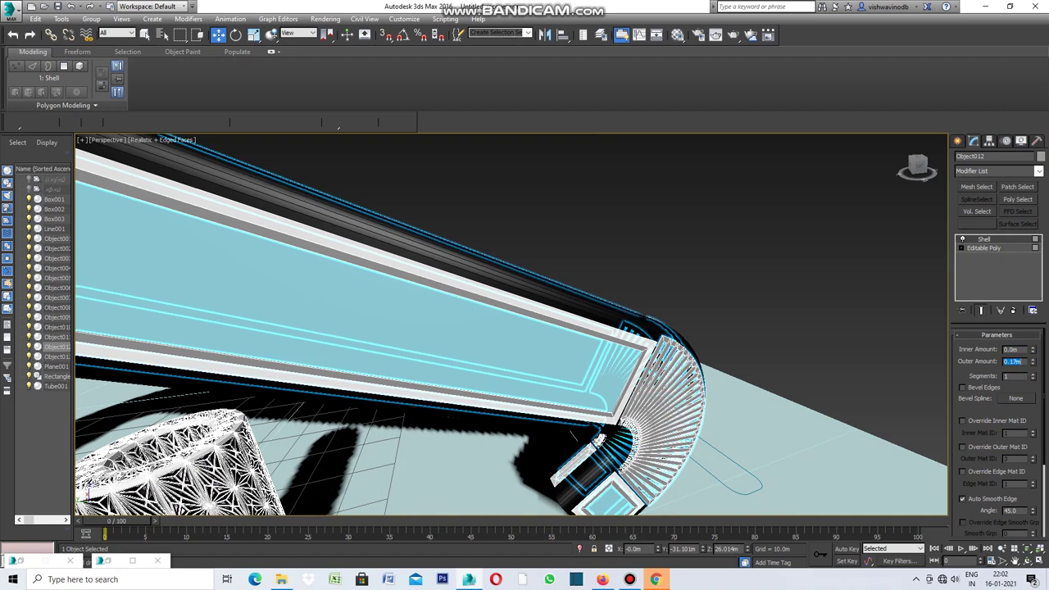
left_click(861, 301)
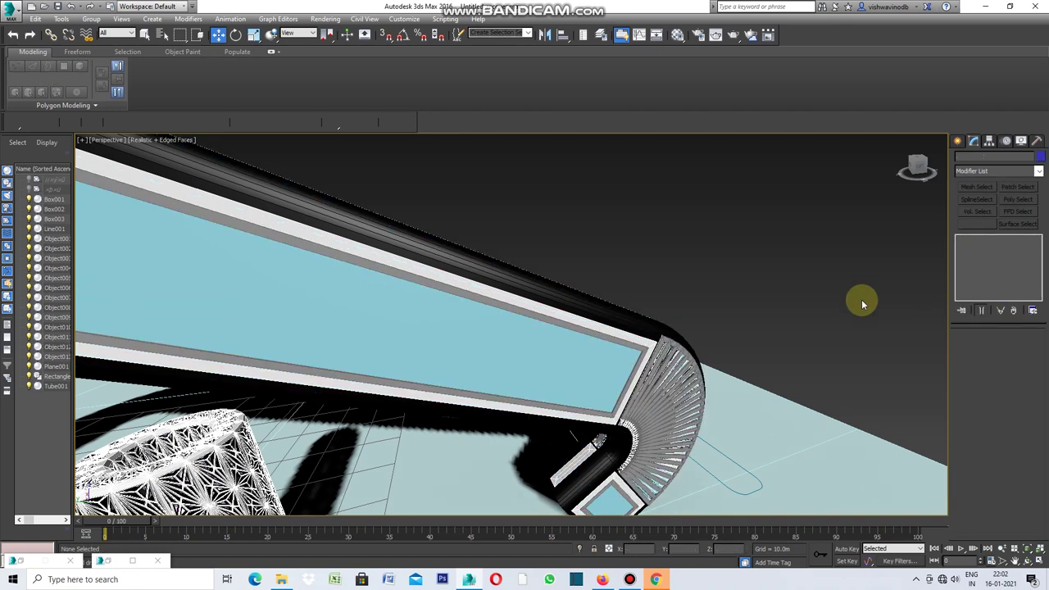
Select the arch Object013 and all 221 of its panel polygons
scroll(854, 292, "down", 5)
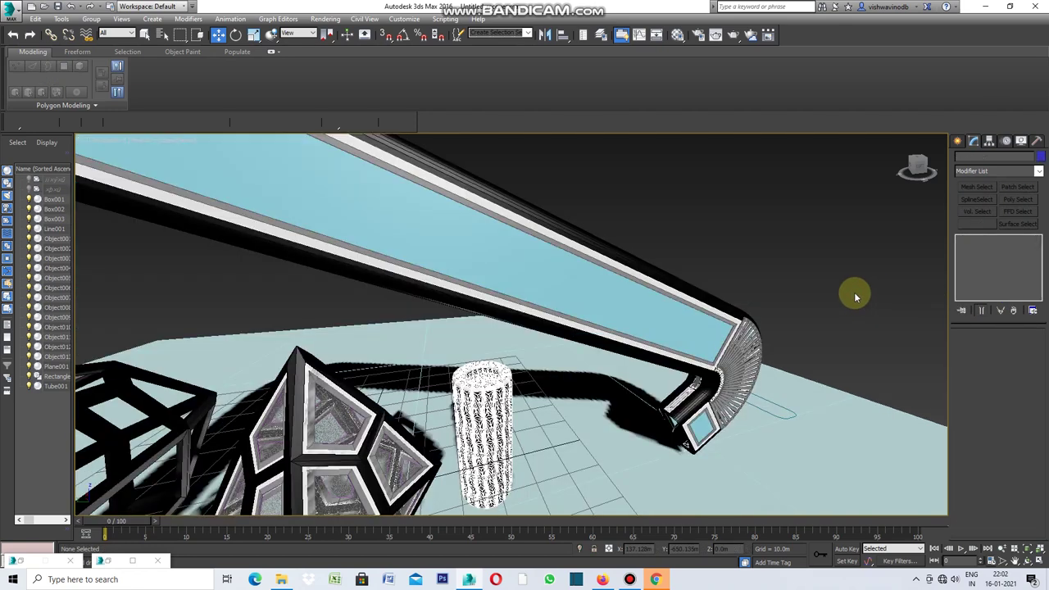
scroll(776, 354, "down", 3)
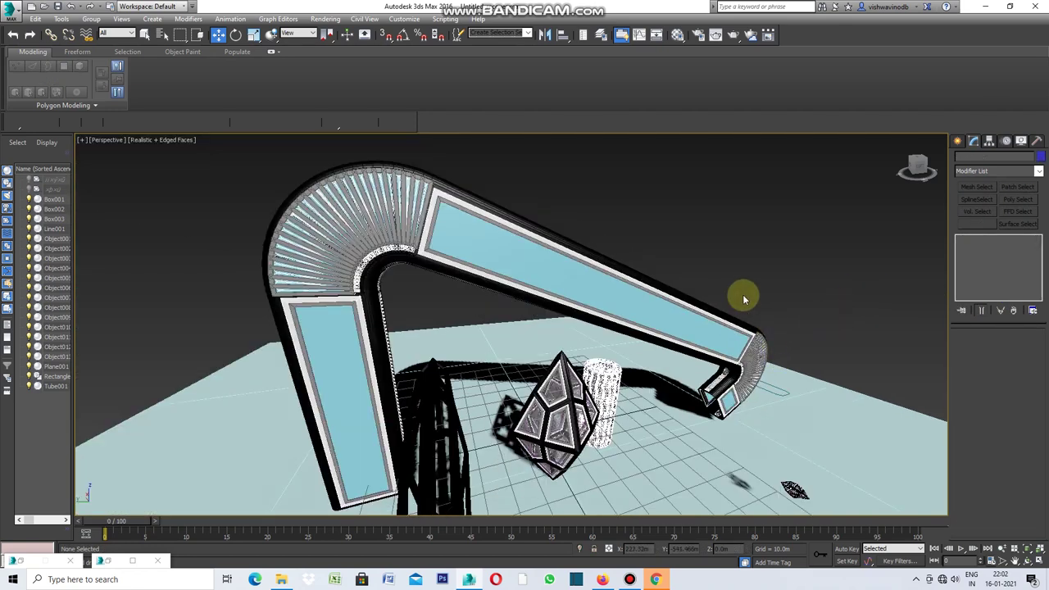
left_click(591, 290)
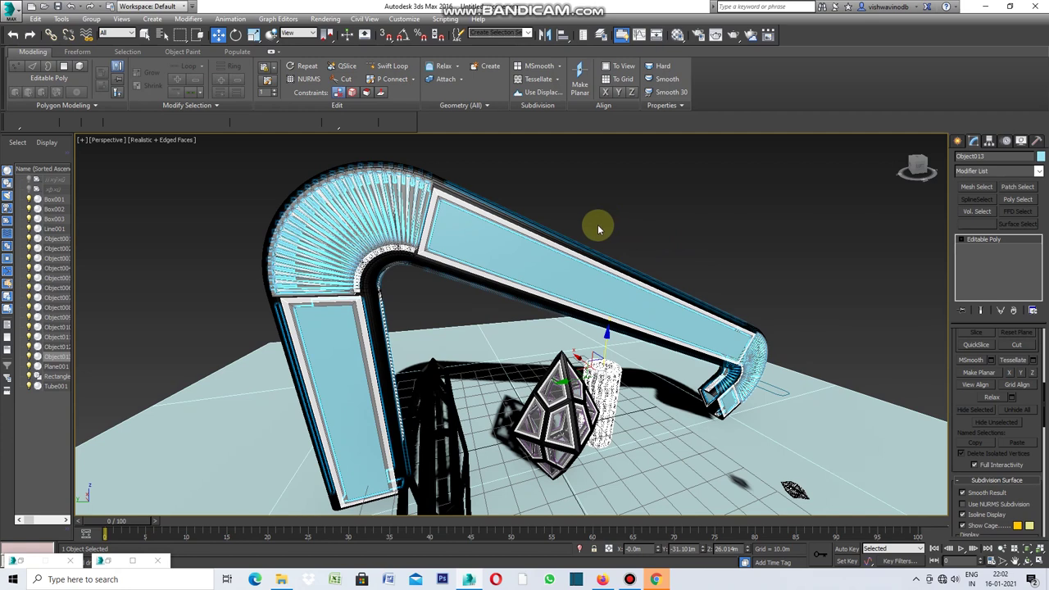
scroll(603, 224, "up", 5)
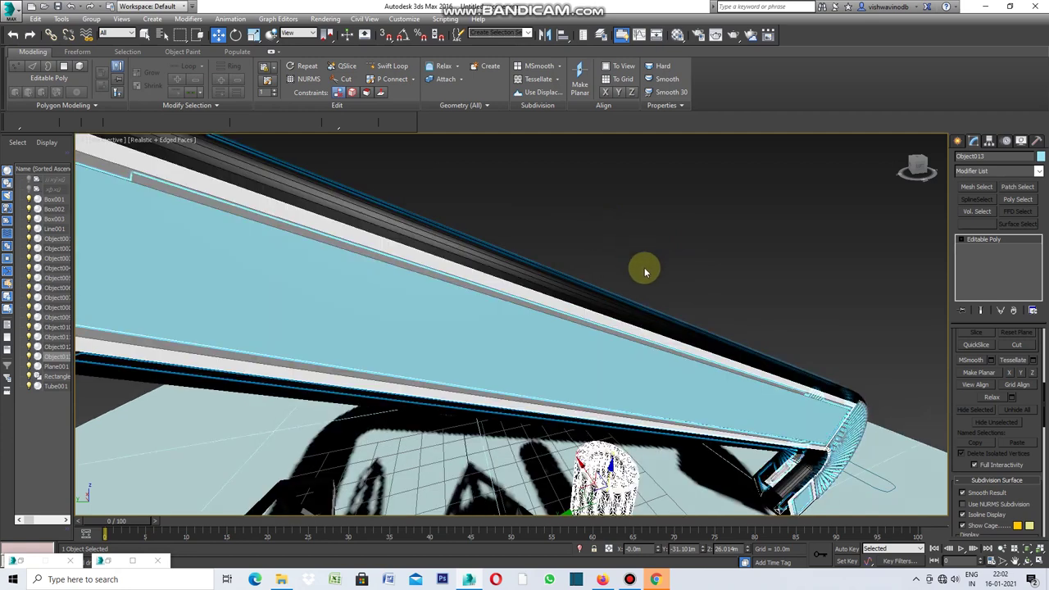
scroll(645, 272, "down", 5)
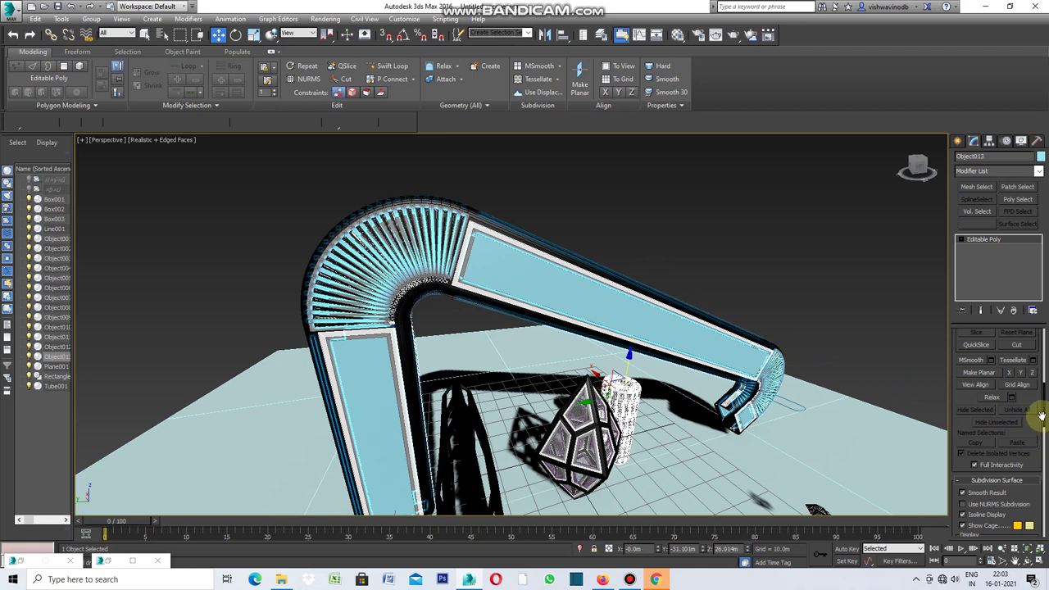
left_click_drag(1044, 412, 1041, 348)
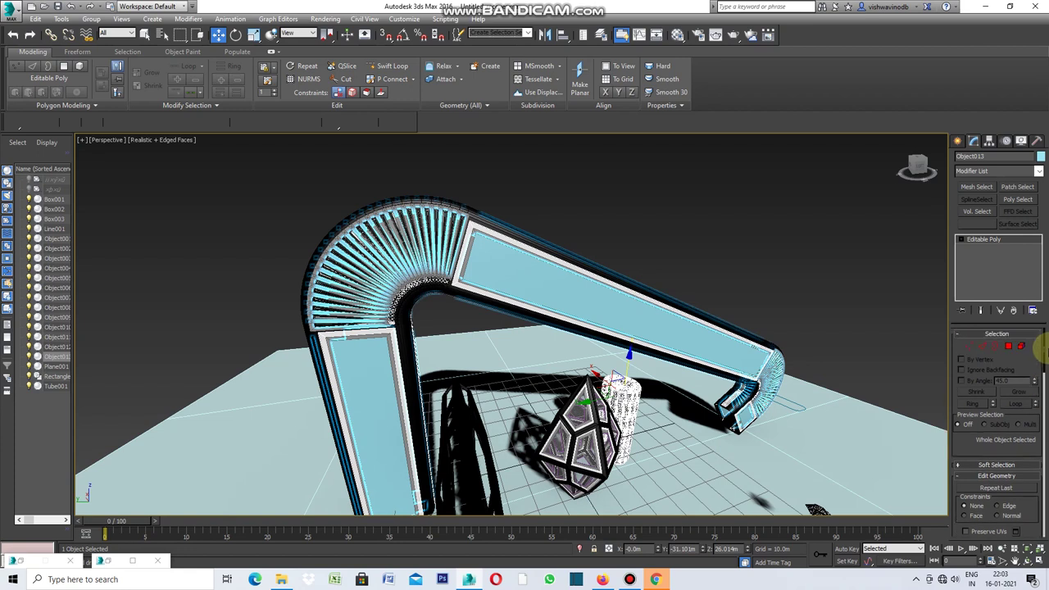
left_click_drag(1042, 351, 1042, 347)
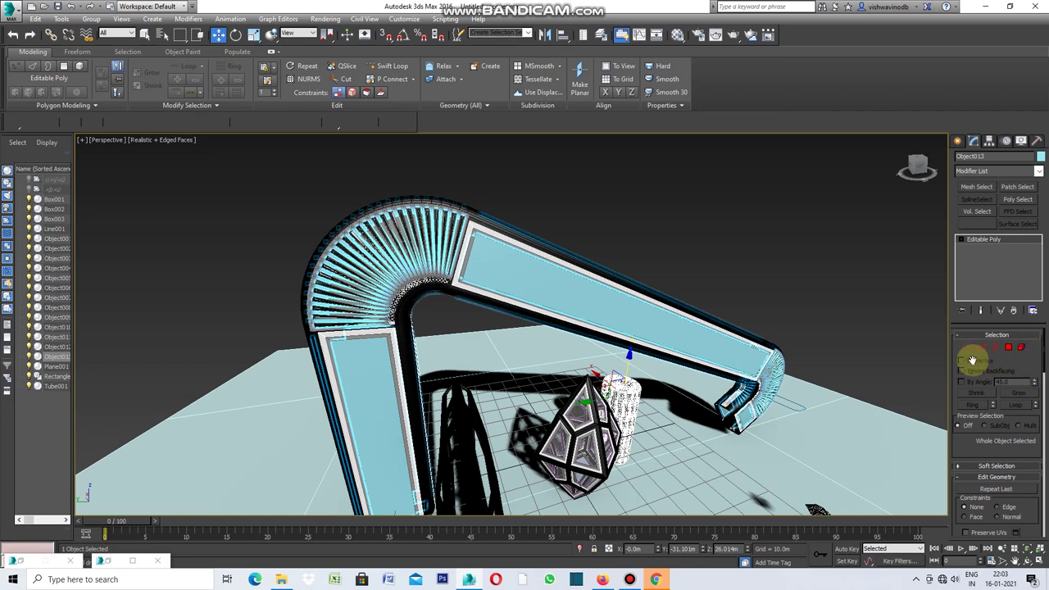
left_click(1007, 347)
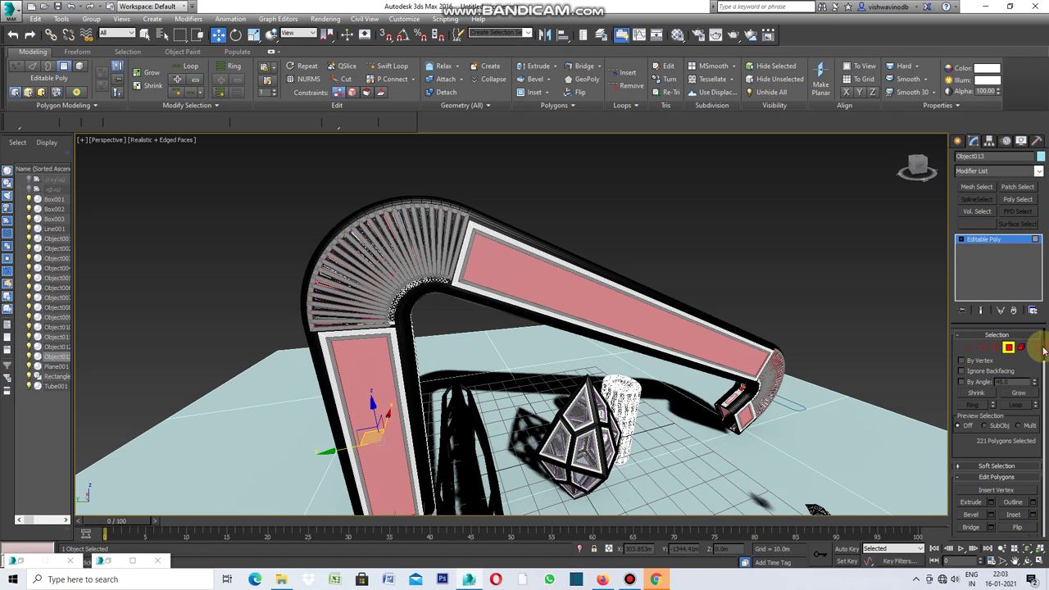
Switch the arch from Polygon to Edge sub-object level
left_click_drag(1042, 350, 1042, 374)
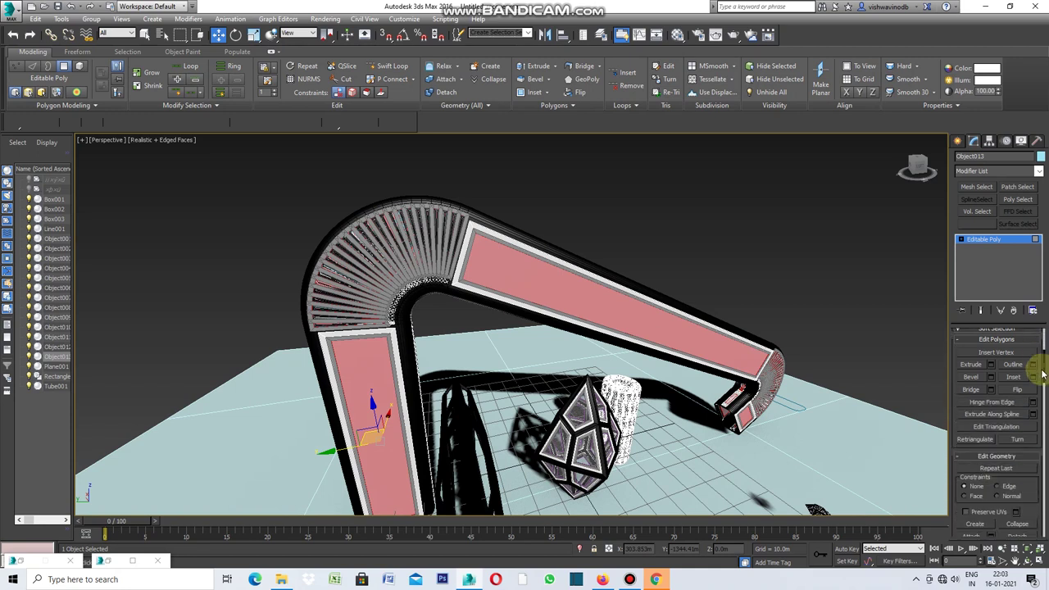
left_click_drag(1043, 374, 1042, 379)
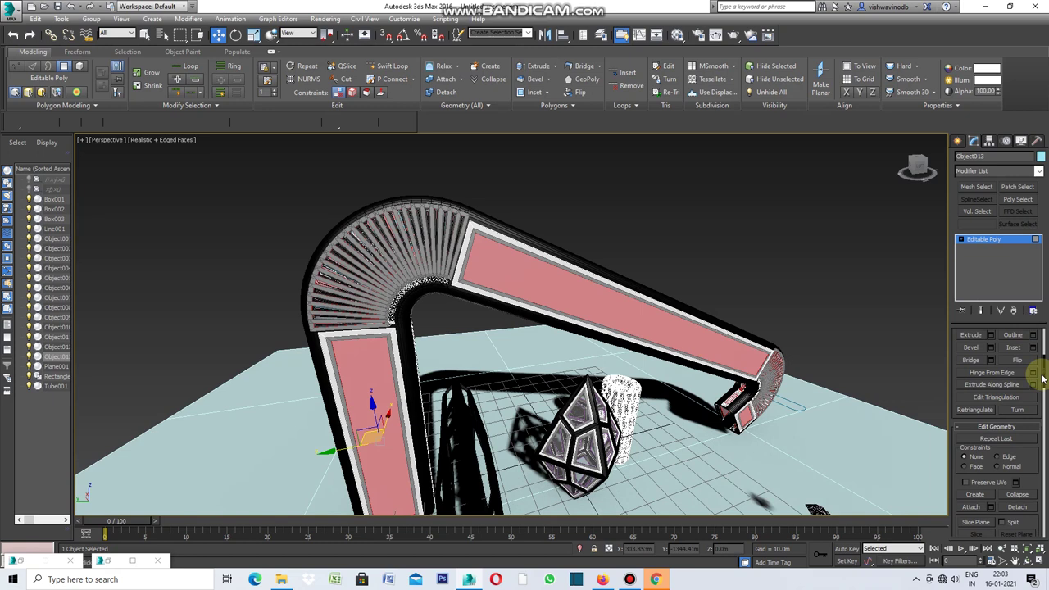
left_click_drag(1043, 380, 1042, 341)
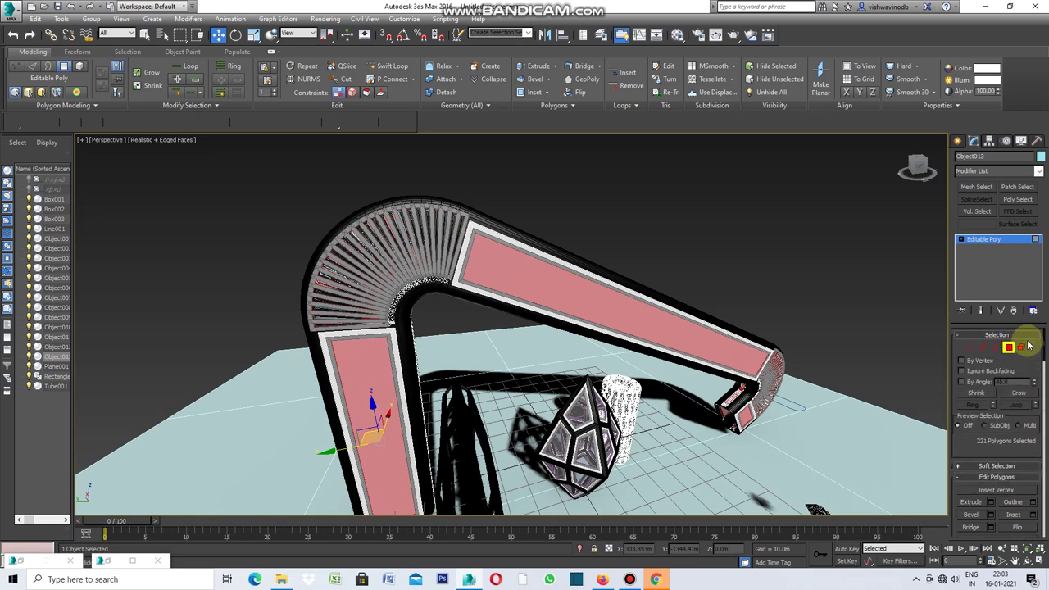
left_click(985, 350)
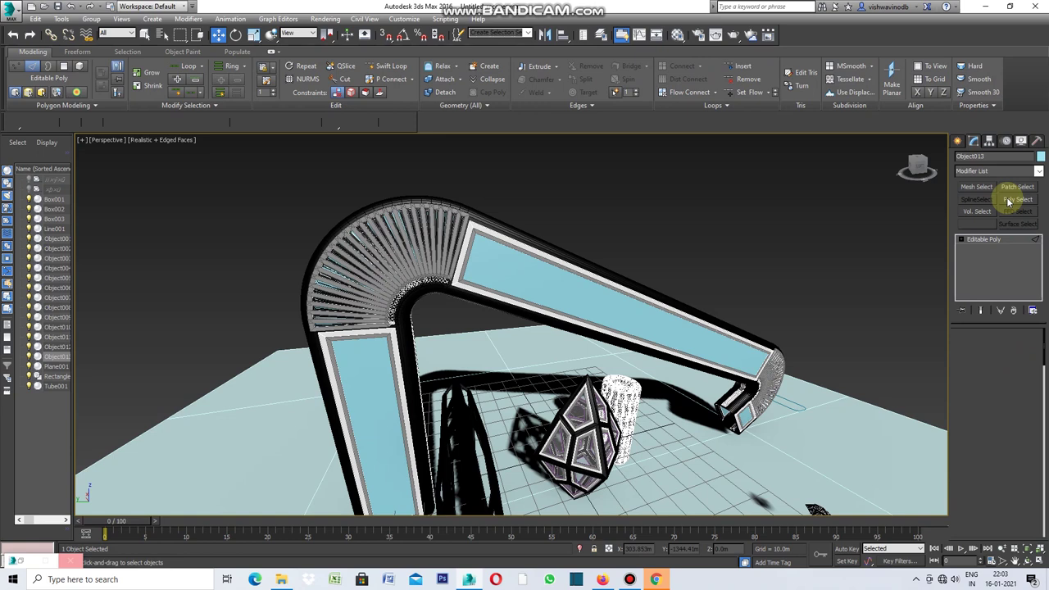
left_click(1009, 203)
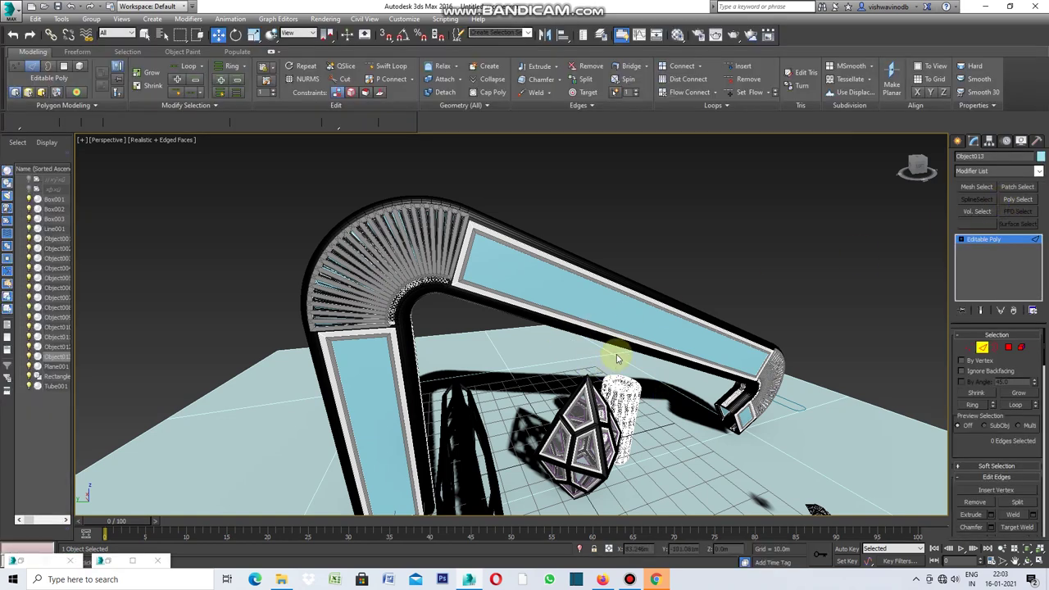
Orbit around the arch, leave sub-object mode and reselect the arch beam
left_click(1025, 563)
left_click_drag(636, 331, 613, 332)
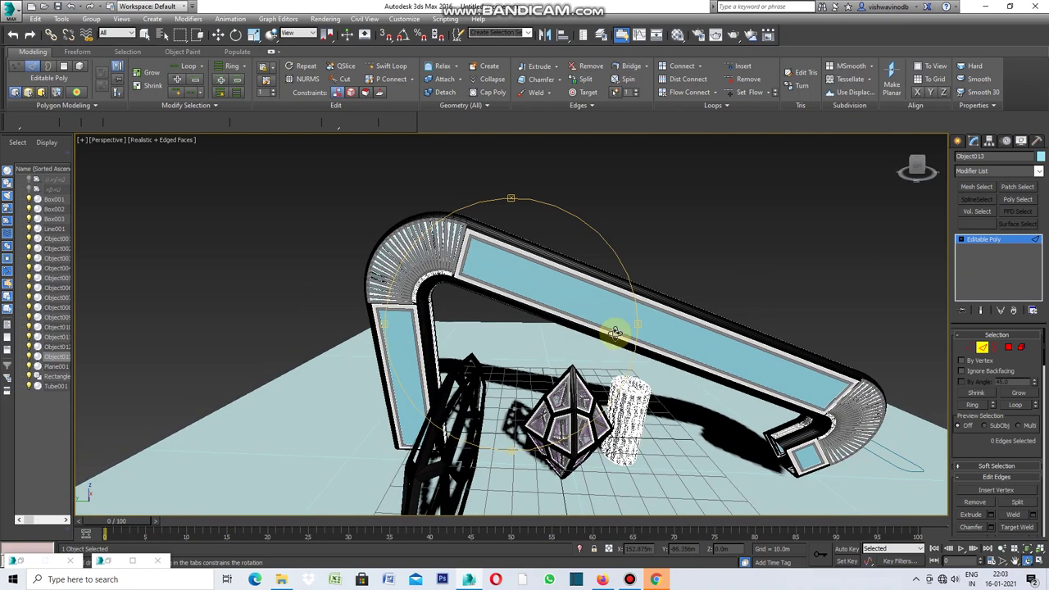
left_click(957, 143)
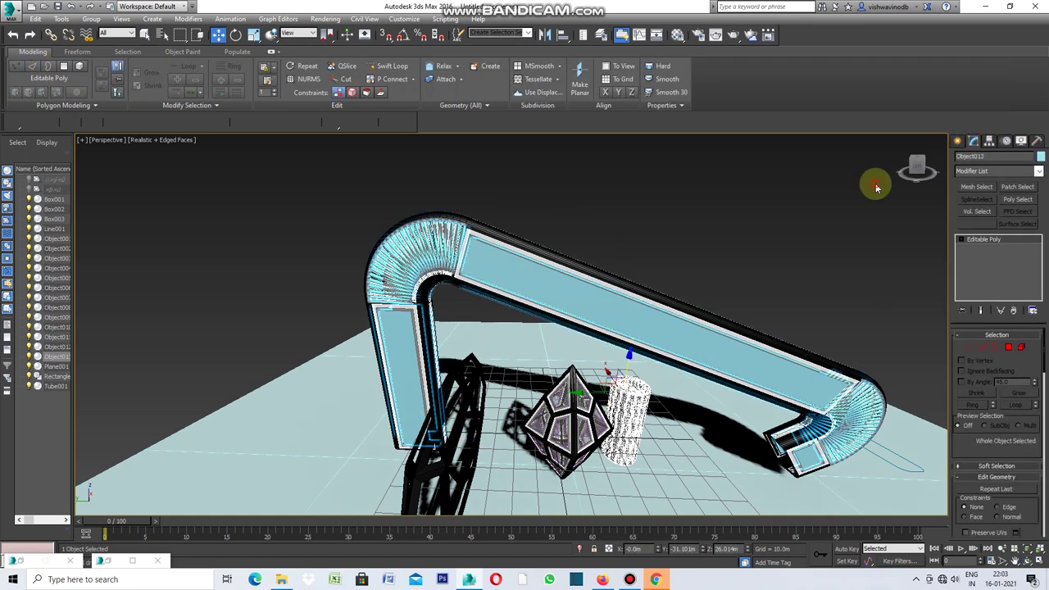
left_click(874, 188)
left_click(728, 358)
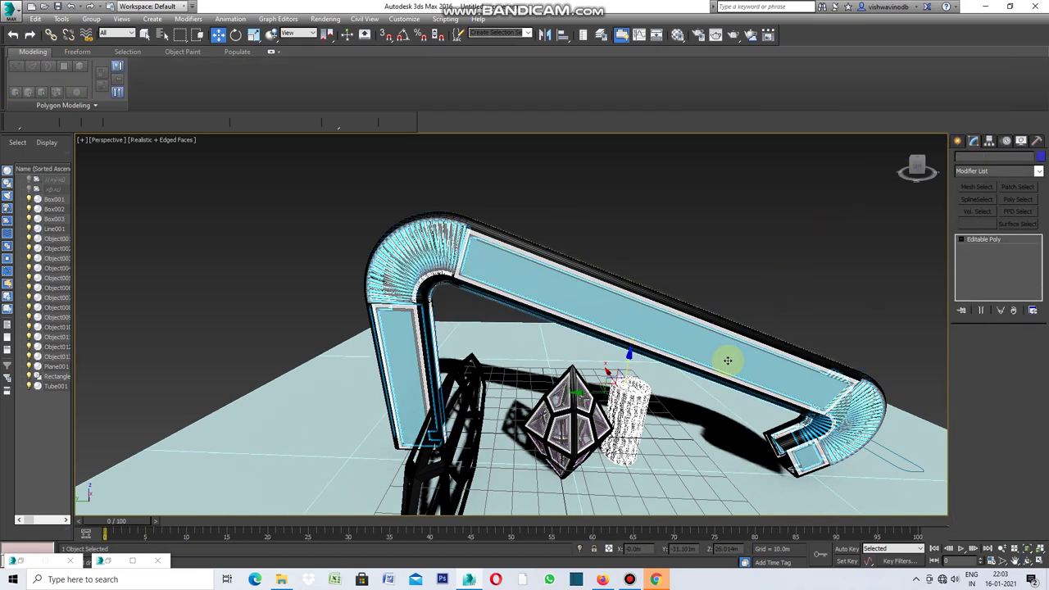
left_click(25, 562)
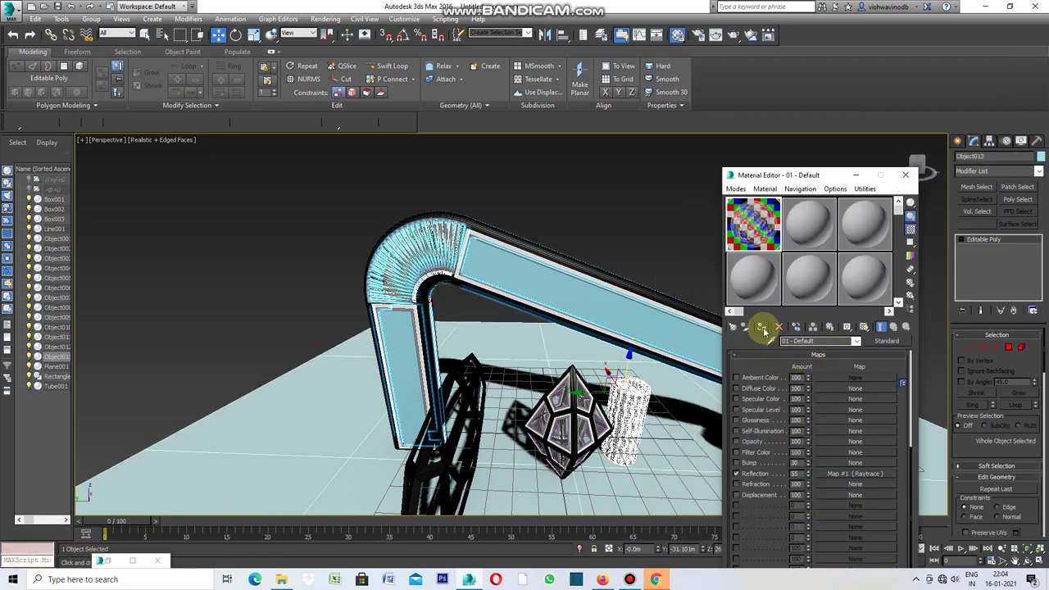
Assign the reflective 01 - Default material to the arch beam and orbit to inspect it
left_click(762, 327)
left_click(644, 246)
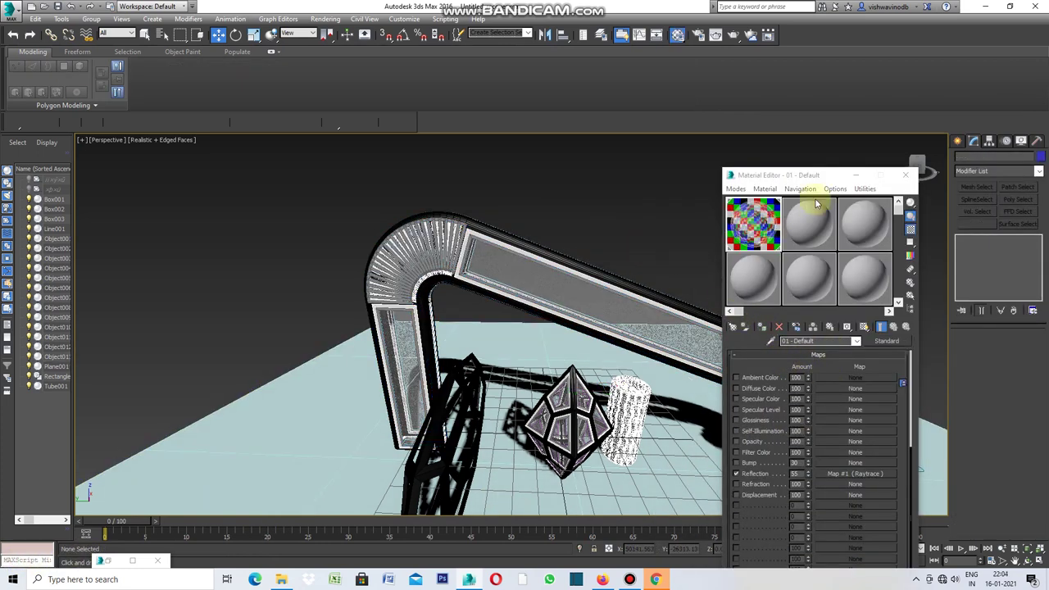
left_click(855, 175)
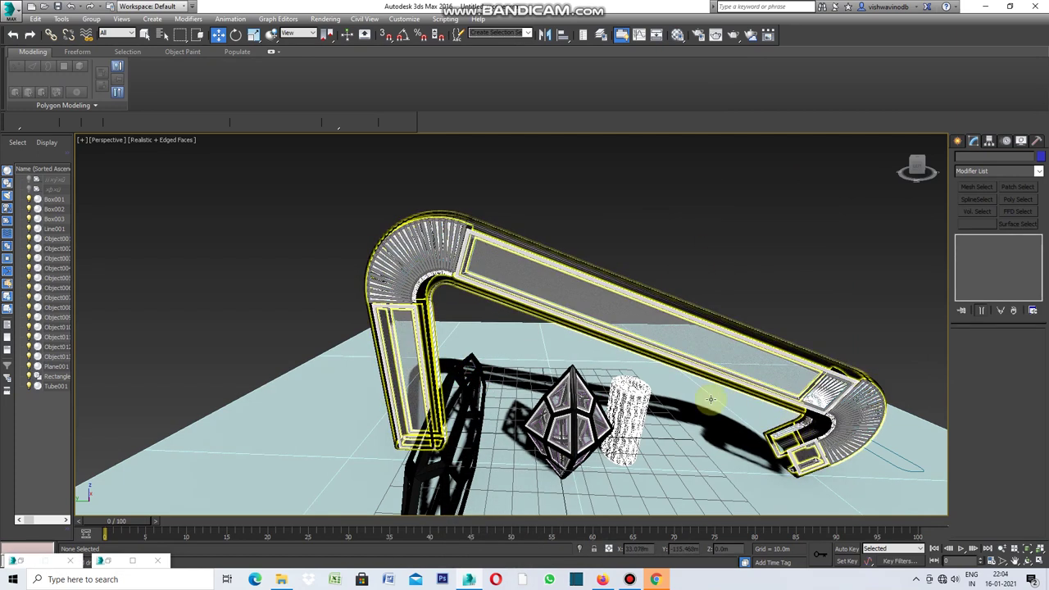
left_click(1028, 561)
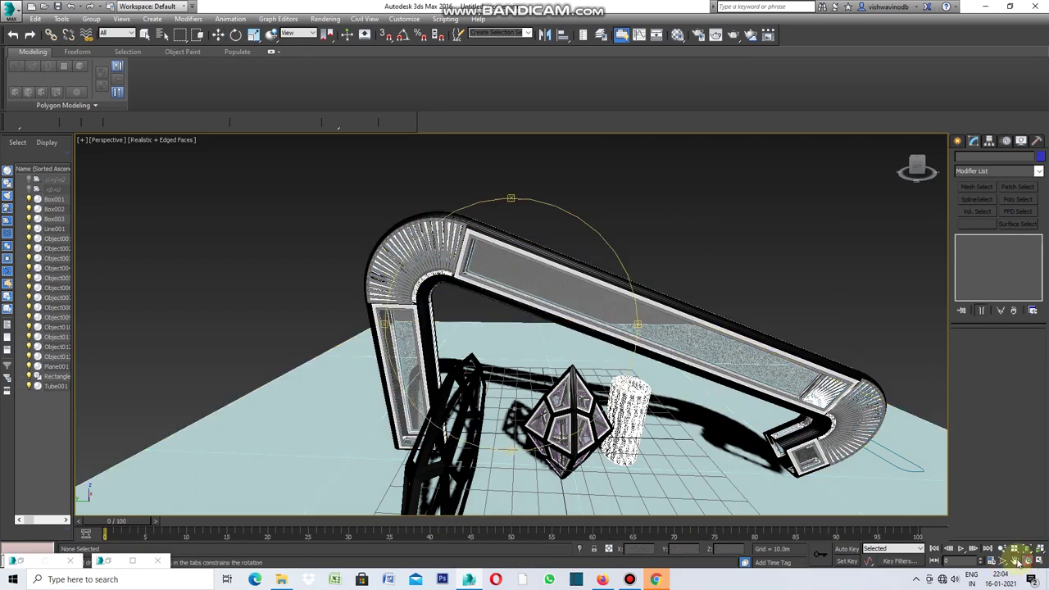
mouse_move(510, 453)
left_mouse_down()
mouse_move(511, 434)
mouse_move(392, 339)
left_mouse_up()
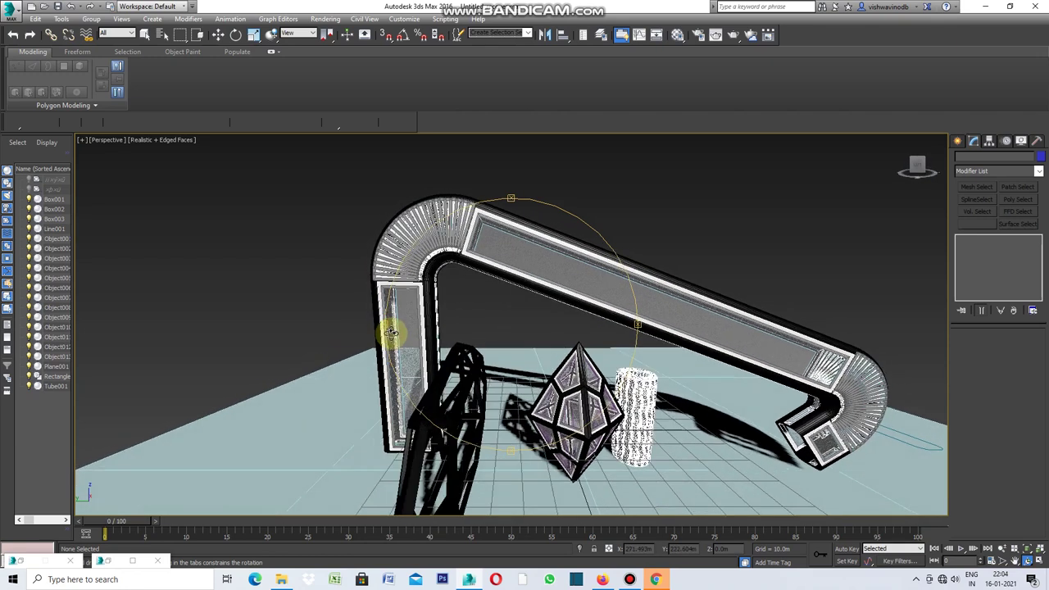